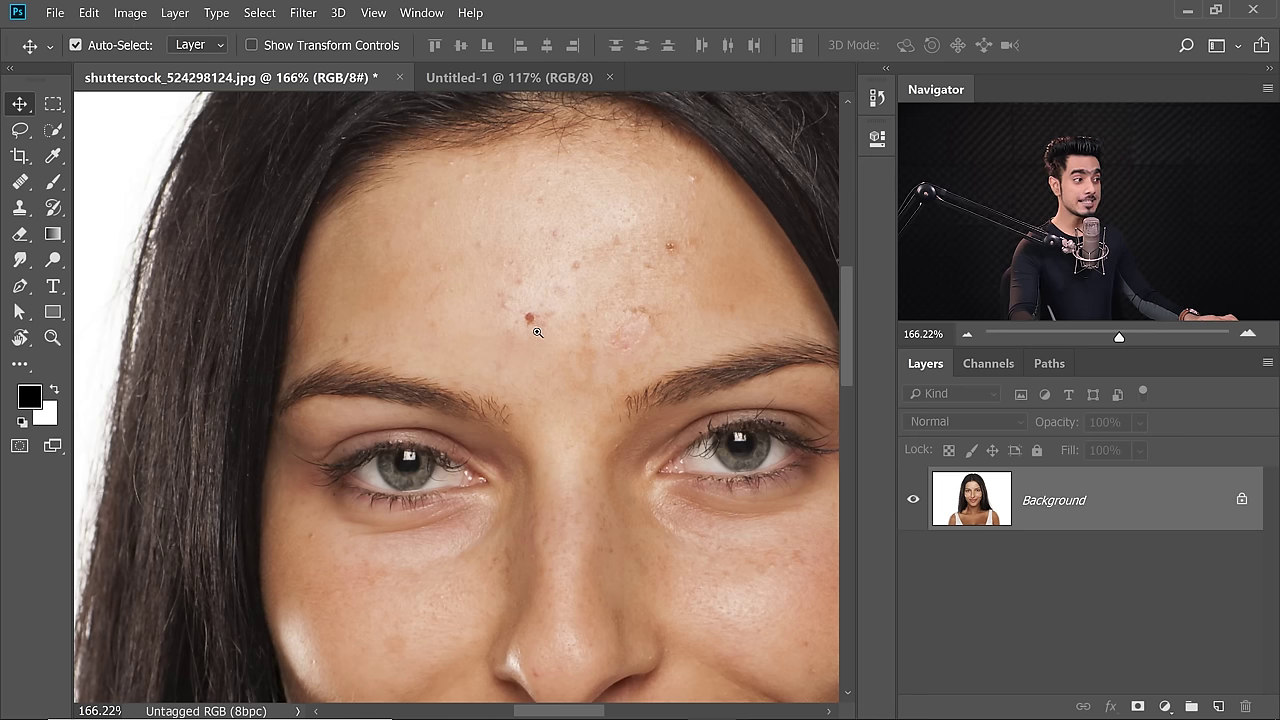
Add an empty layer above the Background and activate the Healing Brush Tool for the forehead
{"action": "left_click", "coordinate": [531, 323], "text": "ctrl"}
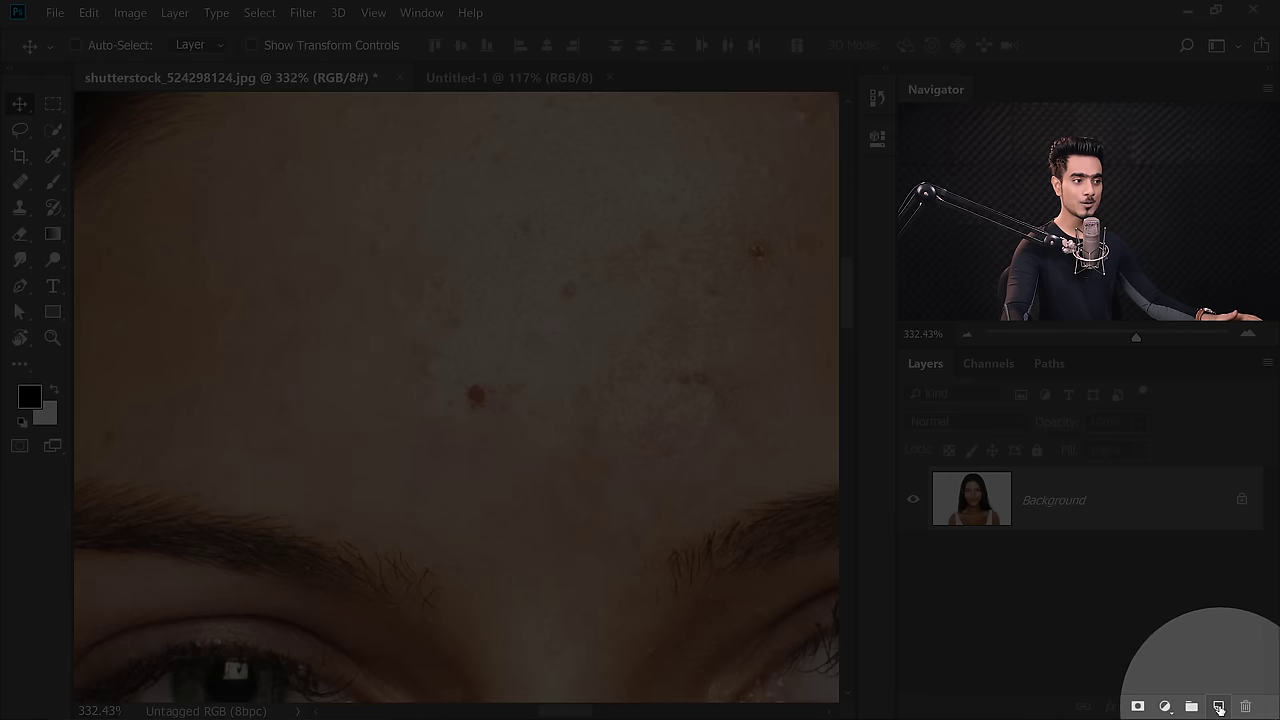
{"action": "left_click", "coordinate": [1219, 707]}
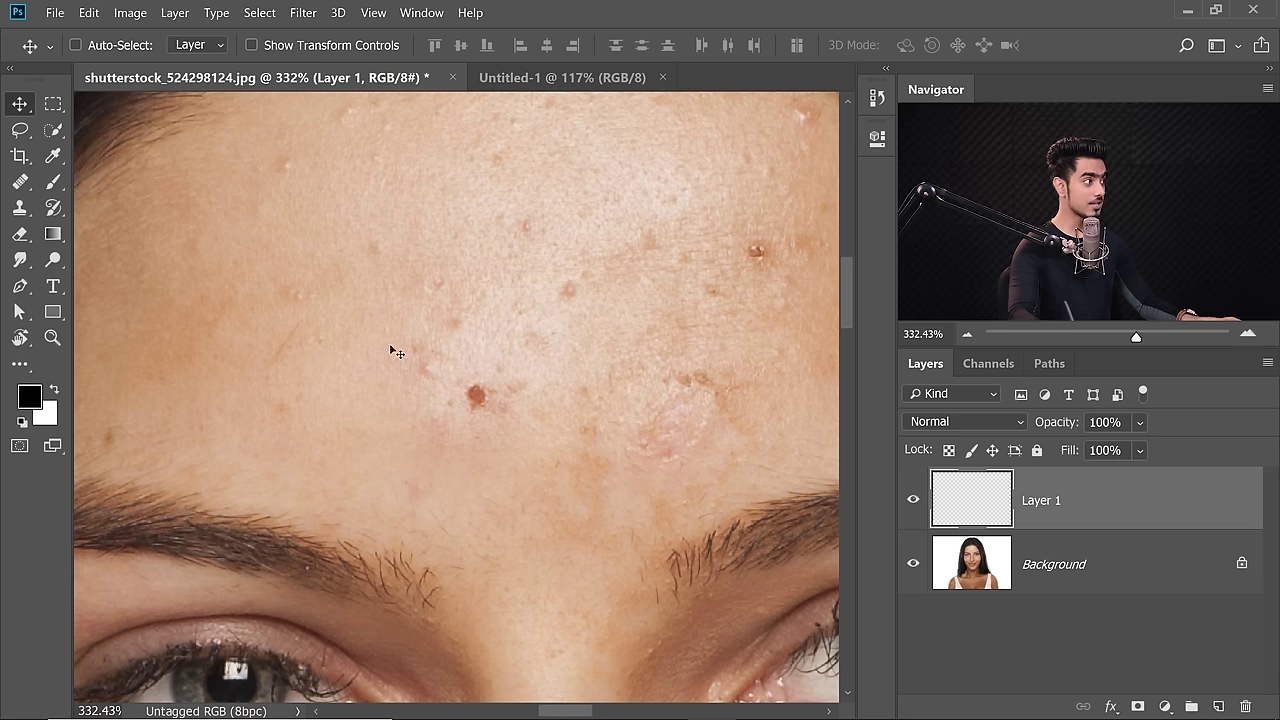
{"action": "left_click", "coordinate": [20, 184]}
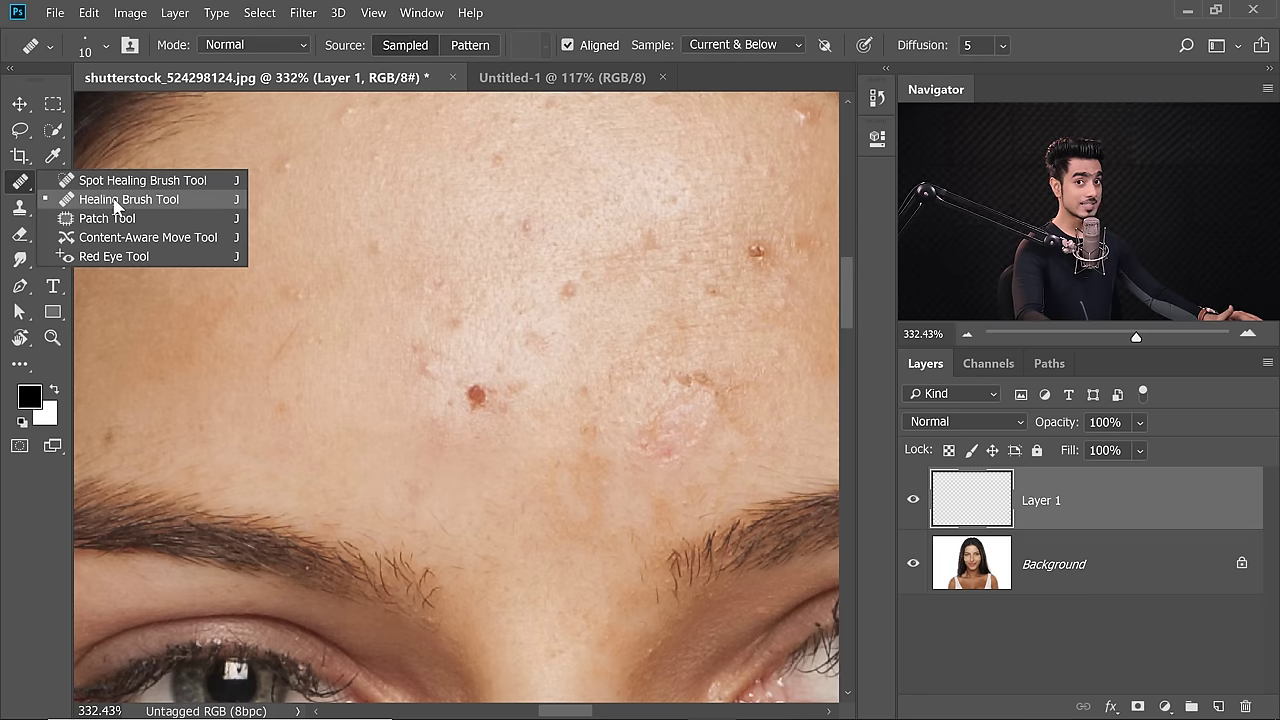
{"action": "left_click", "coordinate": [116, 200]}
Heal the dark red spot in the middle of the forehead with the Healing Brush at size 20
{"action": "left_click_drag", "start_coordinate": [505, 372], "coordinate": [519, 371]}
{"action": "left_click_drag", "start_coordinate": [509, 352], "coordinate": [546, 421]}
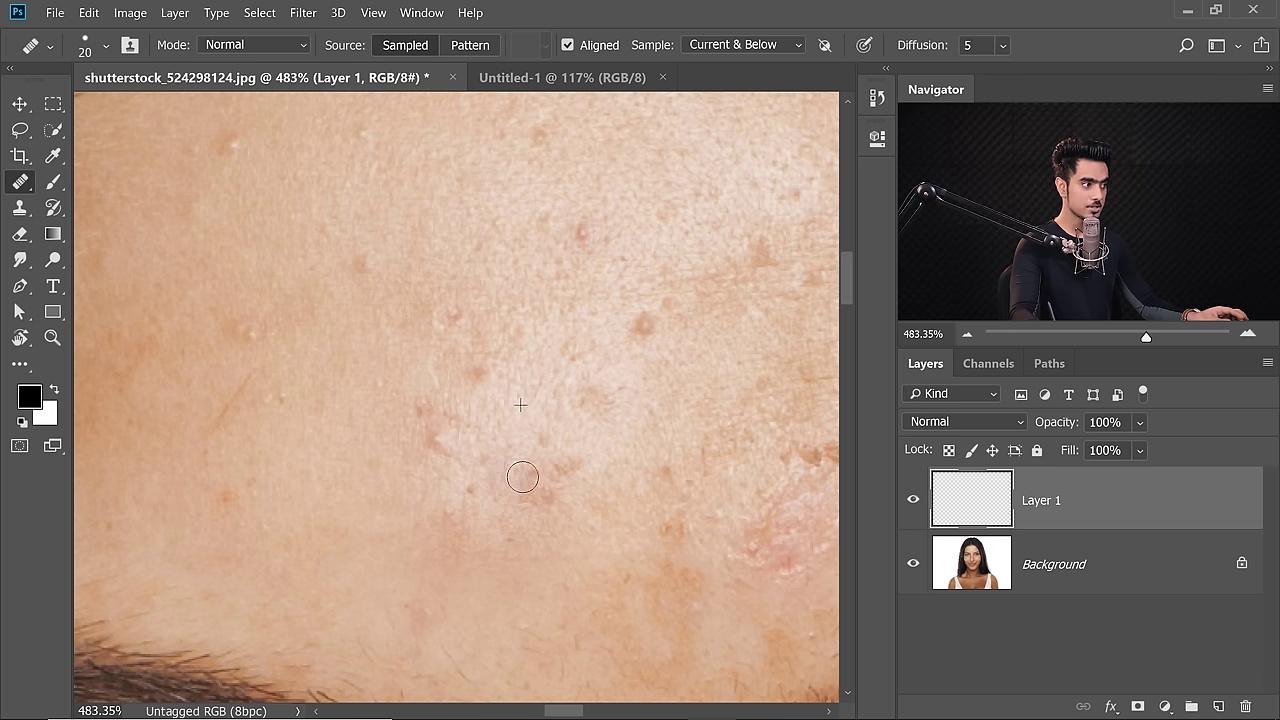
{"action": "left_click_drag", "start_coordinate": [572, 376], "coordinate": [544, 373]}
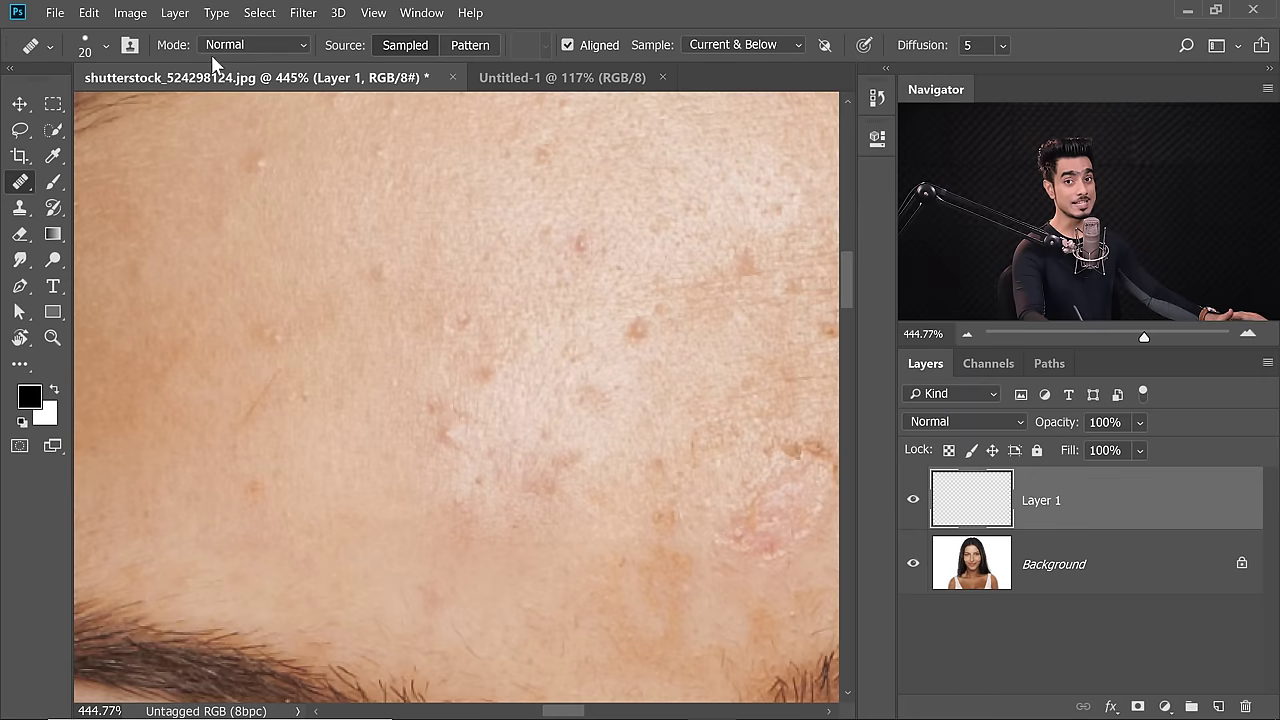
{"action": "left_click_drag", "start_coordinate": [576, 318], "coordinate": [502, 298]}
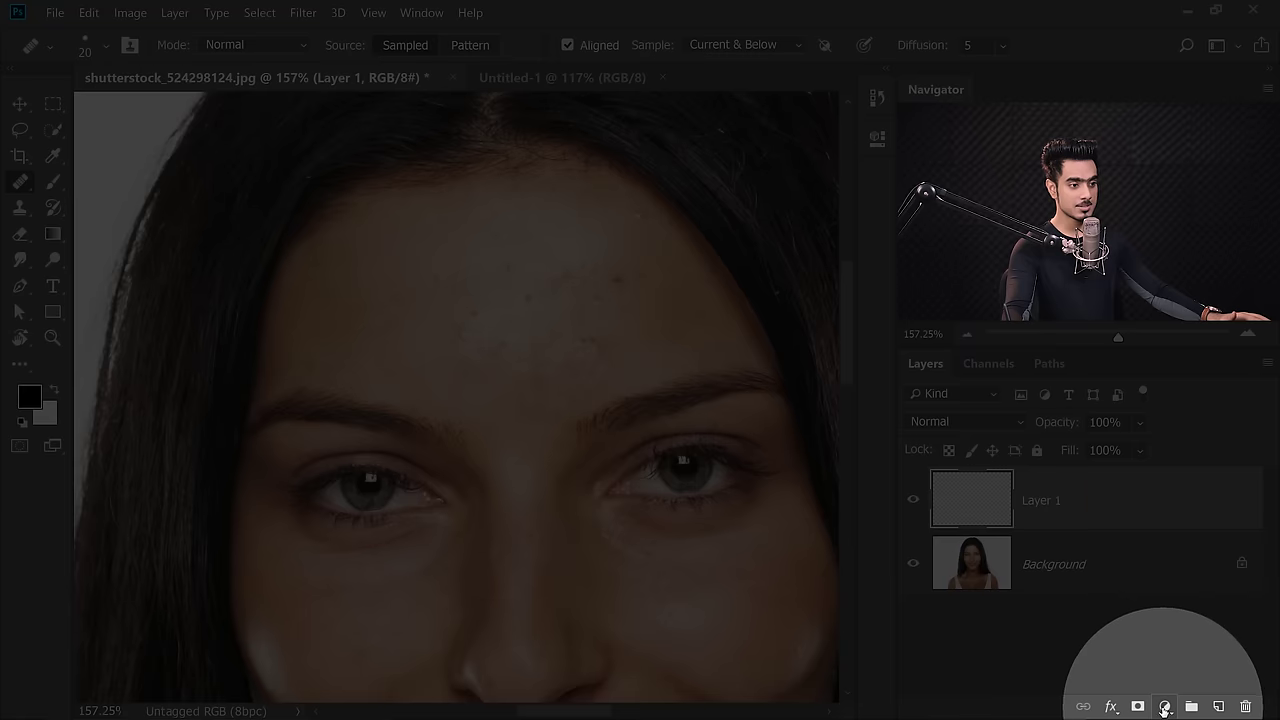
Add a Black & White adjustment layer above Layer 1
{"action": "left_click", "coordinate": [1164, 706]}
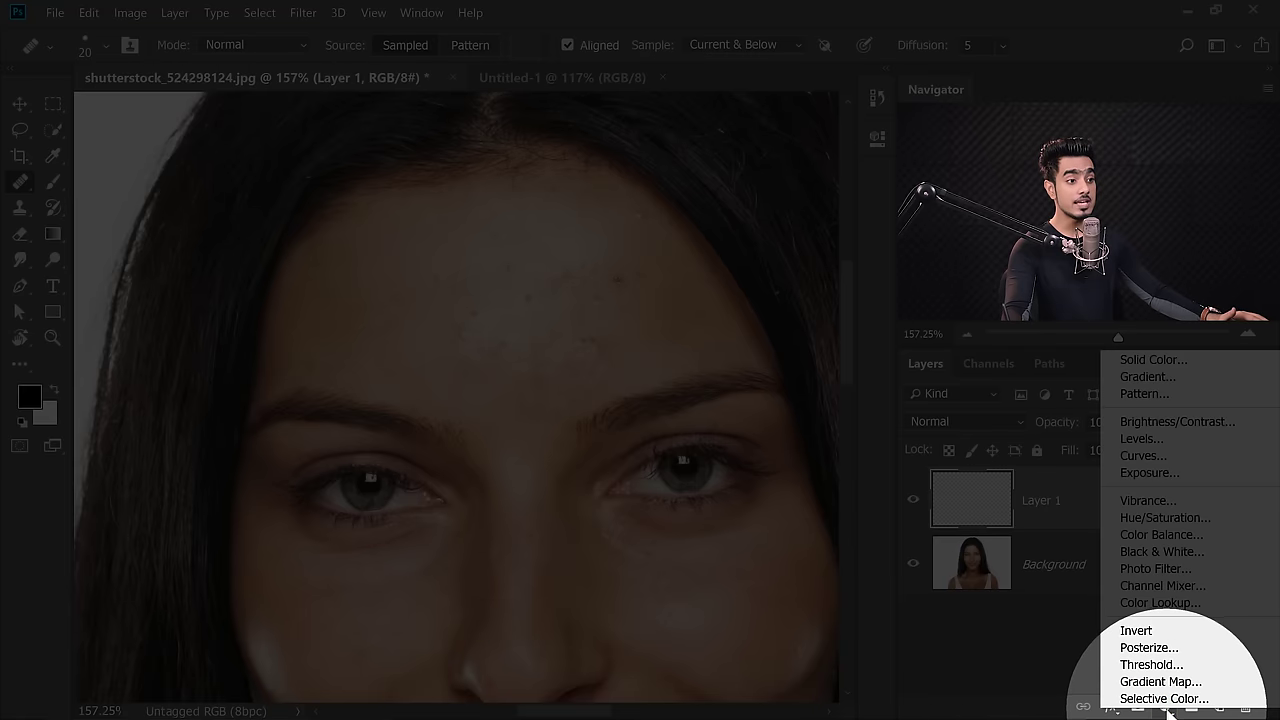
{"action": "left_click", "coordinate": [1172, 551]}
{"action": "left_click_drag", "start_coordinate": [466, 354], "coordinate": [293, 339]}
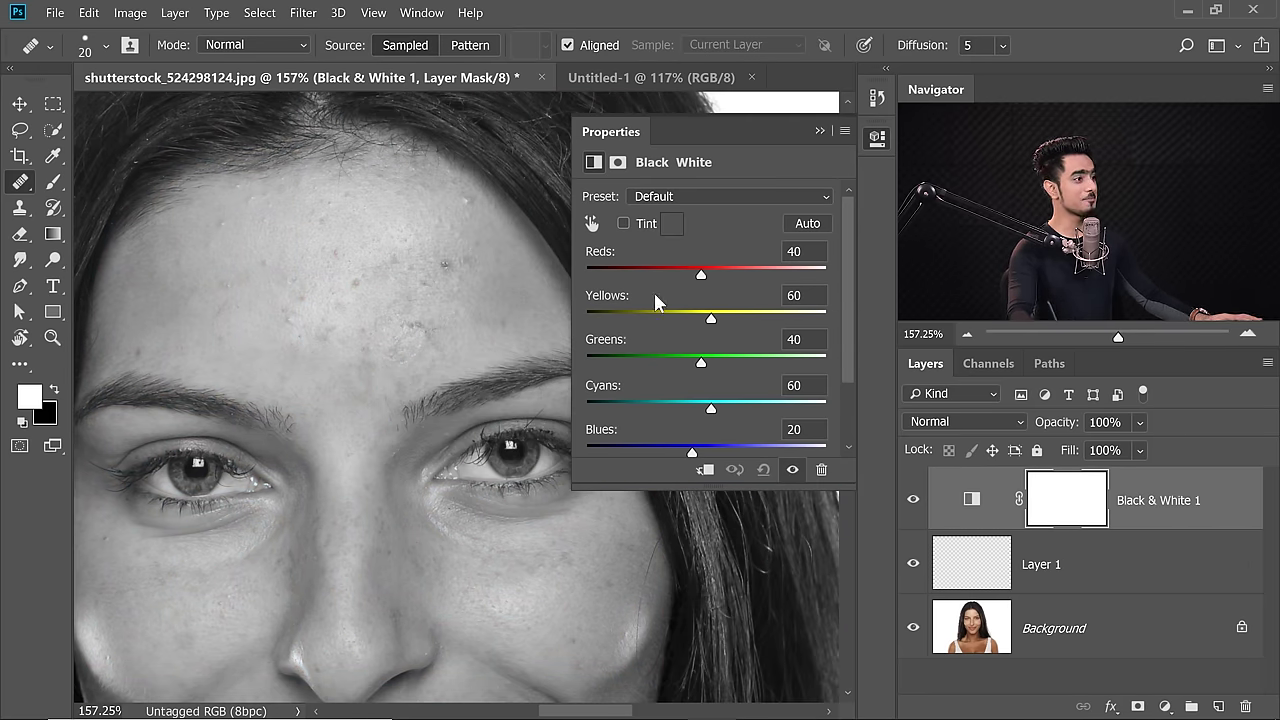
Lower the Reds of the Black & White adjustment to -173 and adjust the Yellows to emphasise the skin blemishes
{"action": "left_click_drag", "start_coordinate": [700, 278], "coordinate": [620, 278]}
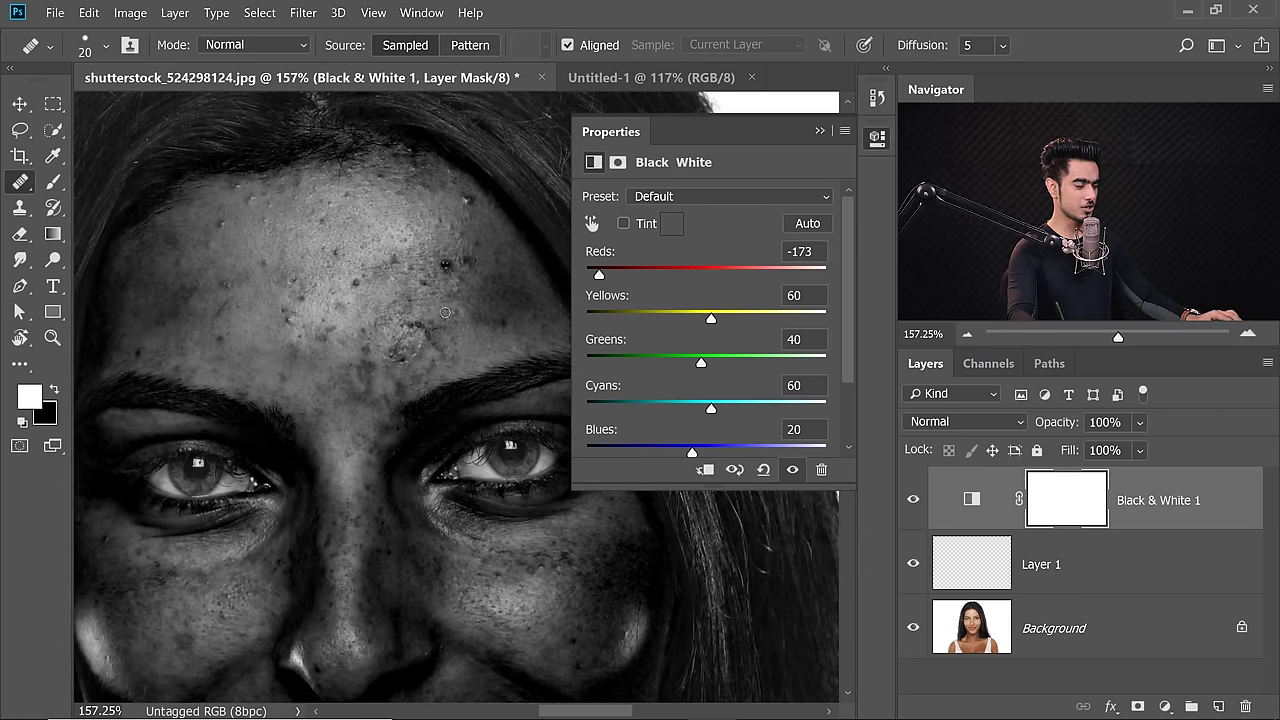
{"action": "scroll", "coordinate": [445, 312], "scroll_direction": "down", "scroll_amount": 4}
{"action": "left_click_drag", "start_coordinate": [450, 336], "coordinate": [449, 298]}
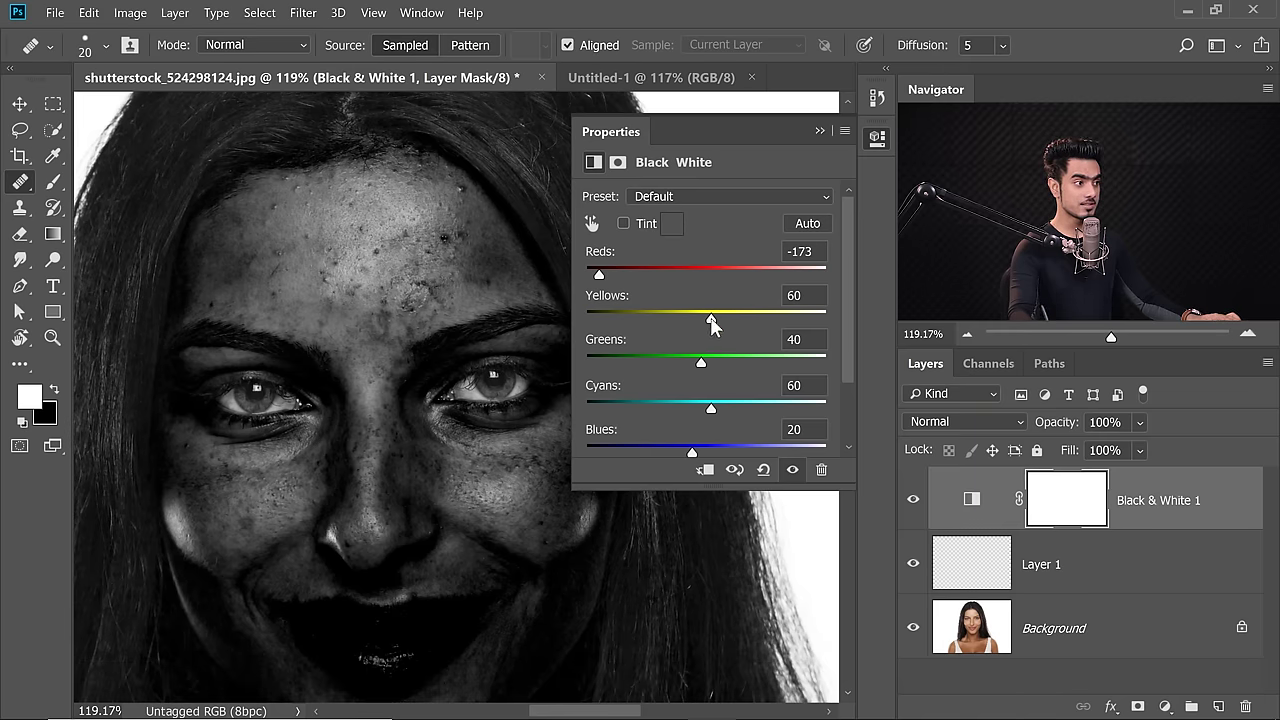
{"action": "left_click_drag", "start_coordinate": [711, 320], "coordinate": [727, 320]}
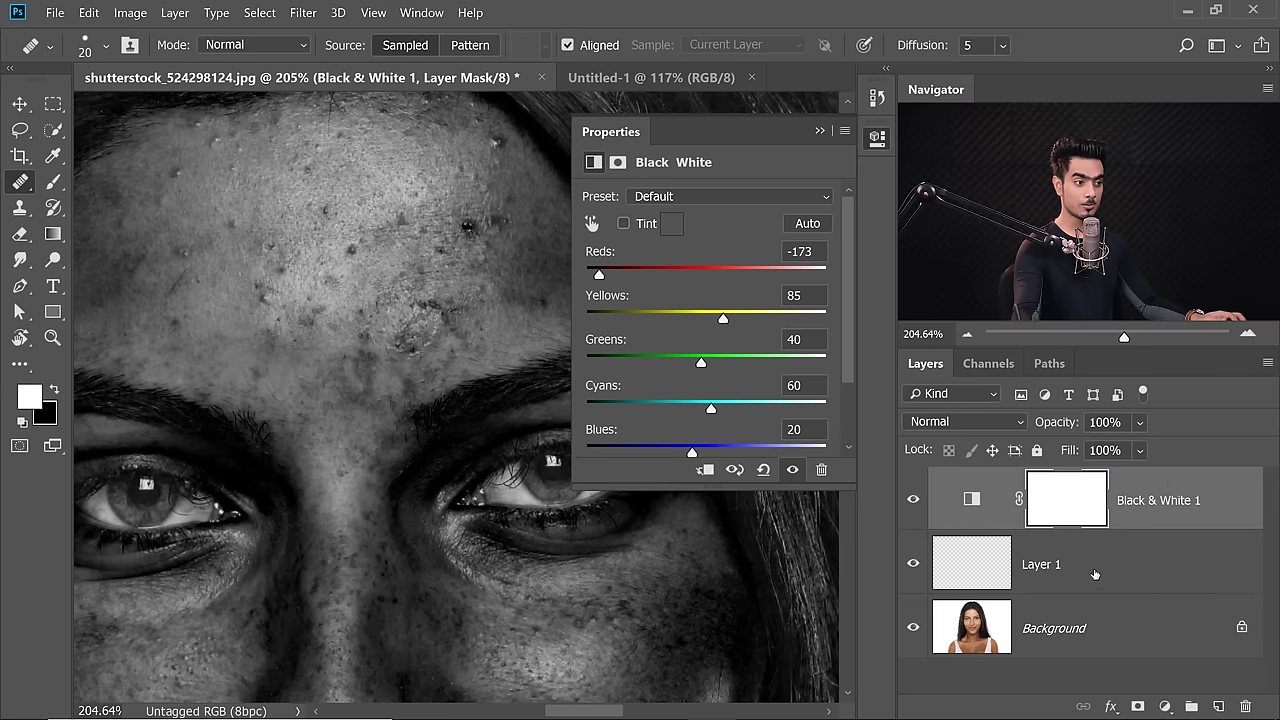
Rename Layer 1 as Blemishes
{"action": "left_click", "coordinate": [1043, 570]}
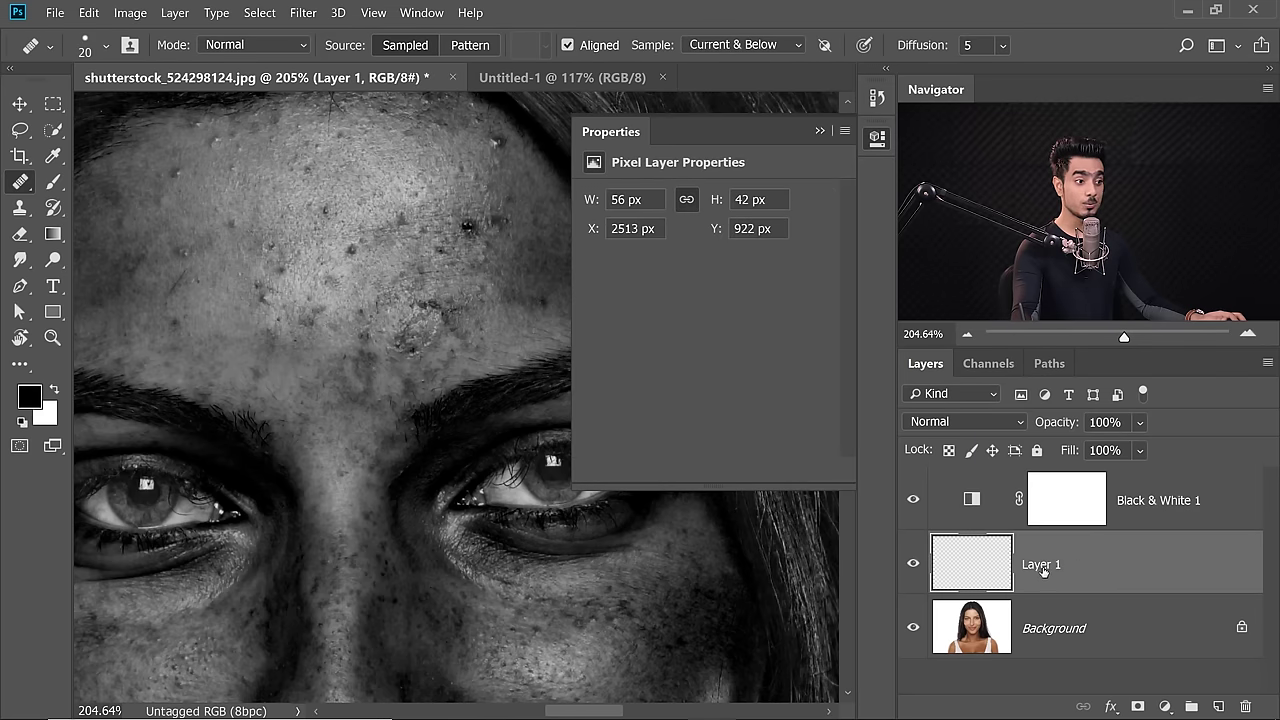
{"action": "double_click", "coordinate": [1041, 566]}
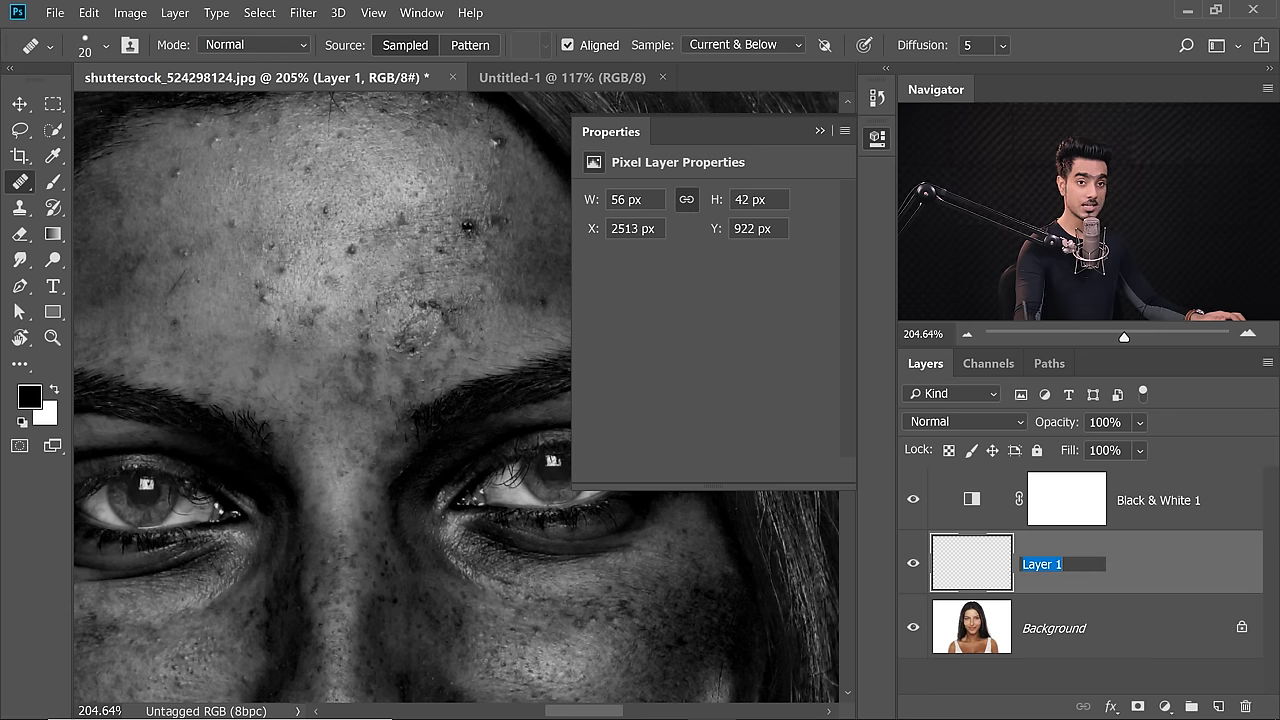
{"action": "type", "text": "Blemishe"}
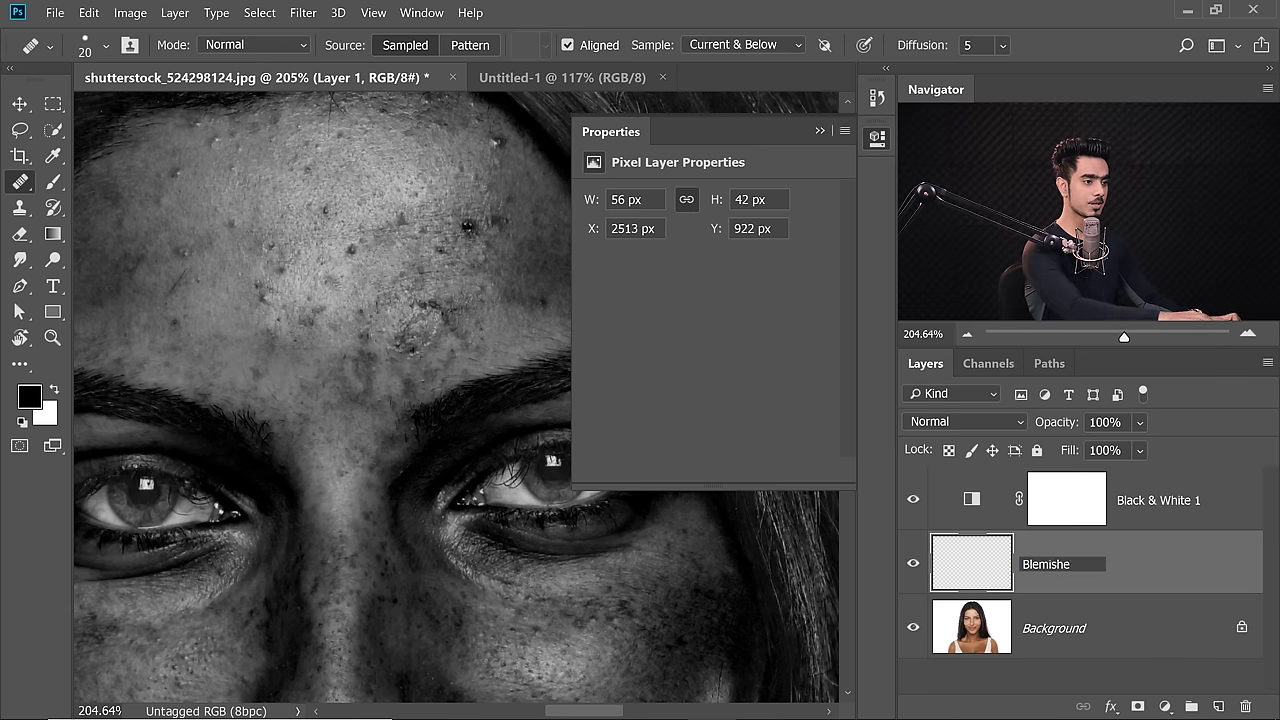
{"action": "type", "text": "s"}
{"action": "key", "text": "Return"}
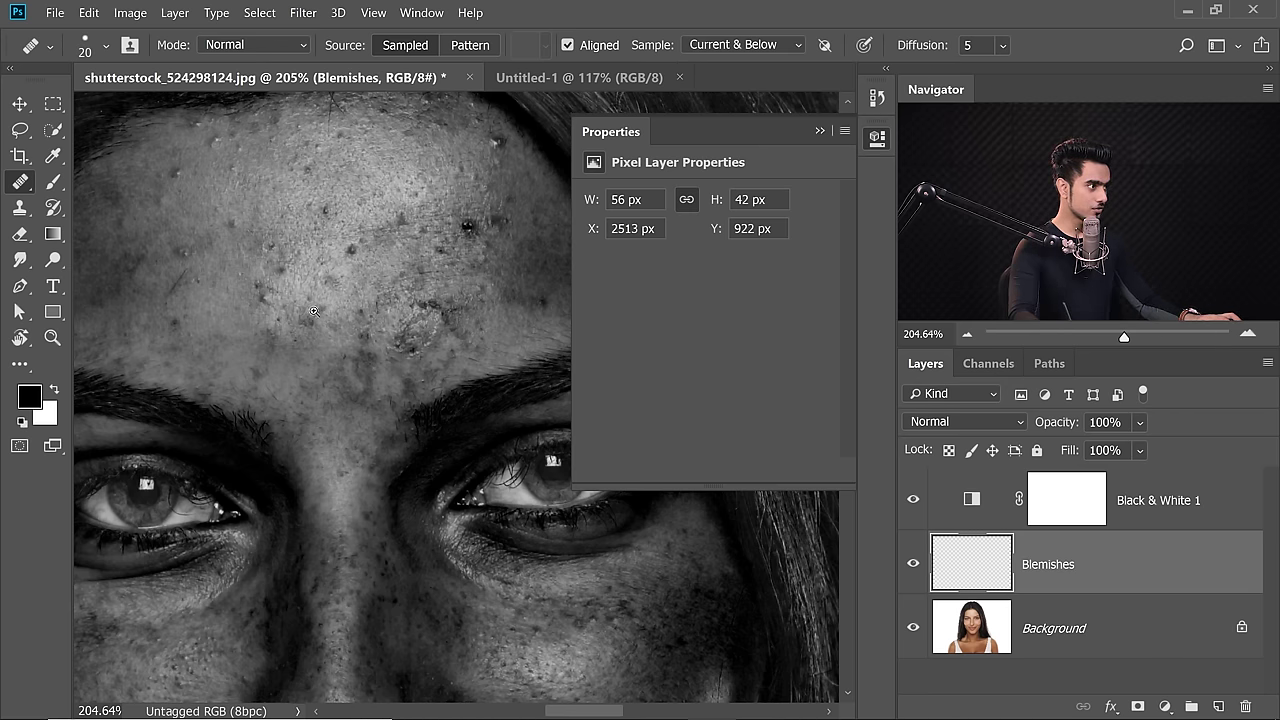
Heal the dark spots across the forehead on the Blemishes layer, using clean skin nearby as the source
{"action": "scroll", "coordinate": [313, 311], "scroll_direction": "up", "scroll_amount": 2}
{"action": "scroll", "coordinate": [404, 360], "scroll_direction": "up", "scroll_amount": 3}
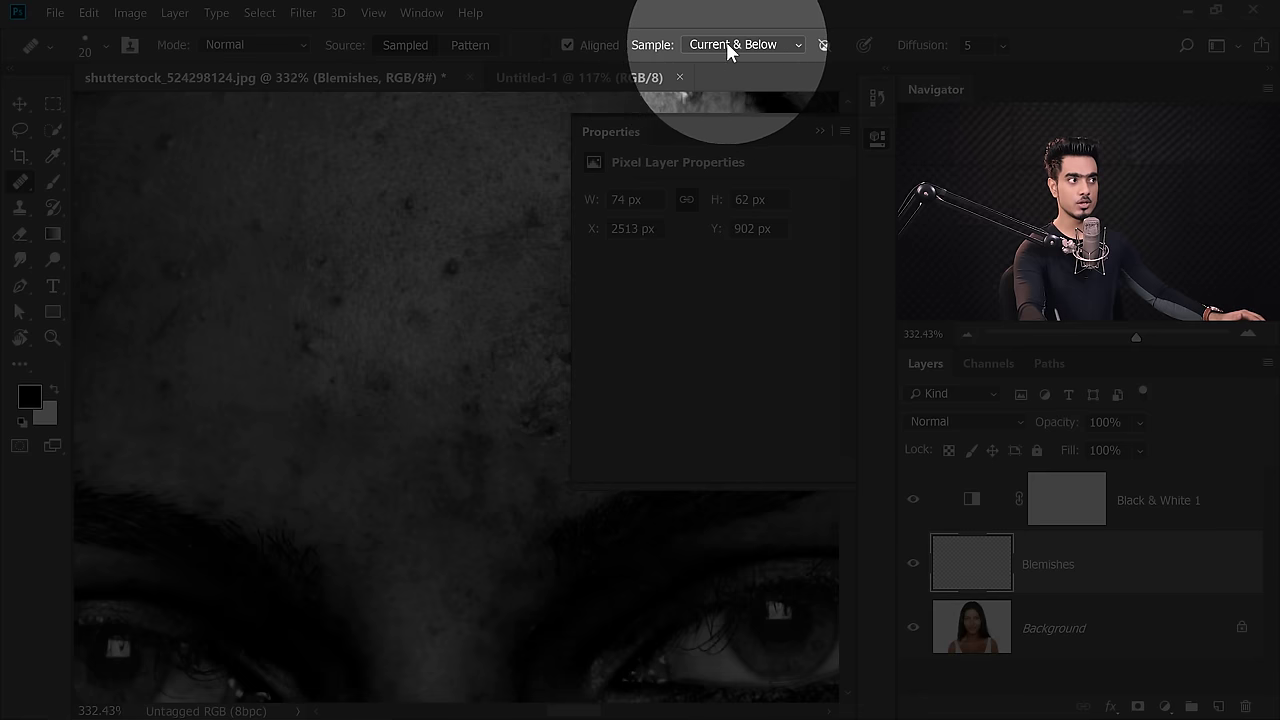
{"action": "scroll", "coordinate": [440, 322], "scroll_direction": "down", "scroll_amount": 1}
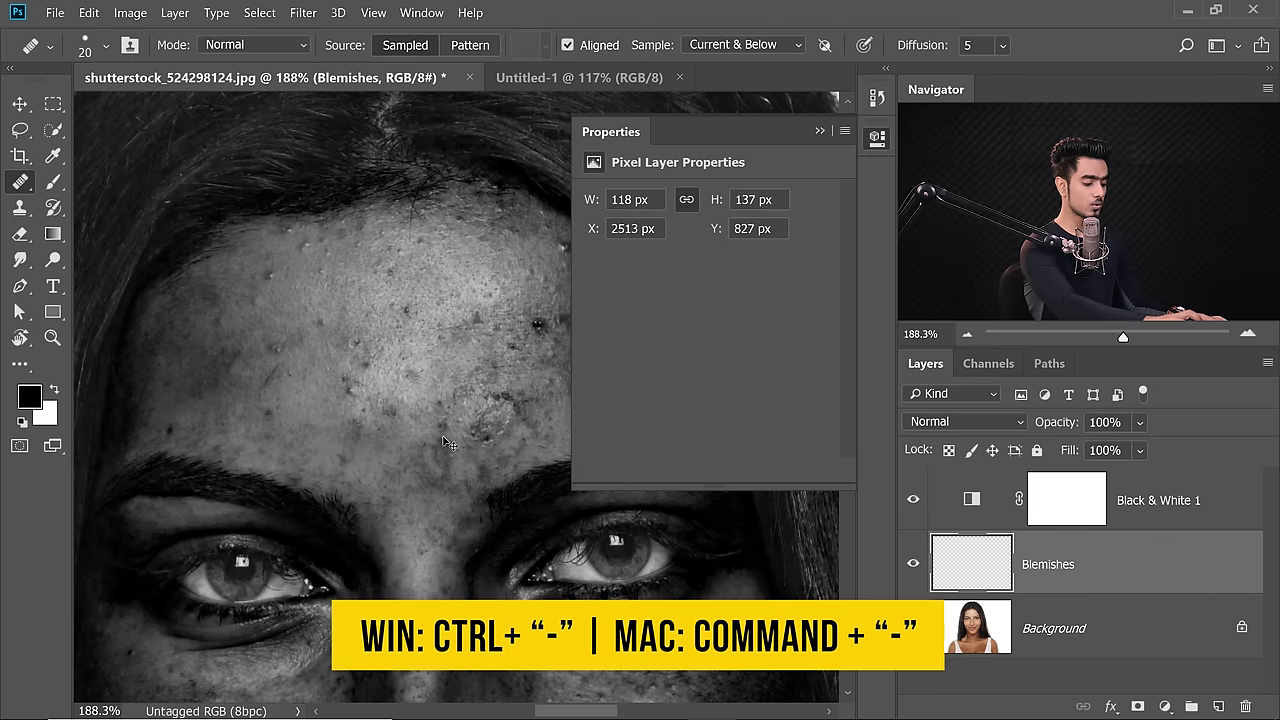
{"action": "key", "text": "ctrl+minus"}
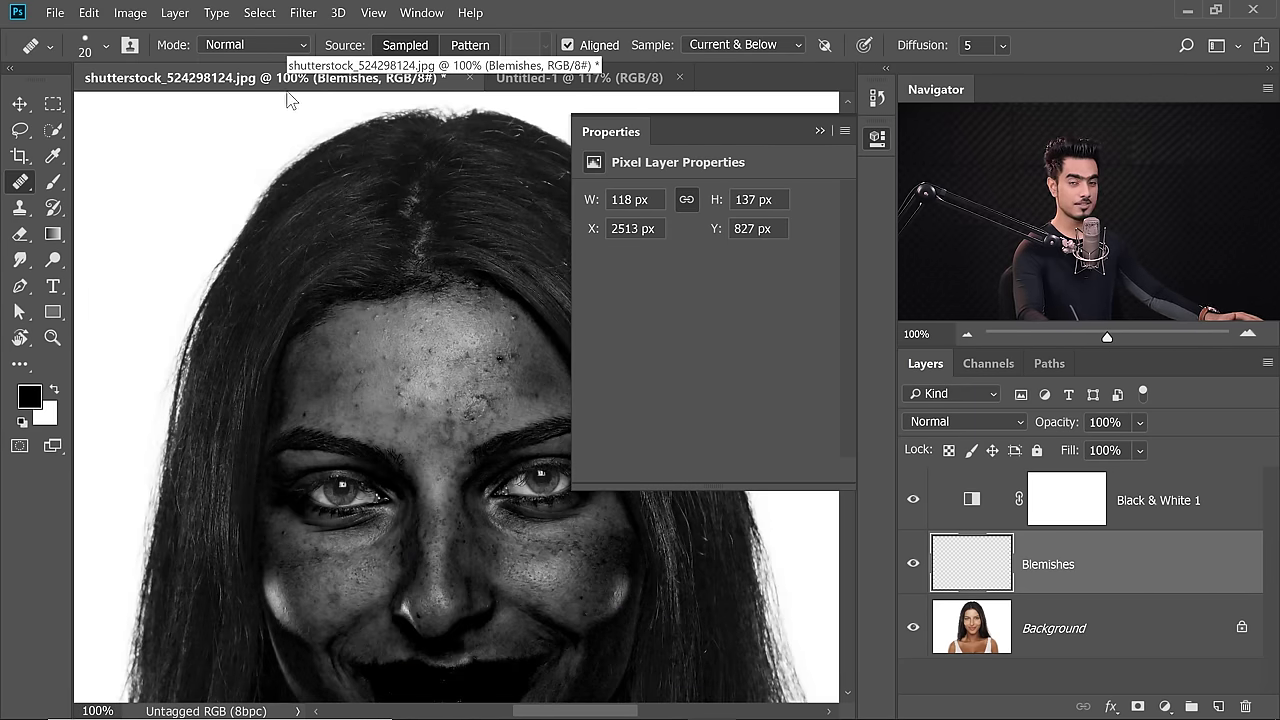
{"action": "left_click_drag", "start_coordinate": [465, 378], "coordinate": [385, 243]}
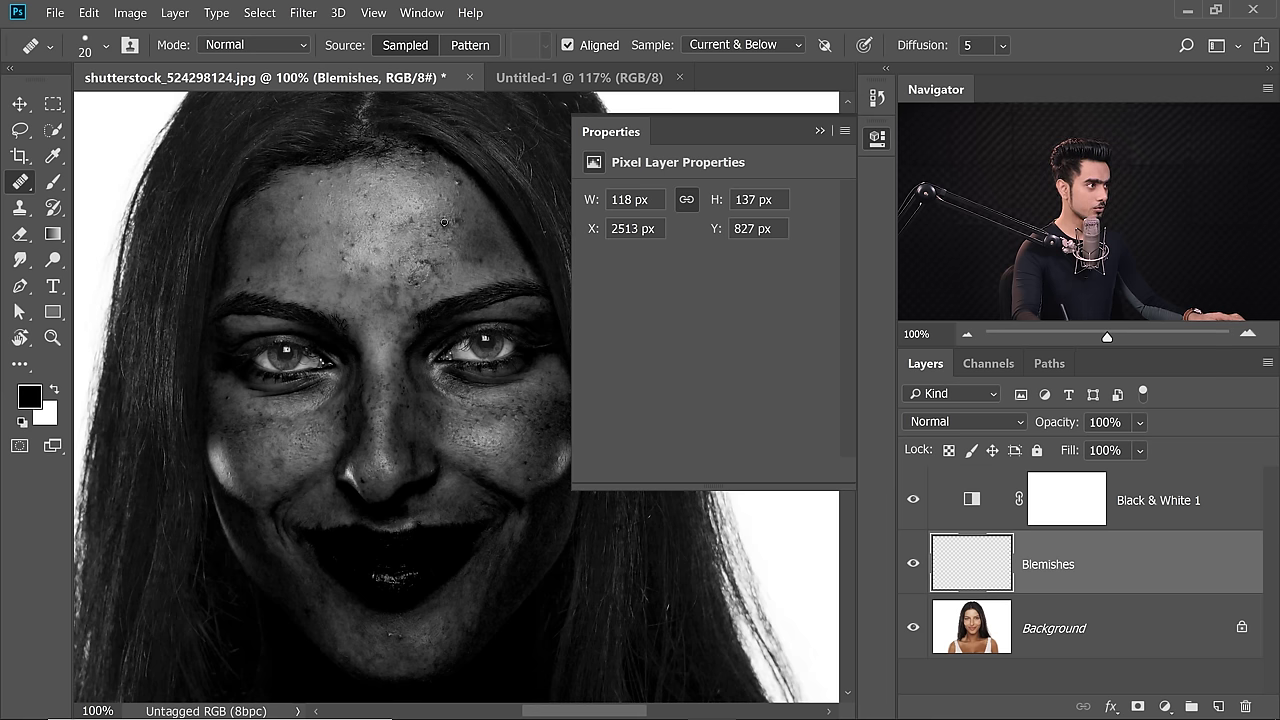
{"action": "left_click_drag", "start_coordinate": [416, 222], "coordinate": [441, 221]}
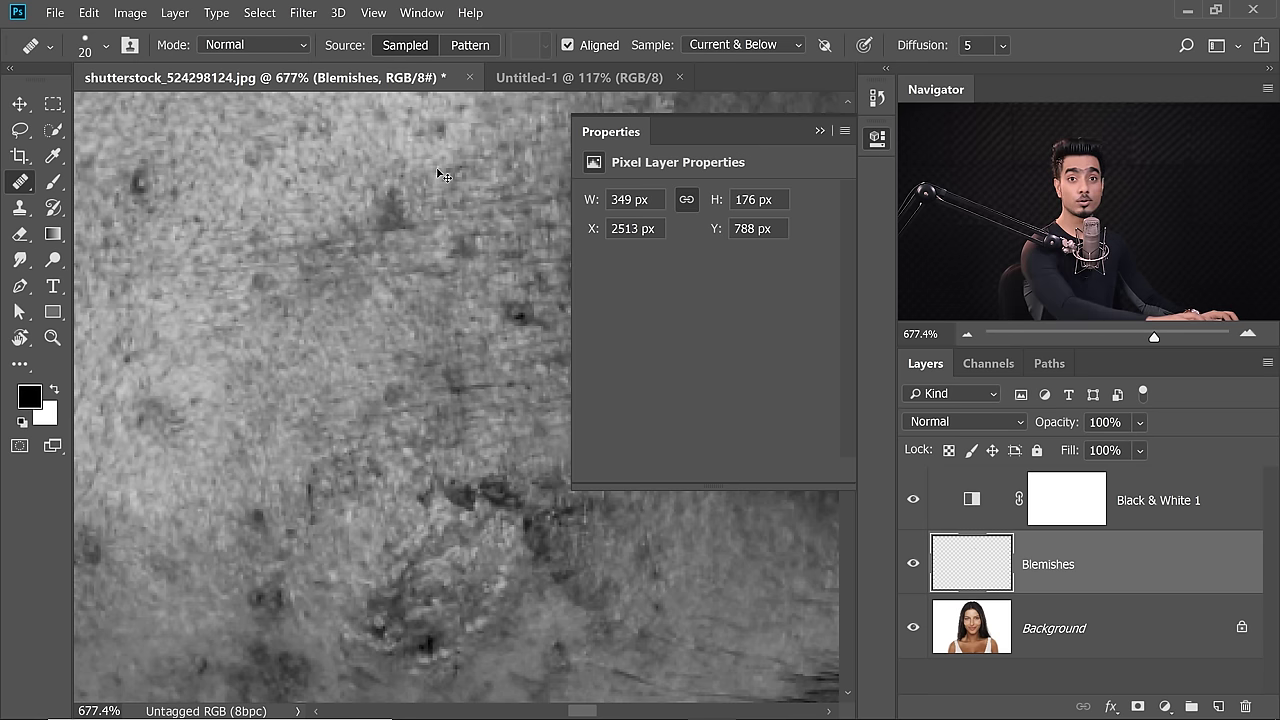
{"action": "key", "text": "ctrl+minus"}
{"action": "key", "text": "ctrl+minus"}
{"action": "key", "text": "ctrl+minus"}
{"action": "key", "text": "ctrl+minus"}
{"action": "key", "text": "ctrl+minus"}
{"action": "key", "text": "ctrl+minus"}
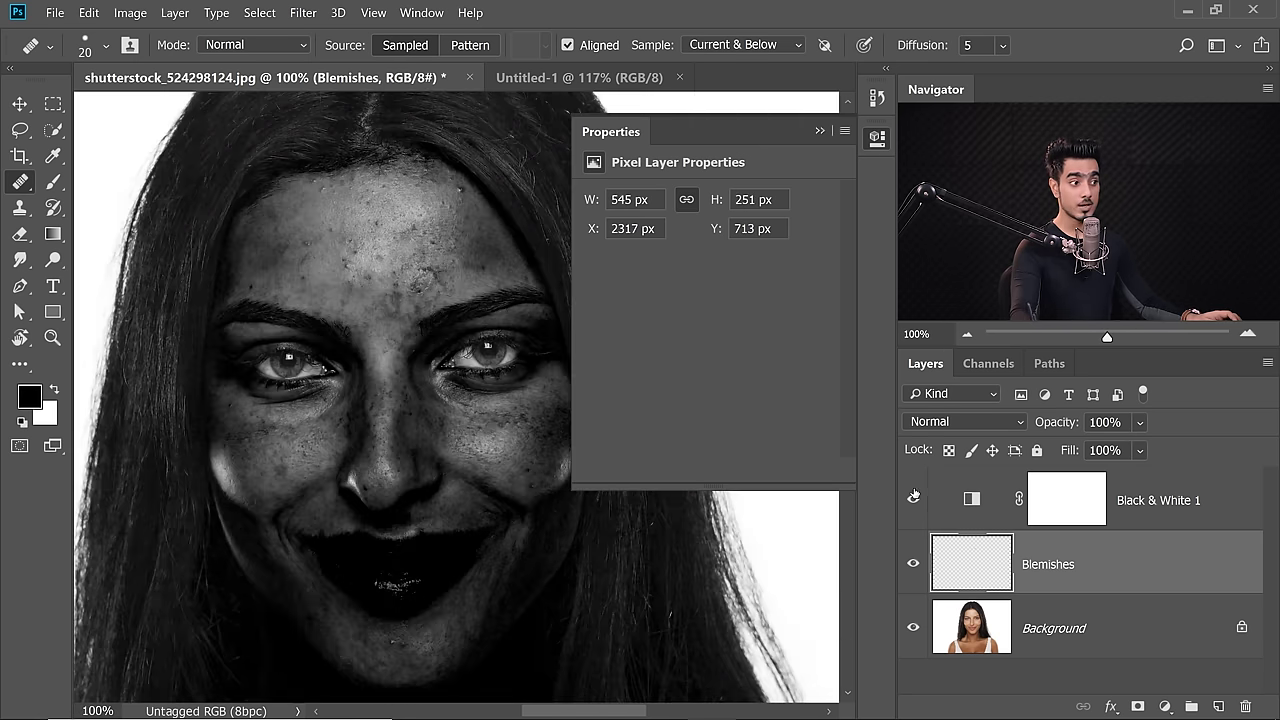
Hide the Black & White 1 layer and heal the remaining forehead marks in colour with the brush at size 25
{"action": "left_click", "coordinate": [912, 501]}
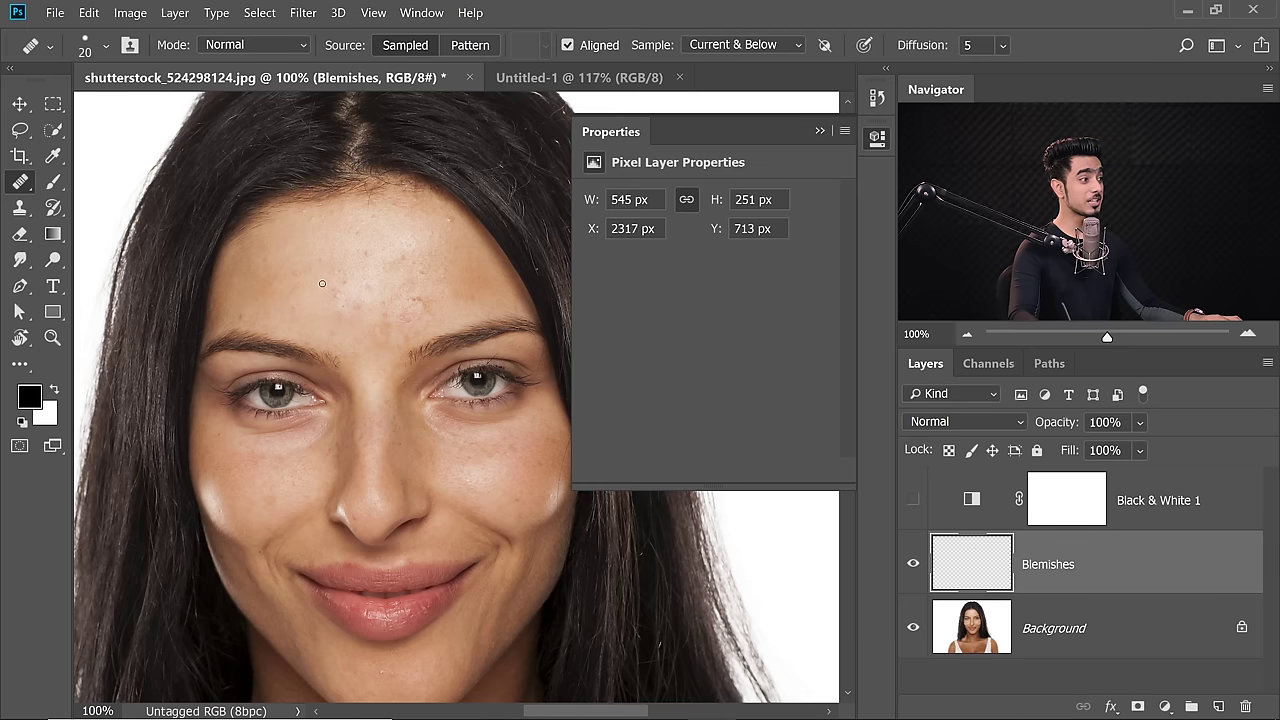
{"action": "left_click_drag", "start_coordinate": [319, 277], "coordinate": [344, 264]}
{"action": "scroll", "coordinate": [334, 254], "scroll_direction": "left", "scroll_amount": 1}
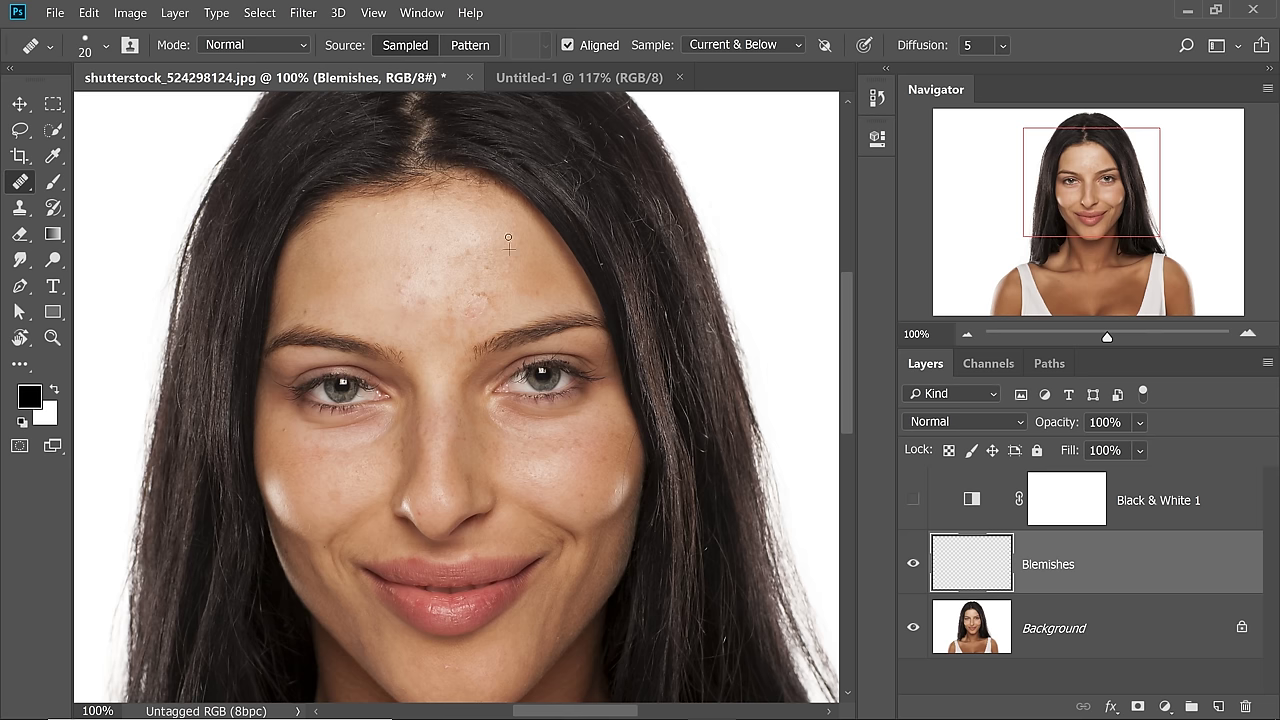
{"action": "mouse_move", "coordinate": [434, 217]}
{"action": "left_mouse_down"}
{"action": "mouse_move", "coordinate": [429, 263]}
{"action": "mouse_move", "coordinate": [395, 265]}
{"action": "left_mouse_up"}
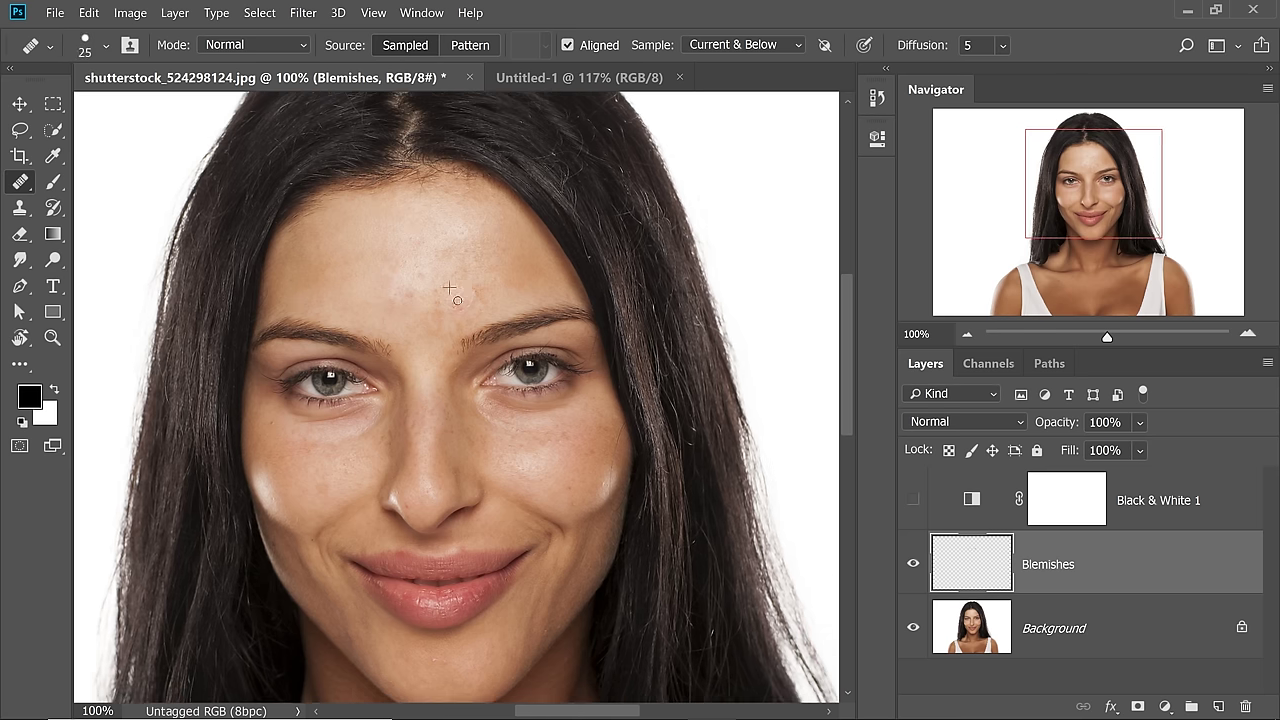
{"action": "left_click", "coordinate": [453, 294], "text": "ctrl"}
{"action": "key", "text": "ctrl+minus"}
Heal the small spots on the cheeks and nose with the Healing Brush at size 15
{"action": "left_click_drag", "start_coordinate": [423, 483], "coordinate": [463, 330]}
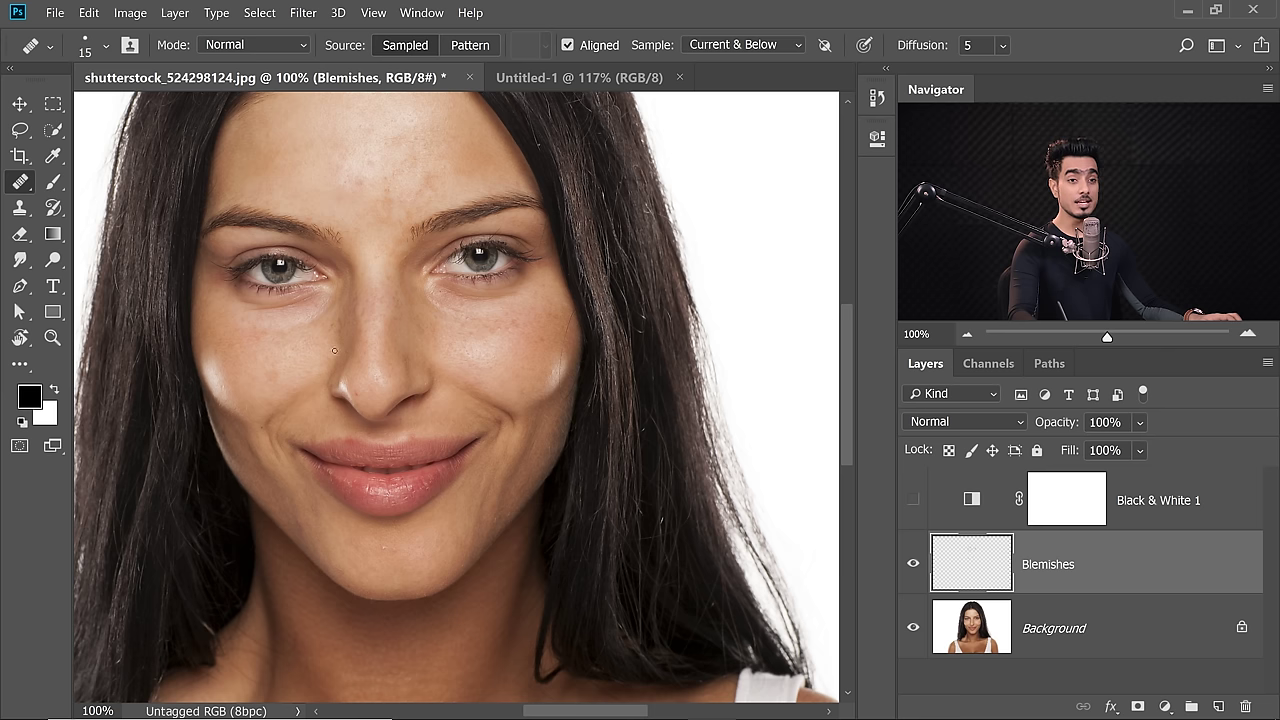
{"action": "left_click_drag", "start_coordinate": [267, 332], "coordinate": [334, 334]}
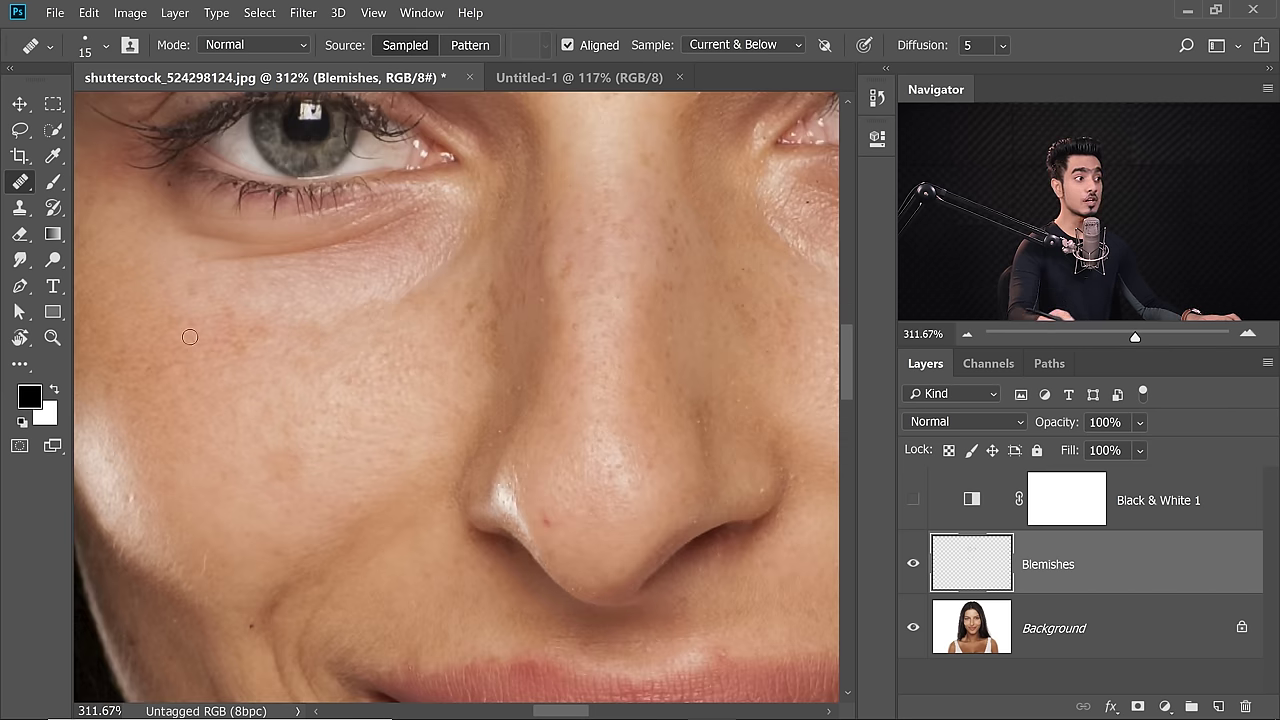
{"action": "left_click_drag", "start_coordinate": [676, 347], "coordinate": [566, 427]}
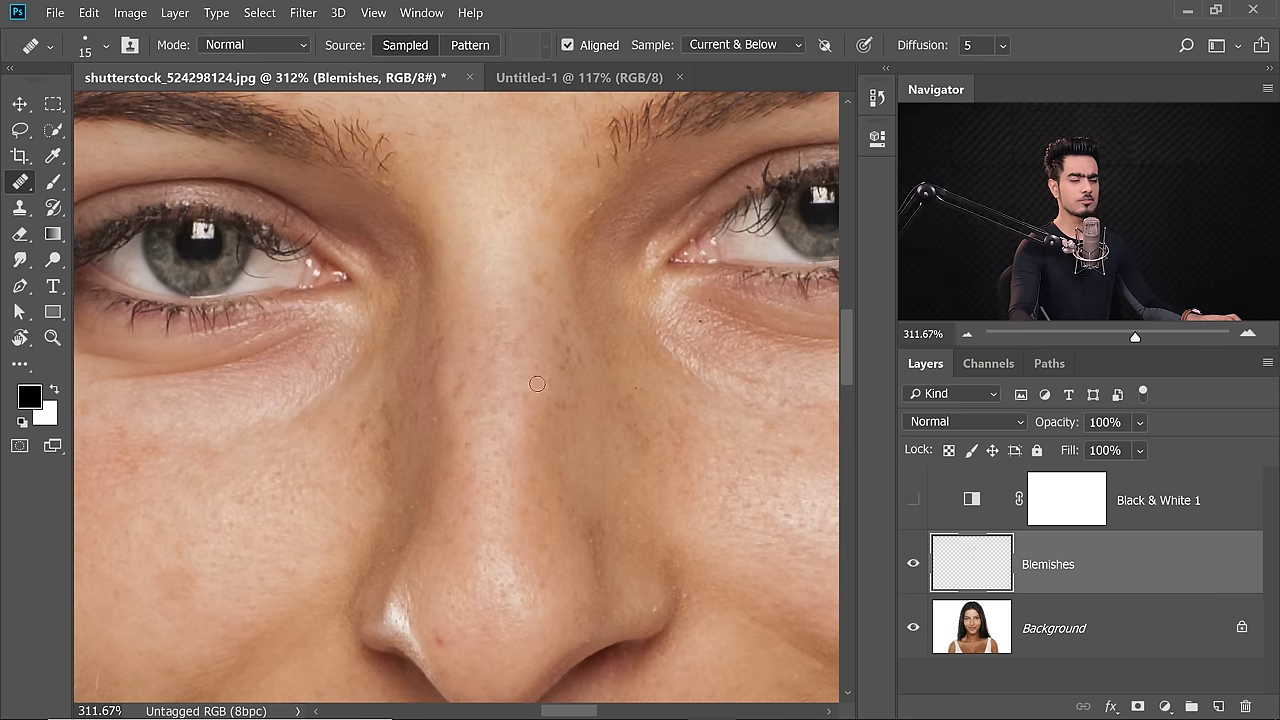
{"action": "scroll", "coordinate": [680, 400], "scroll_direction": "down", "scroll_amount": 2}
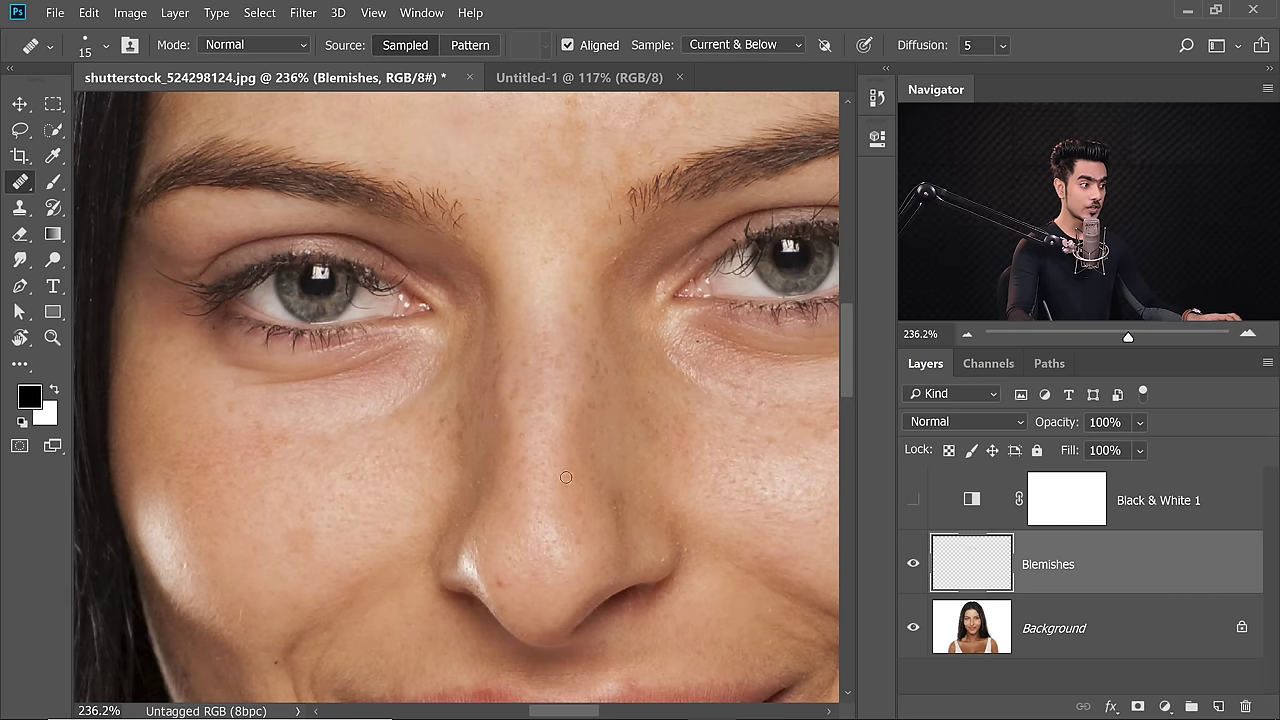
{"action": "scroll", "coordinate": [526, 463], "scroll_direction": "down", "scroll_amount": 3}
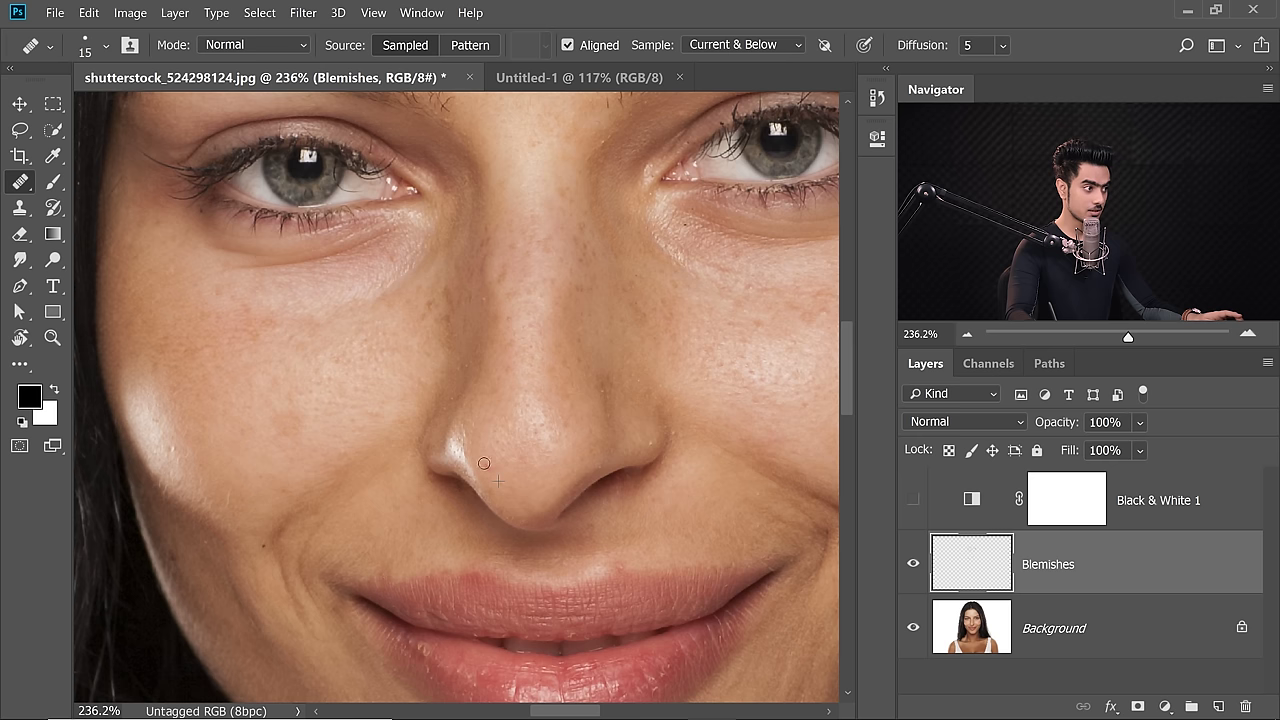
{"action": "scroll", "coordinate": [590, 451], "scroll_direction": "down", "scroll_amount": 2}
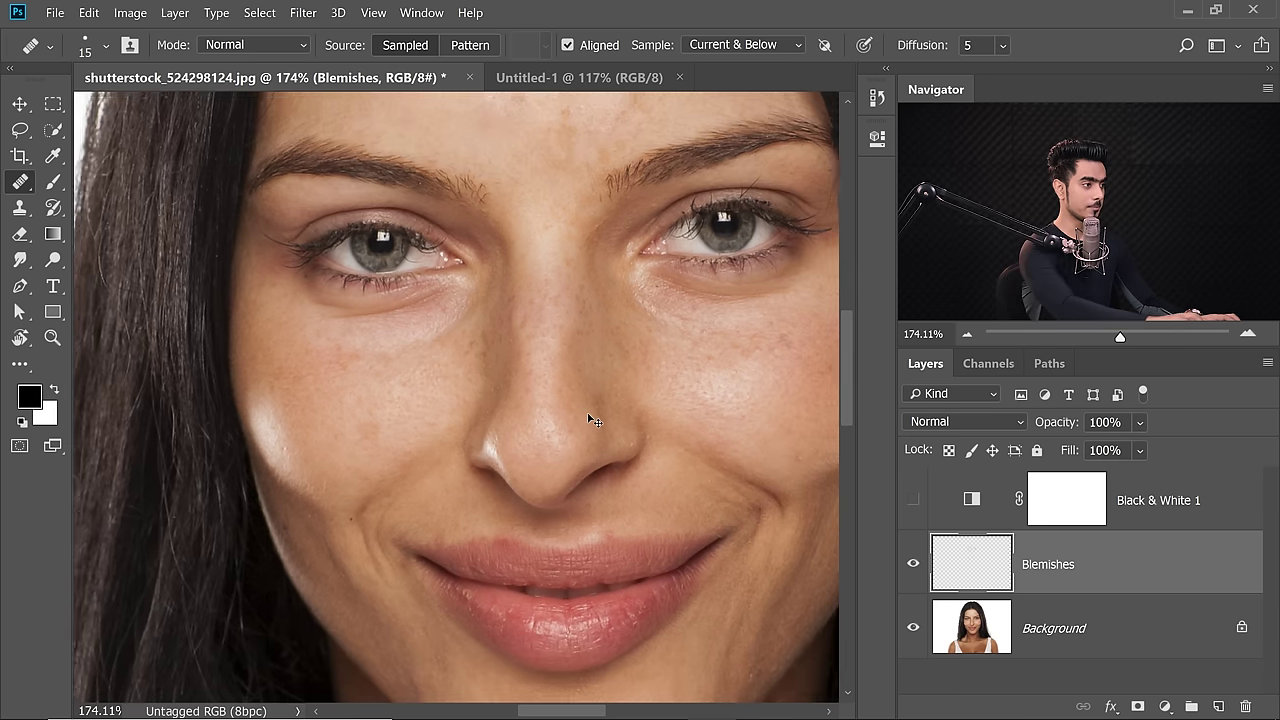
{"action": "scroll", "coordinate": [589, 420], "scroll_direction": "down", "scroll_amount": 3}
{"action": "left_click_drag", "start_coordinate": [568, 366], "coordinate": [622, 278]}
Heal the remaining small spots on the face, enlarging the brush for bigger marks and reducing it to 15 for fine ones
{"action": "left_click_drag", "start_coordinate": [480, 460], "coordinate": [390, 213]}
{"action": "key", "text": "]"}
{"action": "key", "text": "]"}
{"action": "left_click", "coordinate": [438, 511]}
{"action": "left_click", "coordinate": [493, 494]}
{"action": "mouse_move", "coordinate": [493, 494]}
{"action": "left_mouse_down"}
{"action": "mouse_move", "coordinate": [543, 386]}
{"action": "mouse_move", "coordinate": [730, 400]}
{"action": "left_mouse_up"}
{"action": "mouse_move", "coordinate": [626, 100]}
{"action": "left_mouse_down"}
{"action": "mouse_move", "coordinate": [471, 413]}
{"action": "mouse_move", "coordinate": [536, 519]}
{"action": "left_mouse_up"}
{"action": "scroll", "coordinate": [536, 519], "scroll_direction": "up", "scroll_amount": 3}
{"action": "key", "text": "bracketleft"}
{"action": "key", "text": "bracketleft"}
{"action": "mouse_move", "coordinate": [491, 626]}
{"action": "left_mouse_down"}
{"action": "mouse_move", "coordinate": [466, 531]}
{"action": "mouse_move", "coordinate": [436, 605]}
{"action": "left_mouse_up"}
{"action": "scroll", "coordinate": [436, 605], "scroll_direction": "down", "scroll_amount": 3}
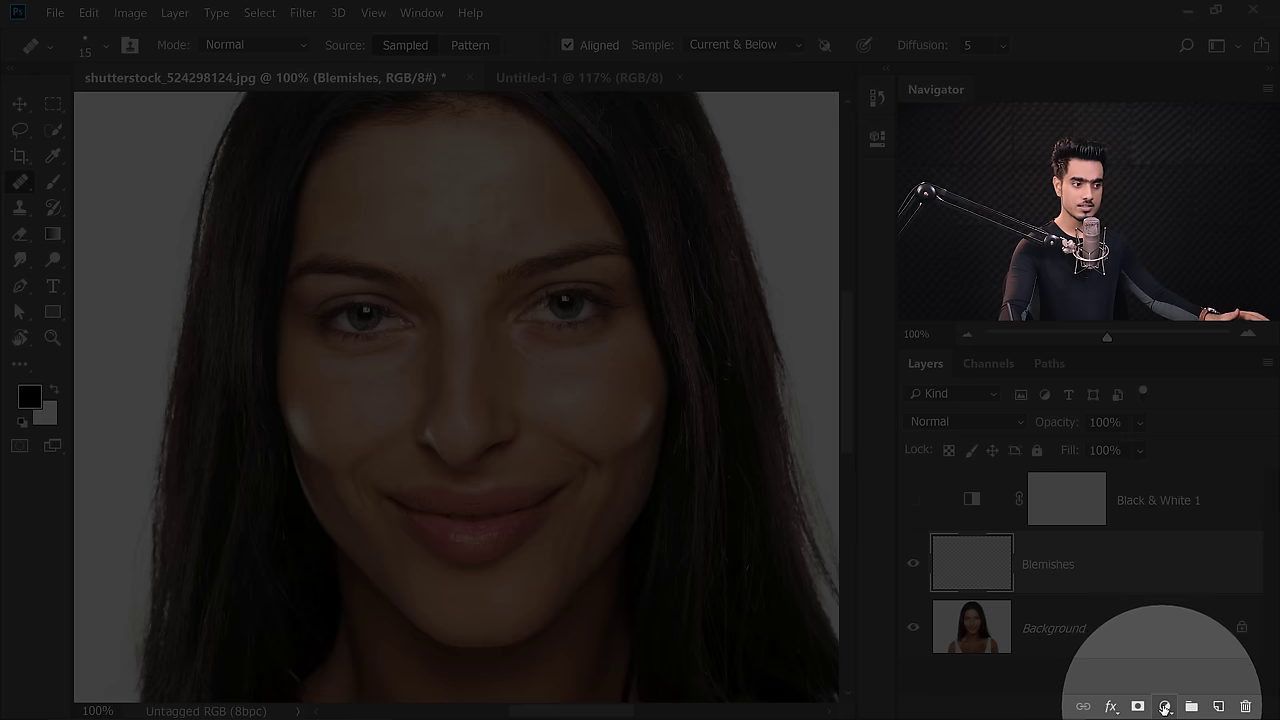
Add a Solid Color fill layer in gray 666666 directly above the Blemishes layer
{"action": "left_click", "coordinate": [1163, 705]}
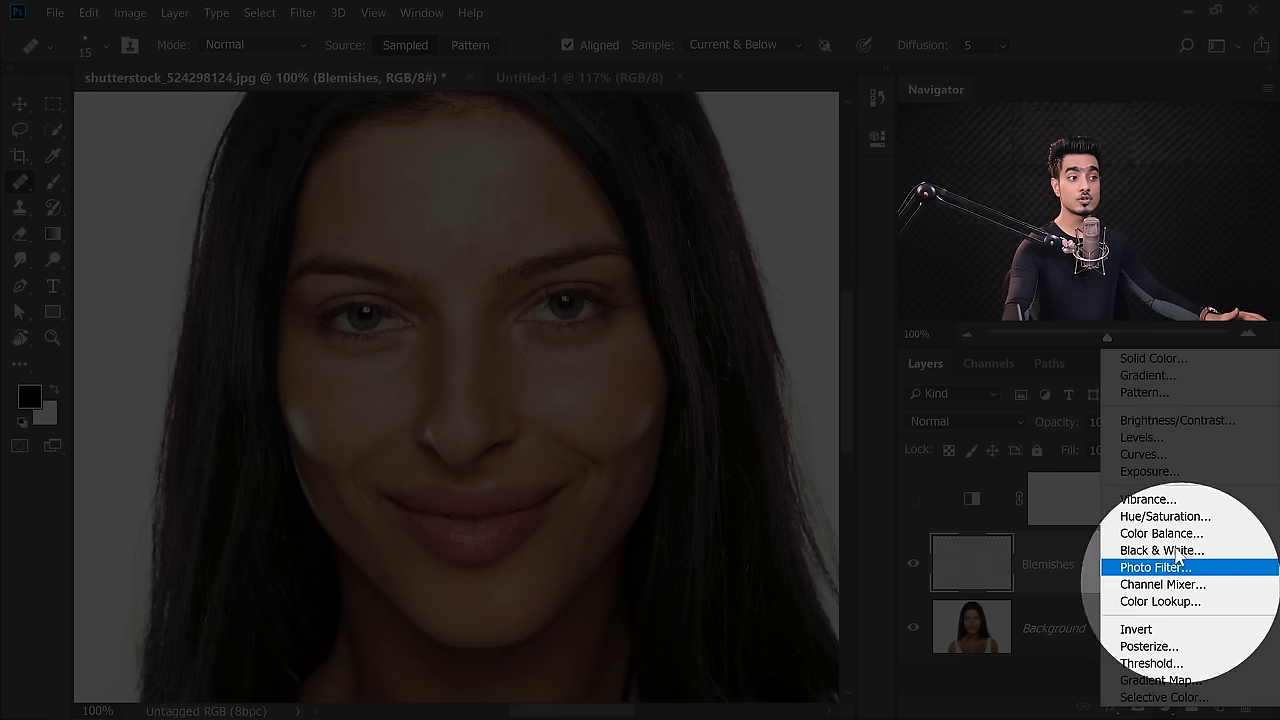
{"action": "left_click", "coordinate": [1156, 358]}
{"action": "mouse_move", "coordinate": [776, 468]}
{"action": "left_mouse_down"}
{"action": "mouse_move", "coordinate": [760, 535]}
{"action": "mouse_move", "coordinate": [750, 335]}
{"action": "mouse_move", "coordinate": [751, 456]}
{"action": "left_mouse_up"}
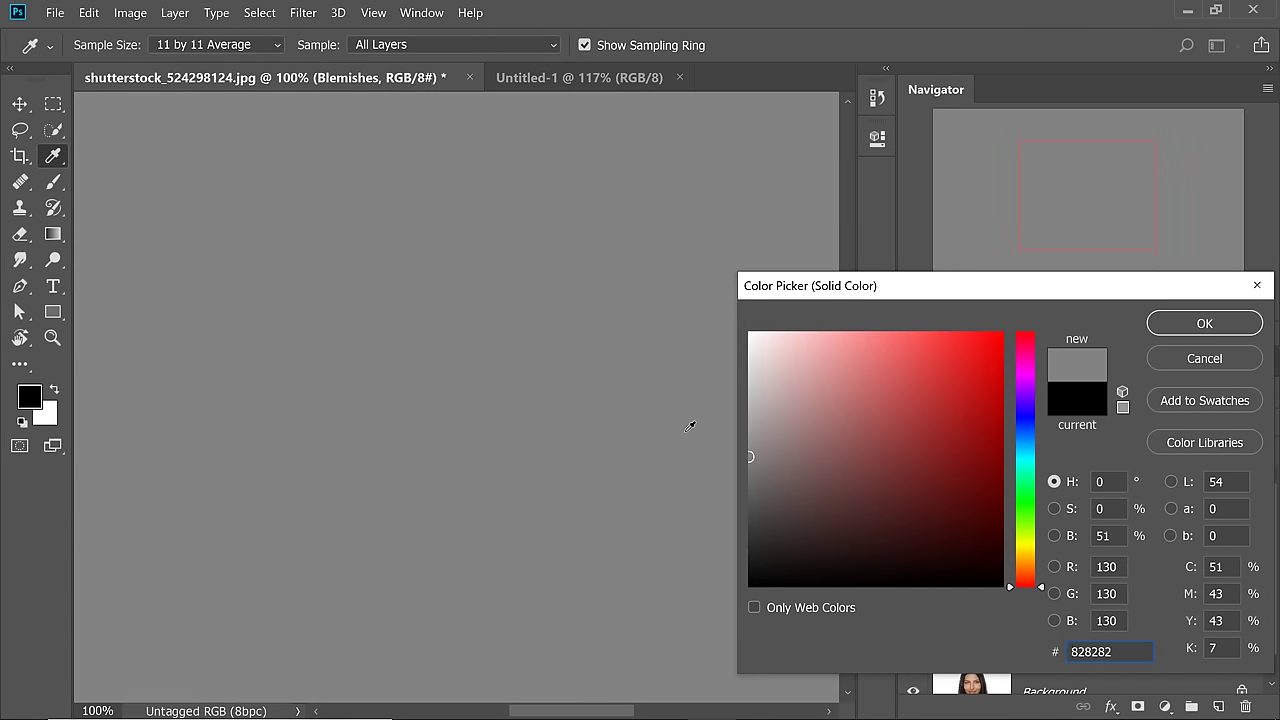
{"action": "left_click_drag", "start_coordinate": [750, 463], "coordinate": [750, 485]}
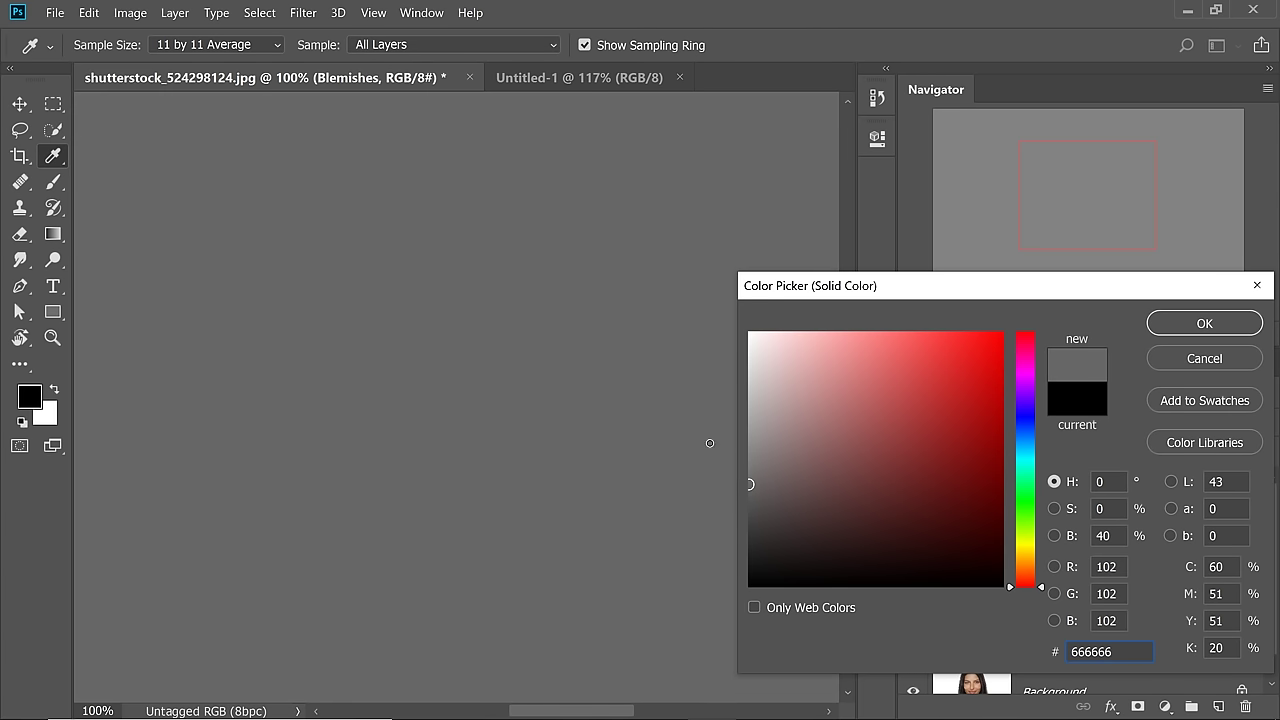
{"action": "left_click", "coordinate": [1175, 321]}
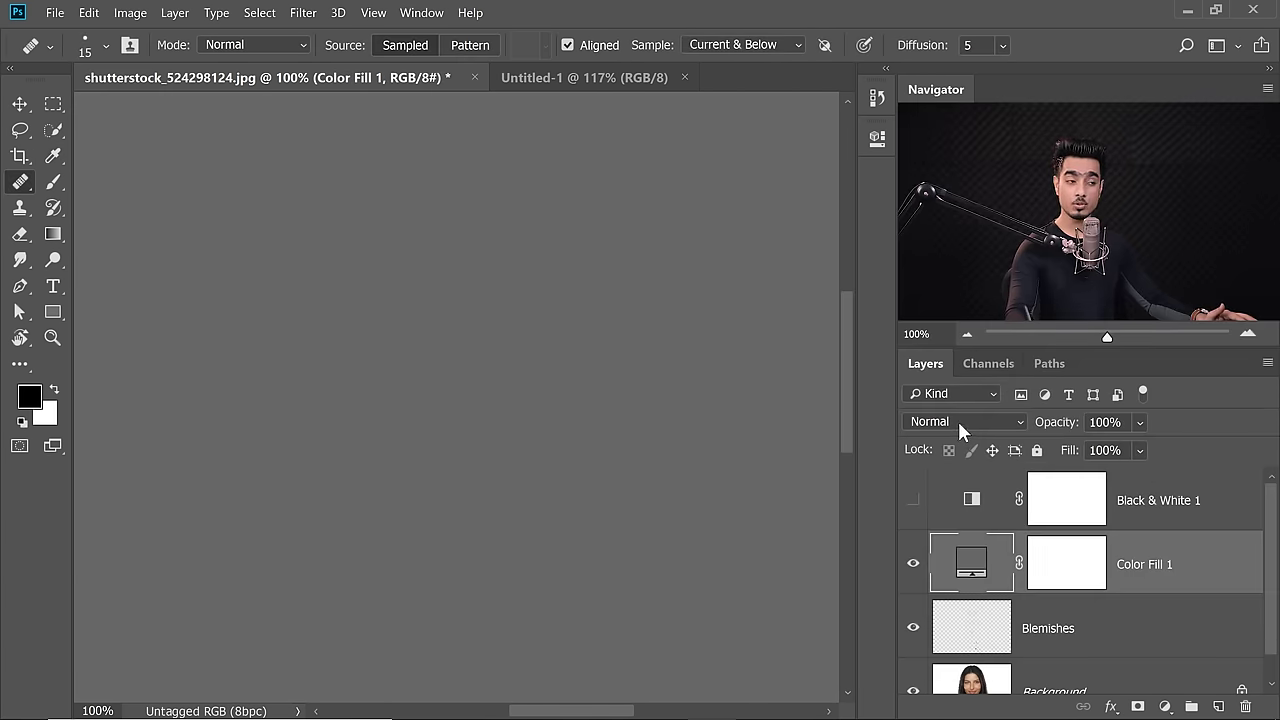
Set the Color Fill 1 layer's blend mode to Color and add a Curves adjustment layer directly above it
{"action": "left_click", "coordinate": [958, 417]}
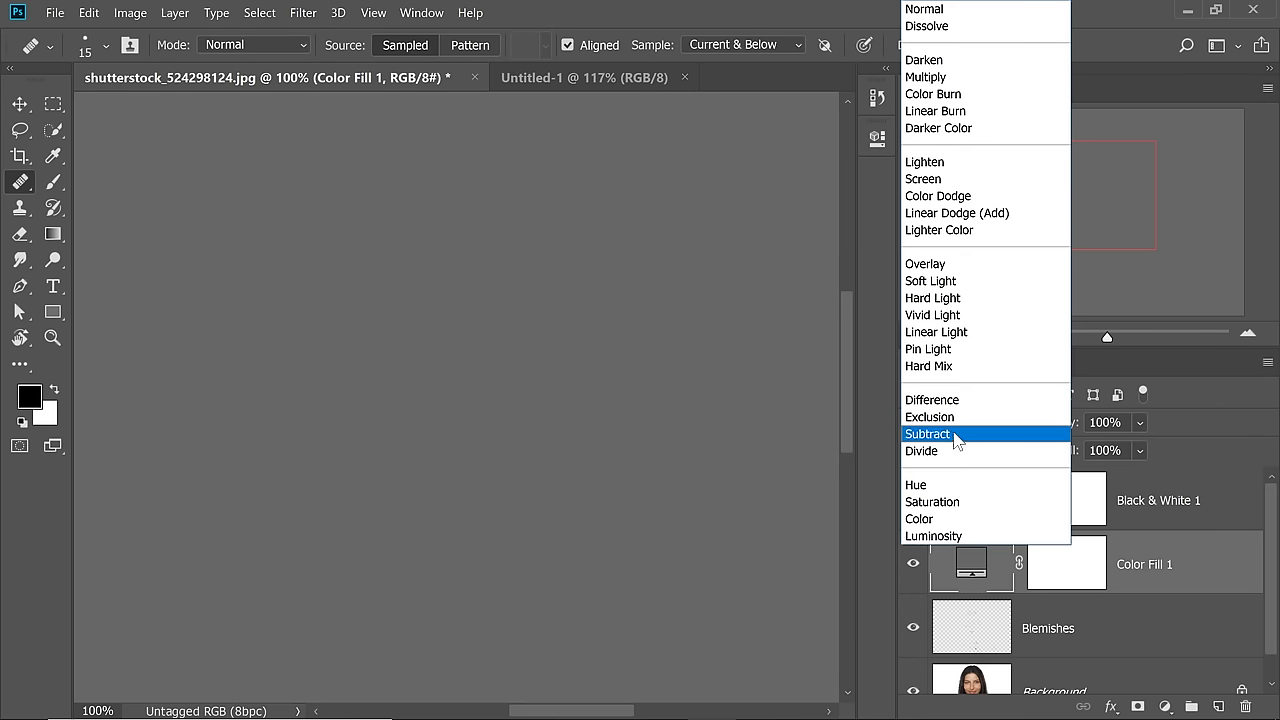
{"action": "left_click", "coordinate": [922, 519]}
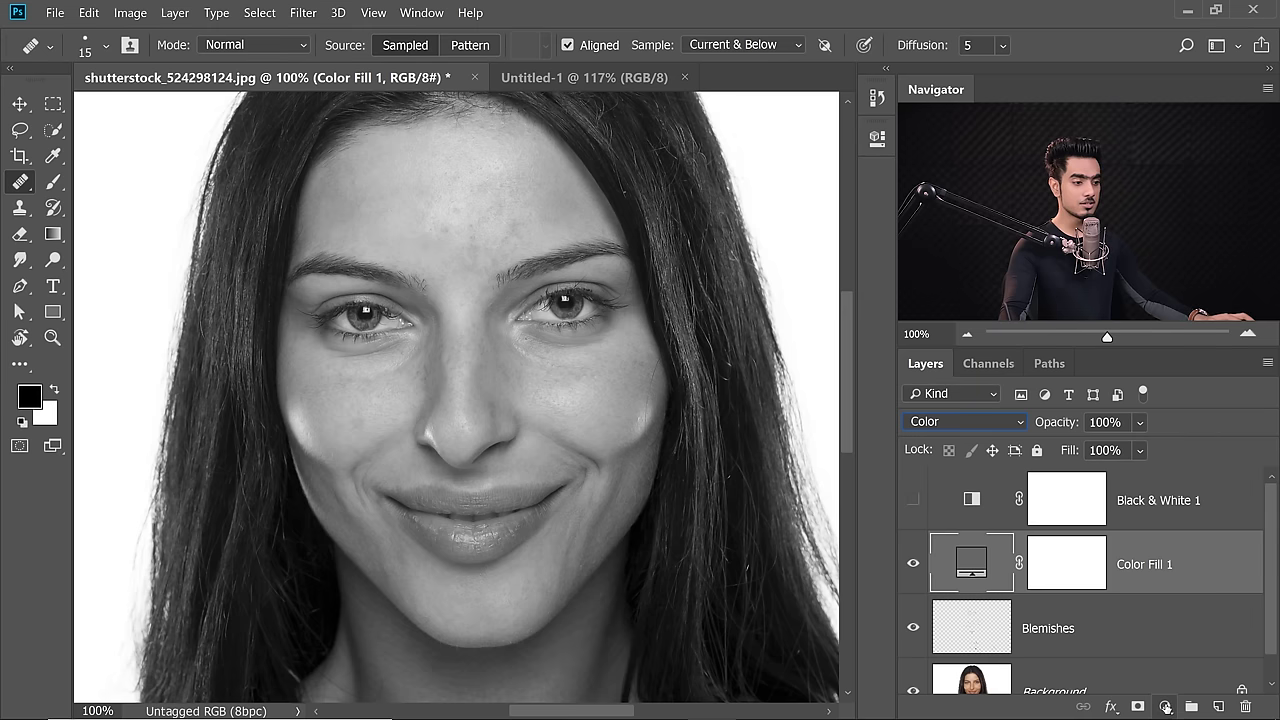
{"action": "left_click", "coordinate": [1165, 707]}
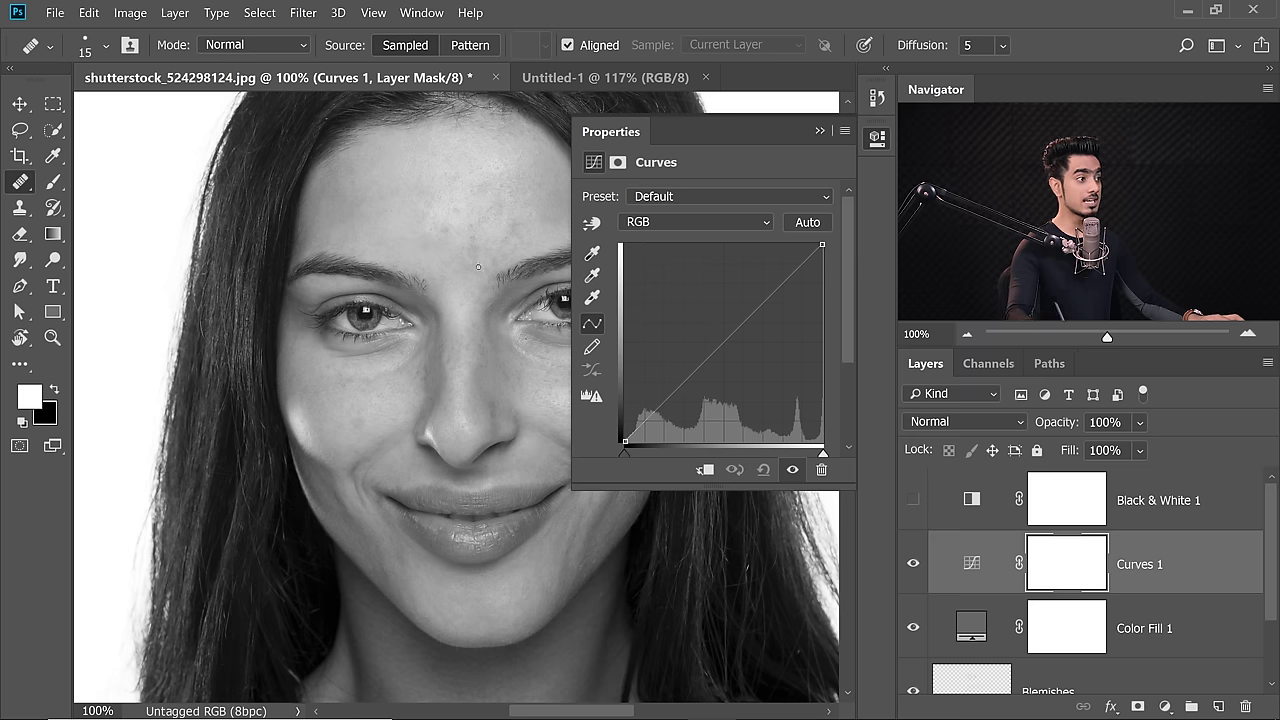
Darken the midtones in Curves 1 with the on-image adjustment tool, sampling the shaded skin between the nose and eye
{"action": "scroll", "coordinate": [478, 267], "scroll_direction": "up", "scroll_amount": 5}
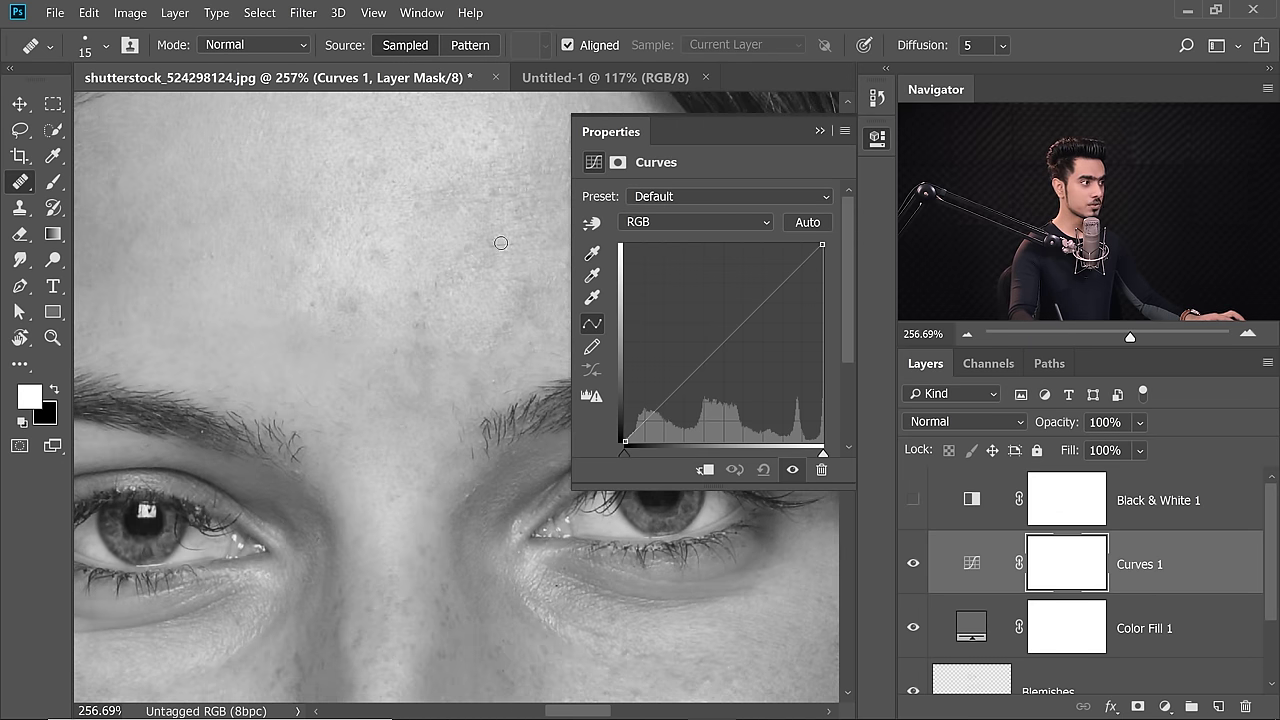
{"action": "left_click", "coordinate": [591, 229]}
{"action": "scroll", "coordinate": [414, 300], "scroll_direction": "down", "scroll_amount": 3}
{"action": "left_click_drag", "start_coordinate": [414, 300], "coordinate": [394, 300]}
{"action": "left_click_drag", "start_coordinate": [443, 293], "coordinate": [387, 205]}
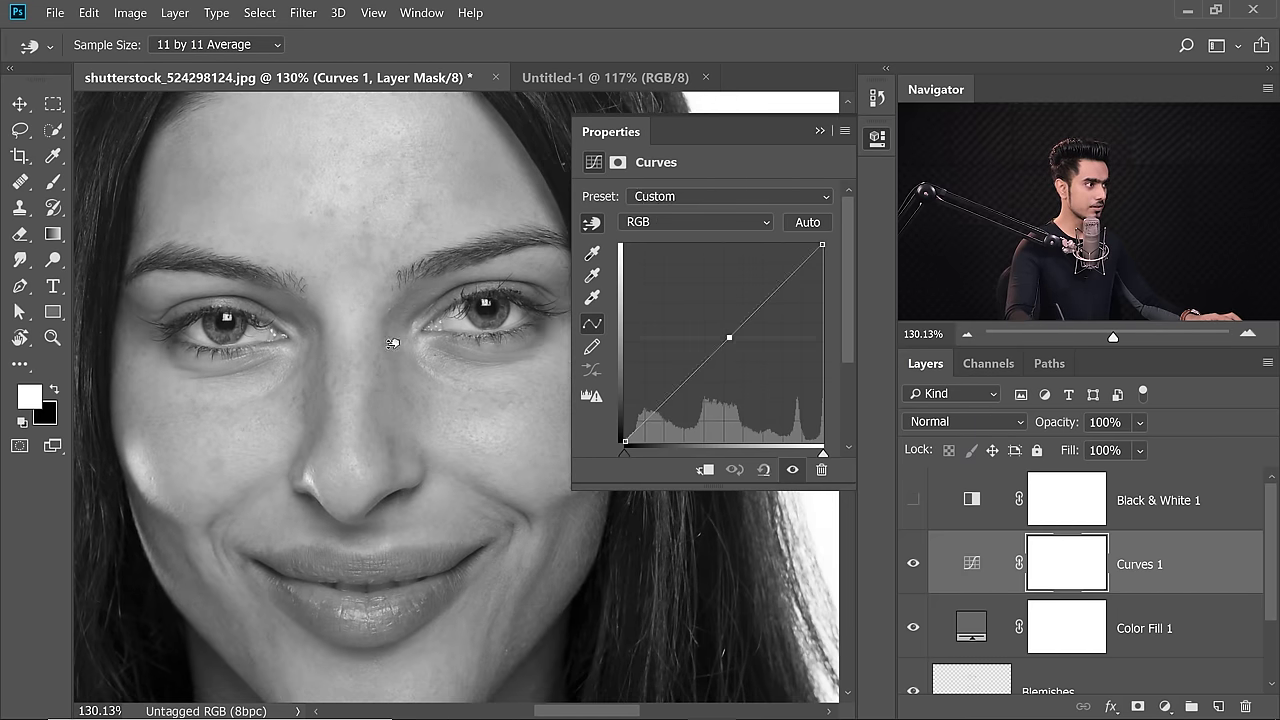
{"action": "left_click_drag", "start_coordinate": [393, 343], "coordinate": [394, 383]}
Lower the midtone point of the Curves 1 curve further and add a highlight point to strengthen the skin contrast
{"action": "left_click_drag", "start_coordinate": [732, 368], "coordinate": [715, 382]}
{"action": "left_click_drag", "start_coordinate": [770, 316], "coordinate": [768, 311]}
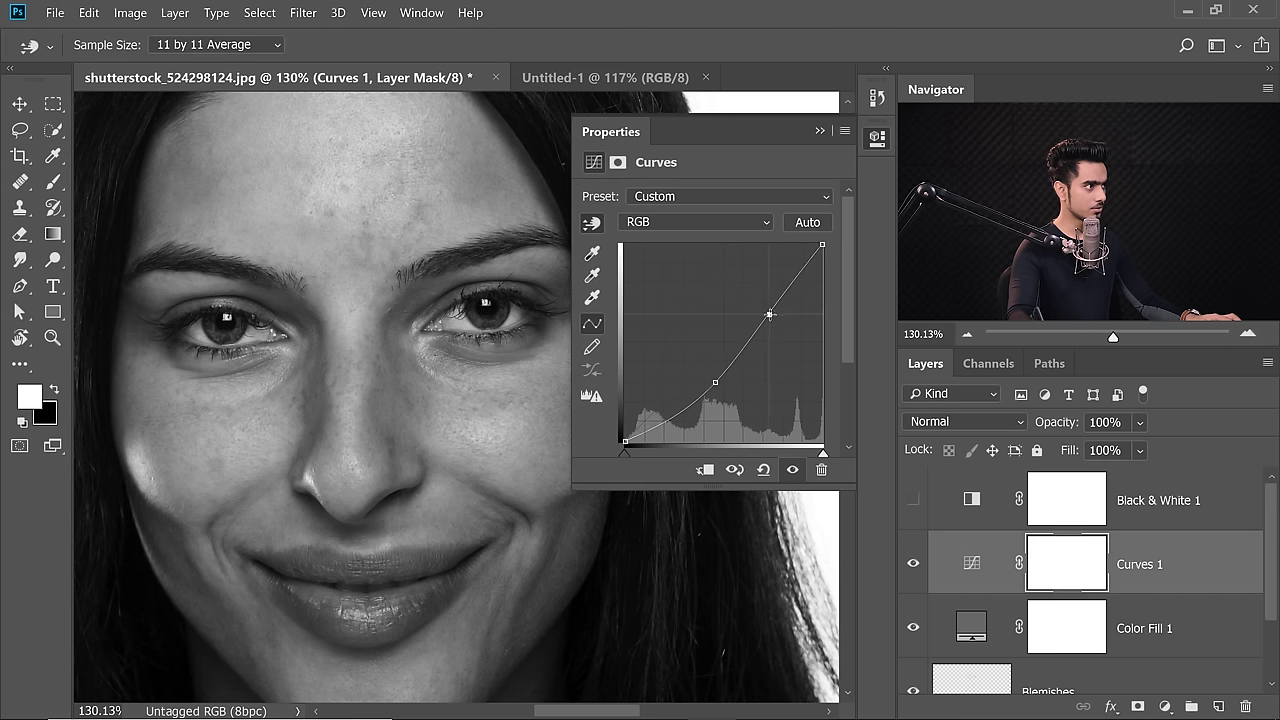
{"action": "left_click_drag", "start_coordinate": [715, 382], "coordinate": [718, 399]}
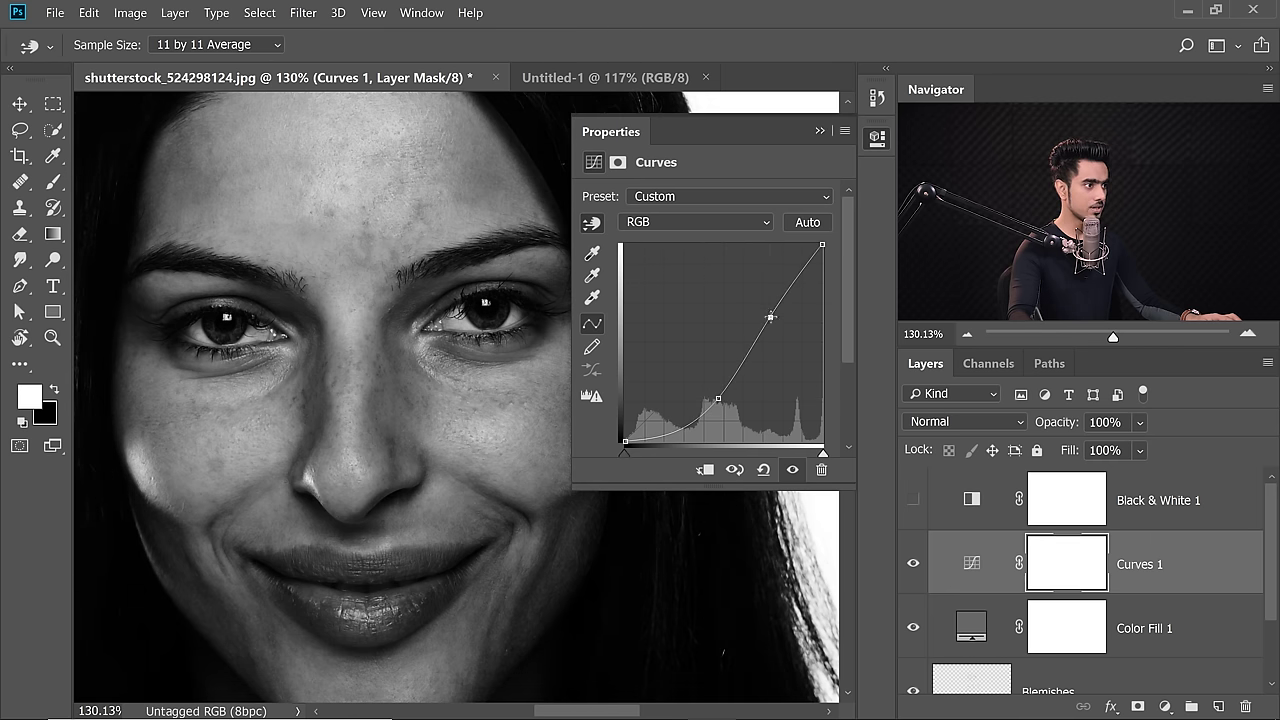
{"action": "left_click_drag", "start_coordinate": [770, 317], "coordinate": [773, 320]}
{"action": "left_click_drag", "start_coordinate": [718, 400], "coordinate": [718, 399]}
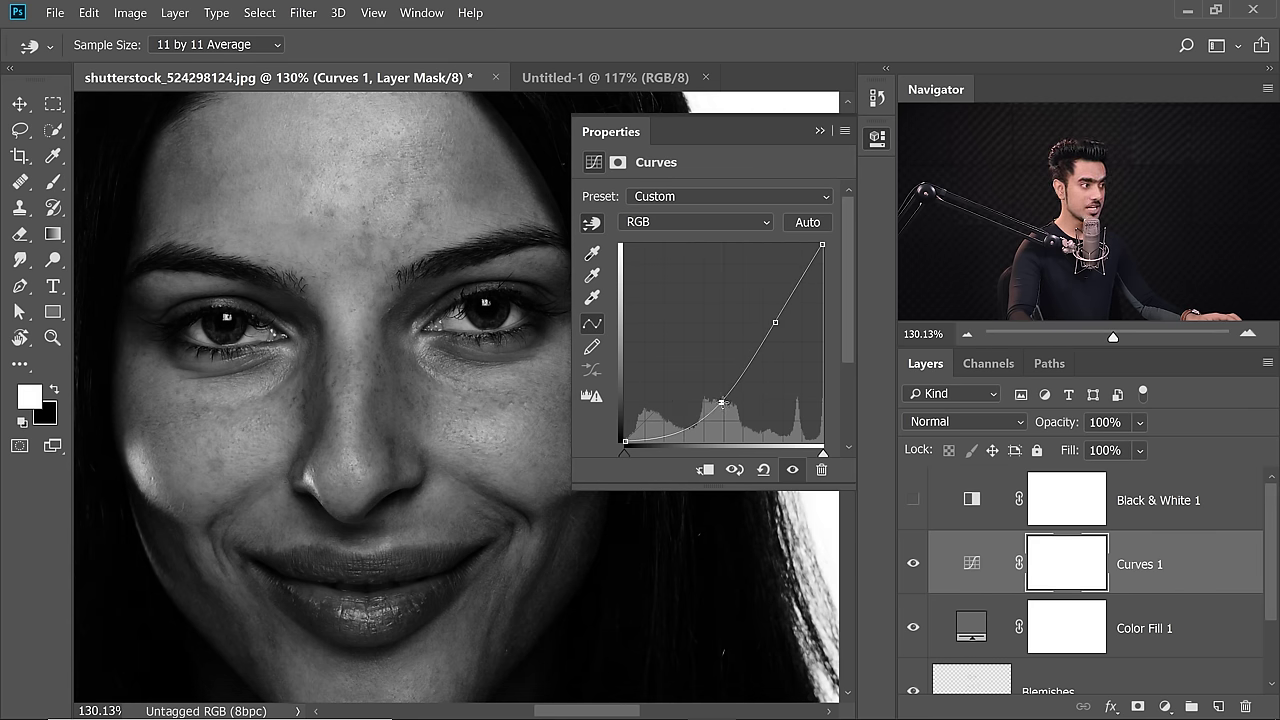
{"action": "left_click", "coordinate": [819, 133]}
Inspect the forehead's light and dark patches up close, and hide the Curves 1 and Color Fill 1 layers
{"action": "scroll", "coordinate": [651, 353], "scroll_direction": "down", "scroll_amount": 3}
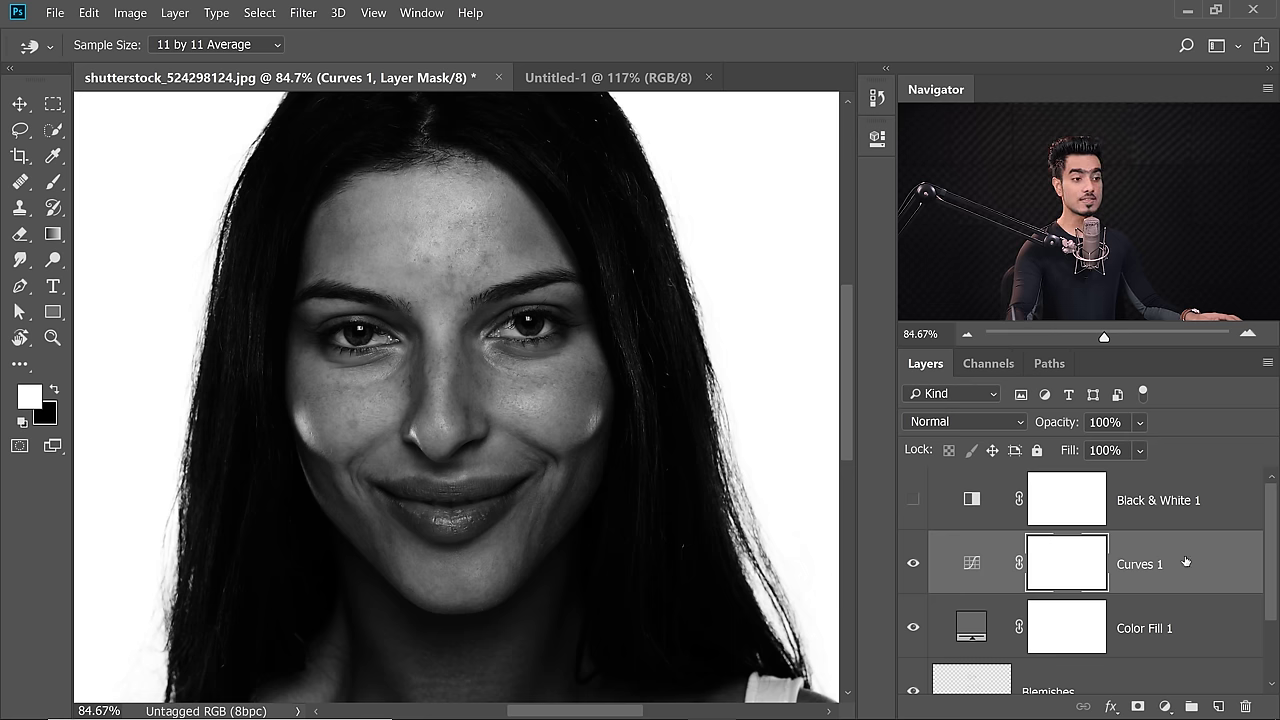
{"action": "left_click_drag", "start_coordinate": [1275, 573], "coordinate": [1268, 640]}
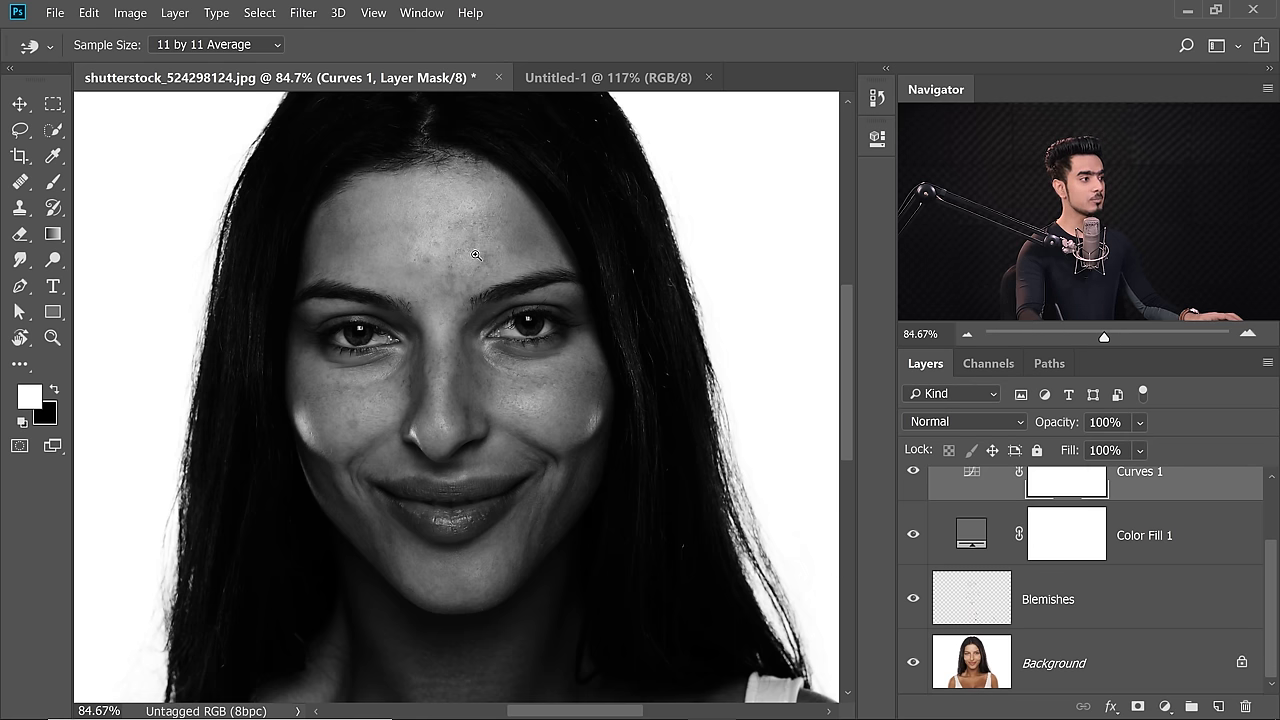
{"action": "scroll", "coordinate": [476, 255], "scroll_direction": "up", "scroll_amount": 6}
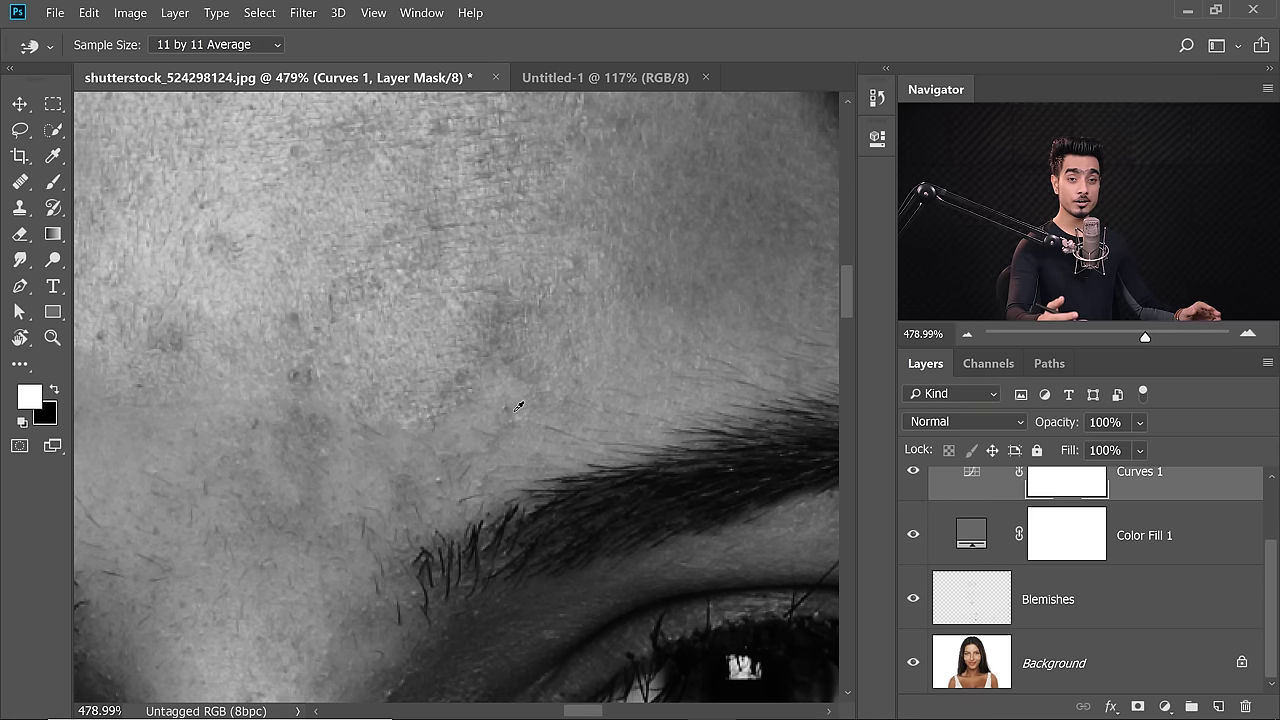
{"action": "left_click_drag", "start_coordinate": [470, 367], "coordinate": [488, 365]}
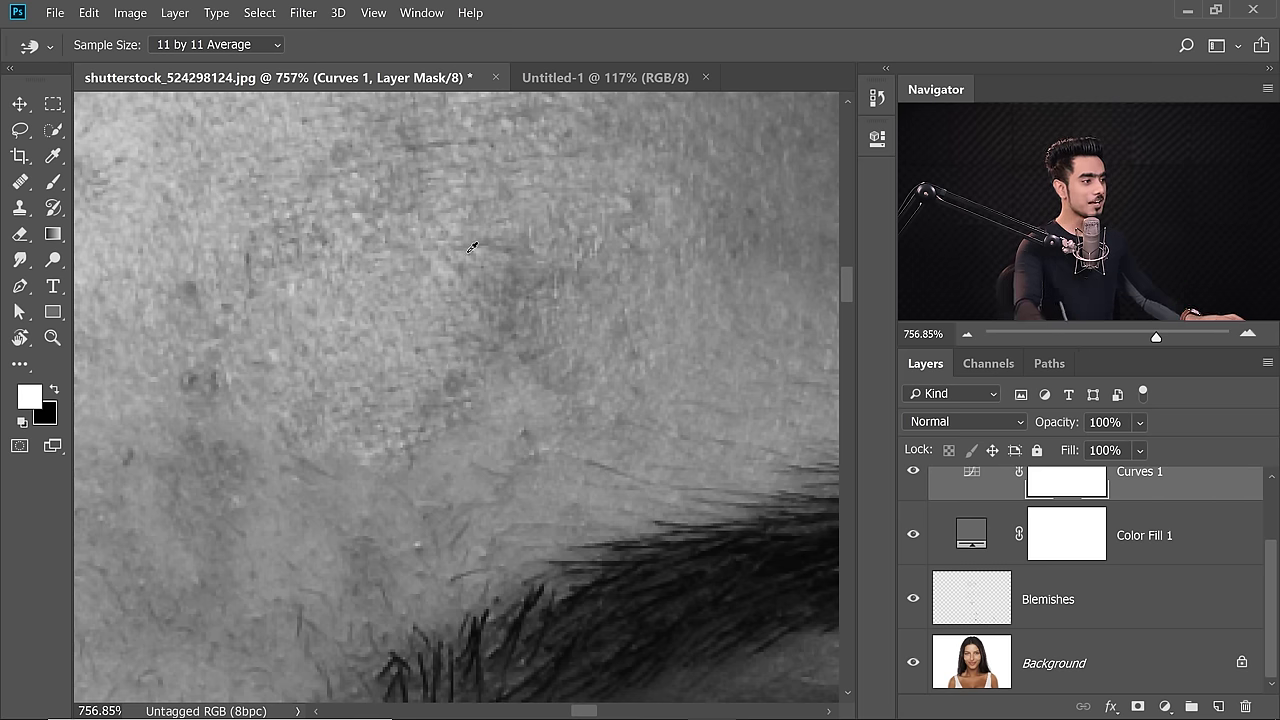
{"action": "left_click_drag", "start_coordinate": [535, 348], "coordinate": [506, 349]}
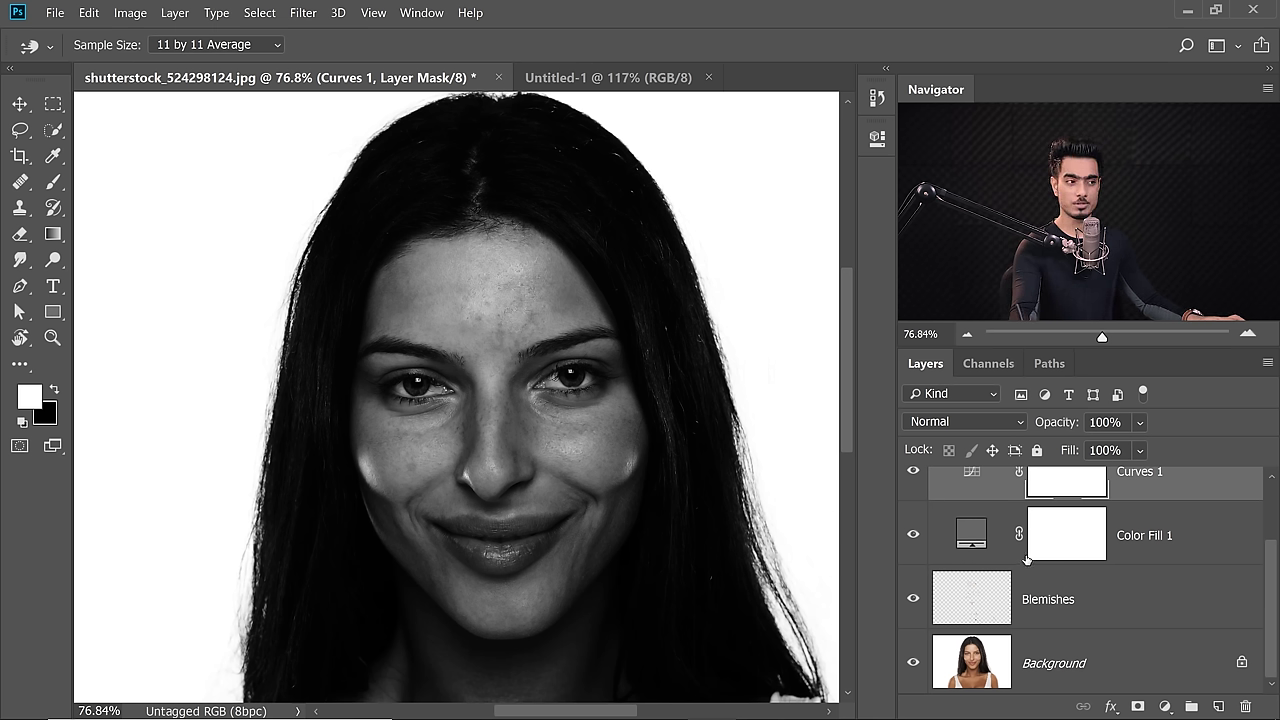
{"action": "scroll", "coordinate": [1276, 570], "scroll_direction": "up", "scroll_amount": 2}
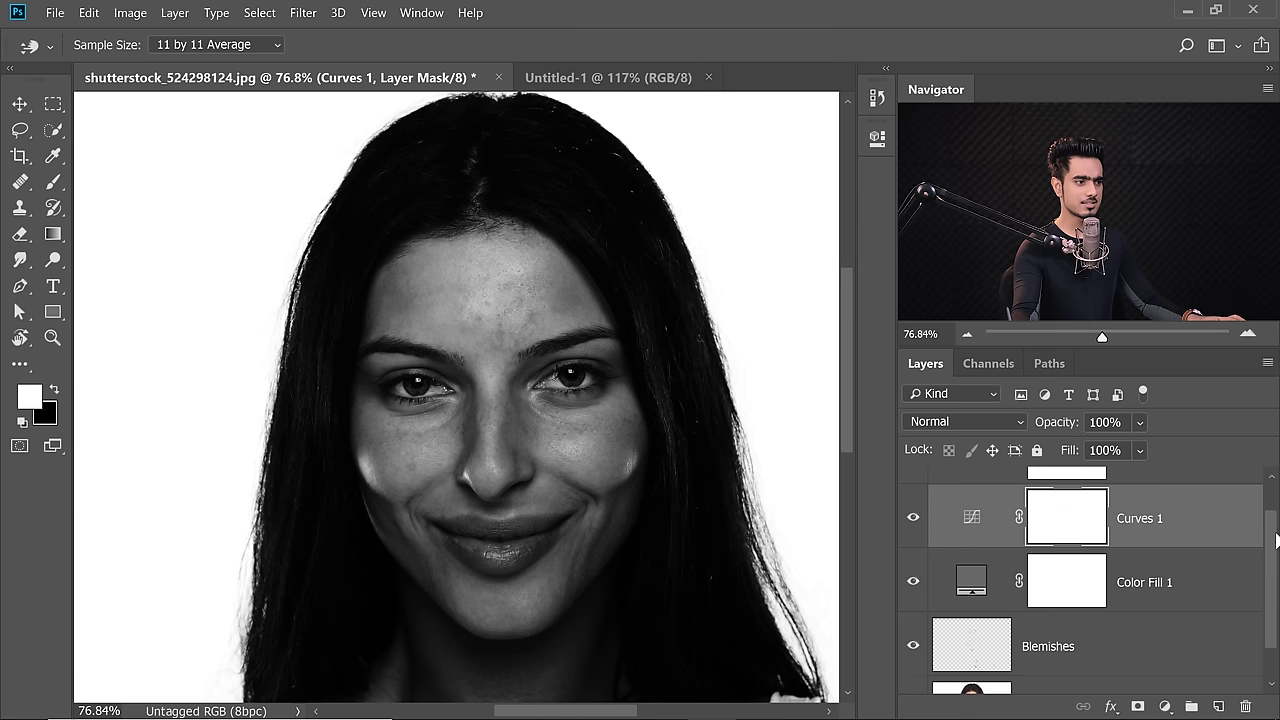
{"action": "left_click", "coordinate": [912, 539]}
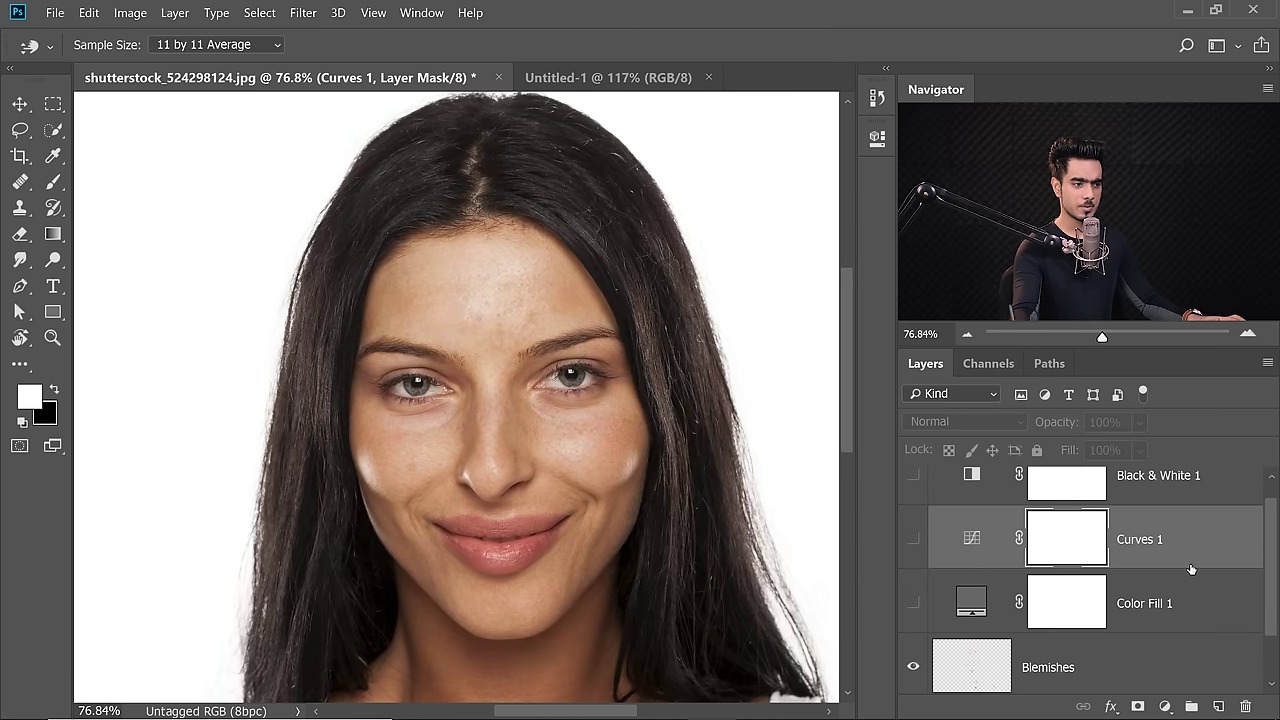
Stamp all visible layers into a new layer directly above Blemishes and name it Reference Blur
{"action": "scroll", "coordinate": [1119, 616], "scroll_direction": "down", "scroll_amount": 2}
{"action": "key", "text": "j"}
{"action": "left_click", "coordinate": [1108, 598]}
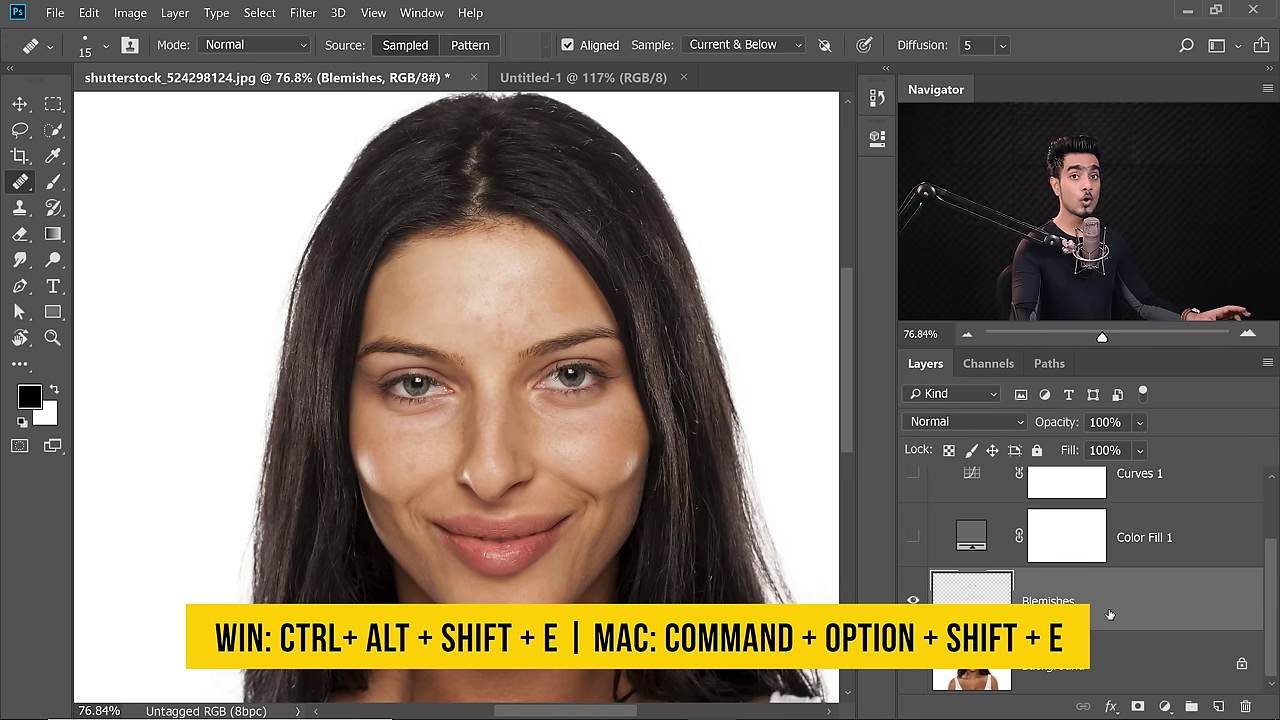
{"action": "key", "text": "ctrl+alt+shift+e"}
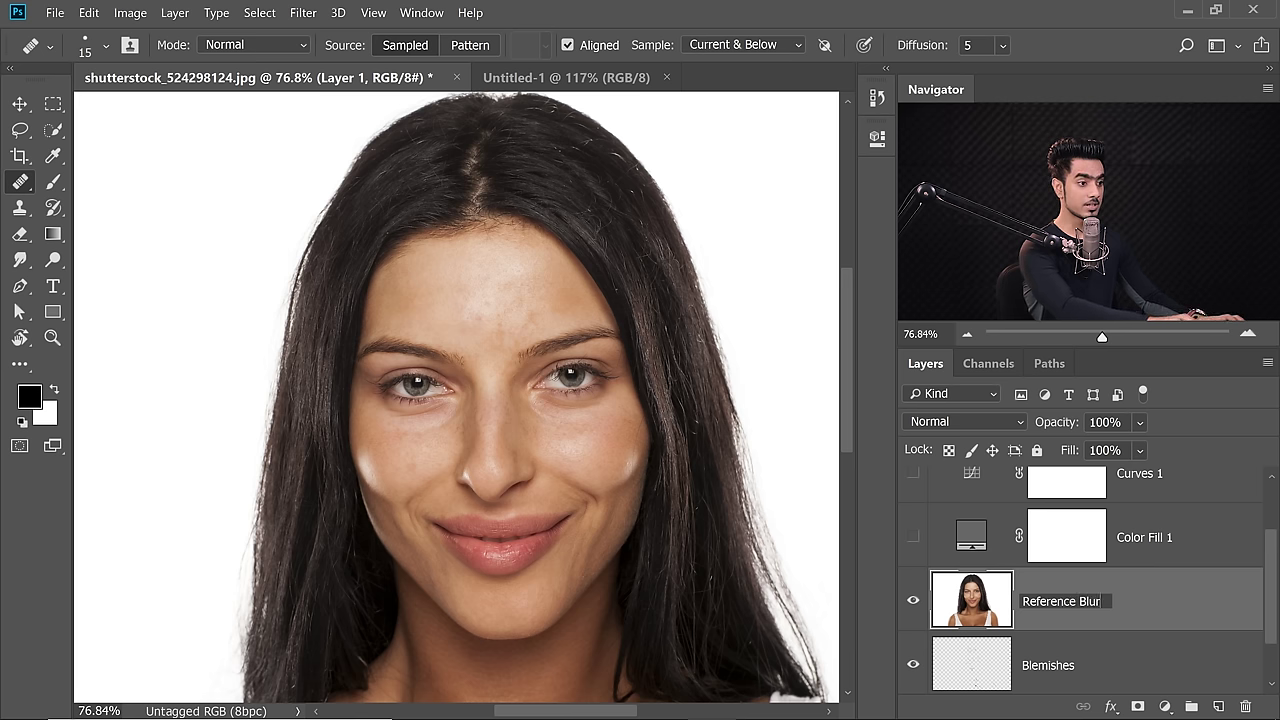
{"action": "key", "text": "Return"}
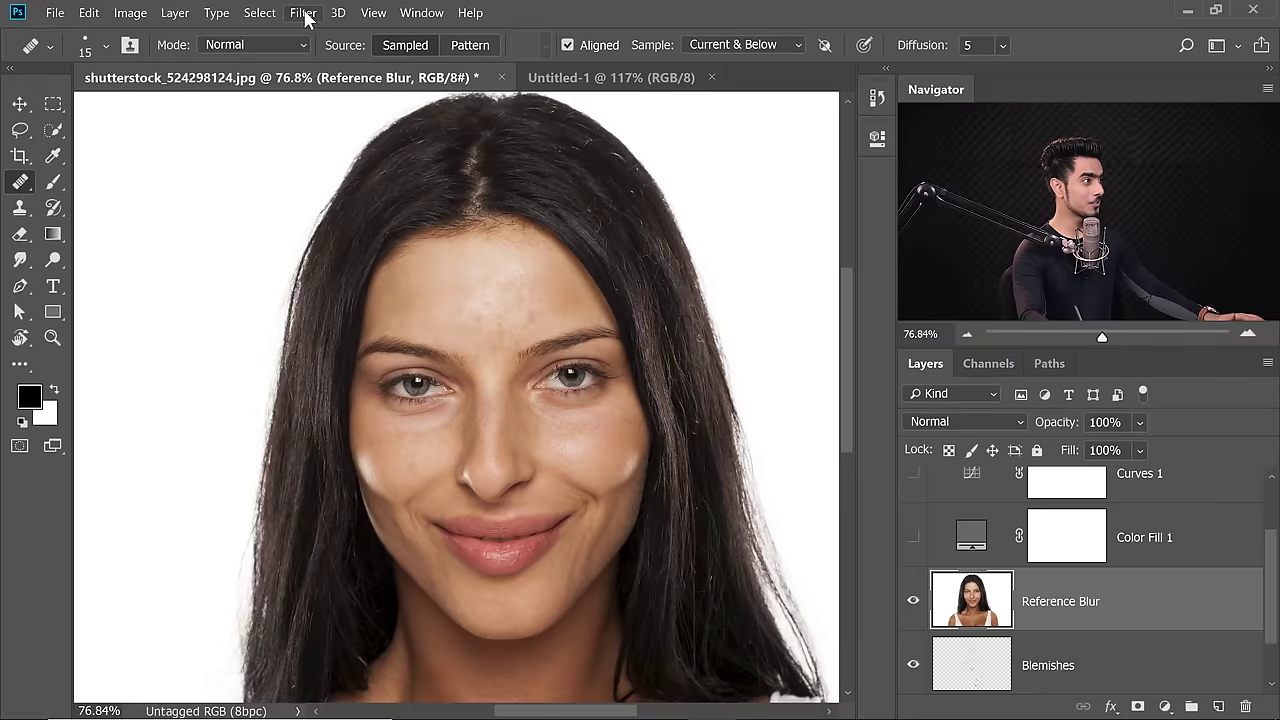
Convert the Reference Blur layer for smart filters and apply a Gaussian Blur with a radius of 2.0 pixels
{"action": "left_click", "coordinate": [303, 13]}
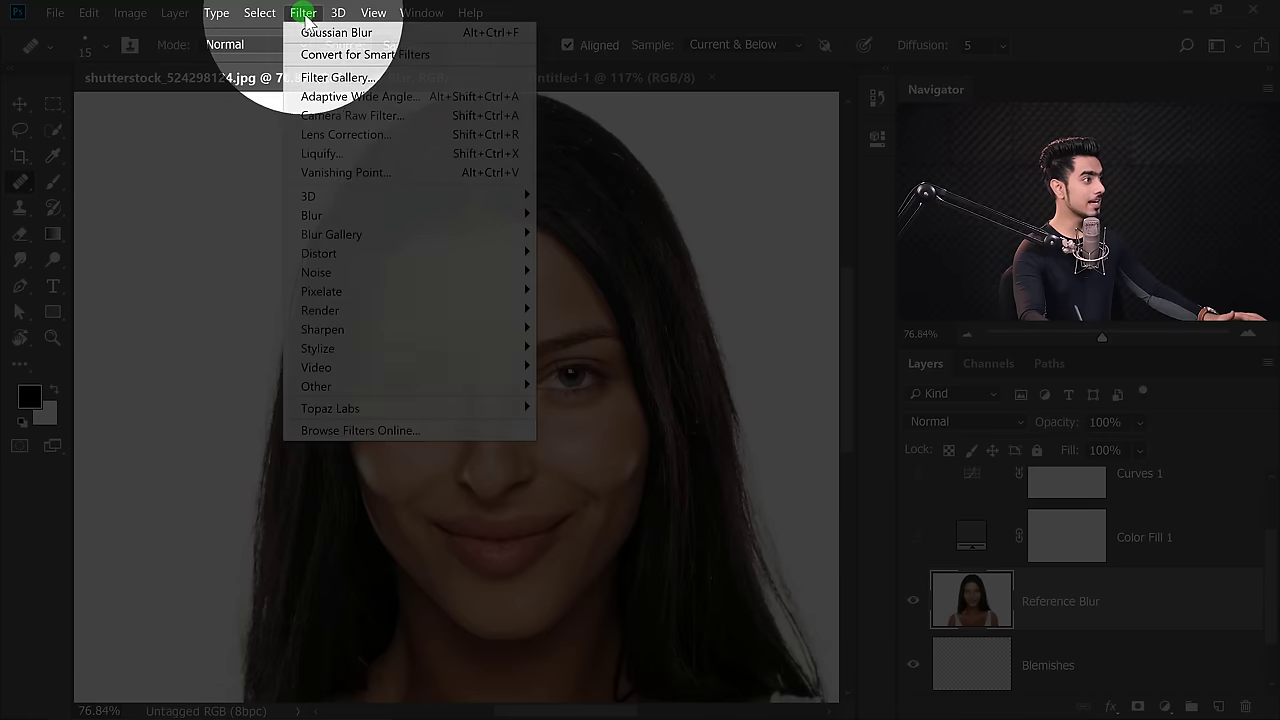
{"action": "left_click", "coordinate": [330, 55]}
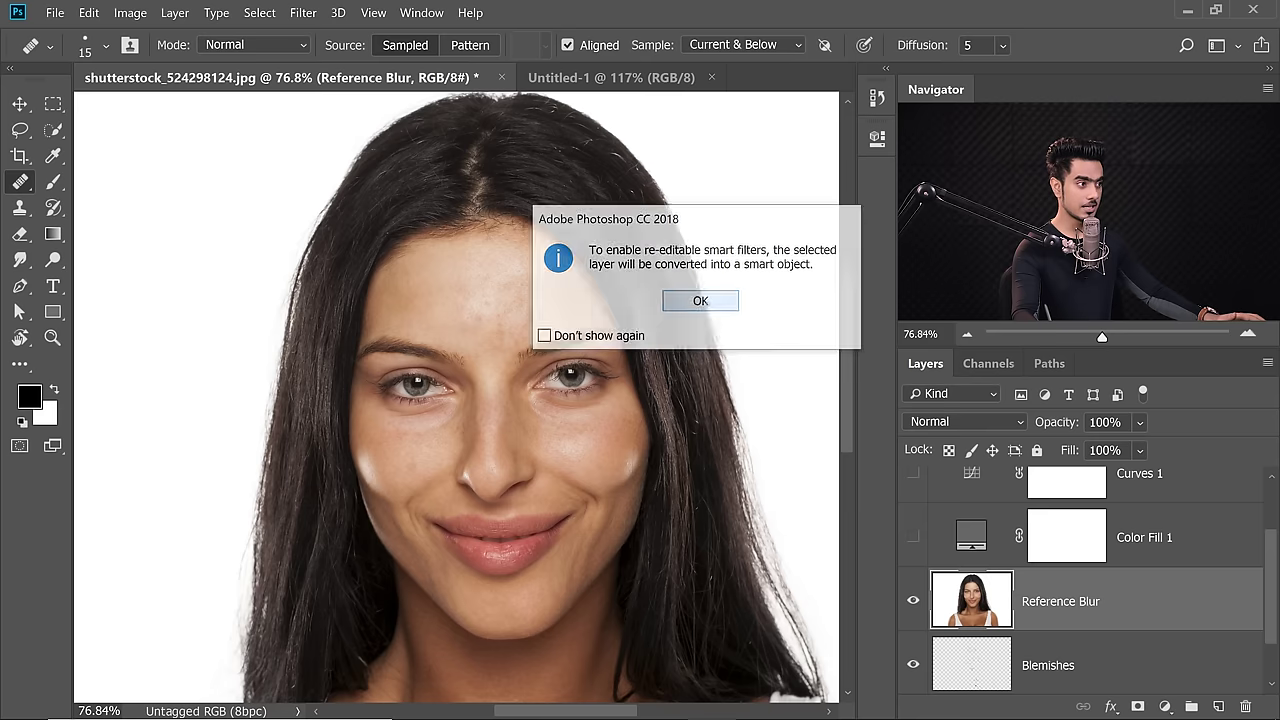
{"action": "left_click", "coordinate": [704, 306]}
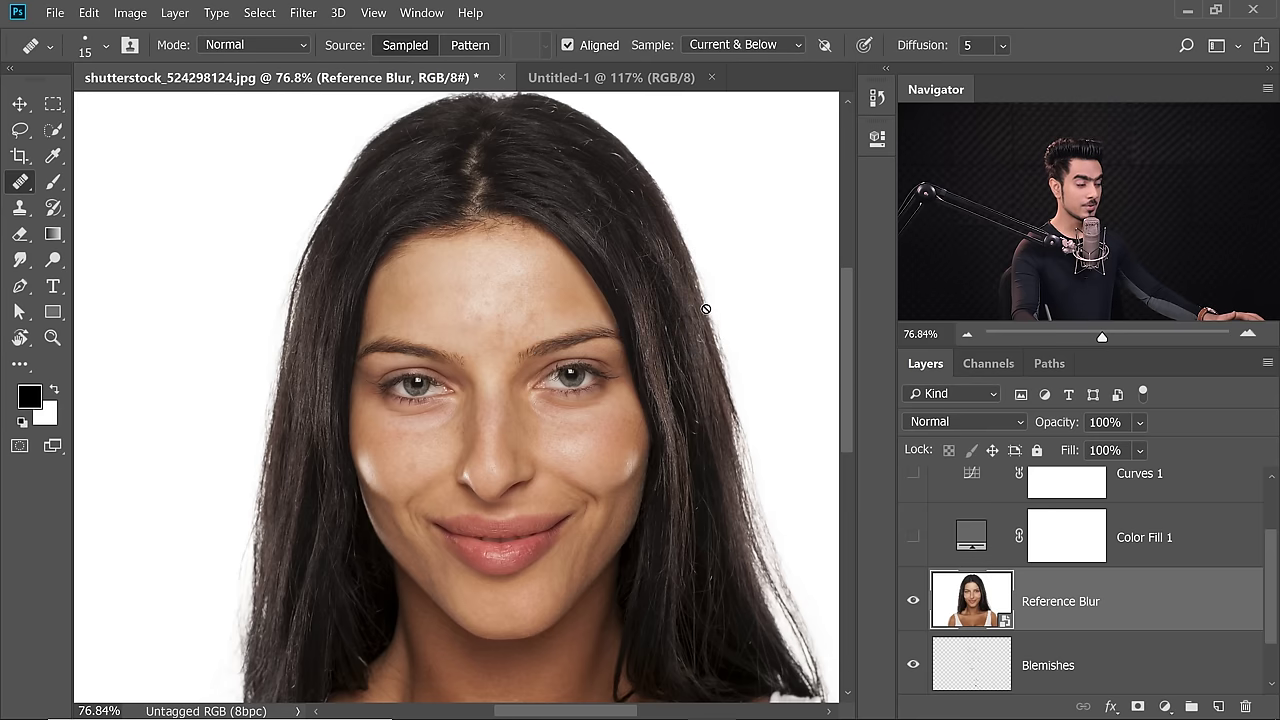
{"action": "left_click", "coordinate": [299, 18]}
{"action": "mouse_move", "coordinate": [400, 217]}
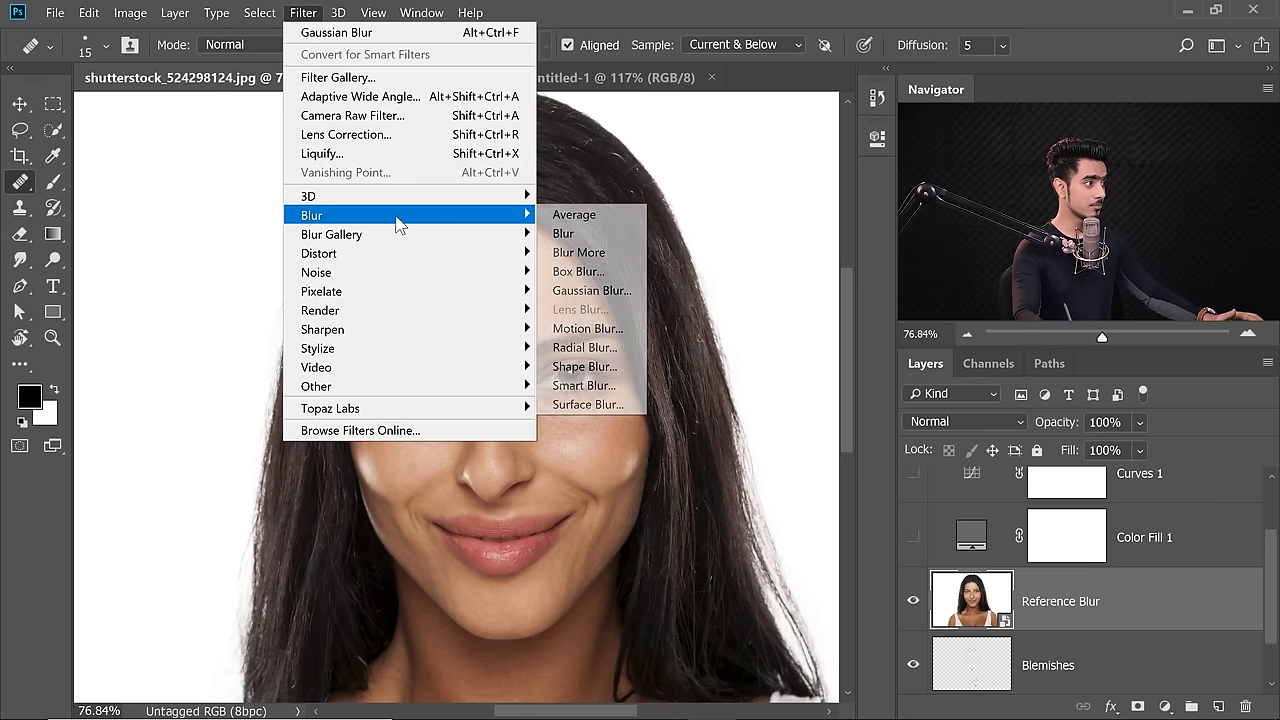
{"action": "left_click", "coordinate": [590, 290]}
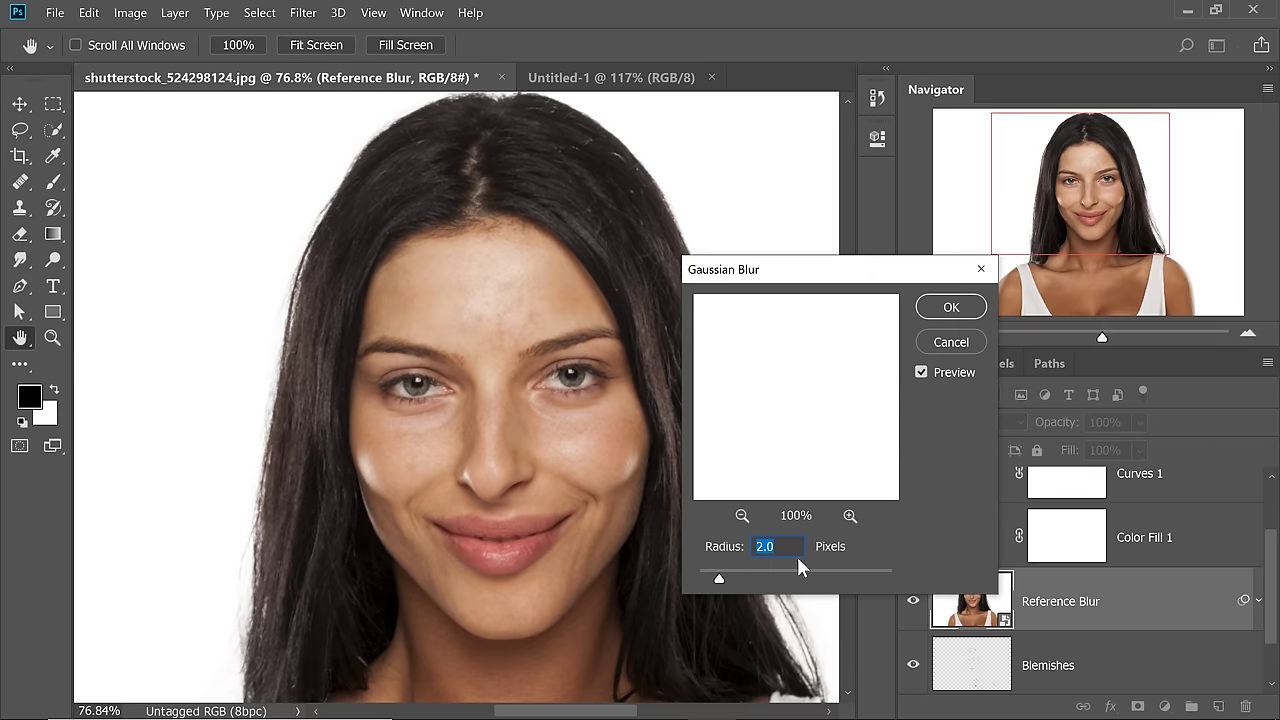
{"action": "left_click", "coordinate": [951, 306]}
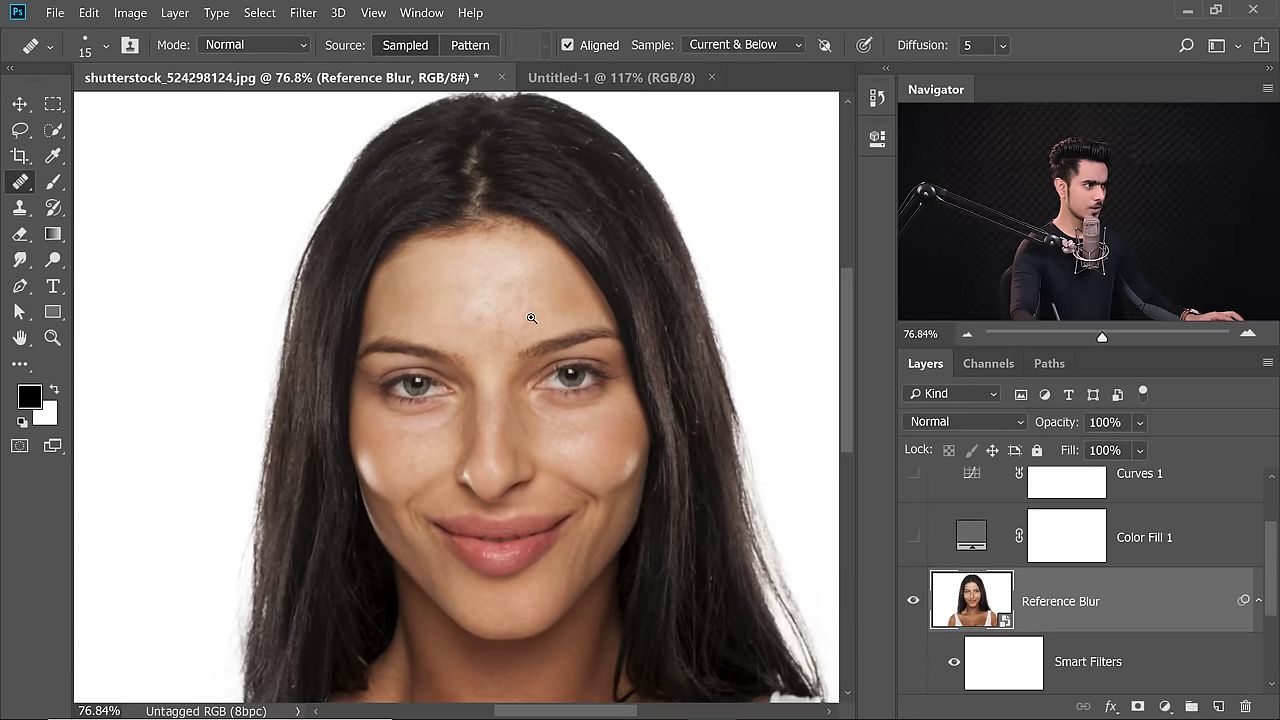
Compare the forehead skin with the Reference Blur layer hidden and shown
{"action": "left_click_drag", "start_coordinate": [515, 320], "coordinate": [573, 330]}
{"action": "left_click", "coordinate": [914, 602]}
{"action": "left_click", "coordinate": [914, 602]}
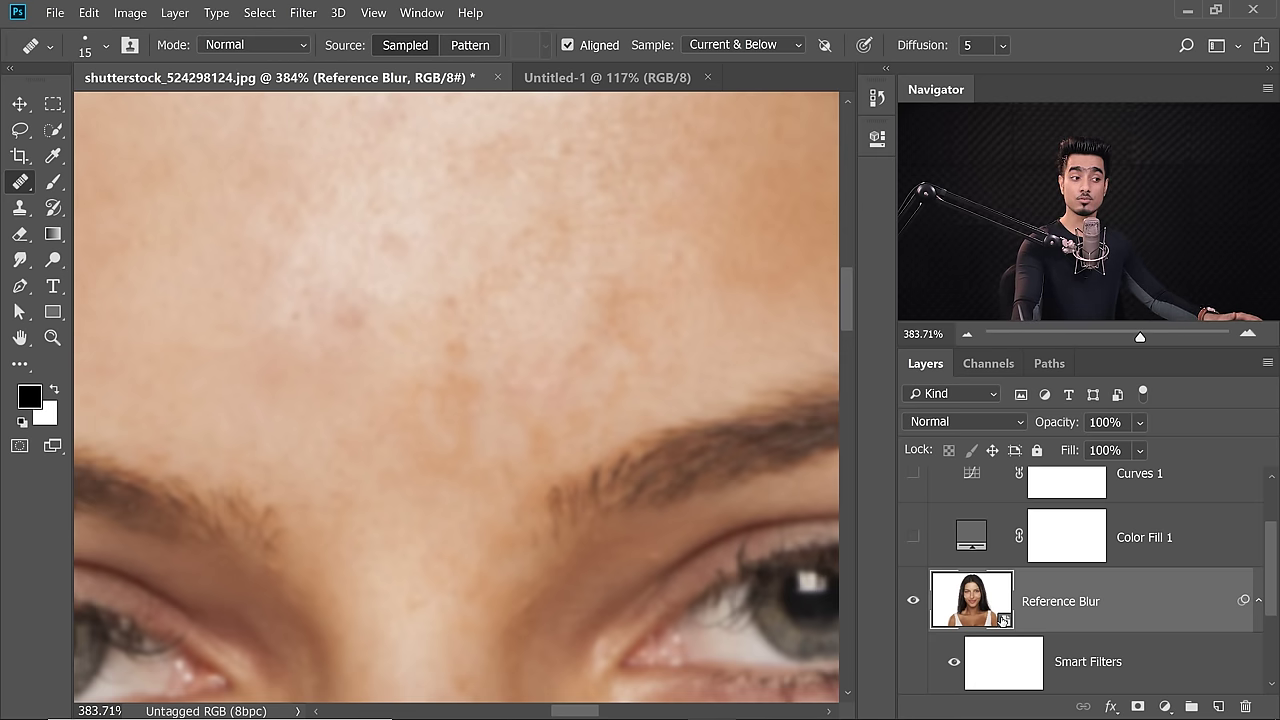
{"action": "scroll", "coordinate": [495, 327], "scroll_direction": "down", "scroll_amount": 4}
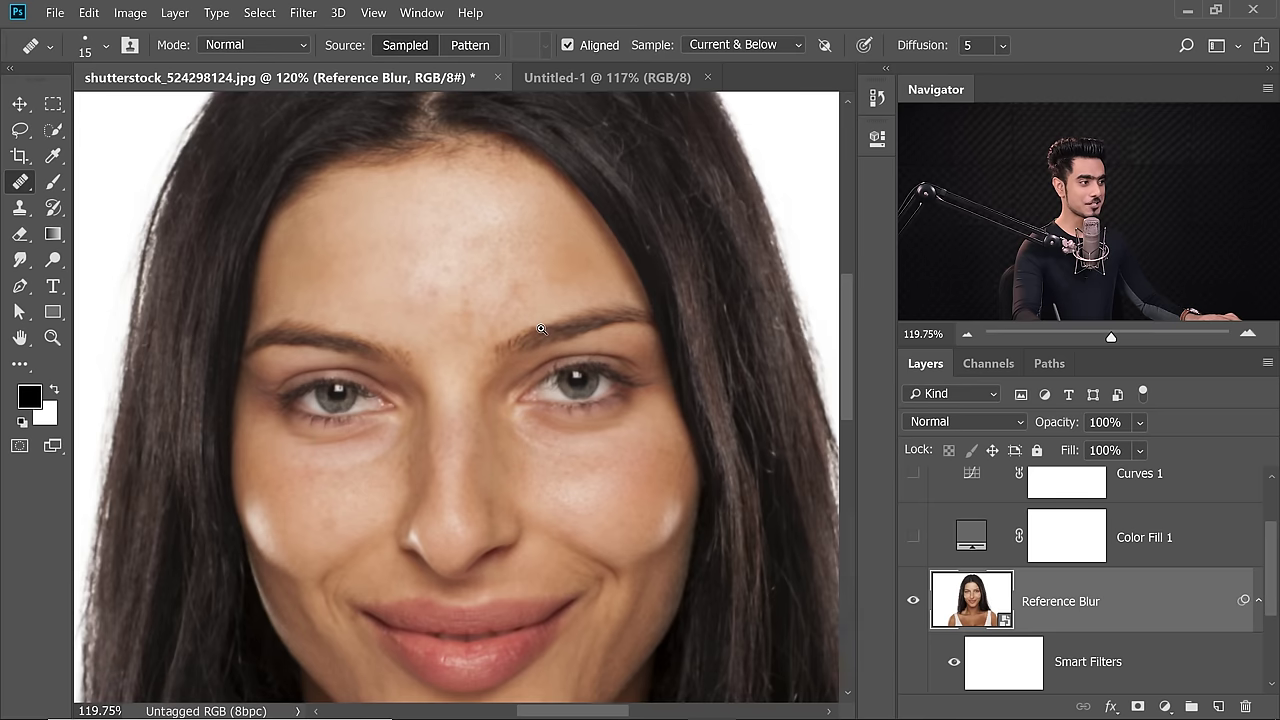
{"action": "scroll", "coordinate": [545, 330], "scroll_direction": "down", "scroll_amount": 2}
{"action": "left_click_drag", "start_coordinate": [540, 359], "coordinate": [534, 351]}
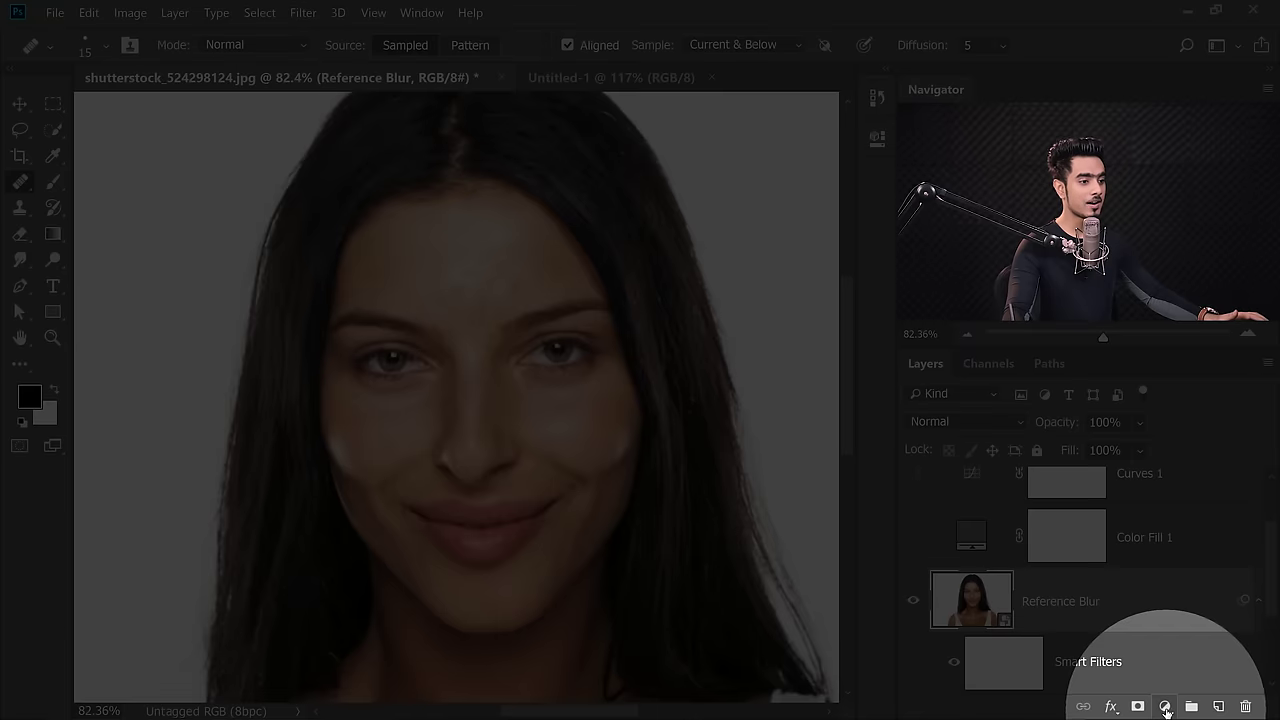
Add a Curves adjustment layer directly above Reference Blur and raise its midtones to brighten the portrait
{"action": "left_click", "coordinate": [1165, 707]}
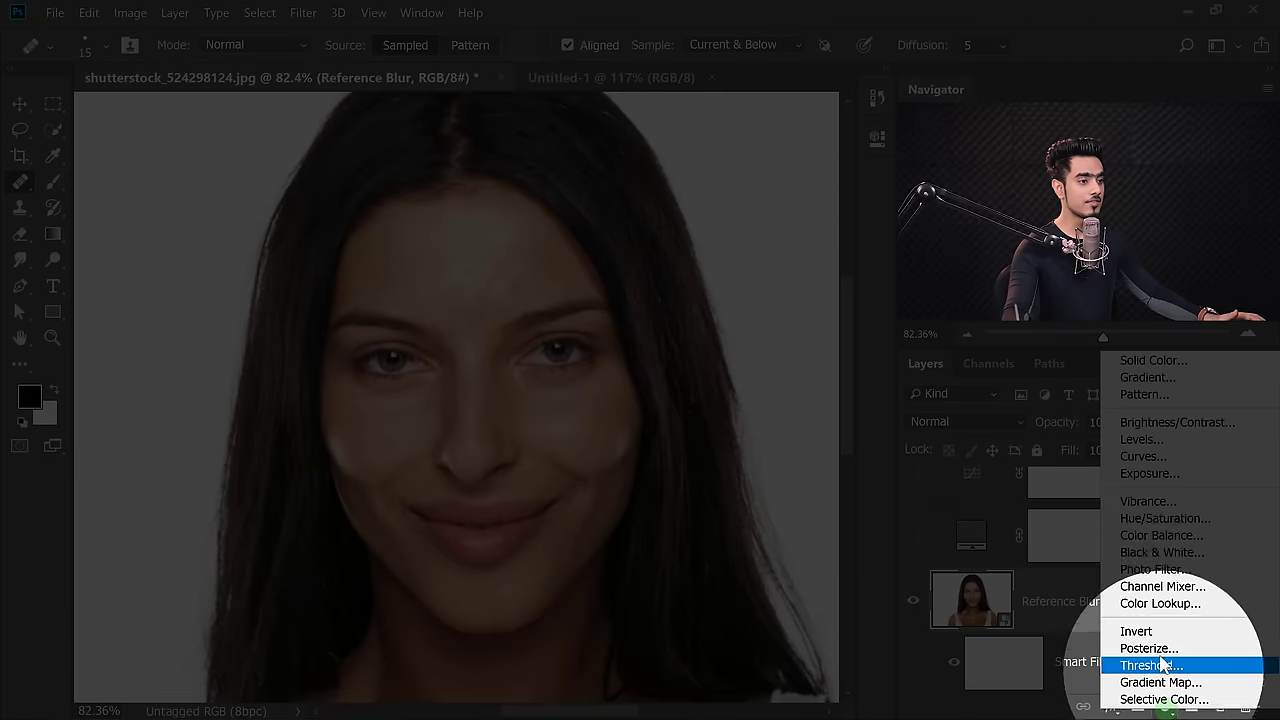
{"action": "left_click", "coordinate": [1133, 460]}
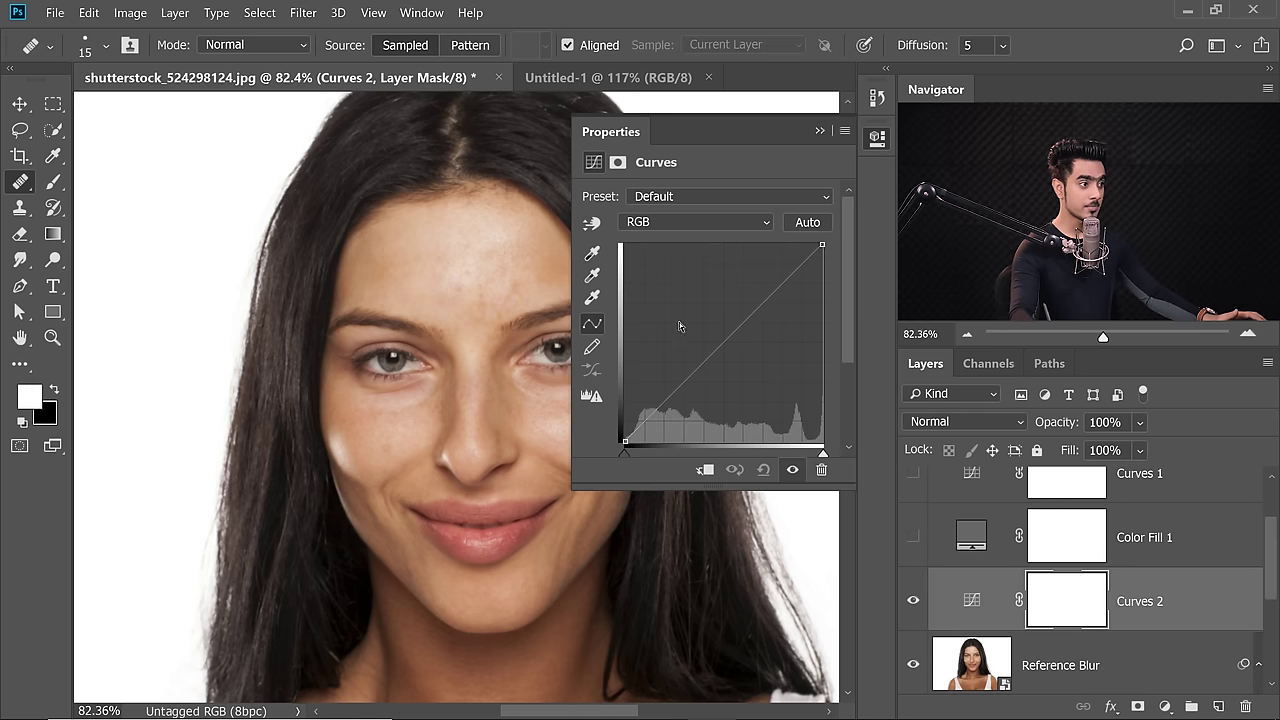
{"action": "left_click_drag", "start_coordinate": [724, 341], "coordinate": [704, 324]}
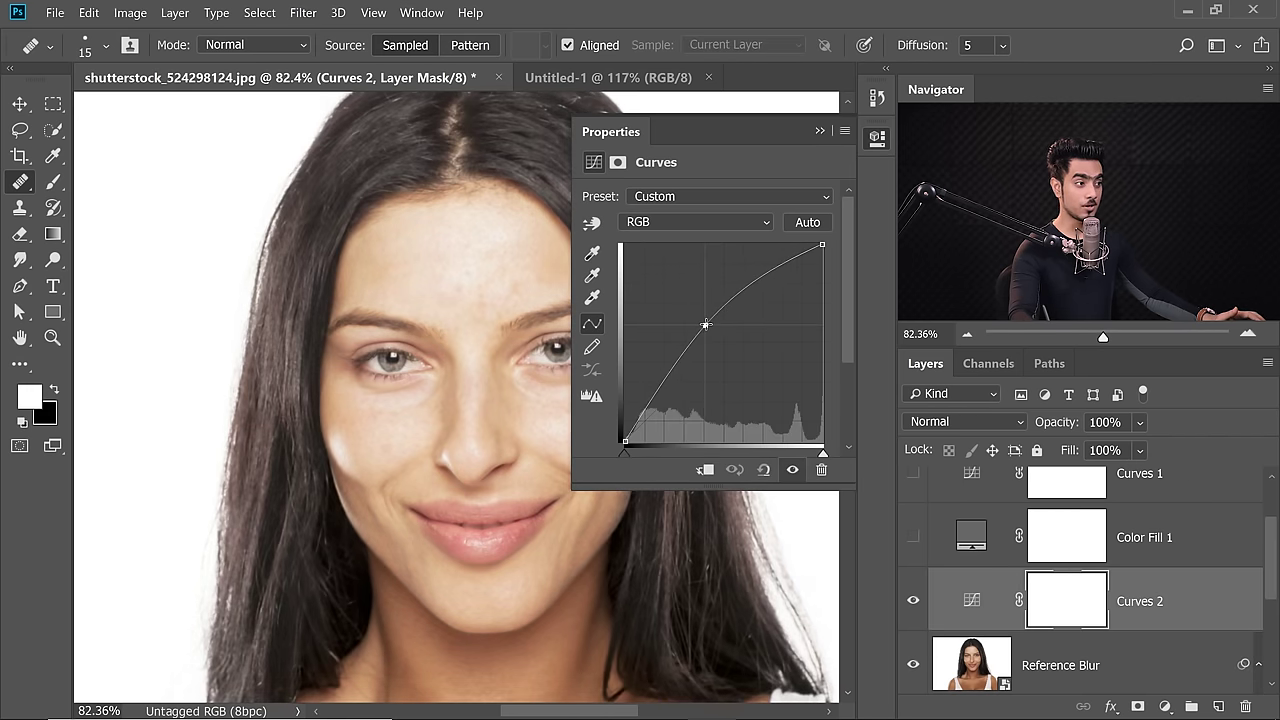
Rename the brightening Curves layer as Dodge and invert its layer mask to black
{"action": "double_click", "coordinate": [1138, 600]}
{"action": "key", "text": "Return"}
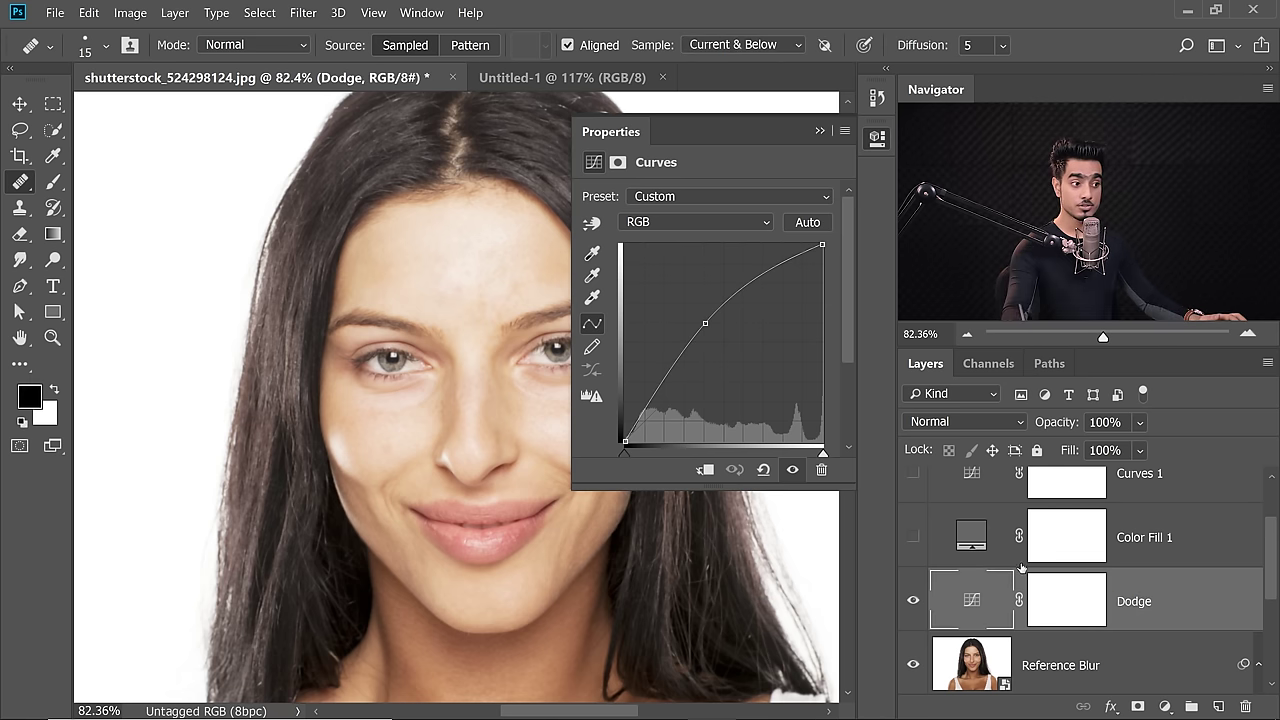
{"action": "left_click", "coordinate": [1043, 583]}
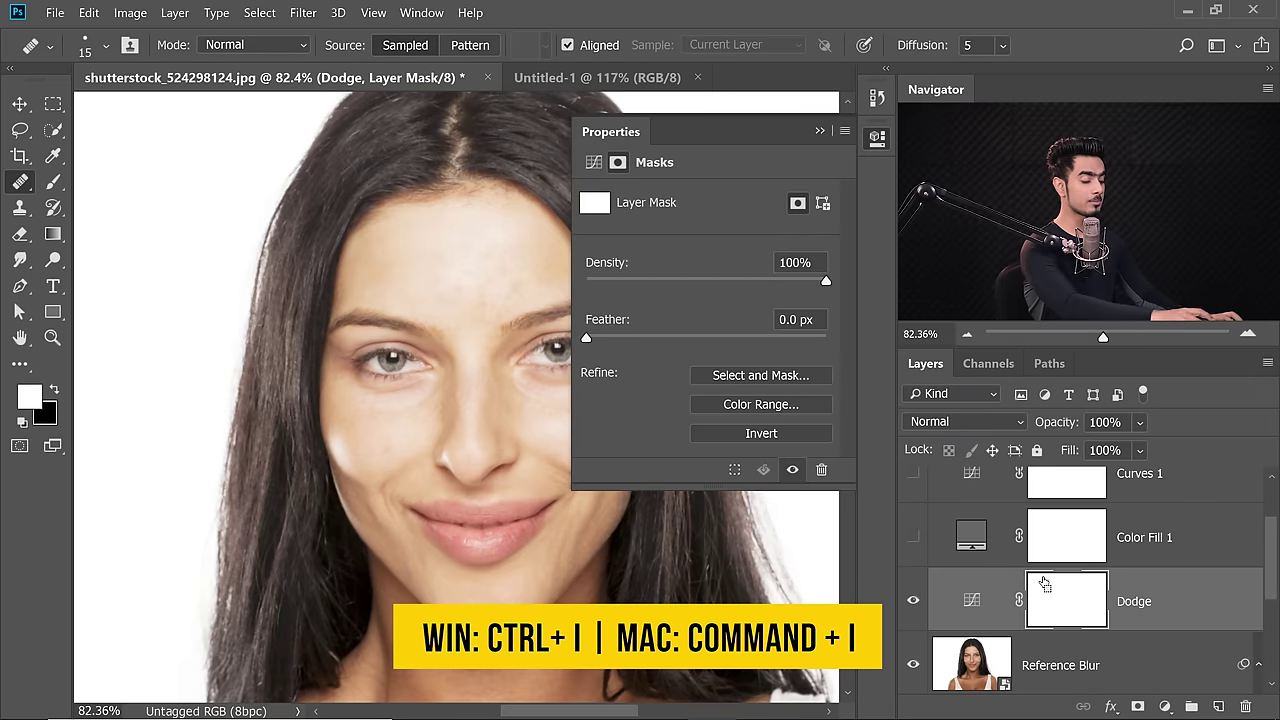
{"action": "key", "text": "ctrl+i"}
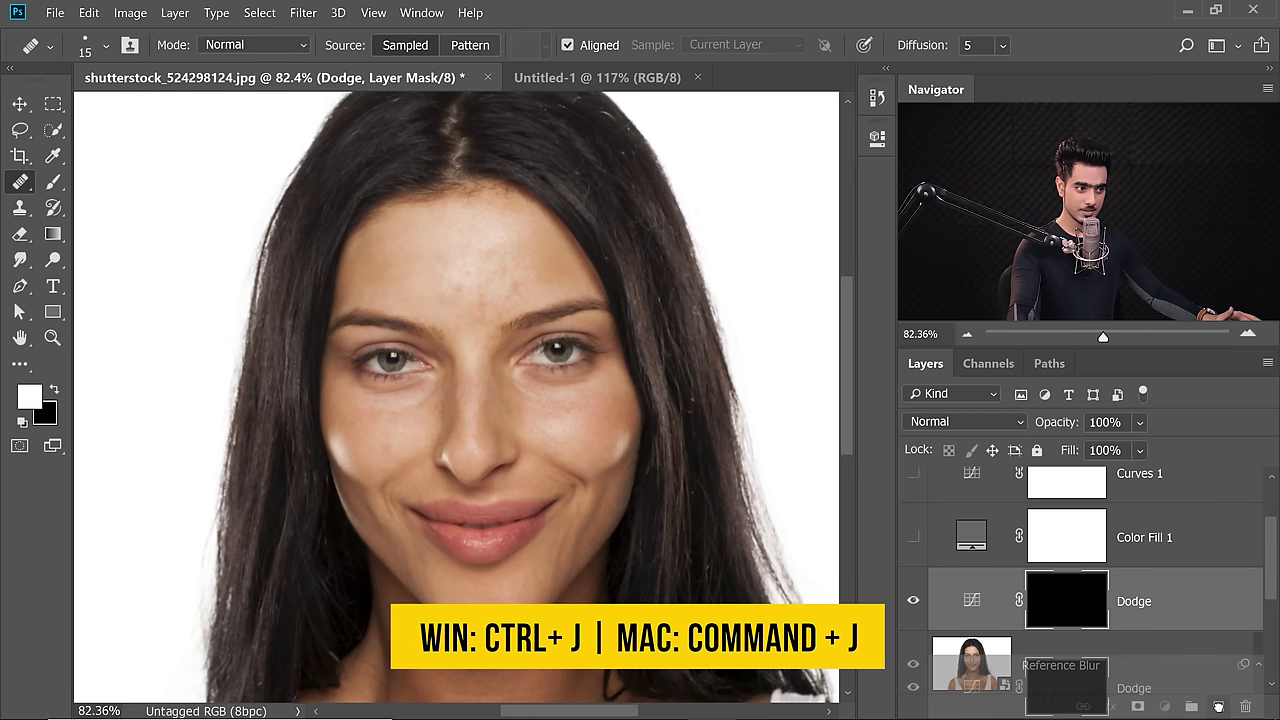
Duplicate the Dodge layer and rename the copy above it as Burn
{"action": "key", "text": "ctrl+j"}
{"action": "double_click", "coordinate": [1156, 603]}
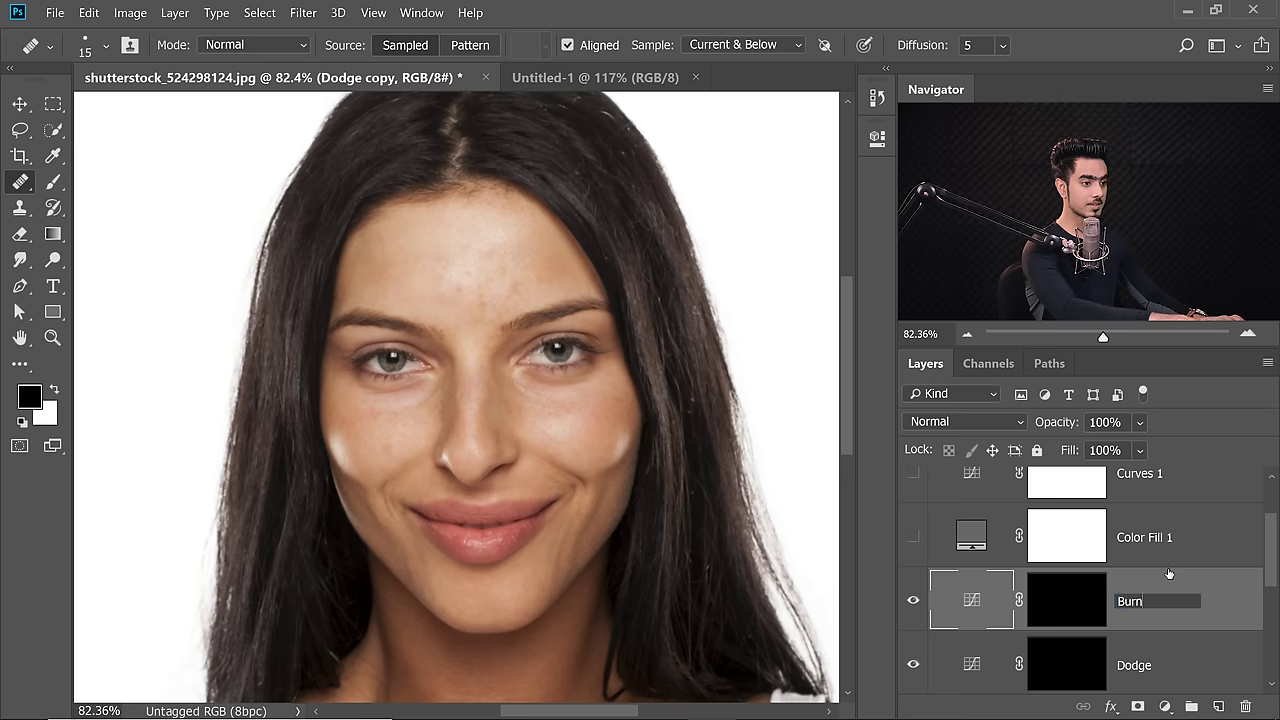
{"action": "key", "text": "Return"}
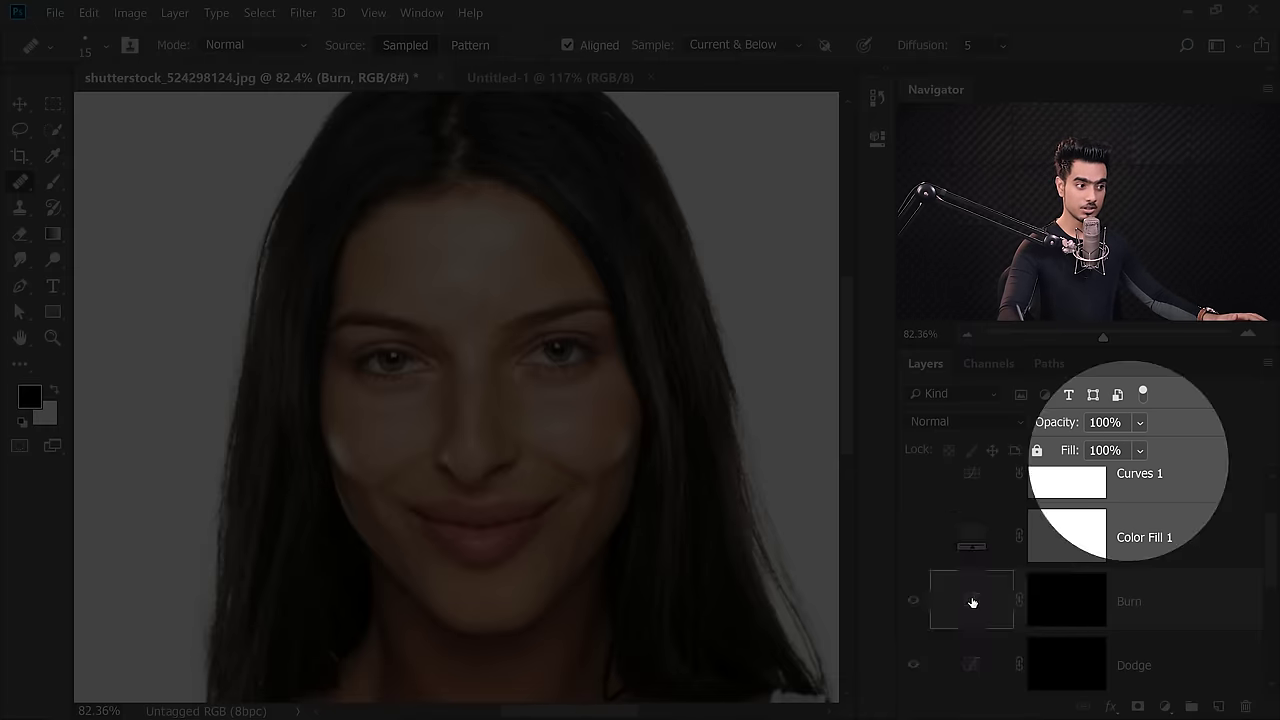
Pull the Burn layer's curve midpoint below the diagonal to darken the midtones
{"action": "double_click", "coordinate": [972, 600]}
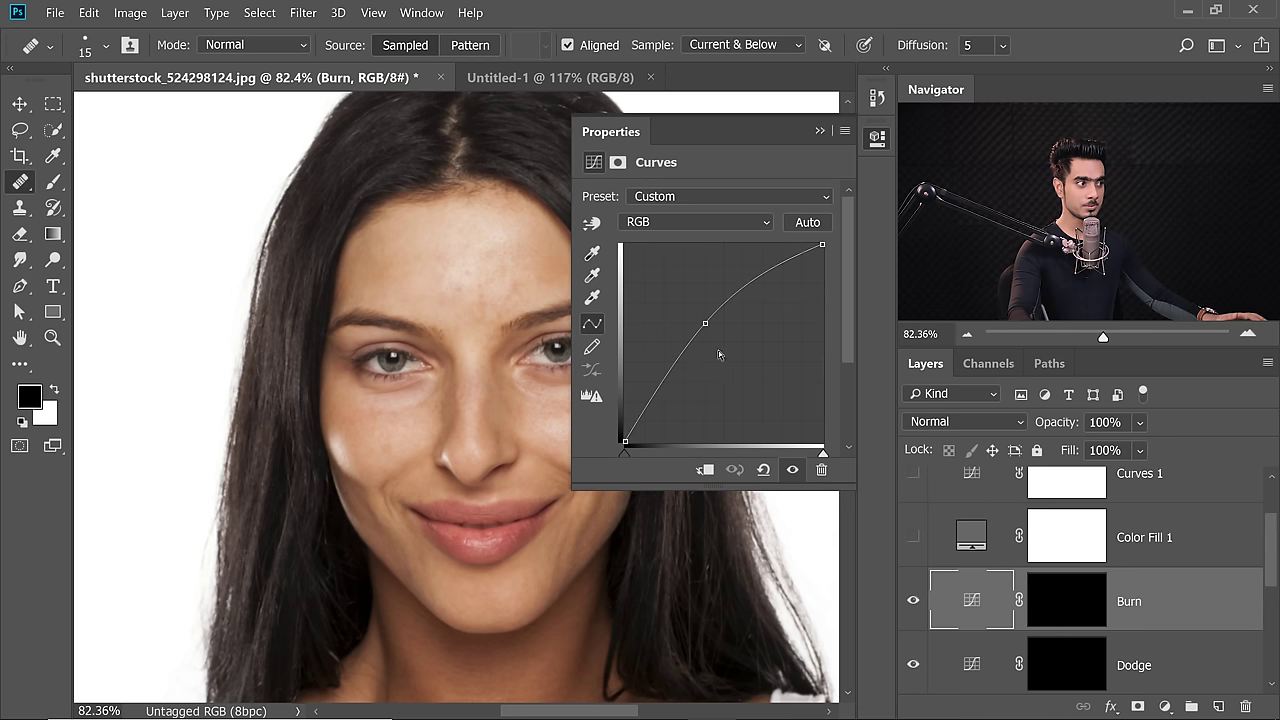
{"action": "left_click_drag", "start_coordinate": [705, 323], "coordinate": [745, 361]}
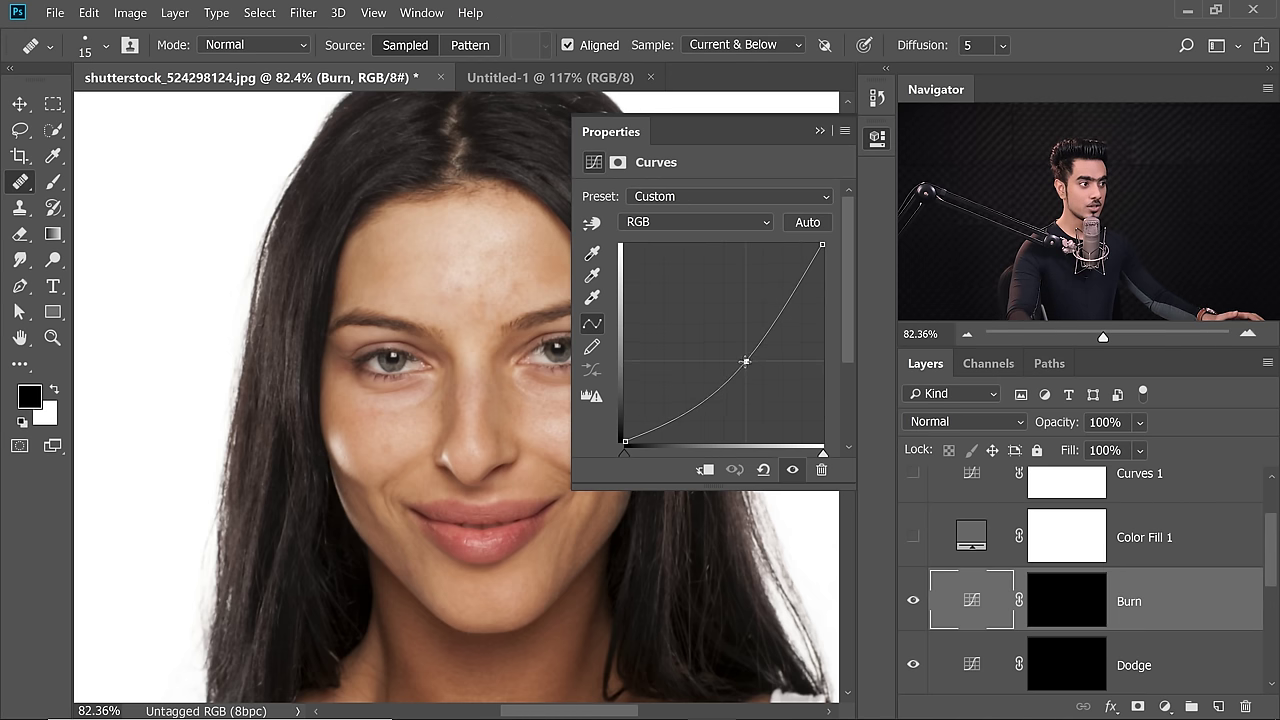
{"action": "left_click", "coordinate": [818, 132]}
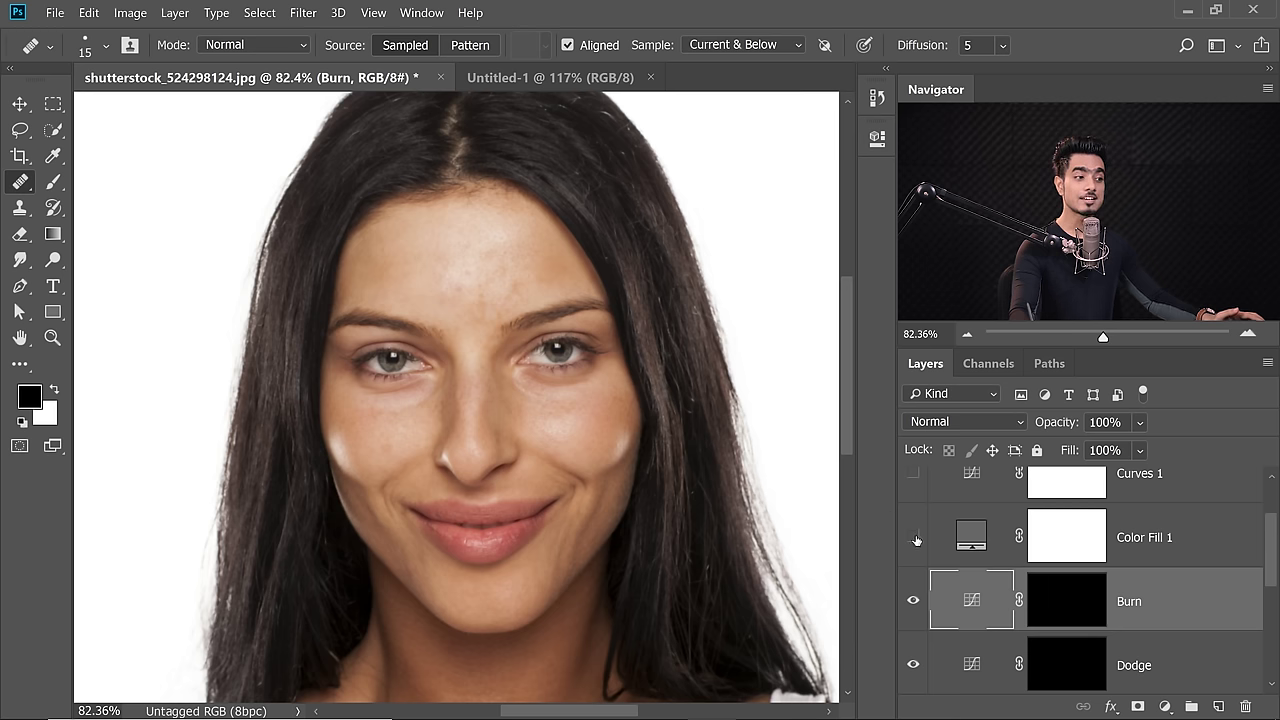
Show the Curves 1 and Color Fill 1 helper layers and combine them into a group
{"action": "left_click_drag", "start_coordinate": [1275, 578], "coordinate": [1275, 548]}
{"action": "left_click_drag", "start_coordinate": [917, 557], "coordinate": [913, 618]}
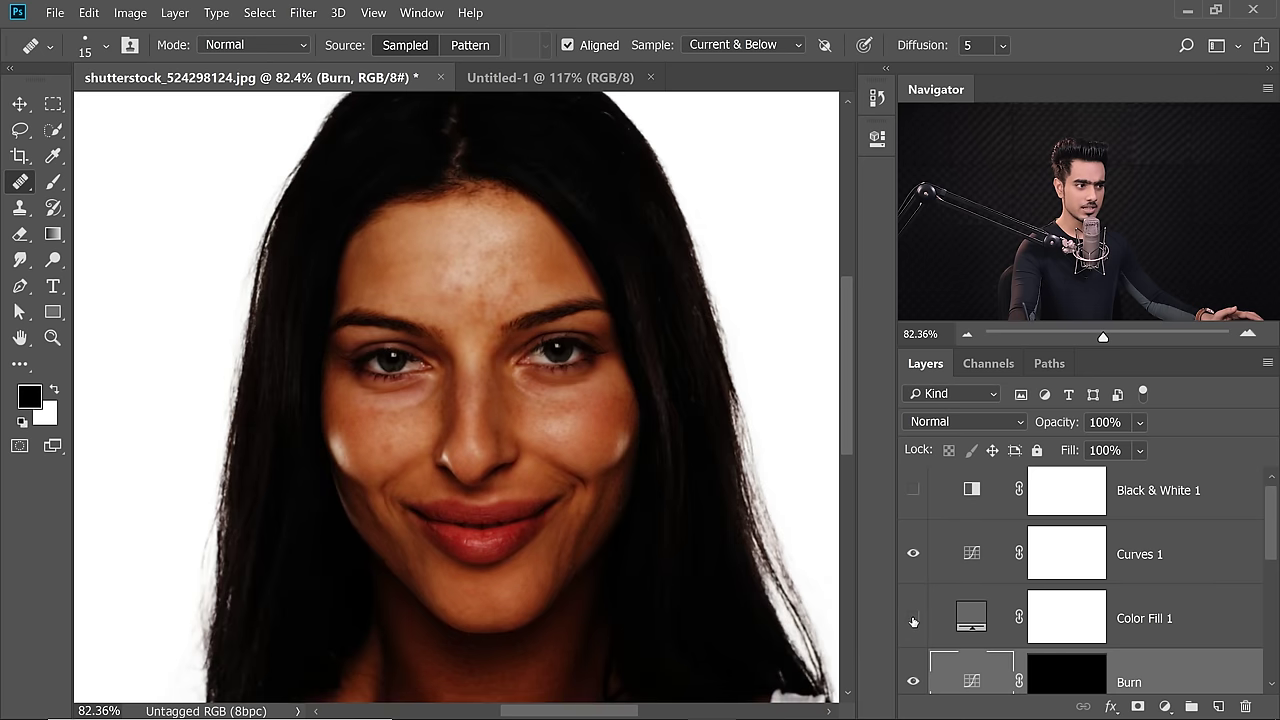
{"action": "left_click", "coordinate": [1150, 570]}
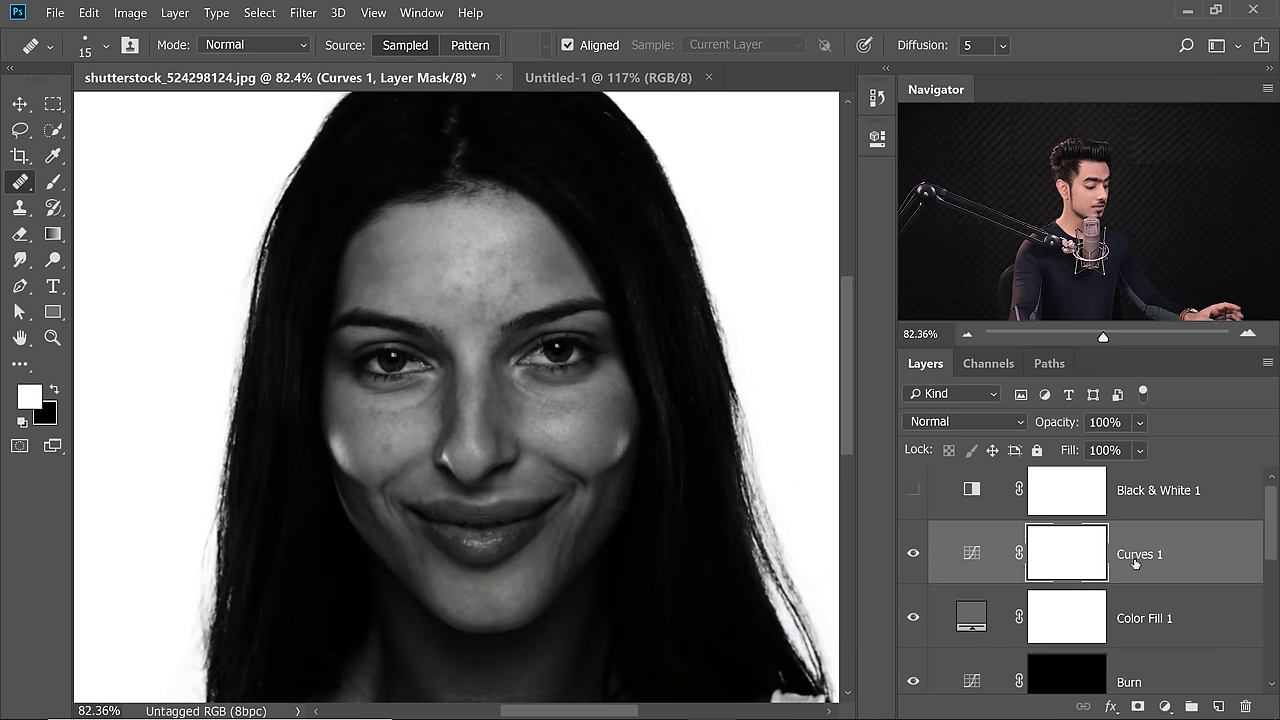
{"action": "left_click", "coordinate": [1188, 617], "text": "ctrl"}
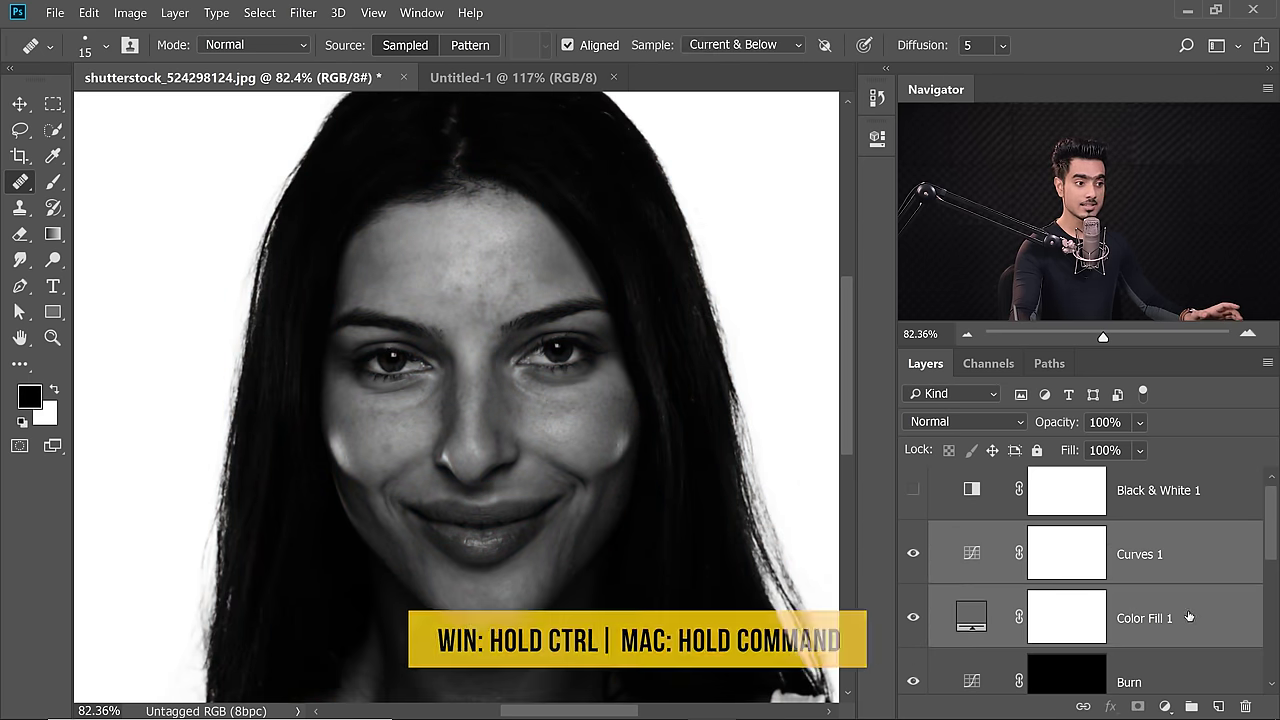
{"action": "key", "text": "ctrl+g"}
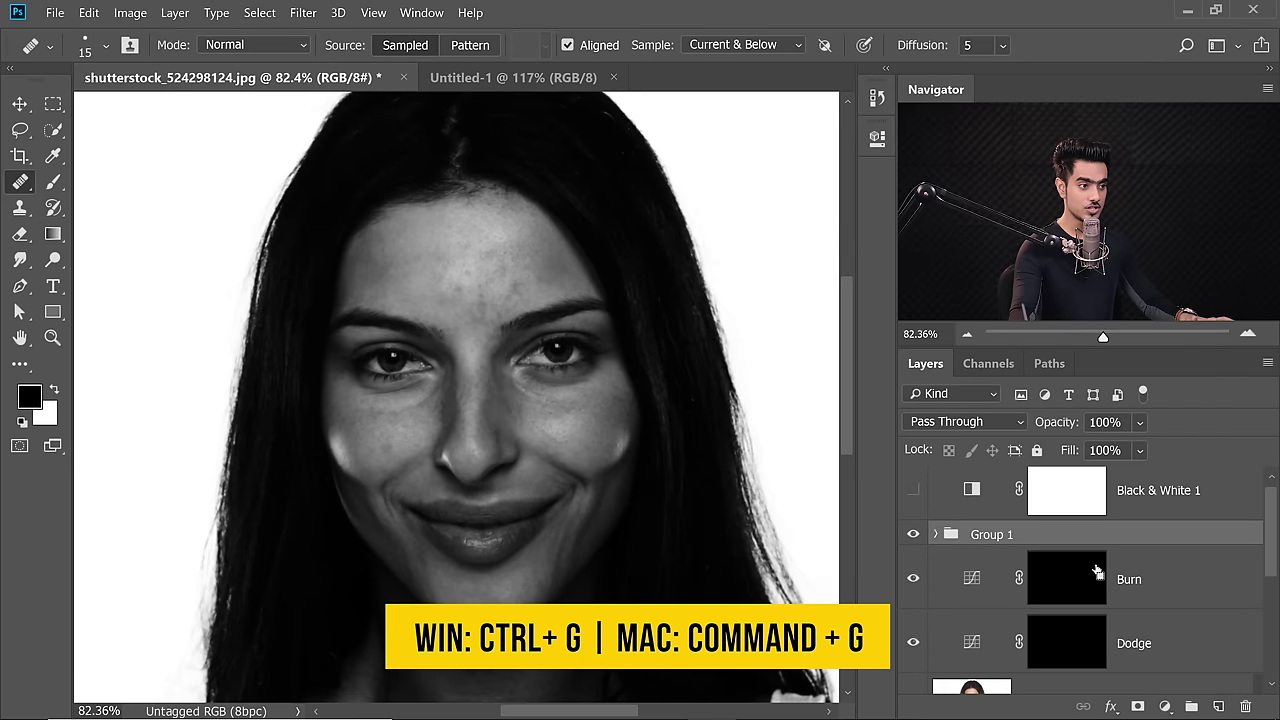
Rename the new helper layer group as D and B Check Layer
{"action": "double_click", "coordinate": [991, 534]}
{"action": "type", "text": "D"}
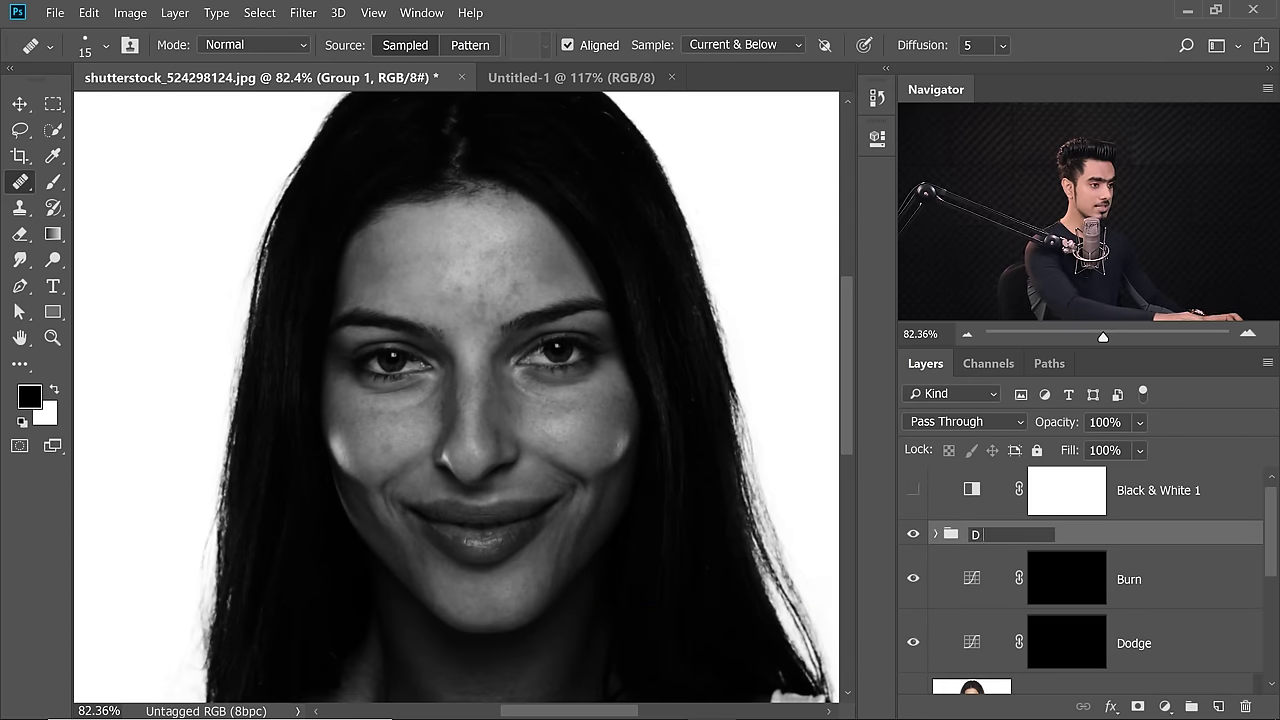
{"action": "type", "text": " and B Check"}
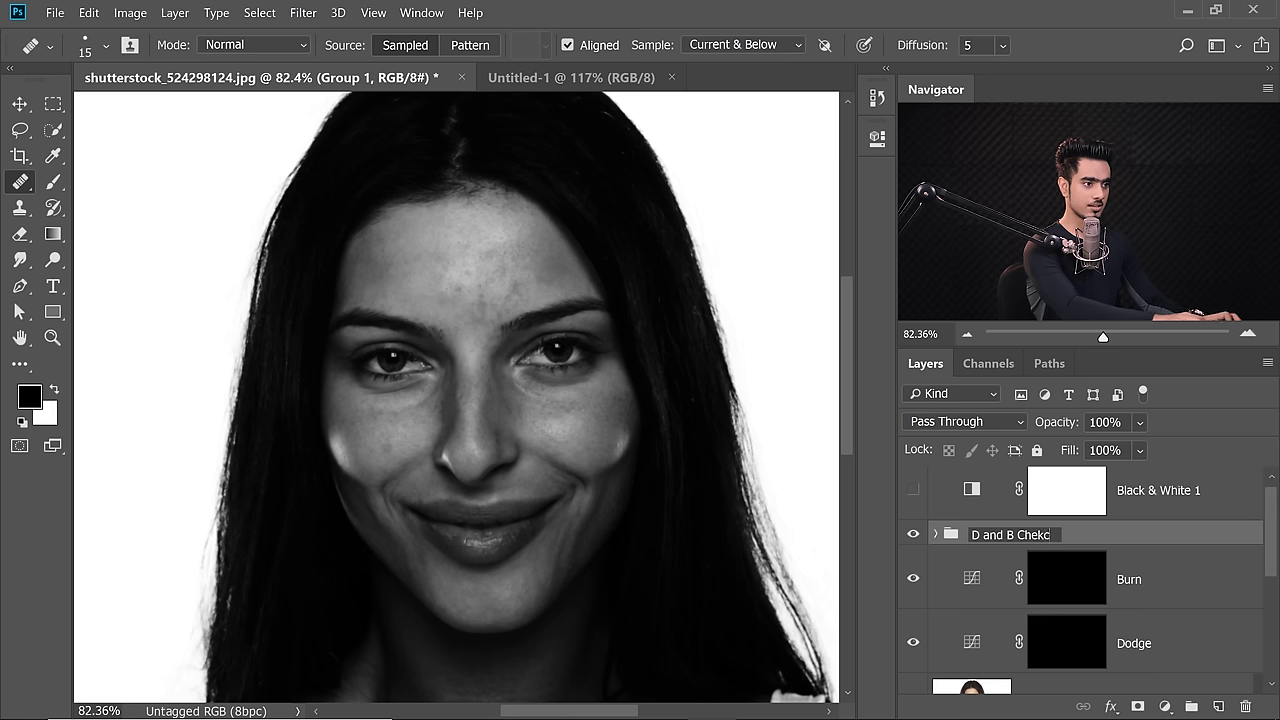
{"action": "type", "text": " Layer"}
{"action": "key", "text": "Return"}
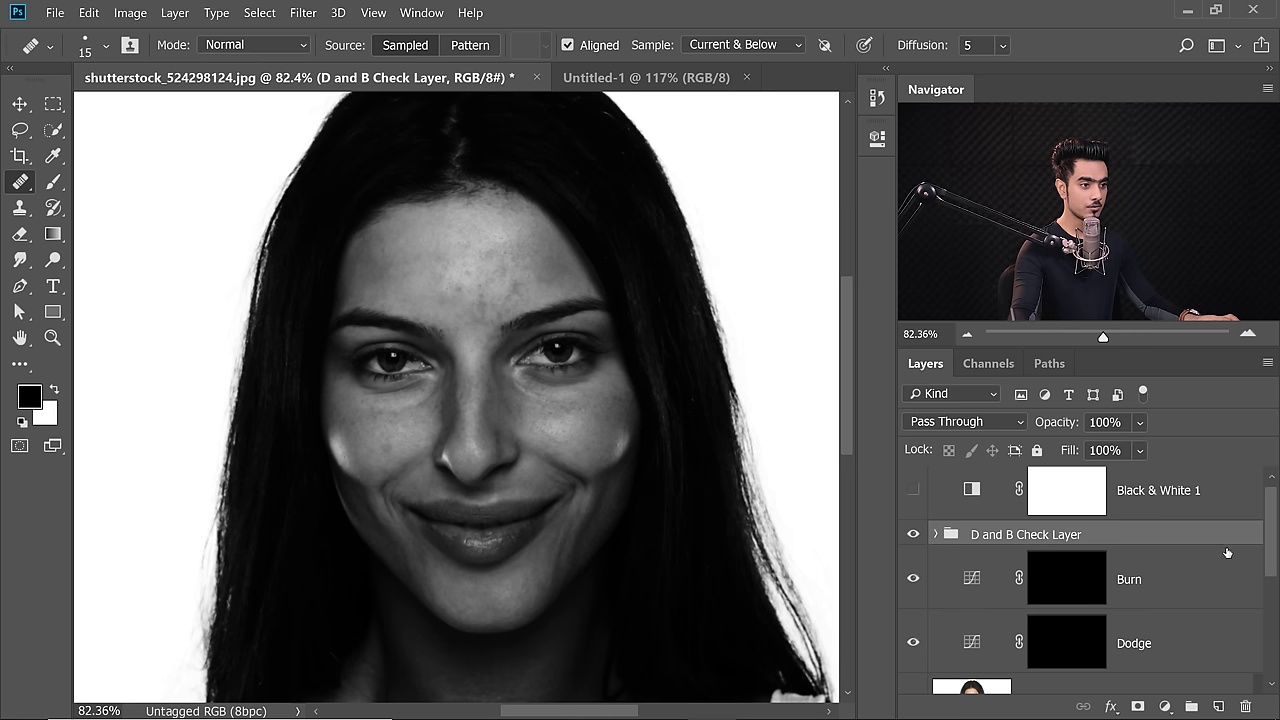
Target the Dodge layer's mask and set up the Brush tool with a 25 px Soft Round tip and 2% flow
{"action": "mouse_move", "coordinate": [1270, 540]}
{"action": "left_mouse_down"}
{"action": "mouse_move", "coordinate": [1272, 585]}
{"action": "mouse_move", "coordinate": [1272, 570]}
{"action": "left_mouse_up"}
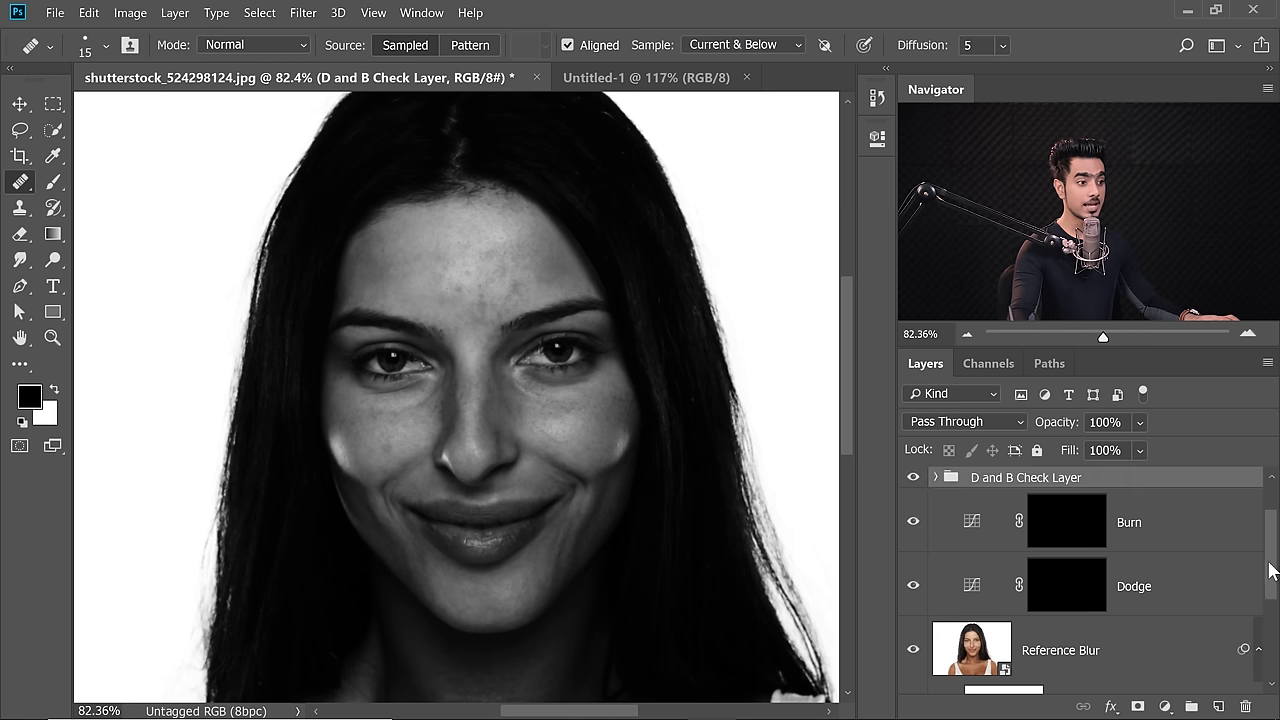
{"action": "left_click", "coordinate": [1074, 588]}
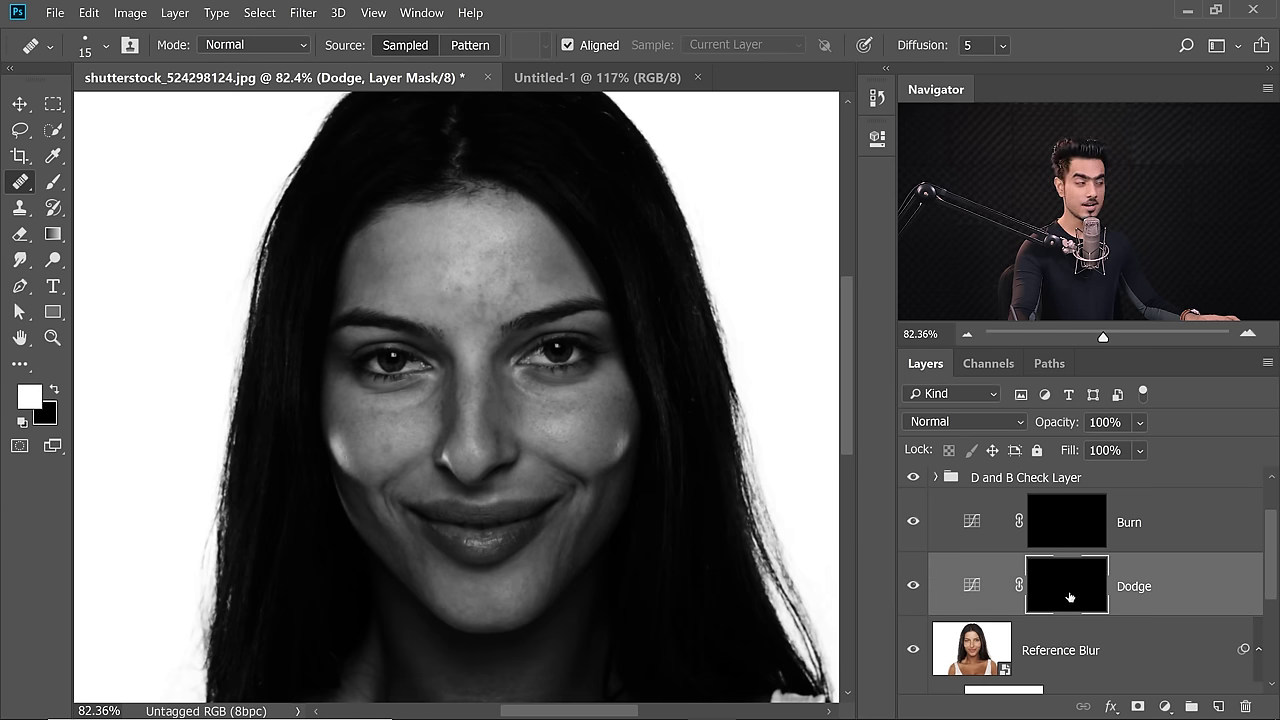
{"action": "left_click", "coordinate": [55, 185]}
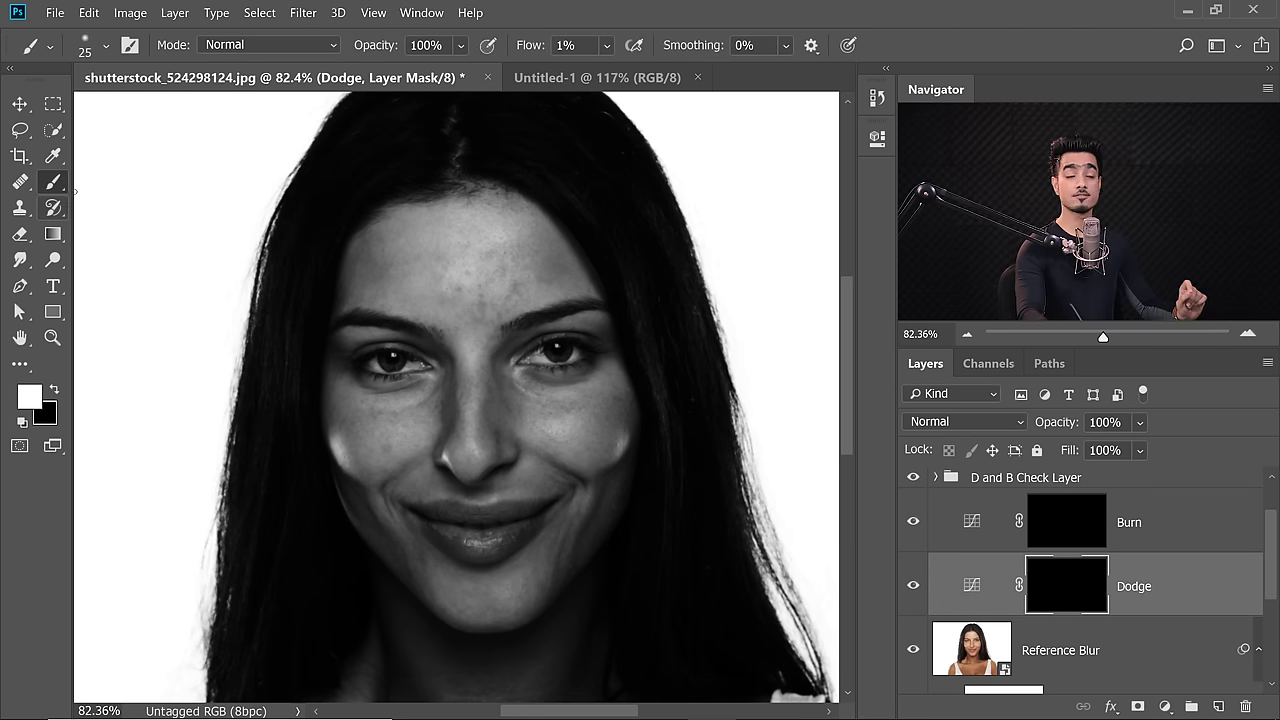
{"action": "left_click", "coordinate": [103, 48]}
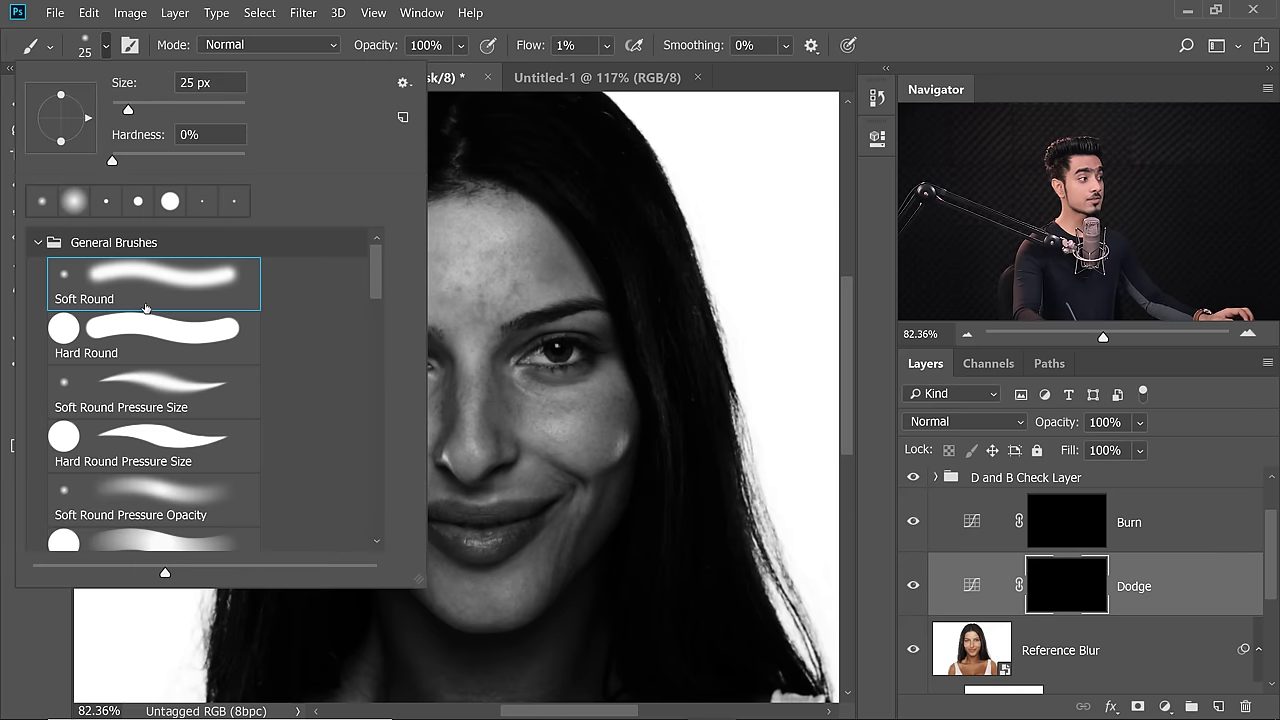
{"action": "left_click", "coordinate": [105, 47]}
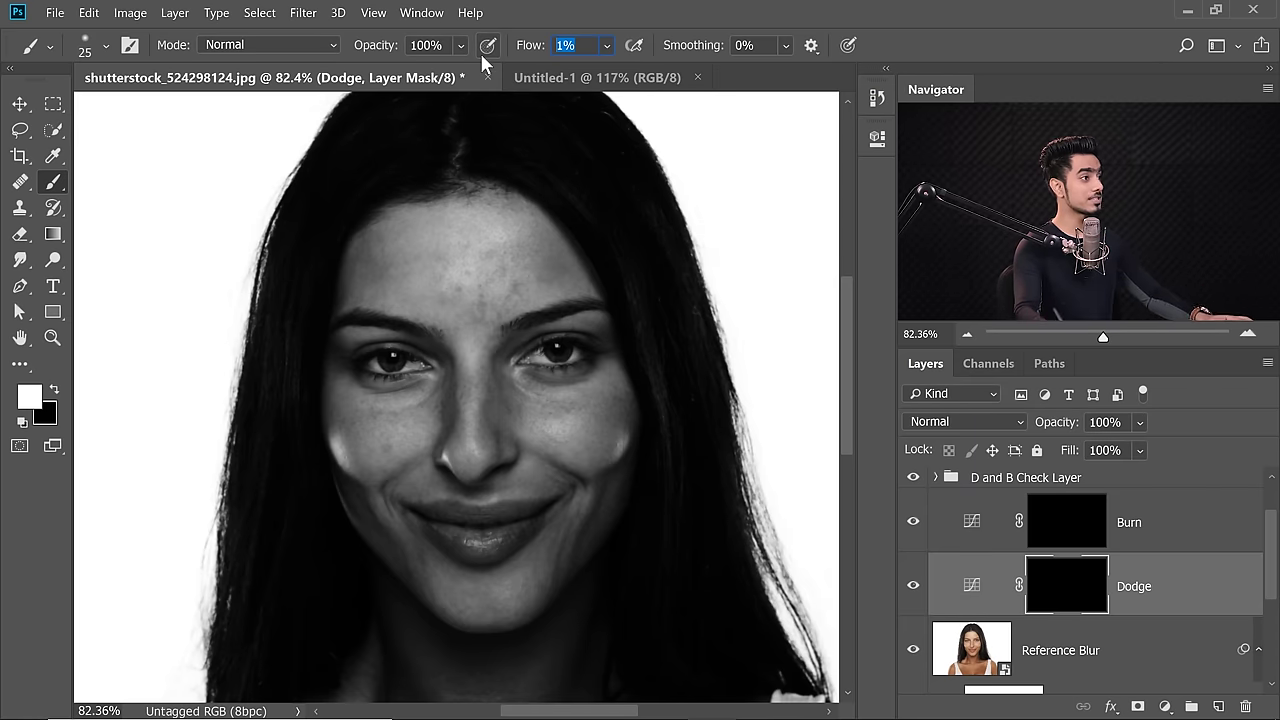
{"action": "type", "text": "2"}
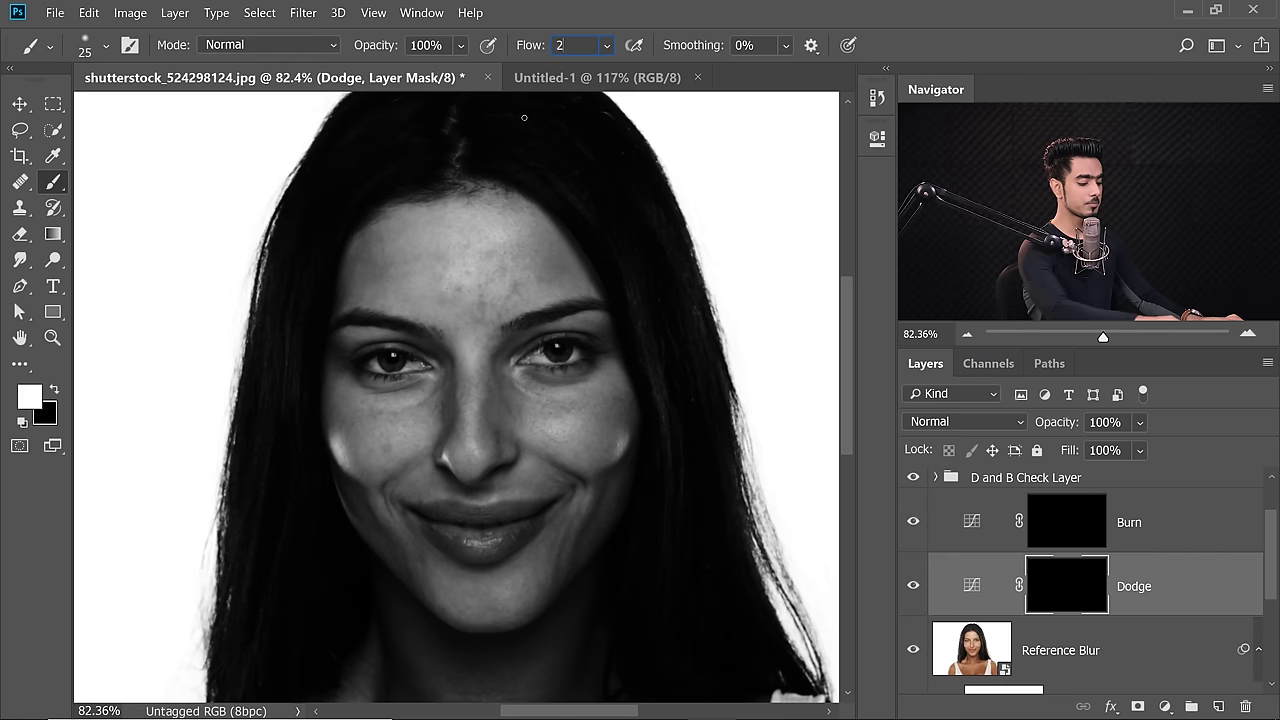
{"action": "key", "text": "Return"}
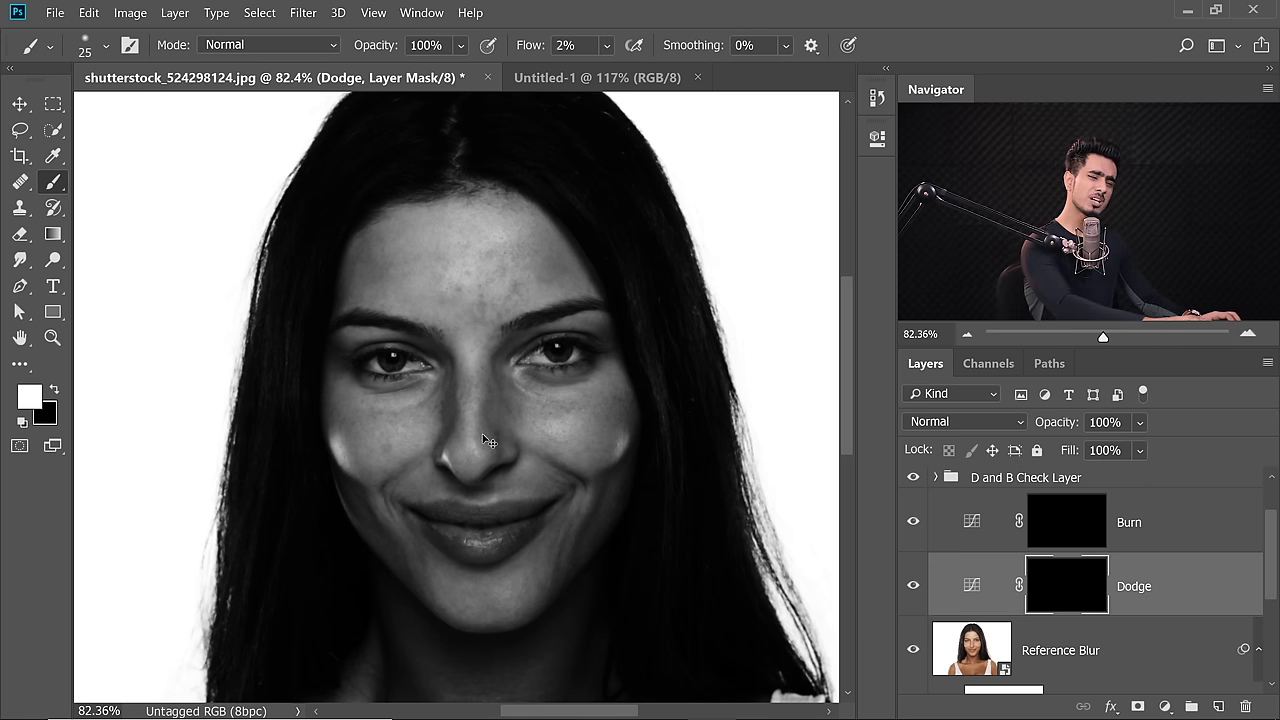
Examine the uneven light and dark patches on the forehead up close and across the whole face
{"action": "key", "text": "ctrl+plus"}
{"action": "key", "text": "ctrl+plus"}
{"action": "key", "text": "ctrl+plus"}
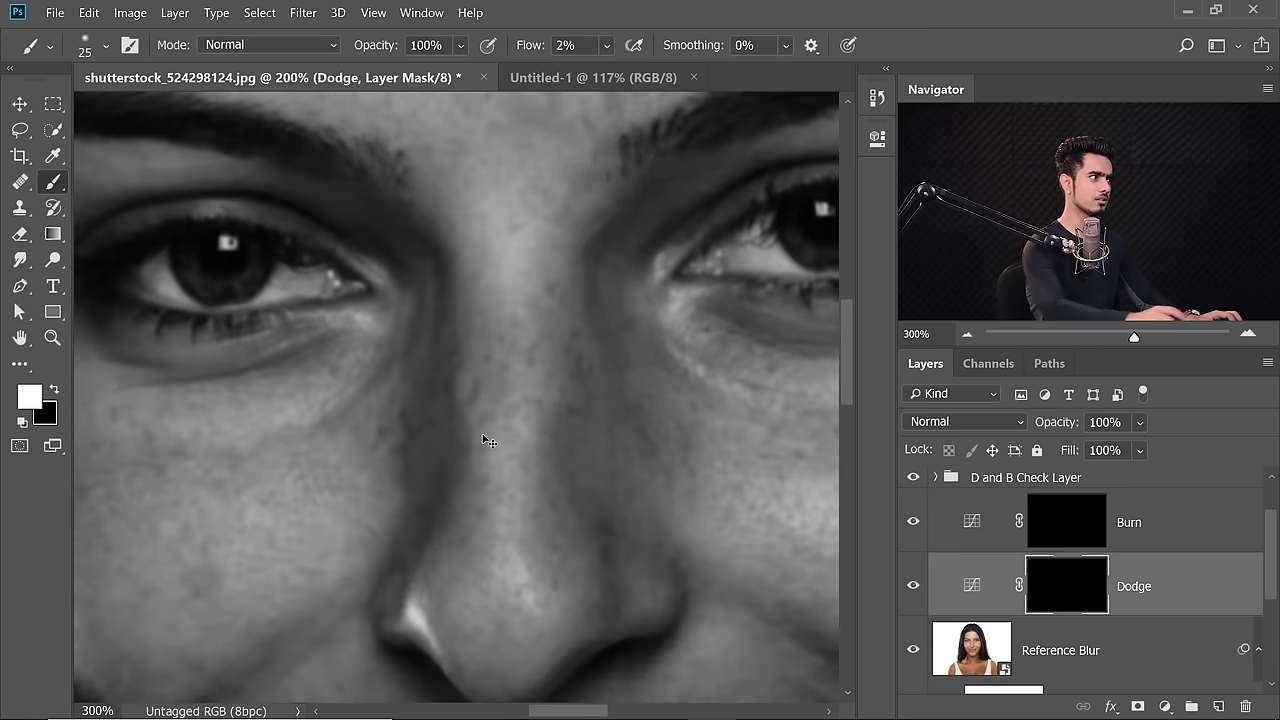
{"action": "mouse_move", "coordinate": [492, 178]}
{"action": "left_mouse_down"}
{"action": "mouse_move", "coordinate": [486, 366]}
{"action": "mouse_move", "coordinate": [423, 503]}
{"action": "left_mouse_up"}
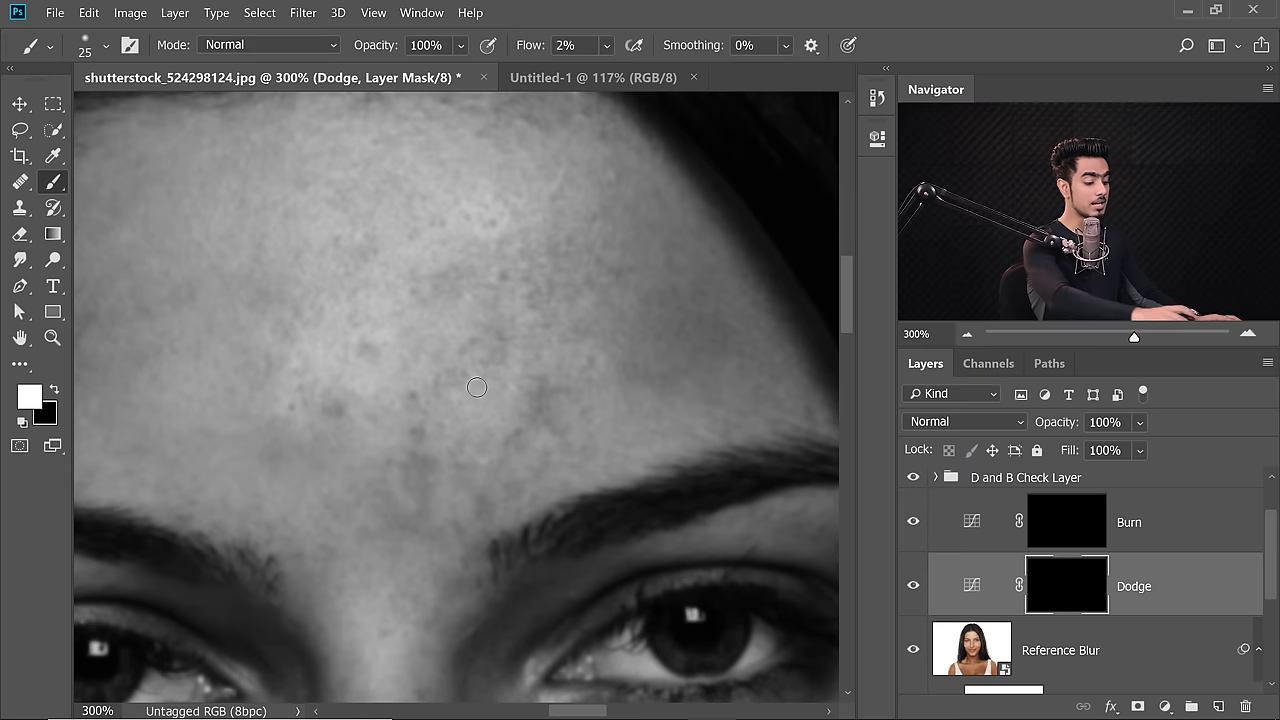
{"action": "key", "text": "ctrl+minus"}
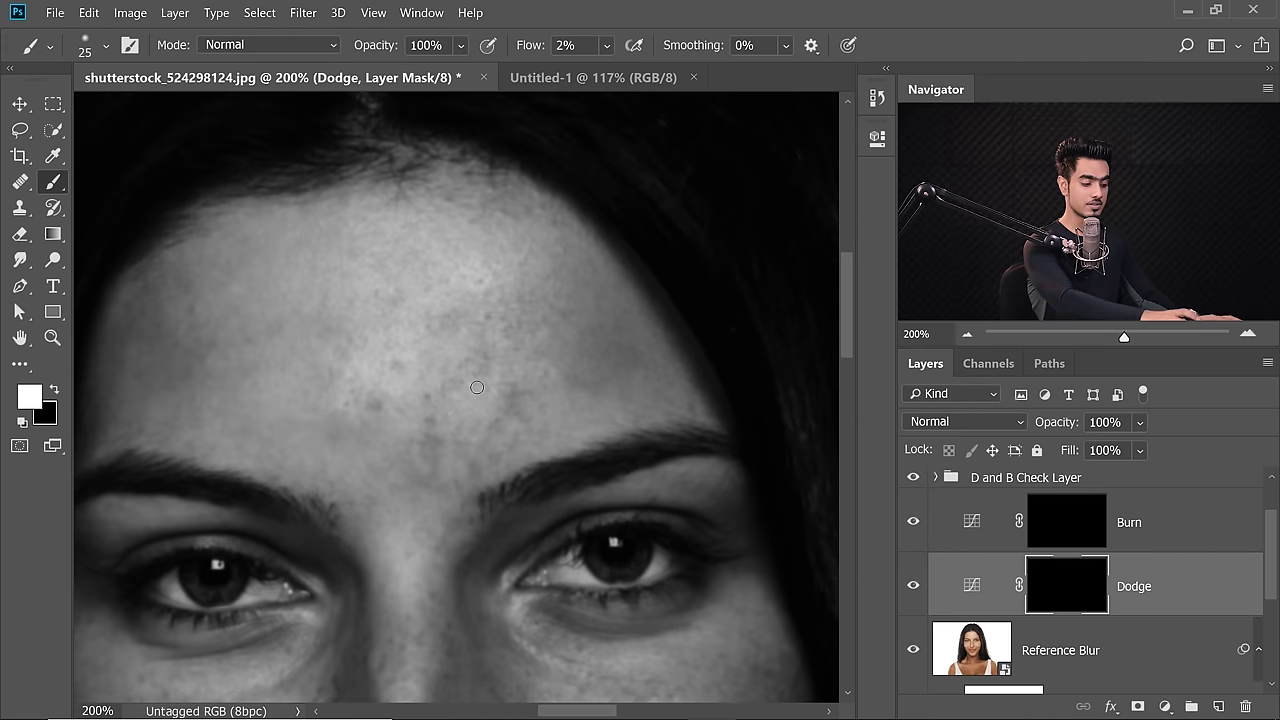
{"action": "key", "text": "ctrl+minus"}
{"action": "scroll", "coordinate": [477, 387], "scroll_direction": "down", "scroll_amount": 4}
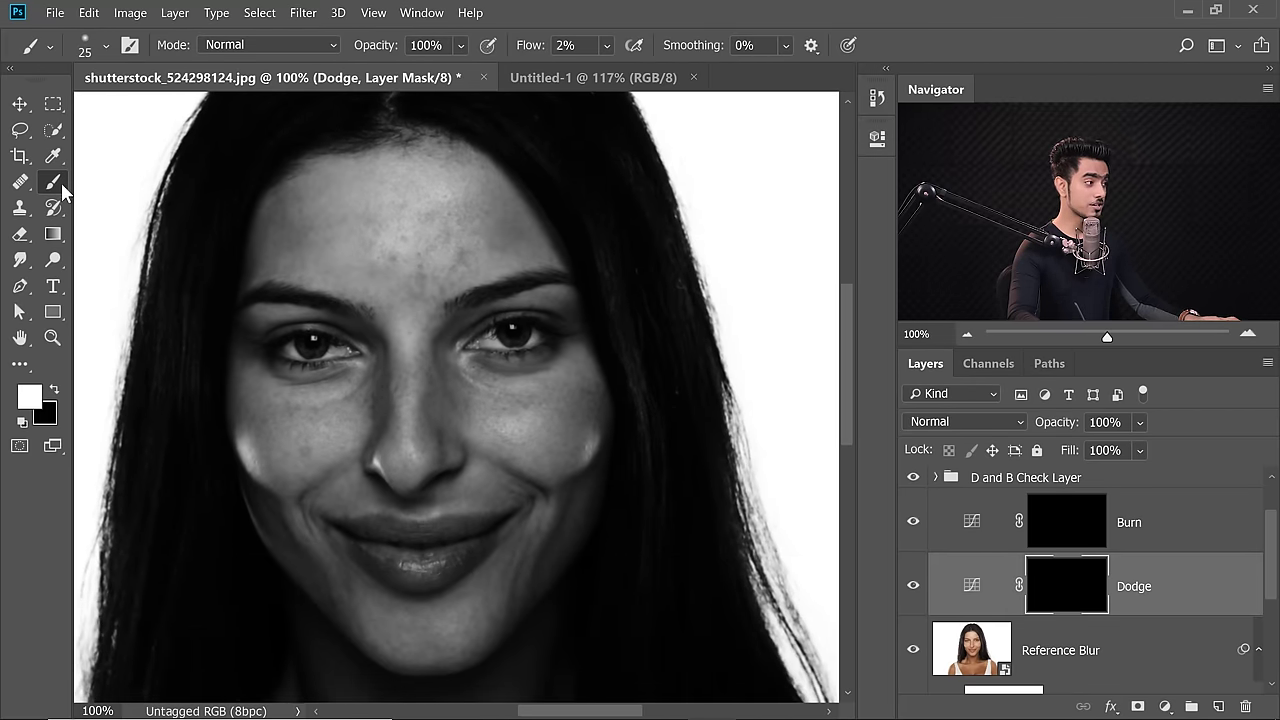
Brighten the dark patches on the forehead by painting white on the Dodge mask with a 15 to 20 px brush
{"action": "key", "text": "bracketleft"}
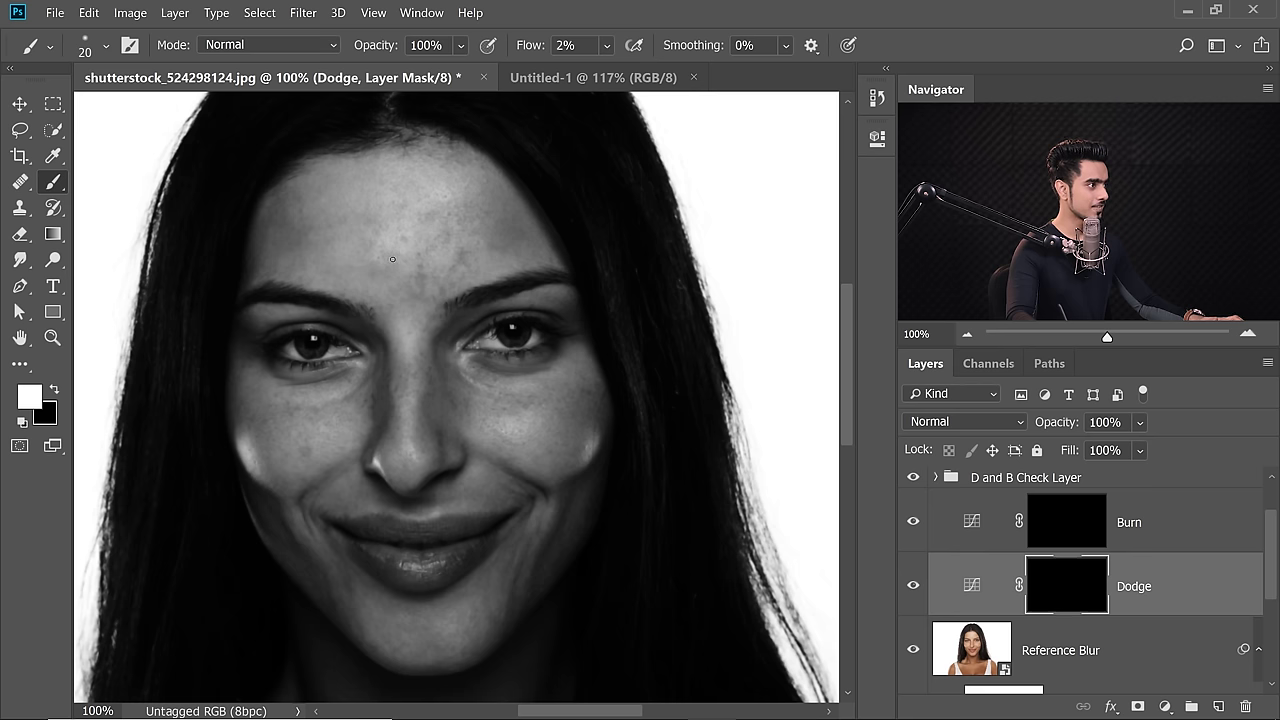
{"action": "left_click_drag", "start_coordinate": [478, 262], "coordinate": [466, 266]}
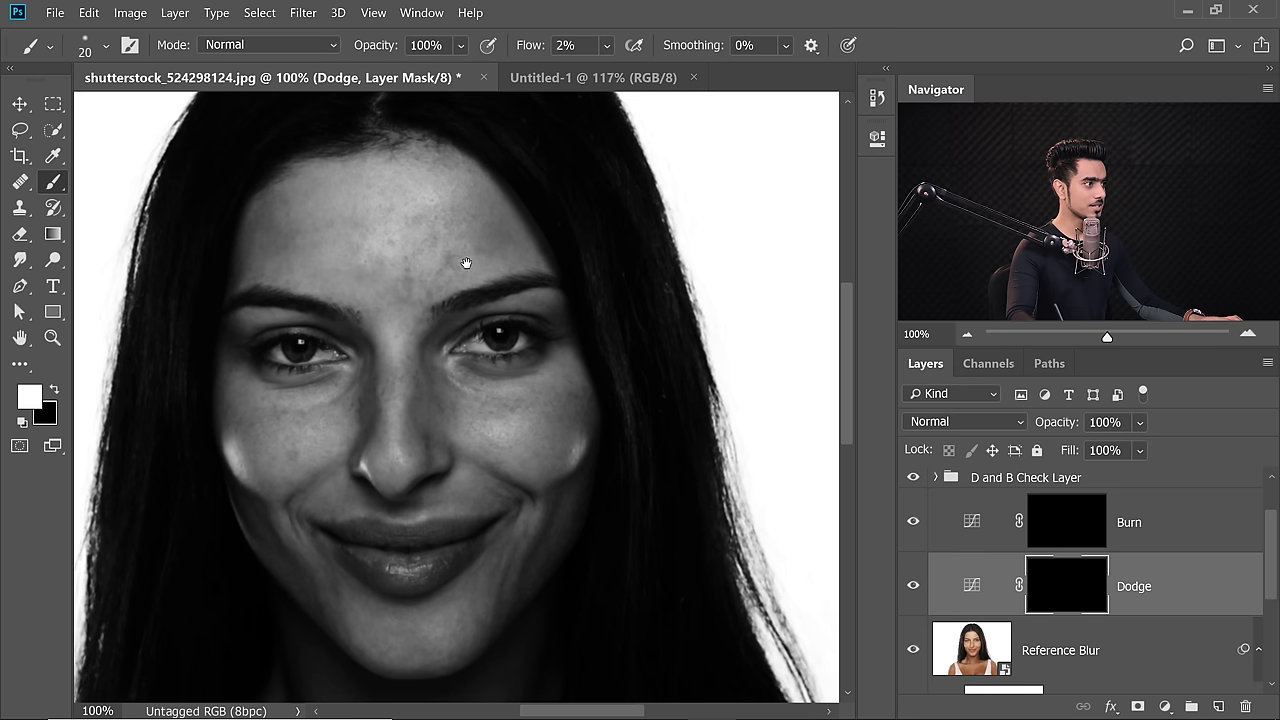
{"action": "key", "text": "bracketleft"}
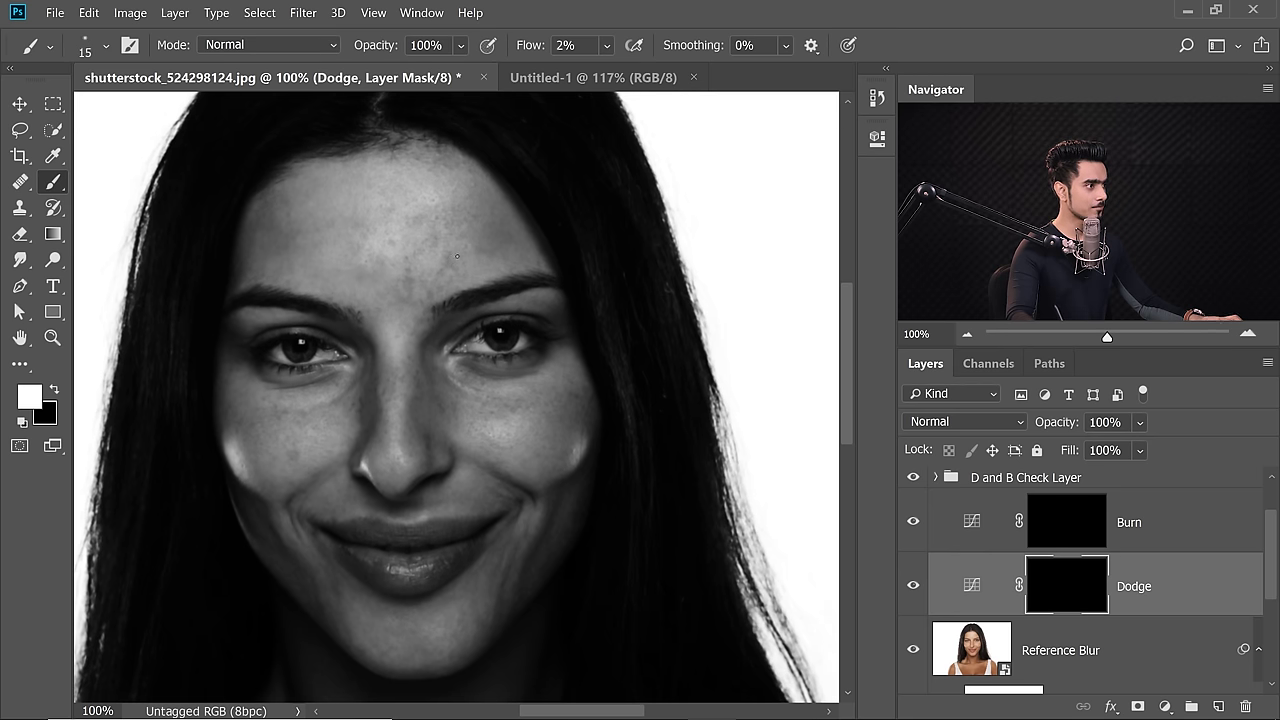
{"action": "key", "text": "bracketright"}
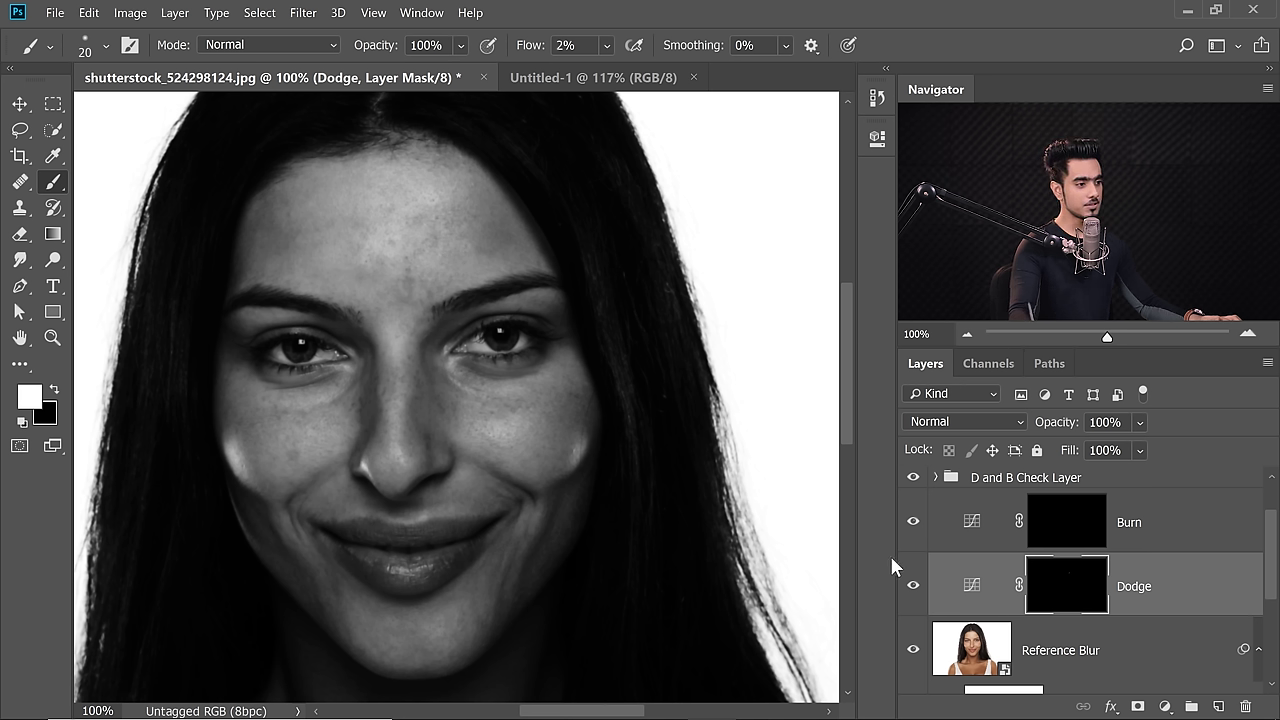
Compare the forehead up close with the Dodge layer hidden and shown
{"action": "left_click", "coordinate": [913, 588]}
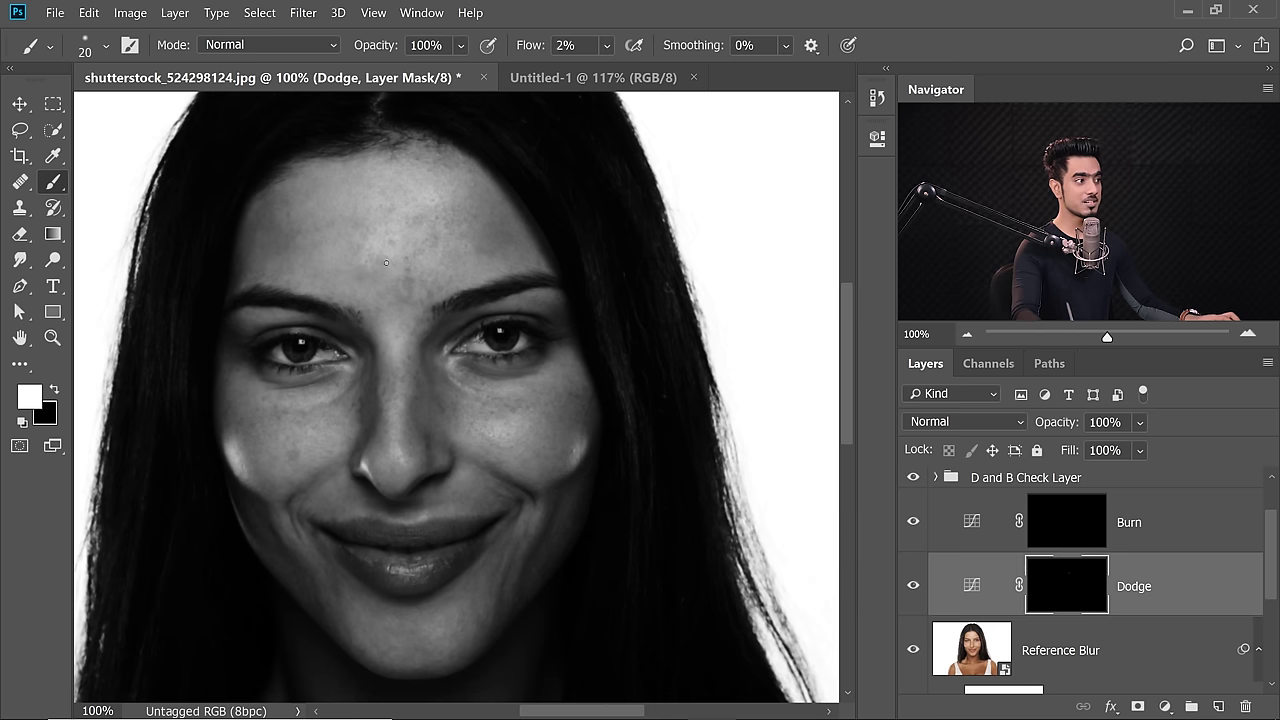
{"action": "scroll", "coordinate": [416, 257], "scroll_direction": "up", "scroll_amount": 8}
{"action": "left_click_drag", "start_coordinate": [433, 250], "coordinate": [491, 363]}
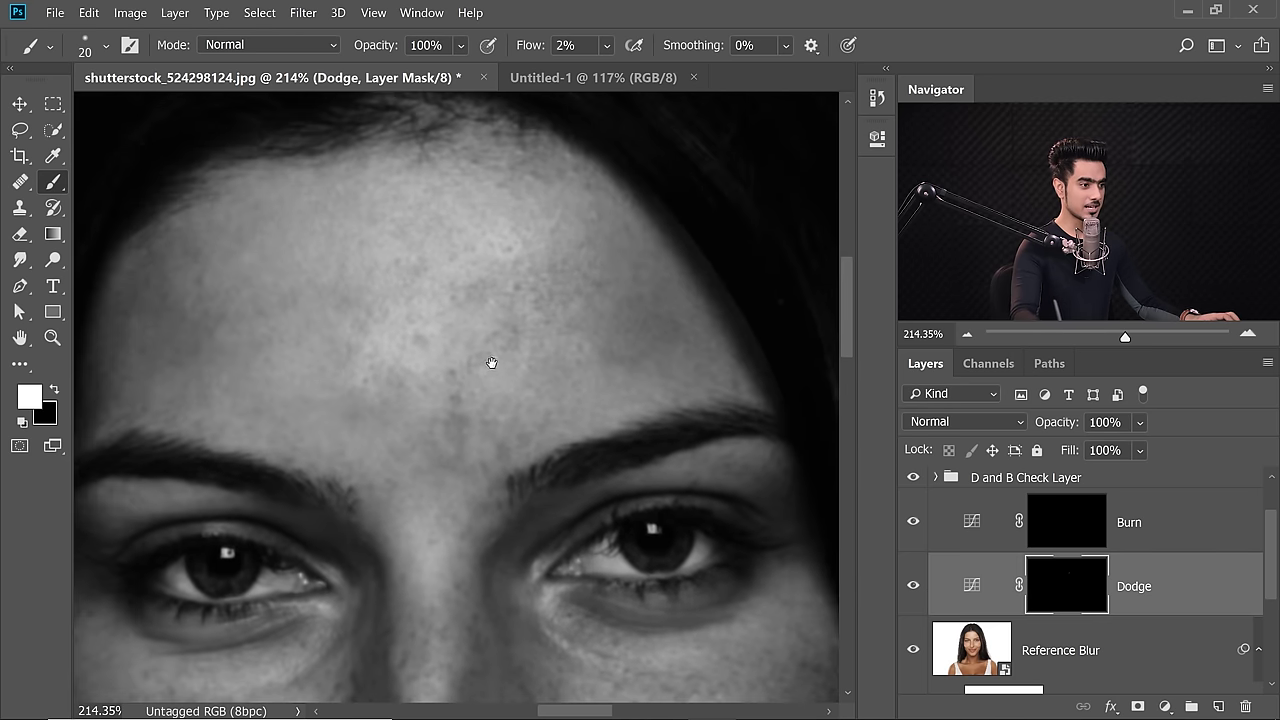
{"action": "left_click", "coordinate": [911, 588]}
{"action": "left_click", "coordinate": [912, 588]}
{"action": "left_click", "coordinate": [913, 589]}
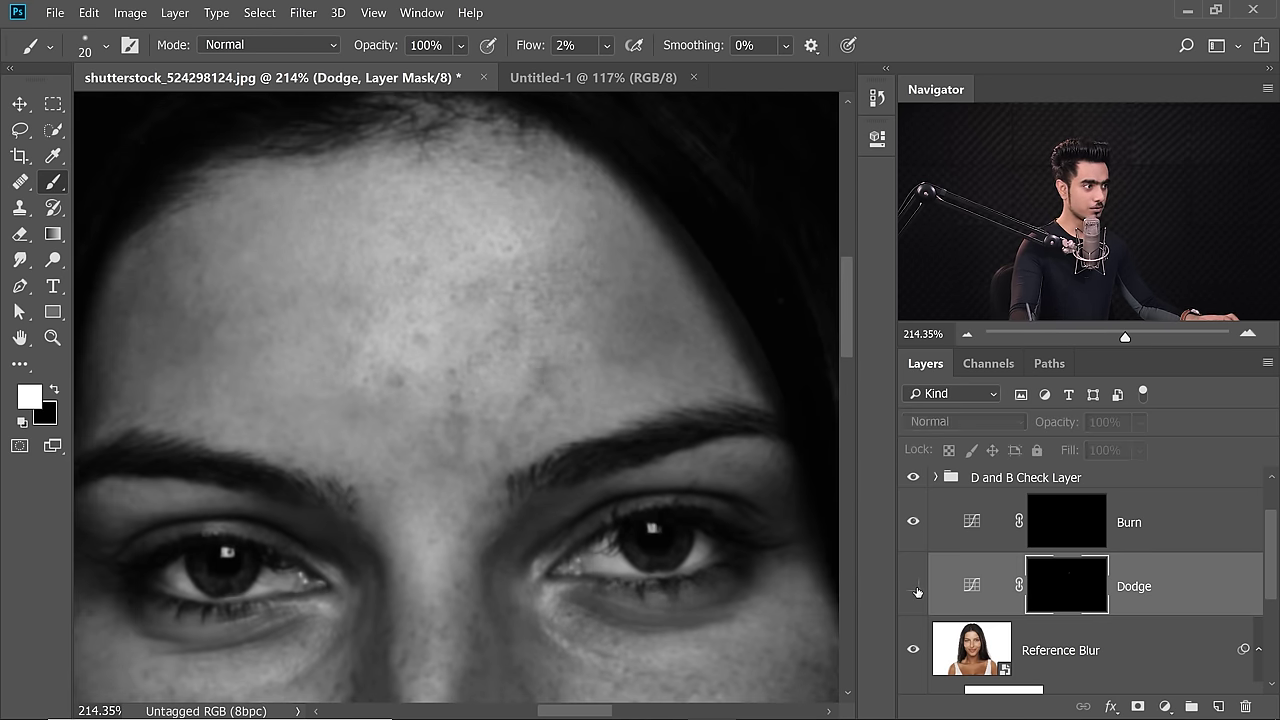
{"action": "left_click", "coordinate": [914, 590]}
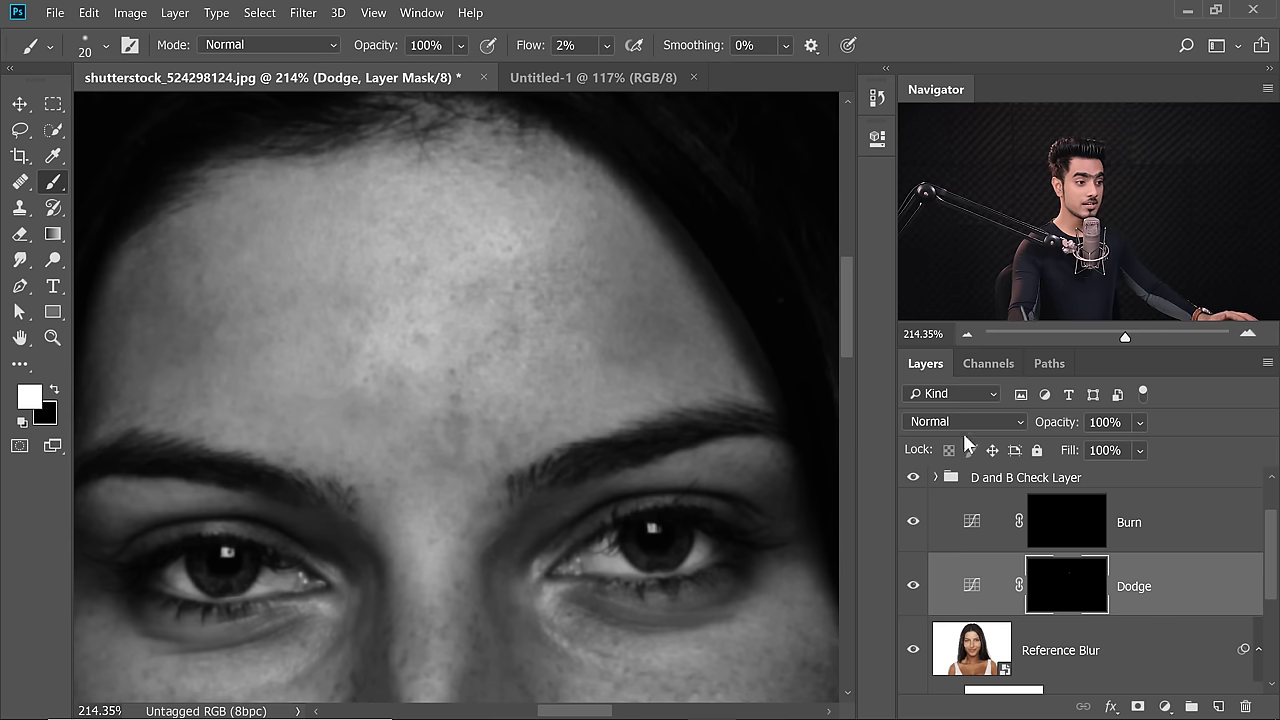
Darken the bright spots on the forehead by painting white on the Burn mask with a 20 px brush
{"action": "left_click", "coordinate": [1083, 538]}
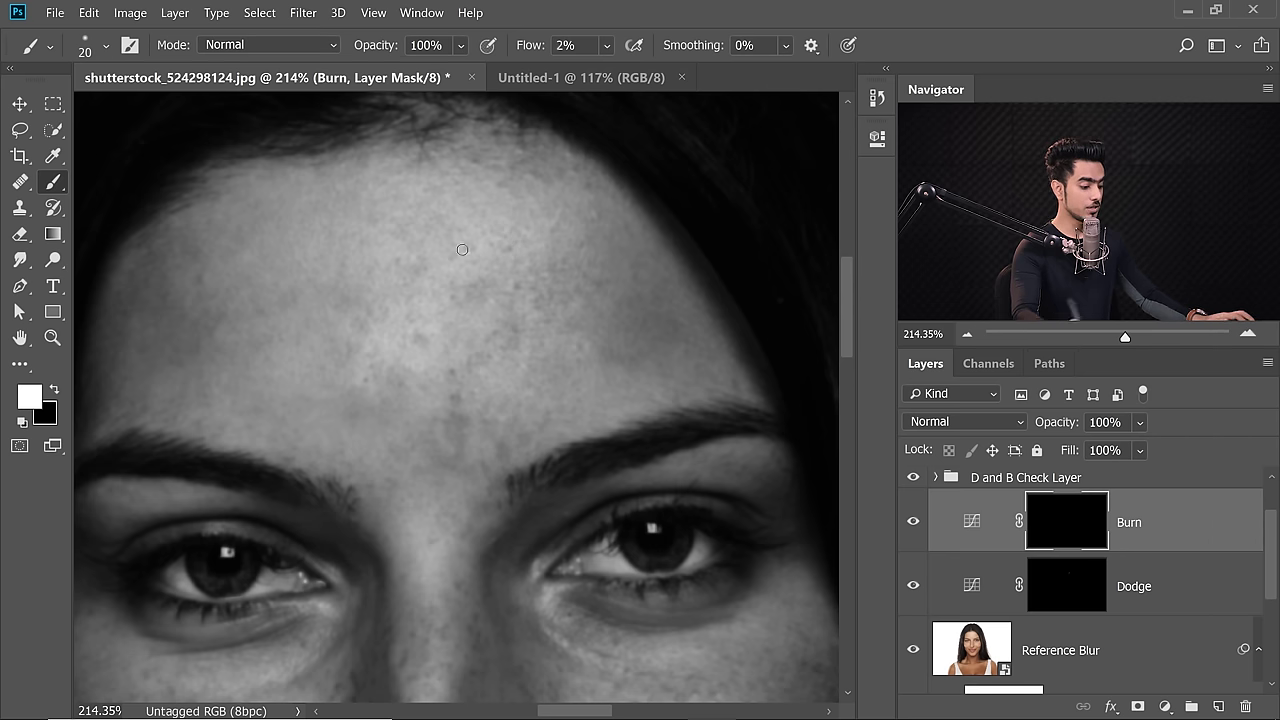
{"action": "key", "text": "ctrl+minus"}
{"action": "key", "text": "ctrl+minus"}
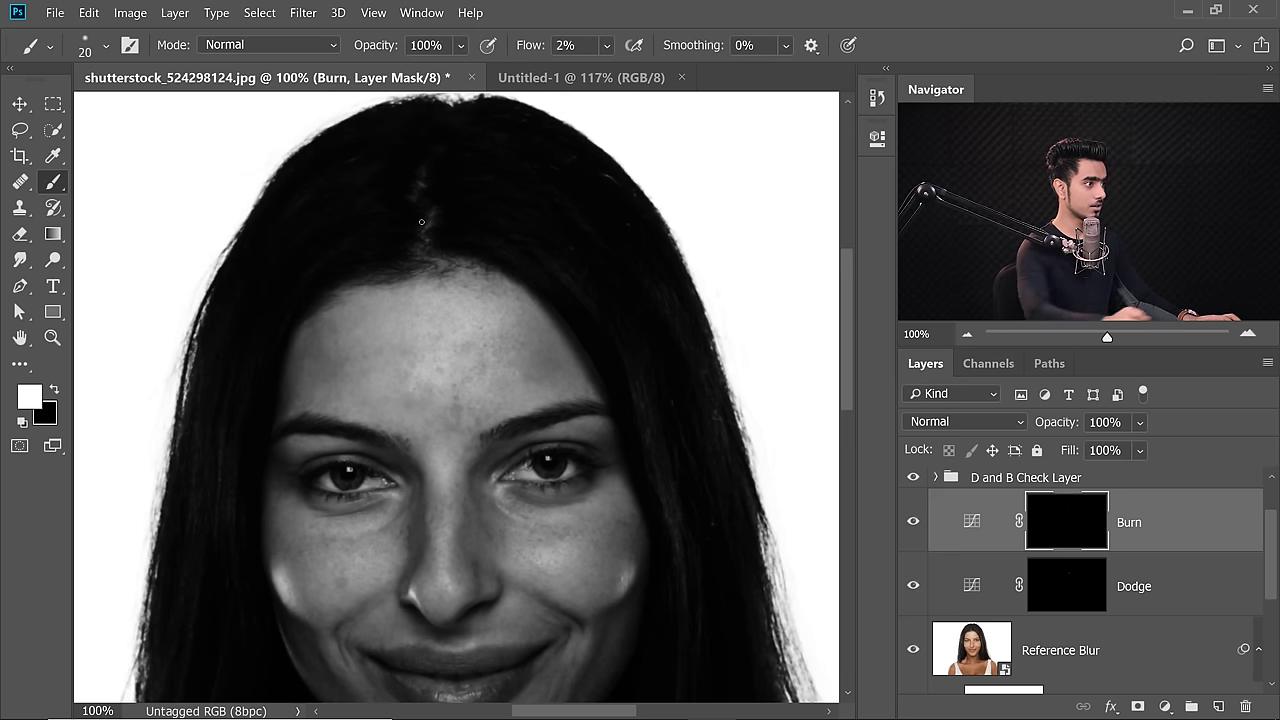
Compare the forehead skin with the Burn layer hidden and shown
{"action": "left_click", "coordinate": [913, 527]}
{"action": "left_click", "coordinate": [913, 527]}
{"action": "left_click_drag", "start_coordinate": [481, 326], "coordinate": [517, 320]}
{"action": "left_click", "coordinate": [913, 523]}
{"action": "left_click", "coordinate": [912, 525]}
{"action": "left_click", "coordinate": [912, 527]}
{"action": "left_click", "coordinate": [912, 521]}
{"action": "mouse_move", "coordinate": [671, 437]}
{"action": "left_mouse_down"}
{"action": "mouse_move", "coordinate": [574, 444]}
{"action": "mouse_move", "coordinate": [604, 426]}
{"action": "left_mouse_up"}
{"action": "left_click_drag", "start_coordinate": [585, 372], "coordinate": [538, 257]}
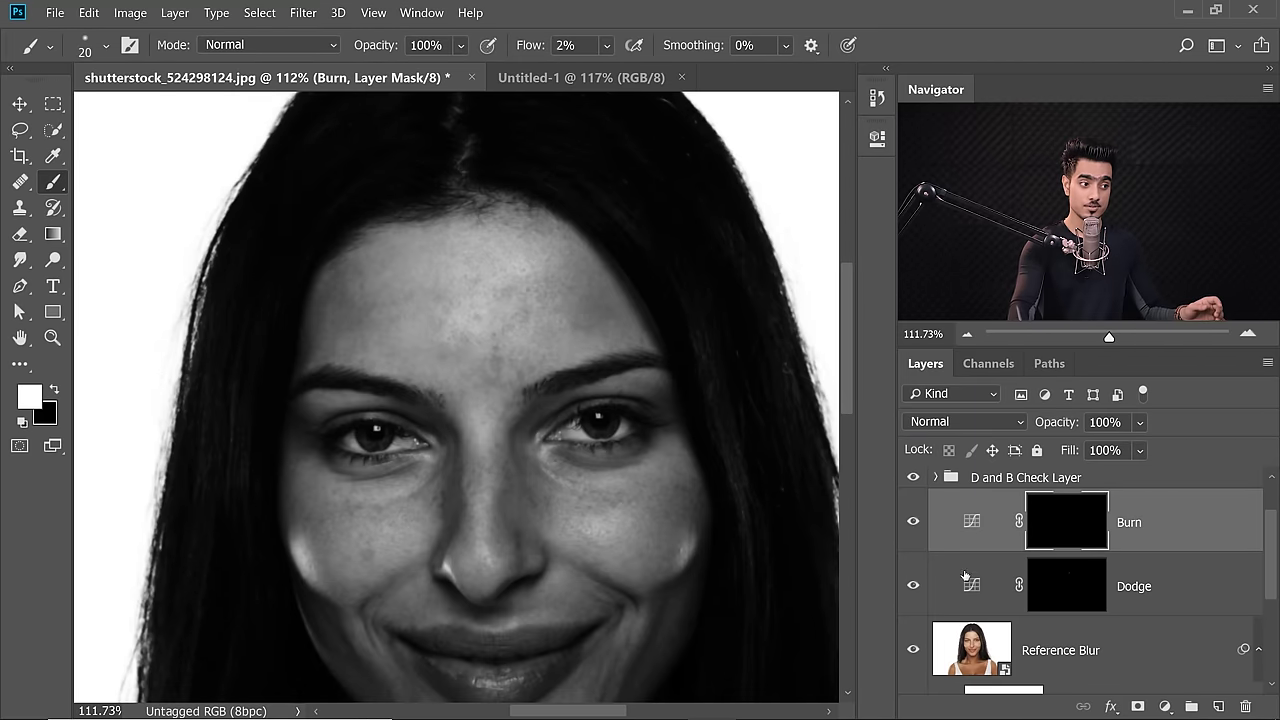
Dodge more dark forehead patches and compare the color portrait with Dodge hidden and shown while the D and B Check Layer group is off
{"action": "left_click", "coordinate": [1068, 584]}
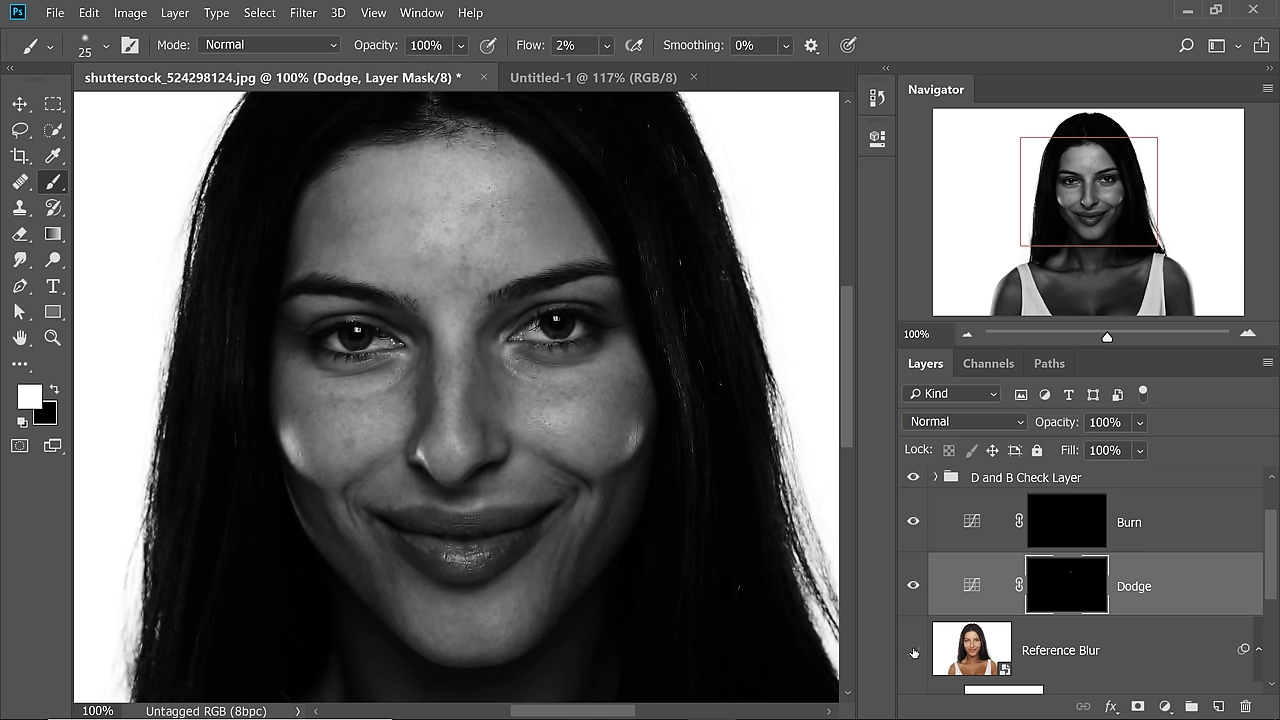
{"action": "left_click", "coordinate": [916, 484]}
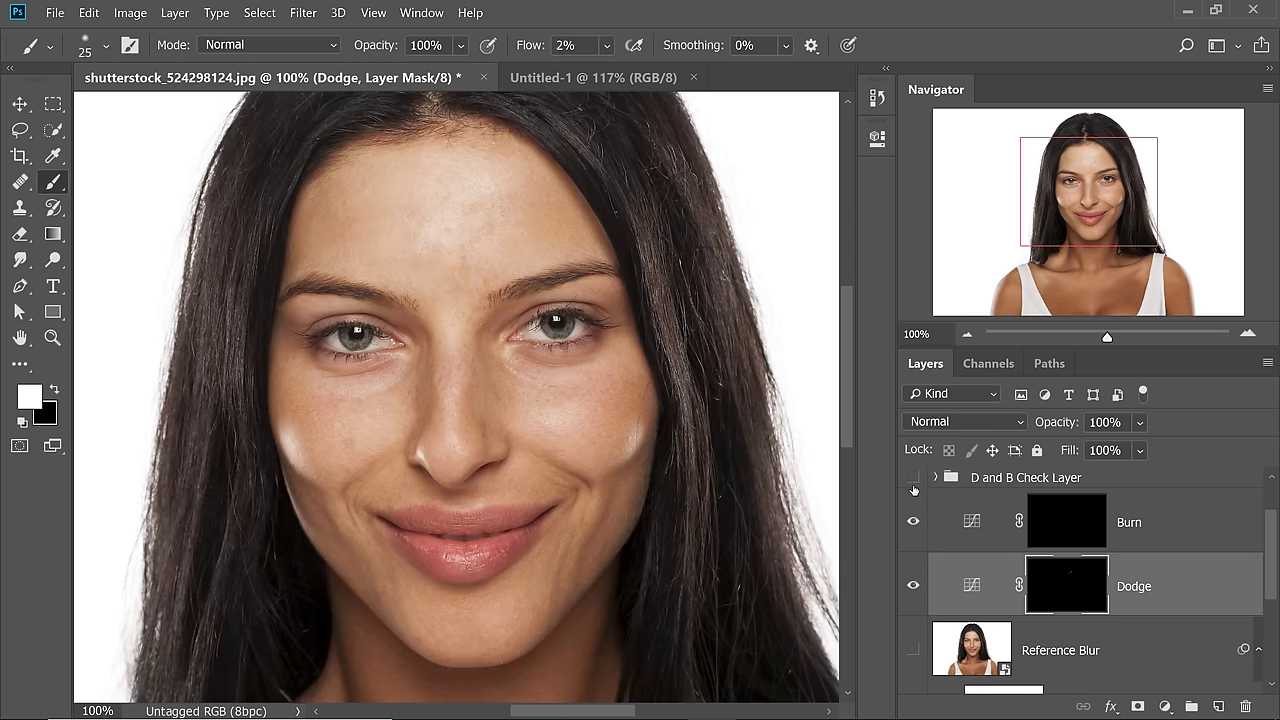
{"action": "left_click", "coordinate": [913, 587]}
{"action": "left_click", "coordinate": [913, 587]}
{"action": "left_click", "coordinate": [913, 477]}
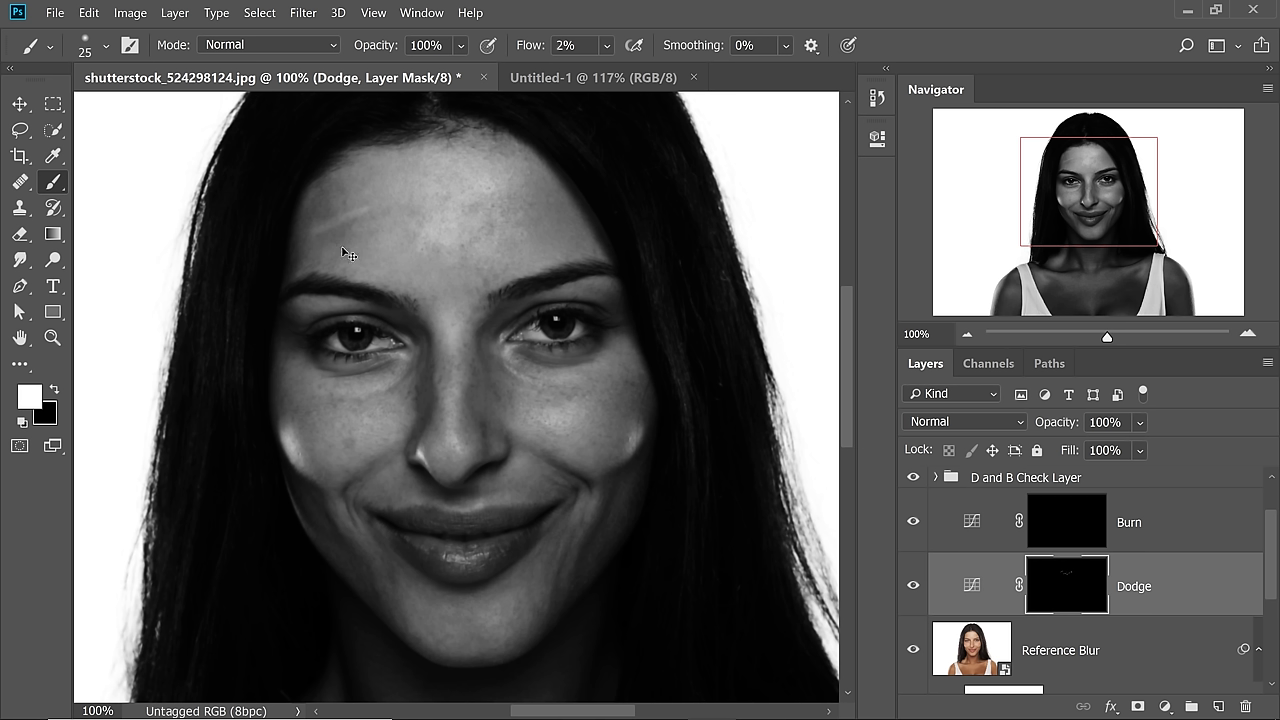
Remove the overbright streak on the forehead by undoing it and painting black on the Dodge mask, and return to white
{"action": "key", "text": "ctrl+z"}
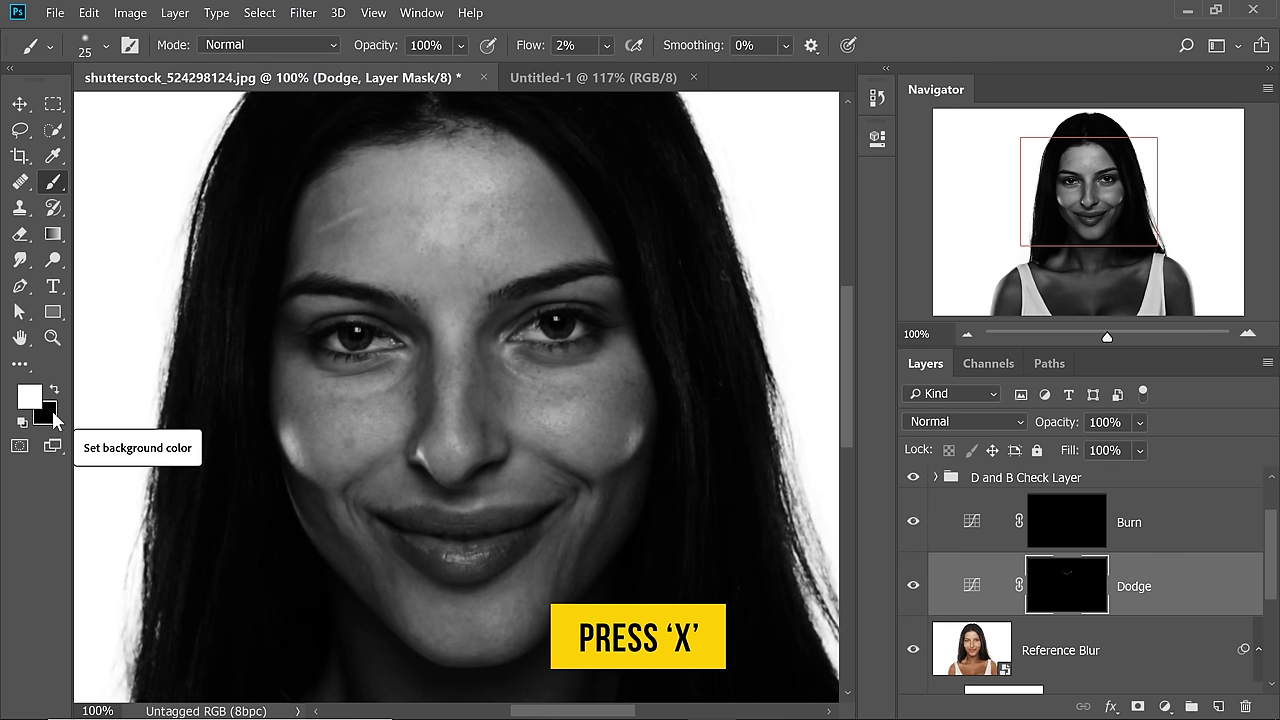
{"action": "key", "text": "x"}
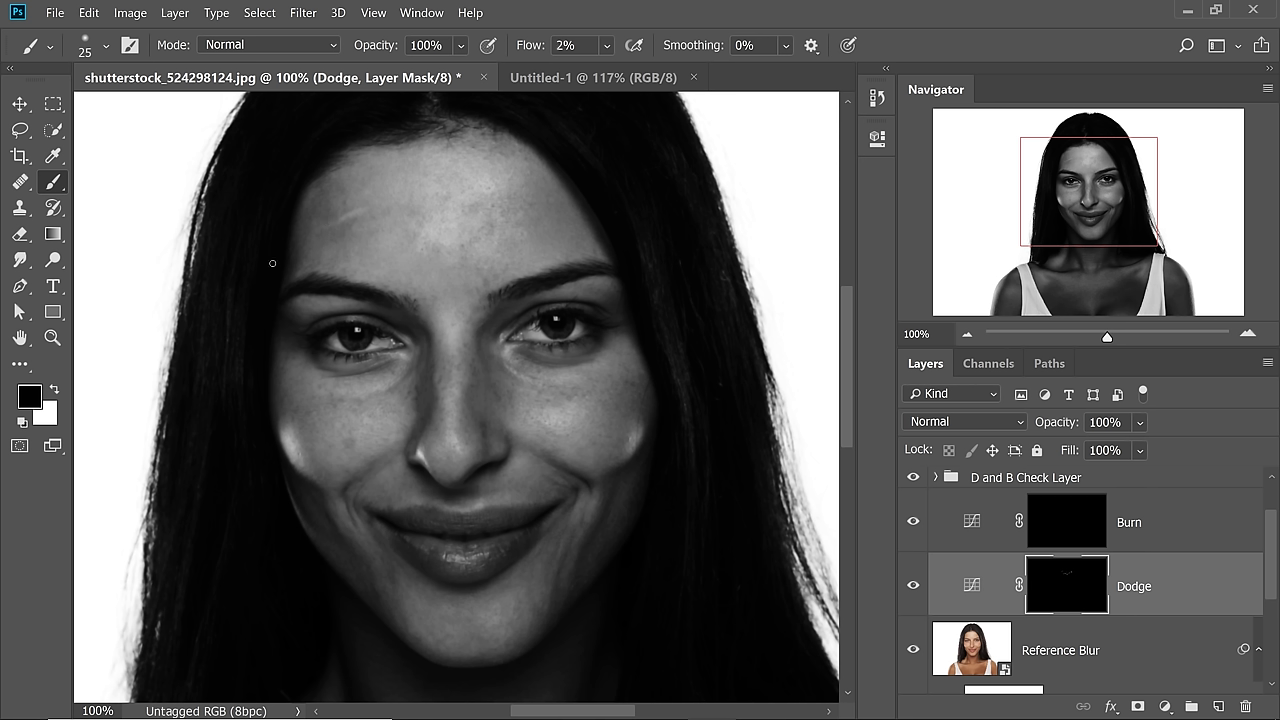
{"action": "key", "text": "ctrl+alt+z"}
{"action": "key", "text": "x"}
Lighten dark patches on the forehead by painting white on the Dodge mask with a 20 px brush
{"action": "key", "text": "bracketleft"}
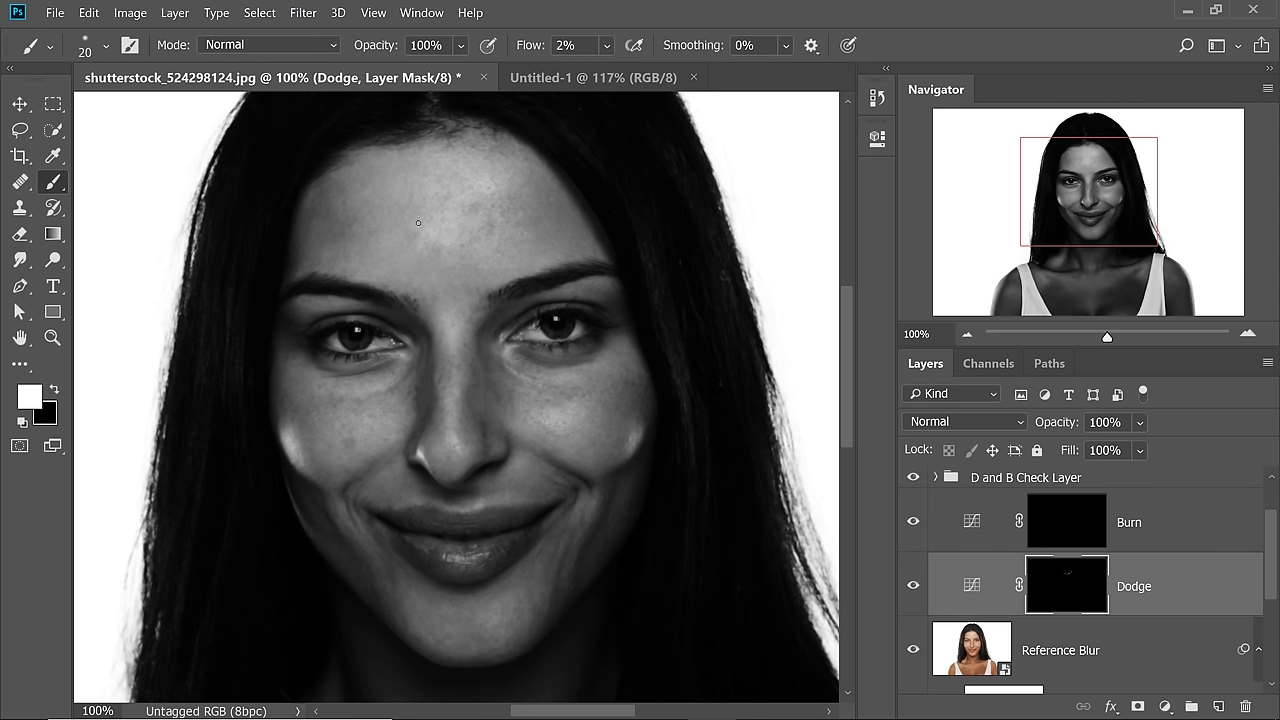
{"action": "key", "text": "x"}
{"action": "key", "text": "x"}
{"action": "key", "text": "bracketright"}
{"action": "key", "text": "bracketright"}
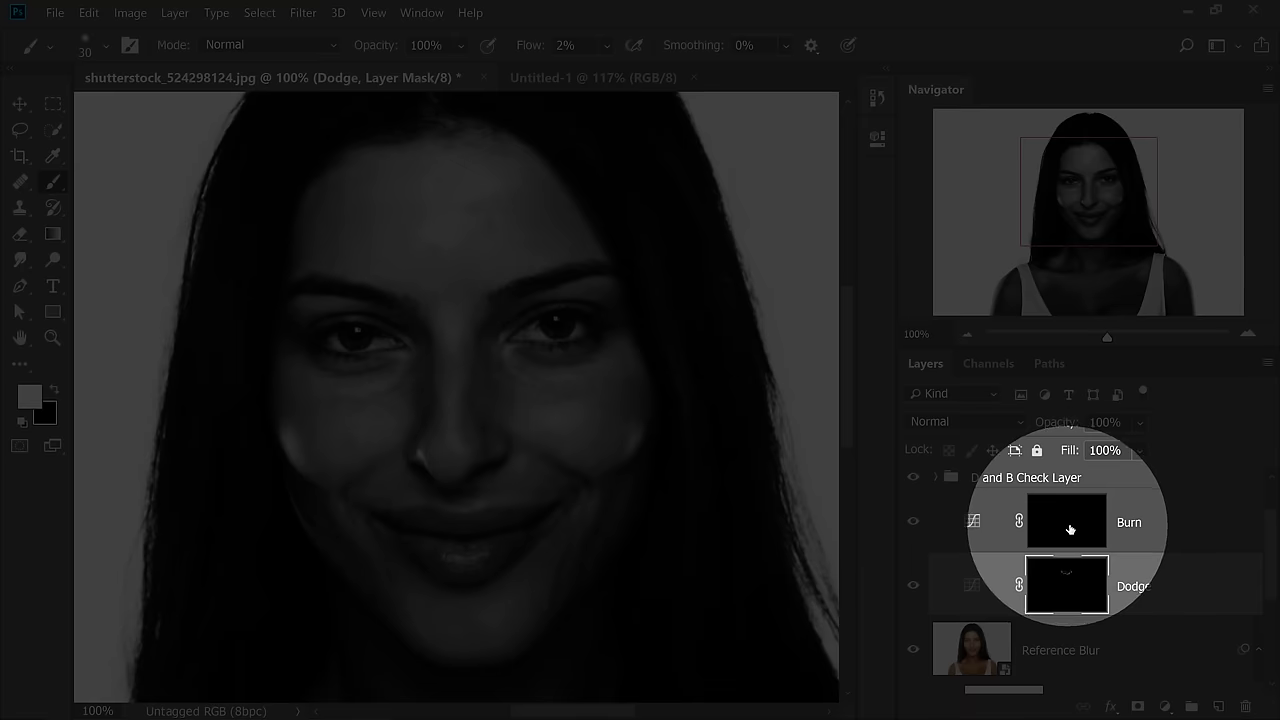
Darken the bright patches in the middle of the forehead by painting white on the Burn mask with a 30 px brush
{"action": "left_click", "coordinate": [1074, 531]}
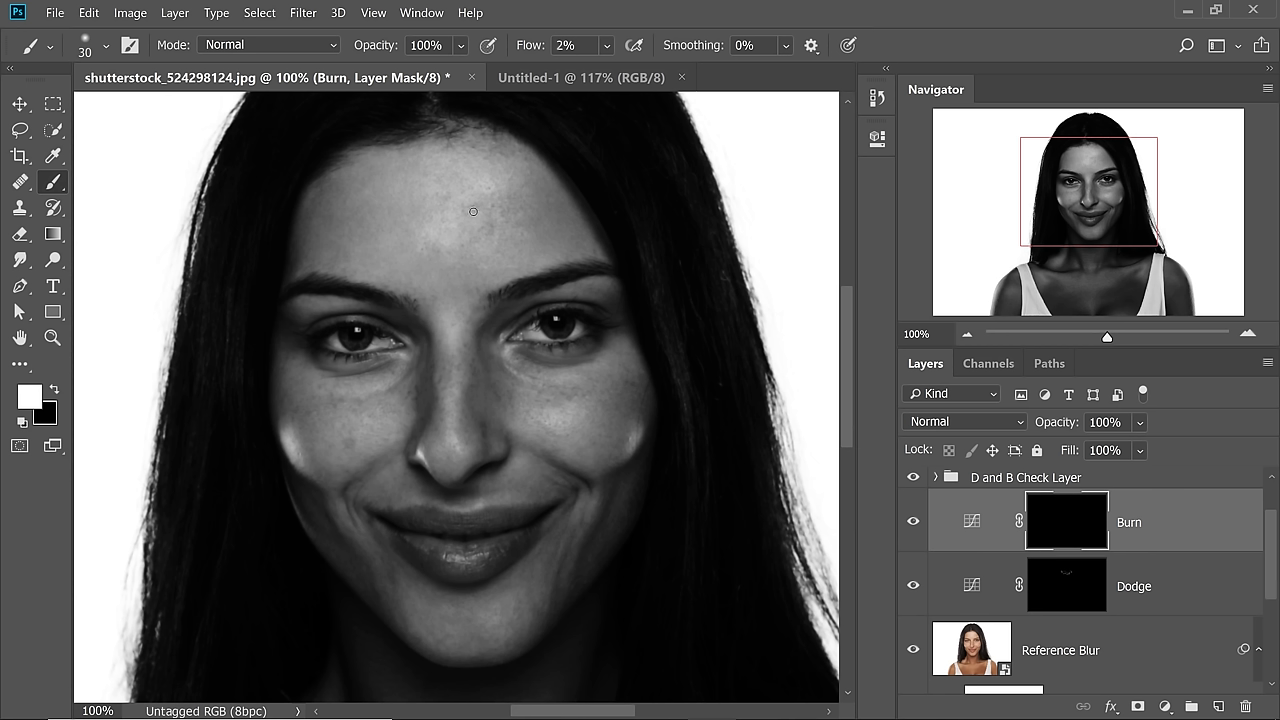
{"action": "key", "text": "]"}
{"action": "mouse_move", "coordinate": [421, 246]}
{"action": "left_mouse_down"}
{"action": "mouse_move", "coordinate": [452, 243]}
{"action": "mouse_move", "coordinate": [479, 199]}
{"action": "left_mouse_up"}
{"action": "key", "text": "bracketleft"}
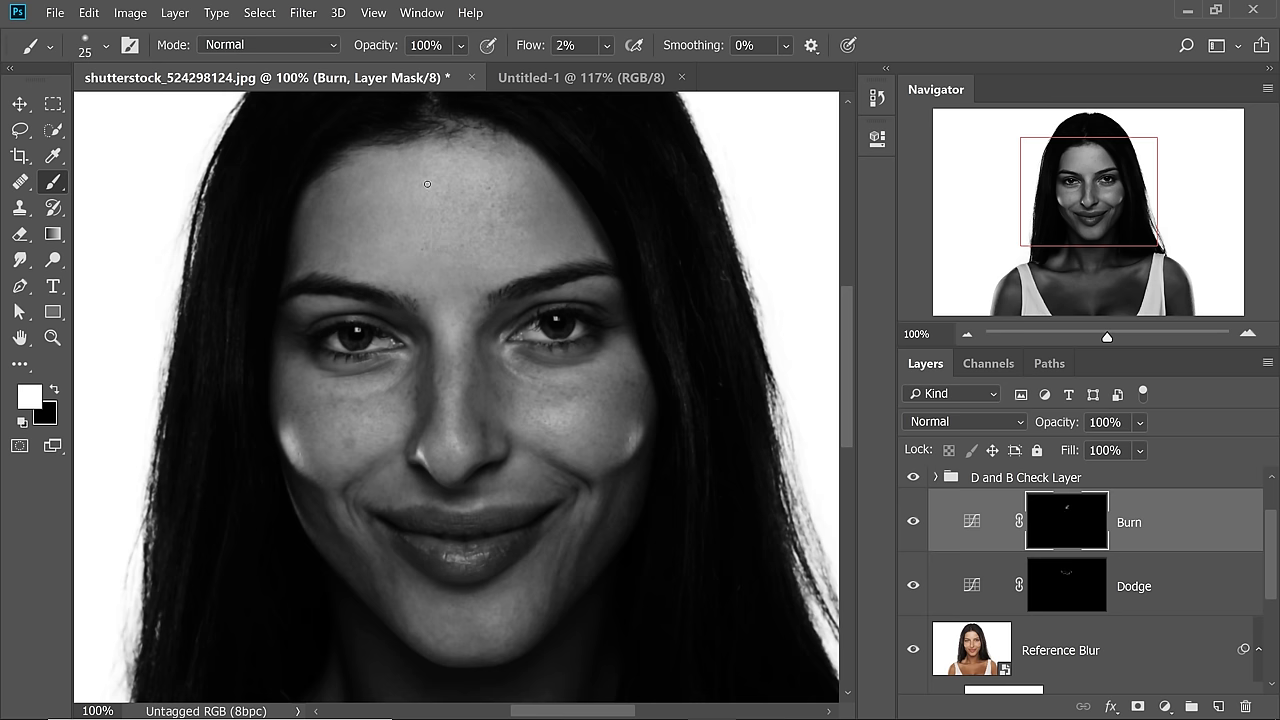
Refine the upper forehead by alternating small strokes on the Dodge and Burn masks, reducing the brush to 10 px
{"action": "key", "text": "bracketleft"}
{"action": "key", "text": "bracketleft"}
{"action": "key", "text": "bracketleft"}
{"action": "key", "text": "alt+bracketleft"}
{"action": "key", "text": "x"}
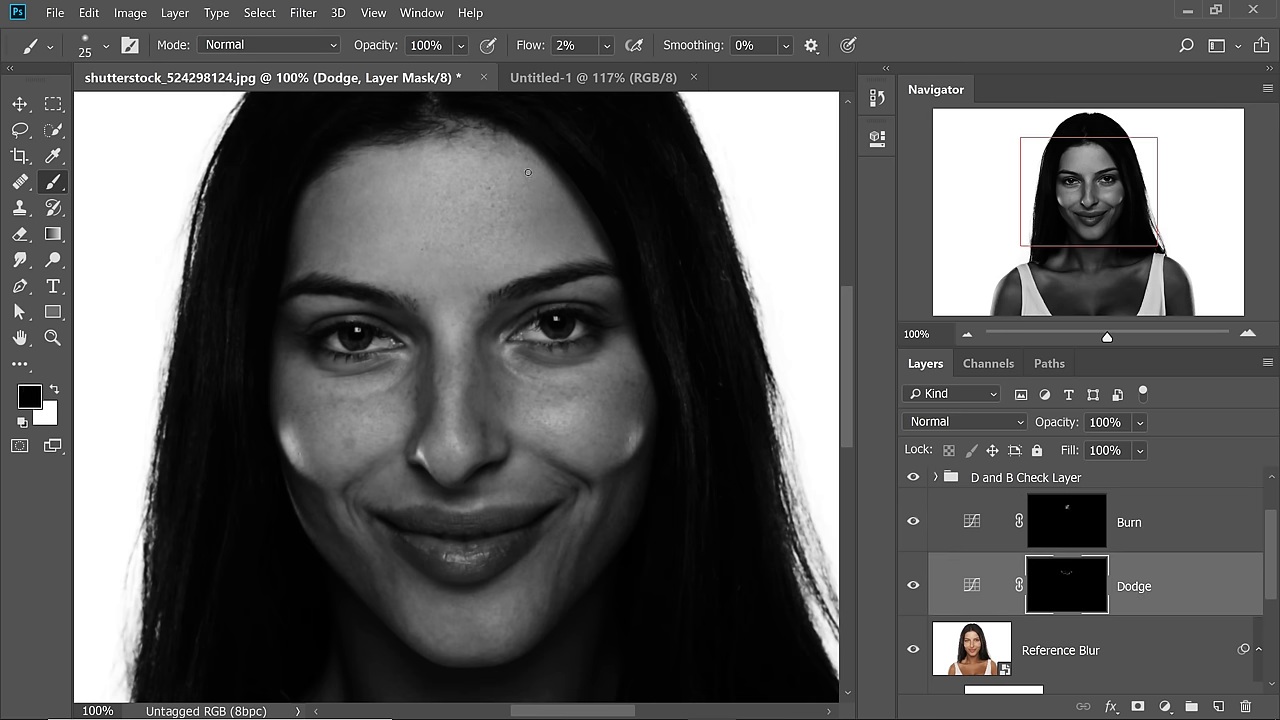
{"action": "key", "text": "x"}
{"action": "key", "text": "bracketleft"}
{"action": "key", "text": "alt+bracketright"}
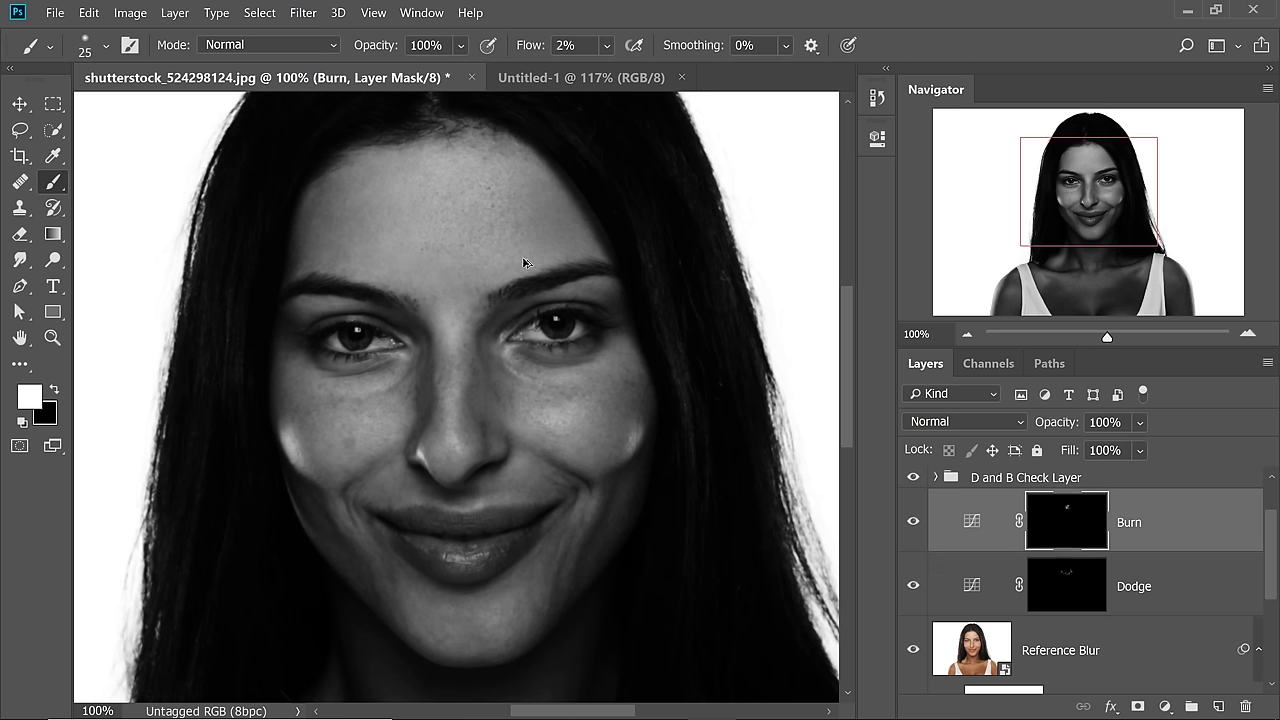
{"action": "key", "text": "alt+bracketleft"}
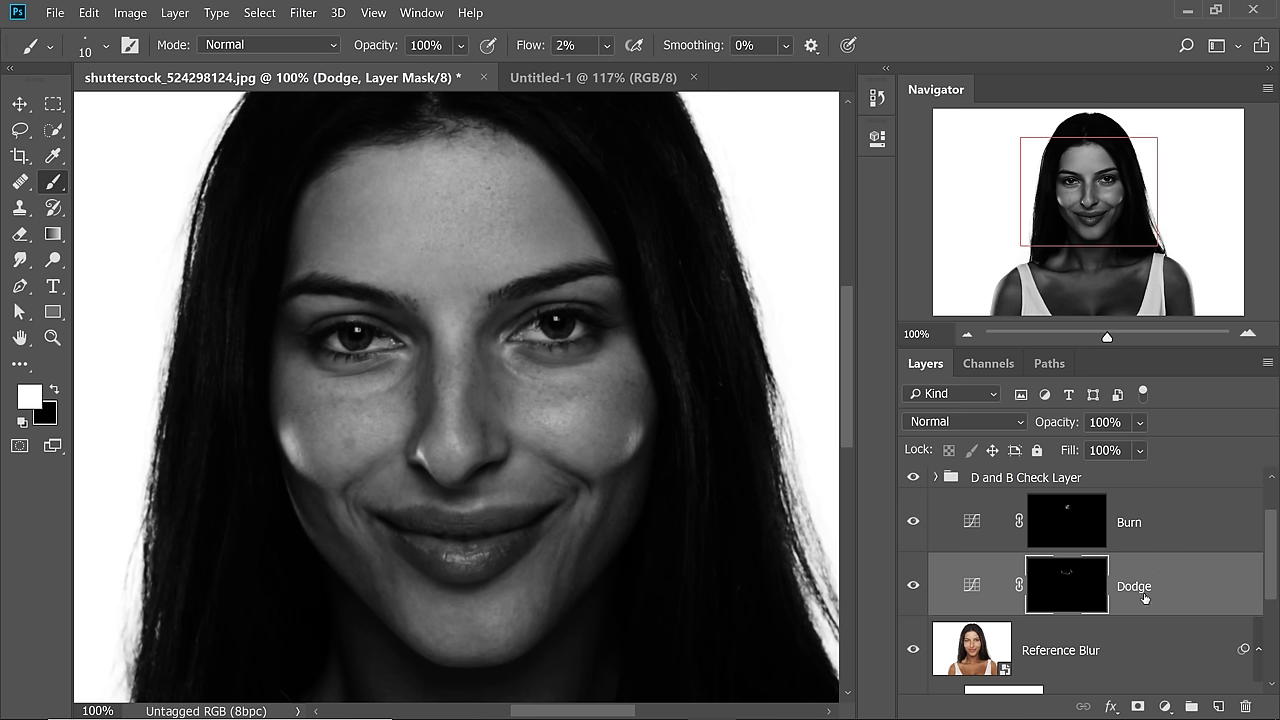
Group the Burn and Dodge layers and name the group D&B
{"action": "left_click", "coordinate": [1178, 535], "text": "ctrl"}
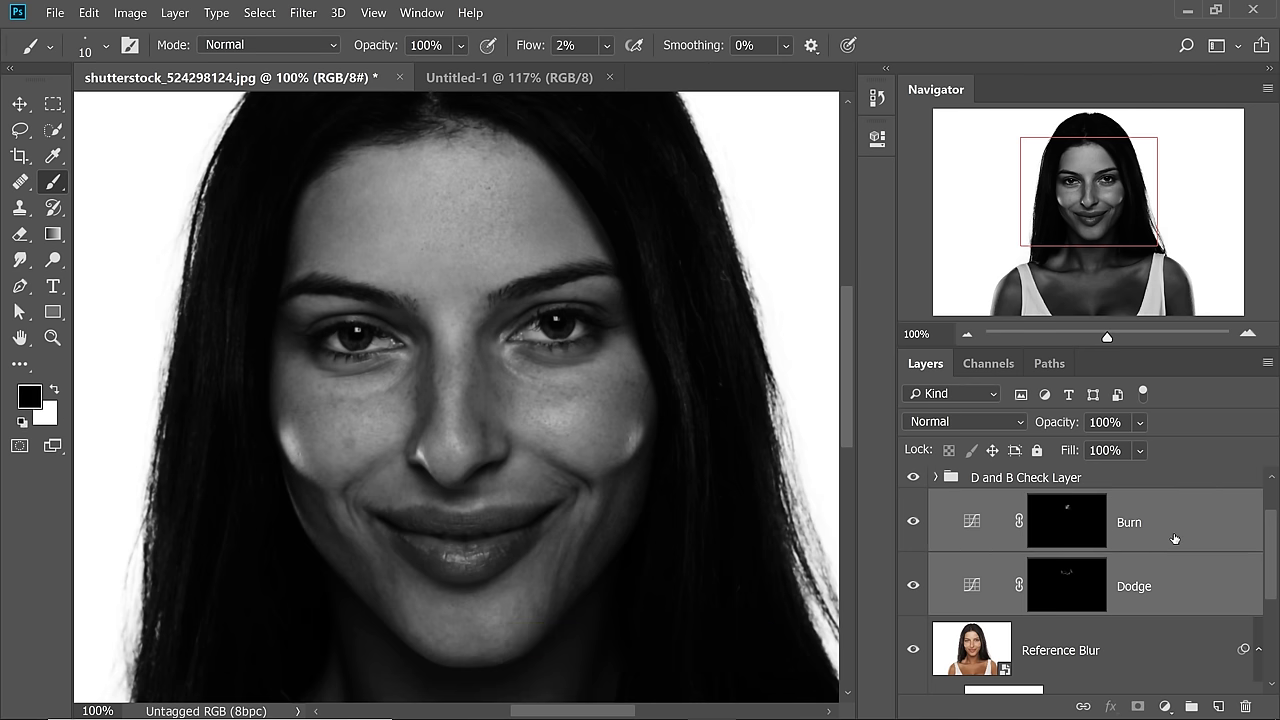
{"action": "key", "text": "ctrl+g"}
{"action": "double_click", "coordinate": [992, 502]}
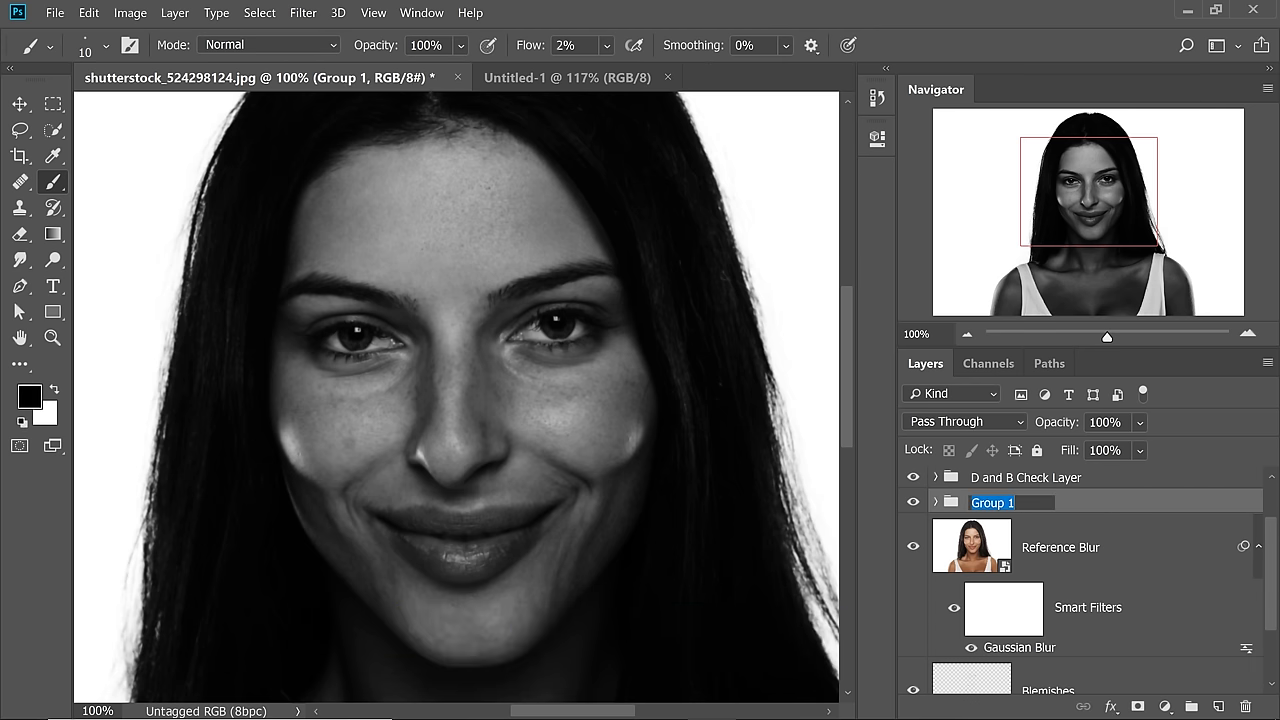
{"action": "type", "text": "D&B"}
{"action": "key", "text": "Return"}
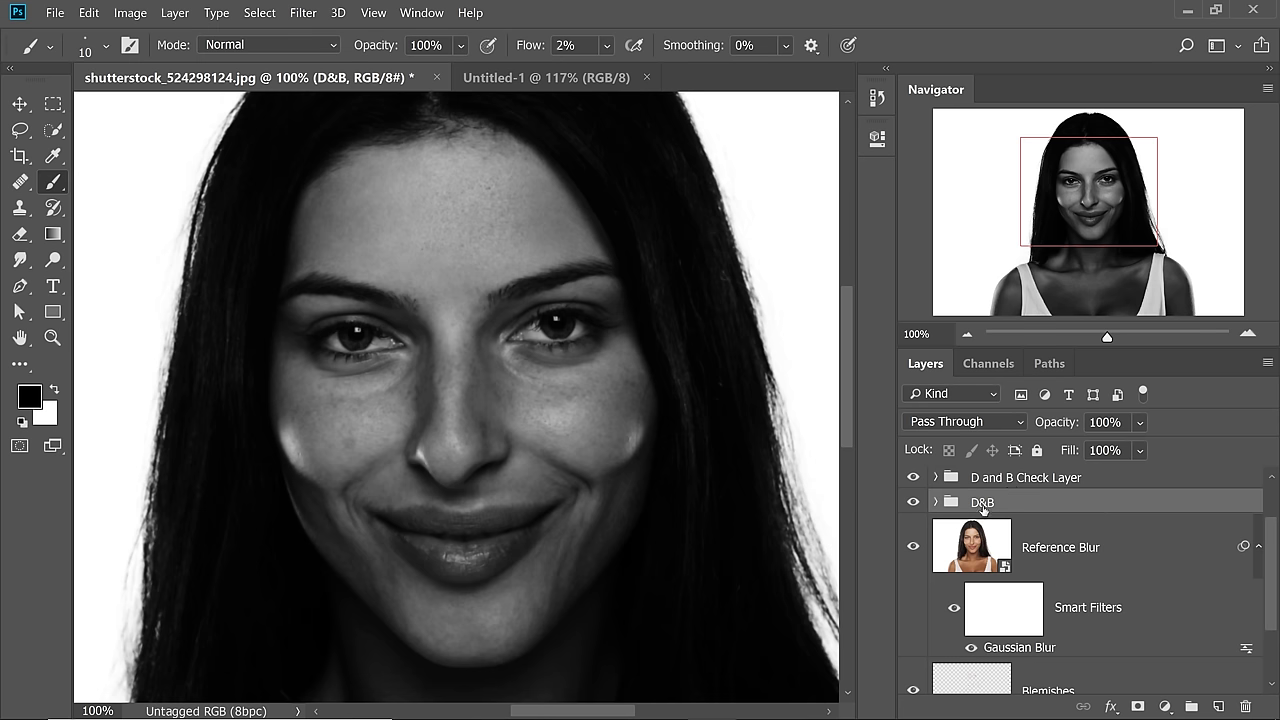
Expand the D&B group and compare the black-and-white forehead with the group hidden and shown
{"action": "left_click", "coordinate": [935, 504]}
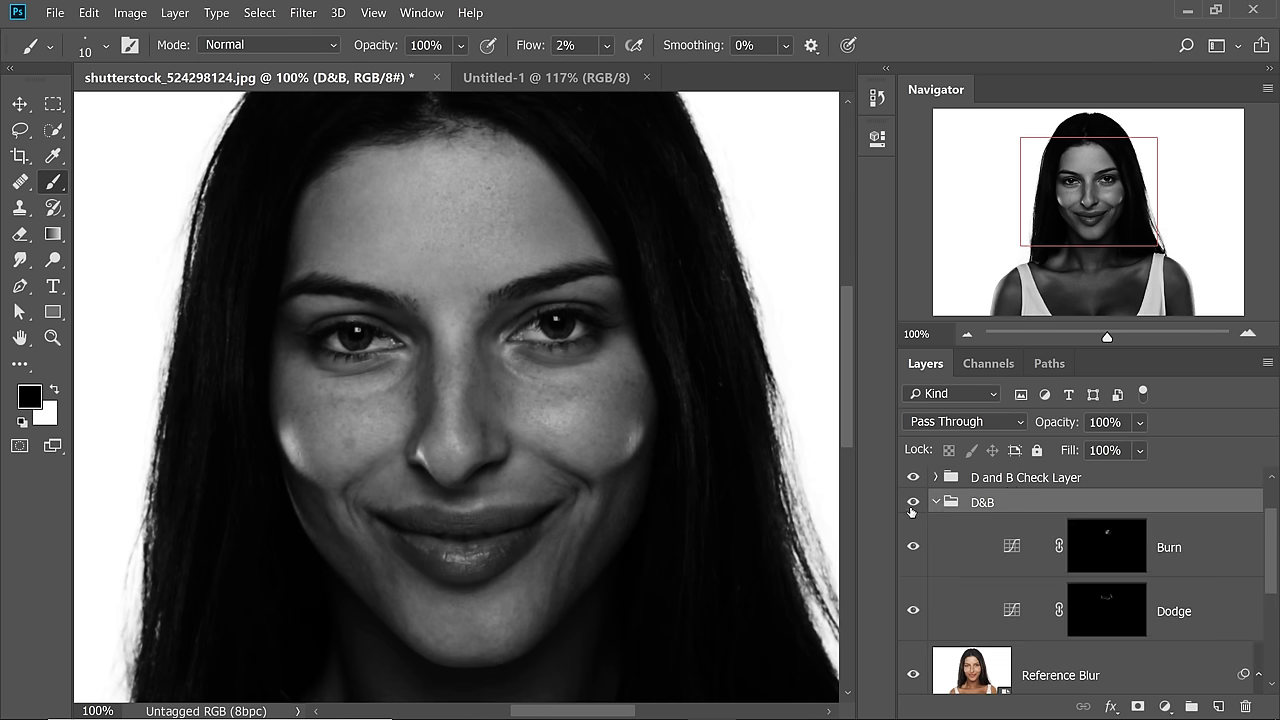
{"action": "left_click", "coordinate": [912, 505]}
{"action": "left_click", "coordinate": [912, 505]}
{"action": "left_click", "coordinate": [913, 505]}
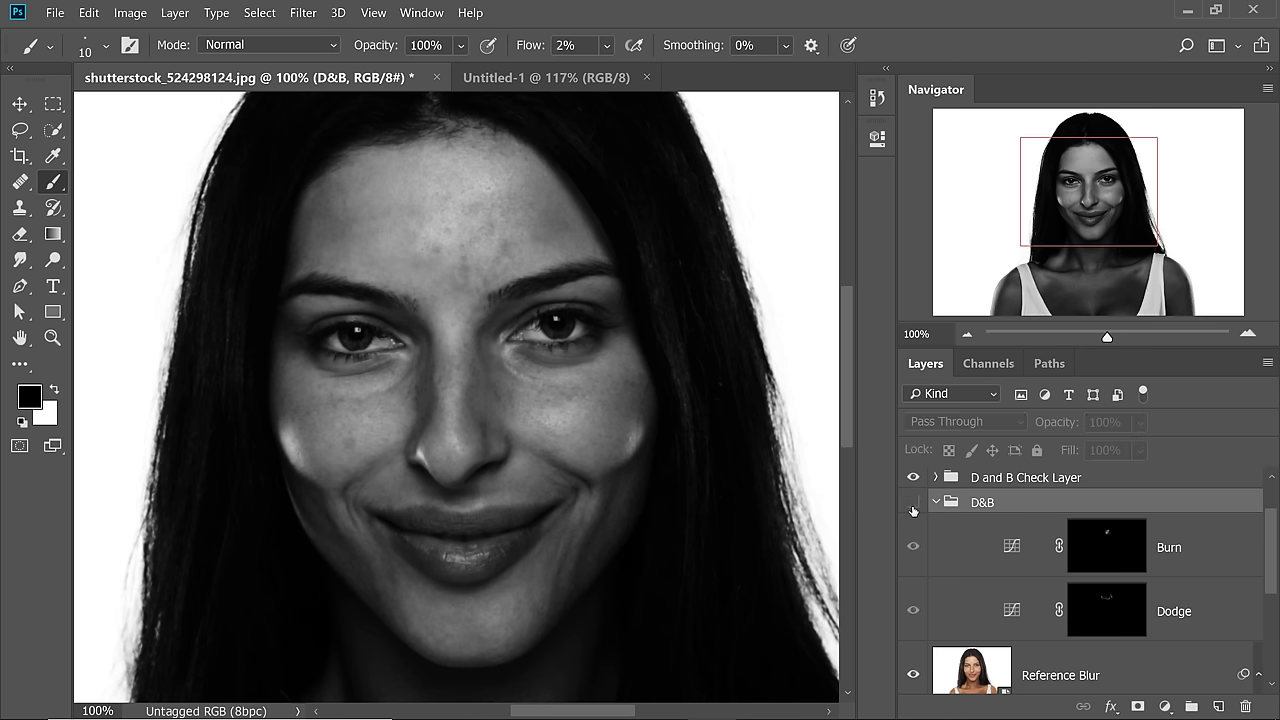
{"action": "left_click", "coordinate": [913, 505]}
{"action": "left_click", "coordinate": [913, 506]}
{"action": "left_click", "coordinate": [913, 507]}
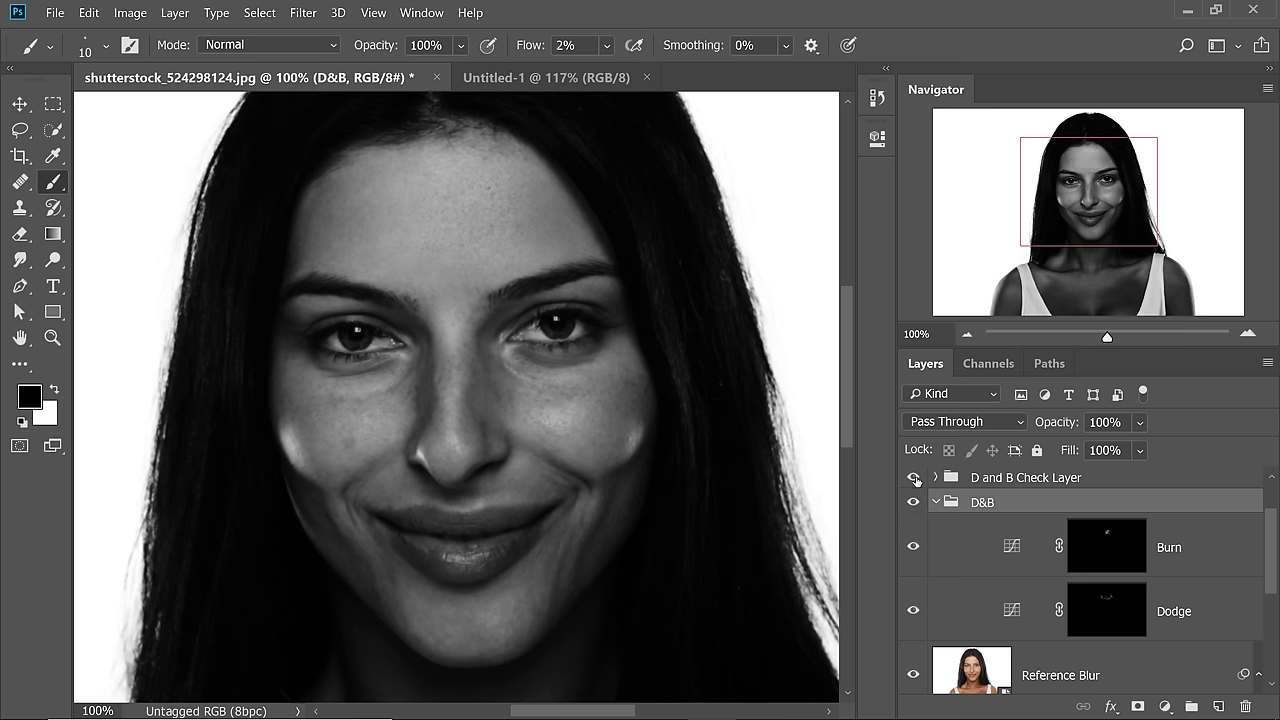
Hide the D and B Check Layer group and Reference Blur, and compare the color portrait with D&B hidden and shown
{"action": "left_click", "coordinate": [914, 479]}
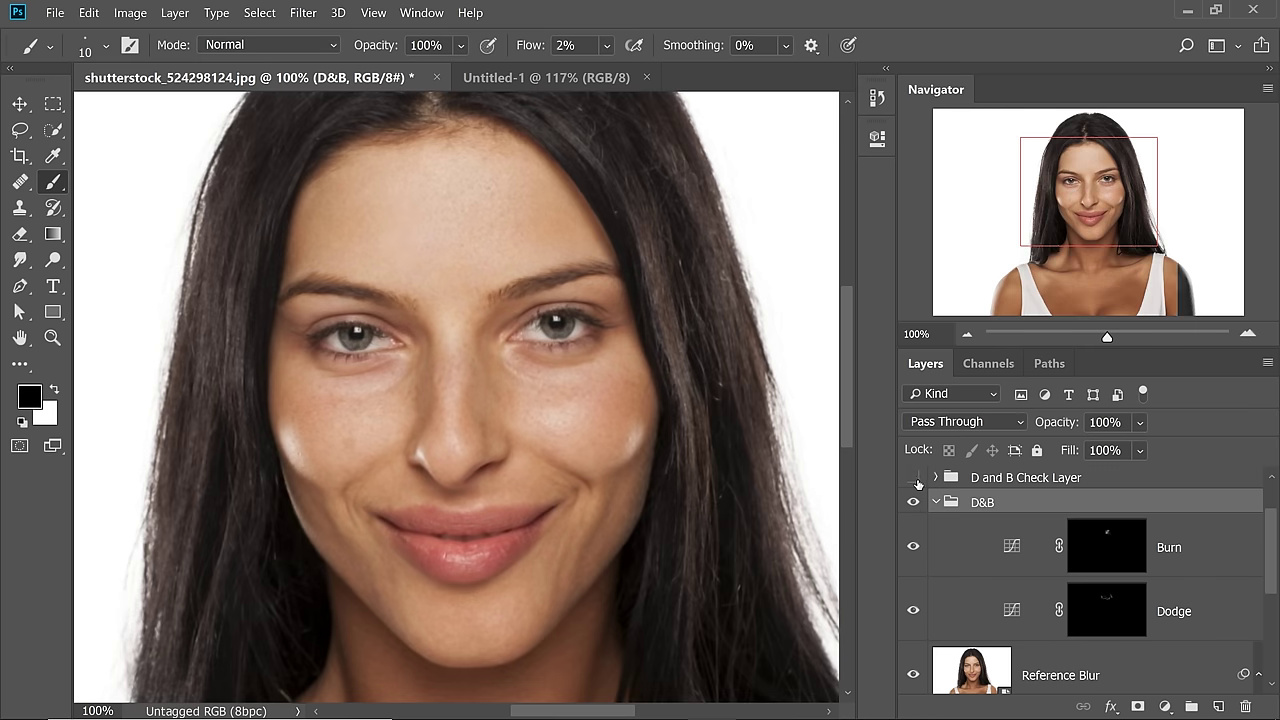
{"action": "left_click", "coordinate": [917, 678]}
{"action": "left_click", "coordinate": [912, 505]}
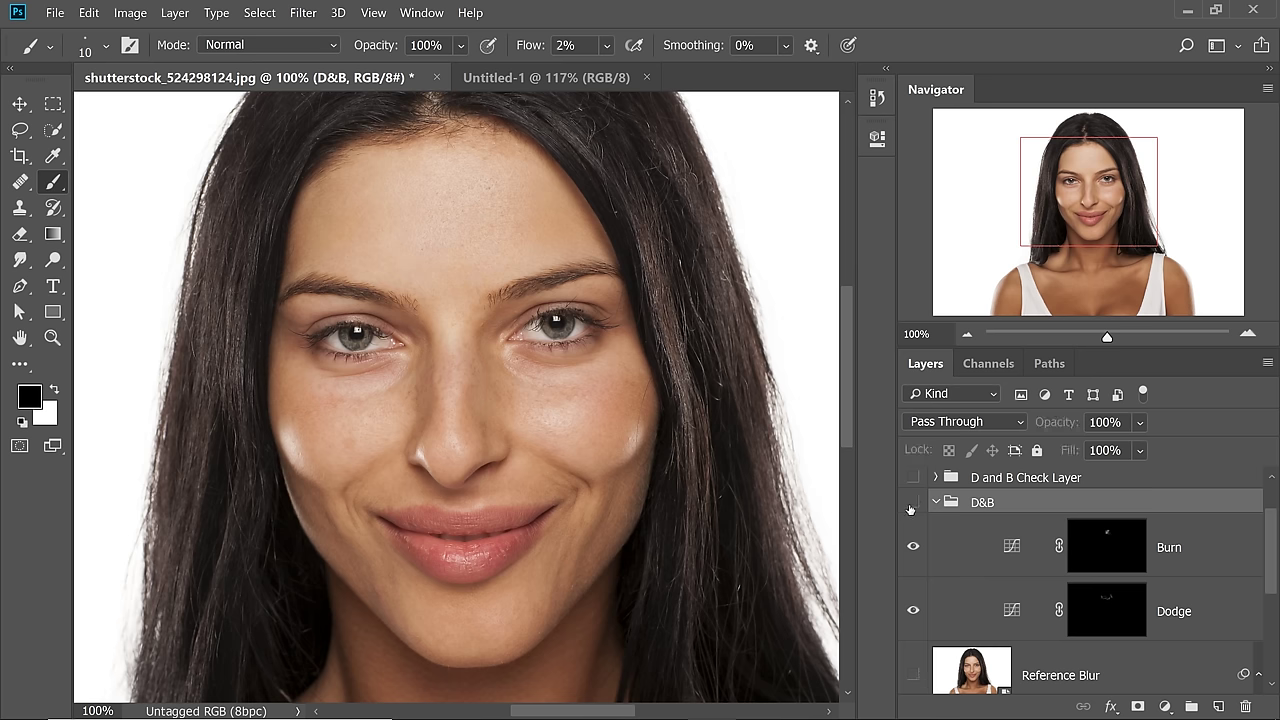
{"action": "left_click", "coordinate": [912, 505]}
{"action": "left_click", "coordinate": [912, 505]}
{"action": "left_click", "coordinate": [912, 505]}
{"action": "left_click", "coordinate": [912, 505]}
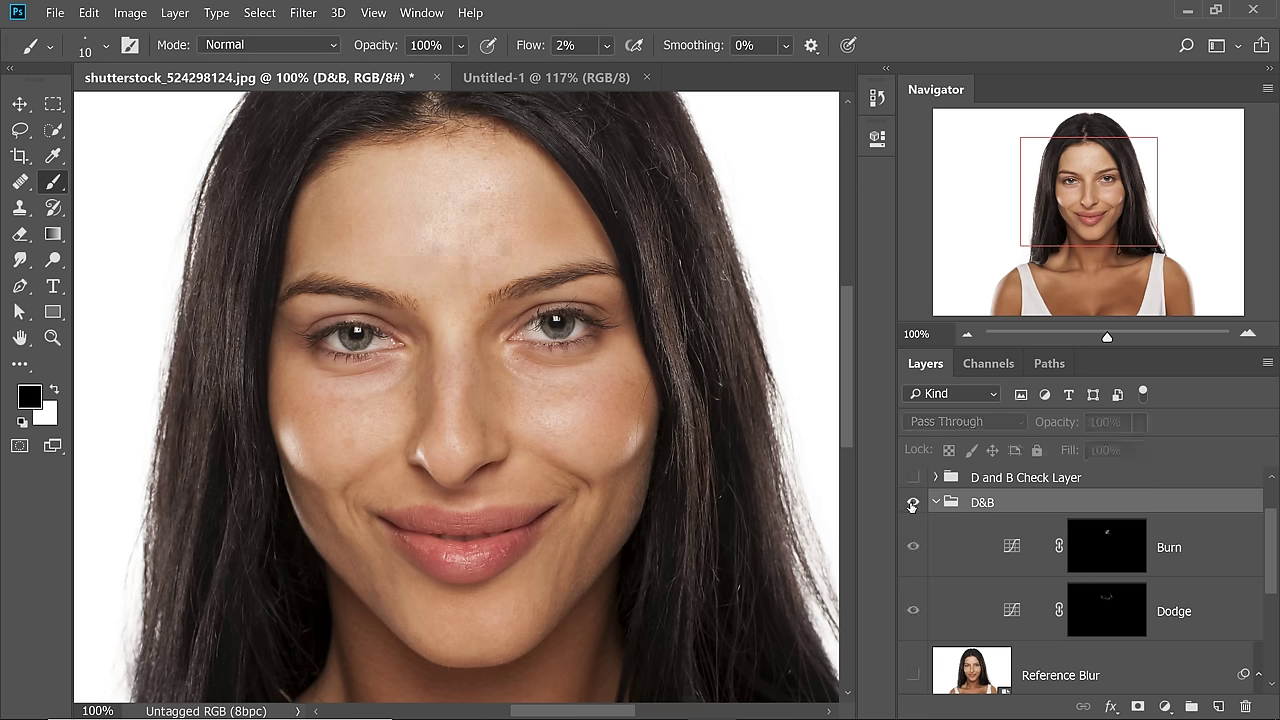
{"action": "left_click", "coordinate": [912, 505]}
{"action": "left_click", "coordinate": [912, 506]}
{"action": "left_click", "coordinate": [912, 507]}
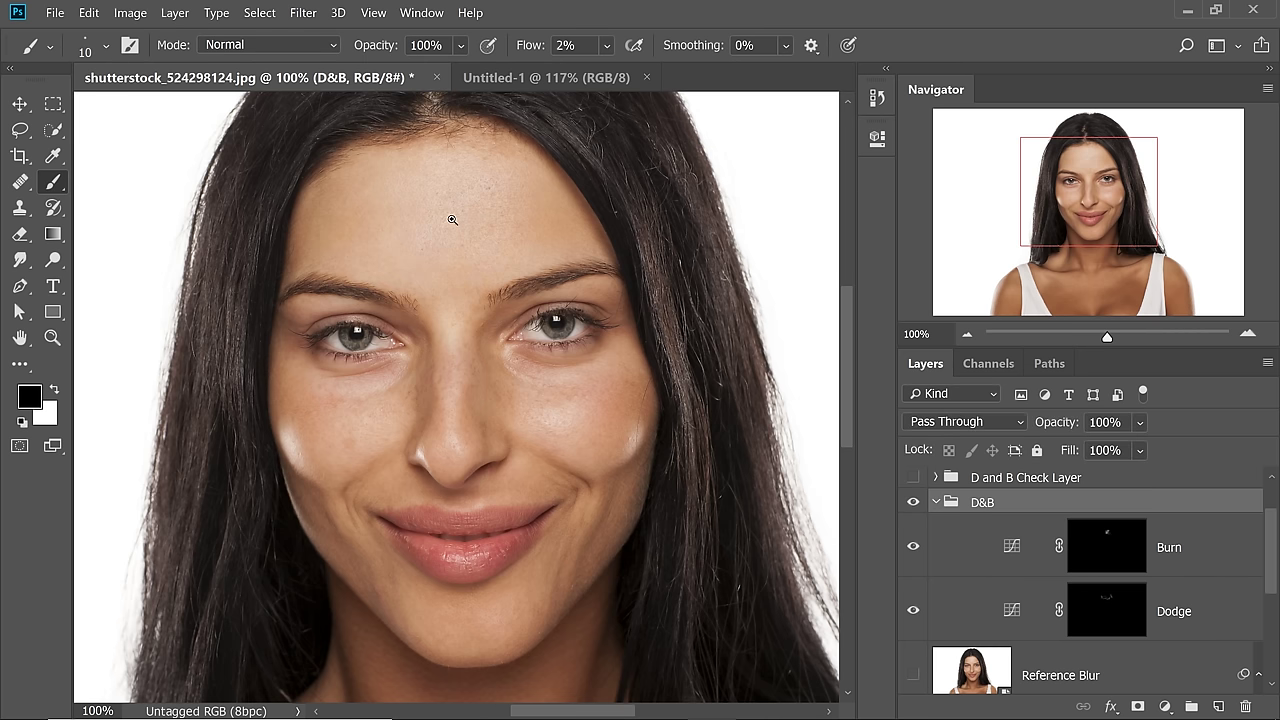
Inspect the forehead's skin texture up close with the D&B group hidden and shown
{"action": "left_click_drag", "start_coordinate": [456, 217], "coordinate": [569, 298]}
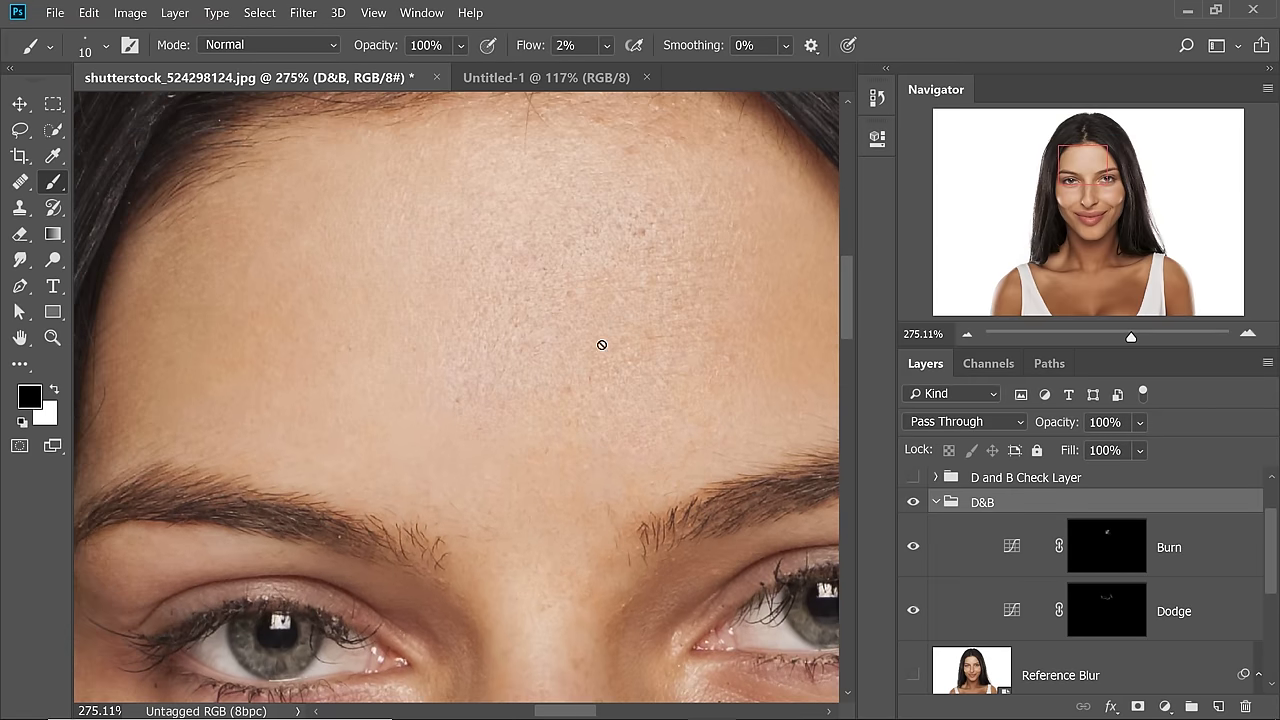
{"action": "left_click", "coordinate": [912, 505]}
{"action": "left_click", "coordinate": [912, 505]}
{"action": "scroll", "coordinate": [624, 400], "scroll_direction": "down", "scroll_amount": 3}
{"action": "left_click_drag", "start_coordinate": [624, 400], "coordinate": [608, 400]}
{"action": "left_click_drag", "start_coordinate": [692, 407], "coordinate": [634, 360]}
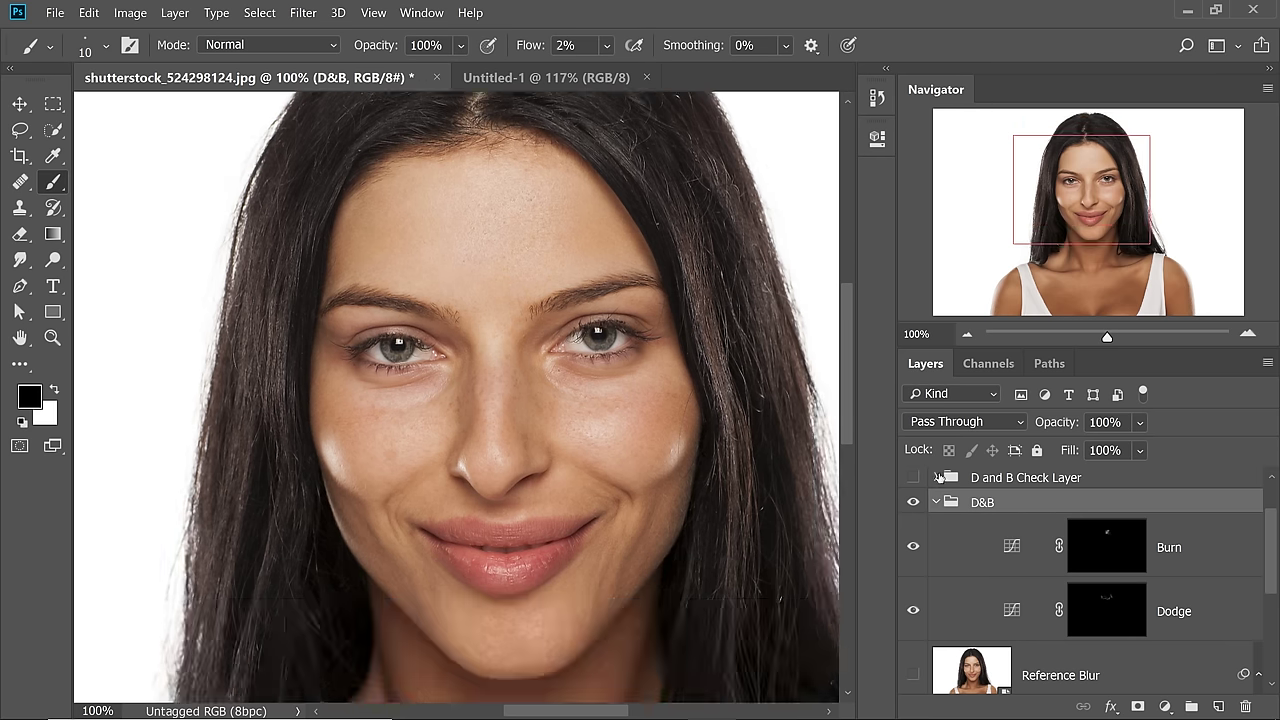
Show the D and B Check Layer group and Reference Blur again, and ready a white 20 px brush on the Dodge mask
{"action": "key", "text": "]"}
{"action": "key", "text": "]"}
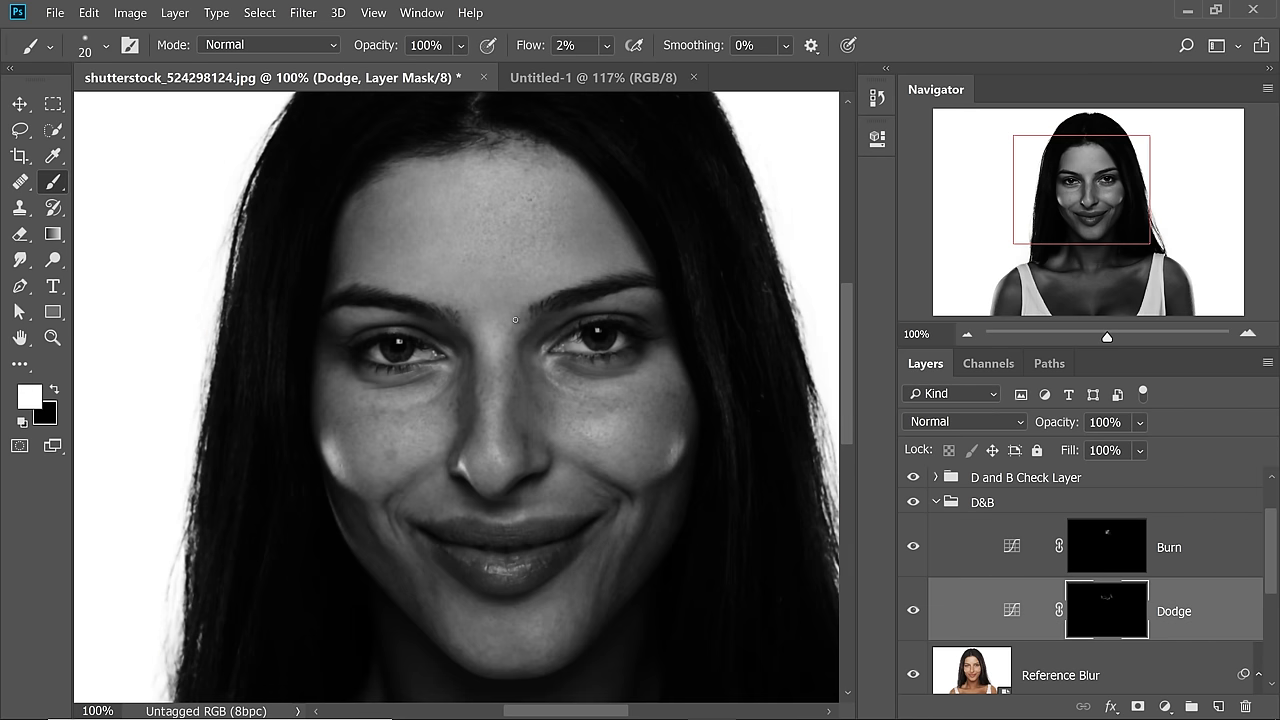
{"action": "scroll", "coordinate": [355, 291], "scroll_direction": "up", "scroll_amount": 2}
{"action": "left_click", "coordinate": [1107, 547]}
{"action": "left_click", "coordinate": [1107, 611]}
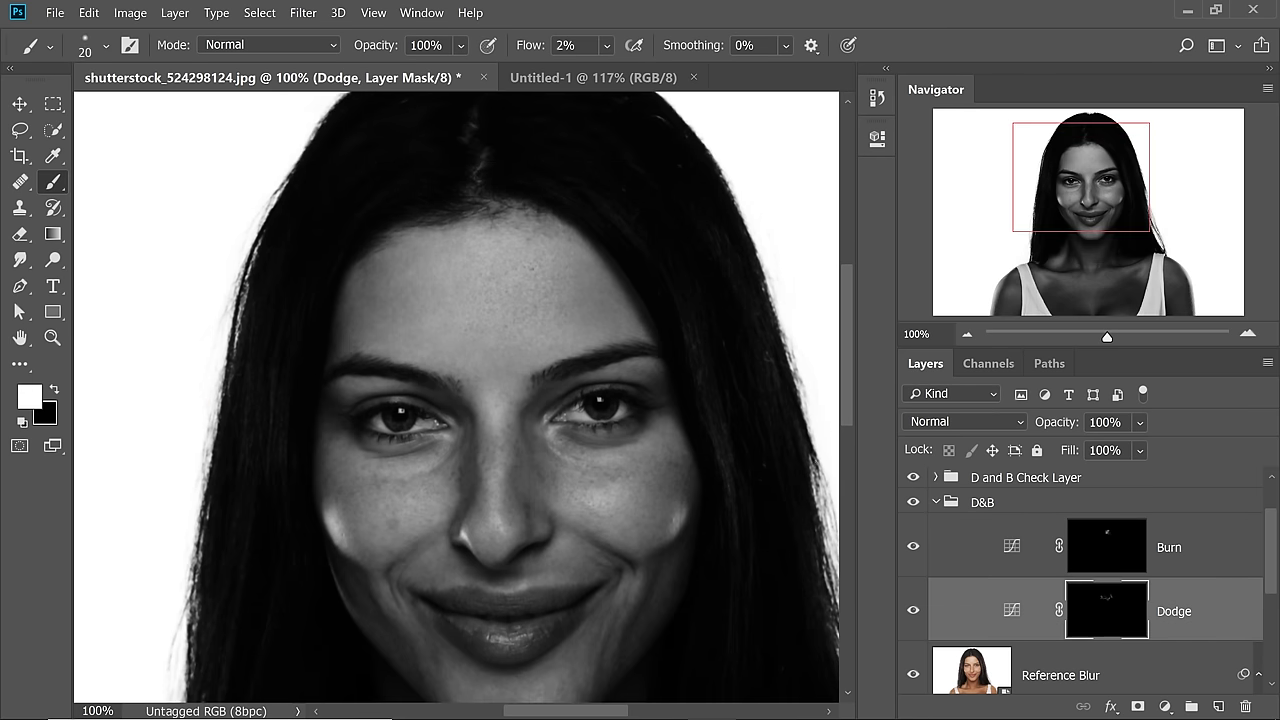
Even out the upper forehead with white strokes on the Dodge and Burn masks, using a 35 px brush for the Burn areas
{"action": "key", "text": "["}
{"action": "left_click", "coordinate": [1107, 547]}
{"action": "key", "text": "]"}
{"action": "left_click", "coordinate": [1107, 611]}
{"action": "key", "text": "["}
{"action": "key", "text": "bracketright"}
{"action": "key", "text": "alt+bracketright"}
{"action": "key", "text": "alt+bracketleft"}
{"action": "key", "text": "alt+bracketright"}
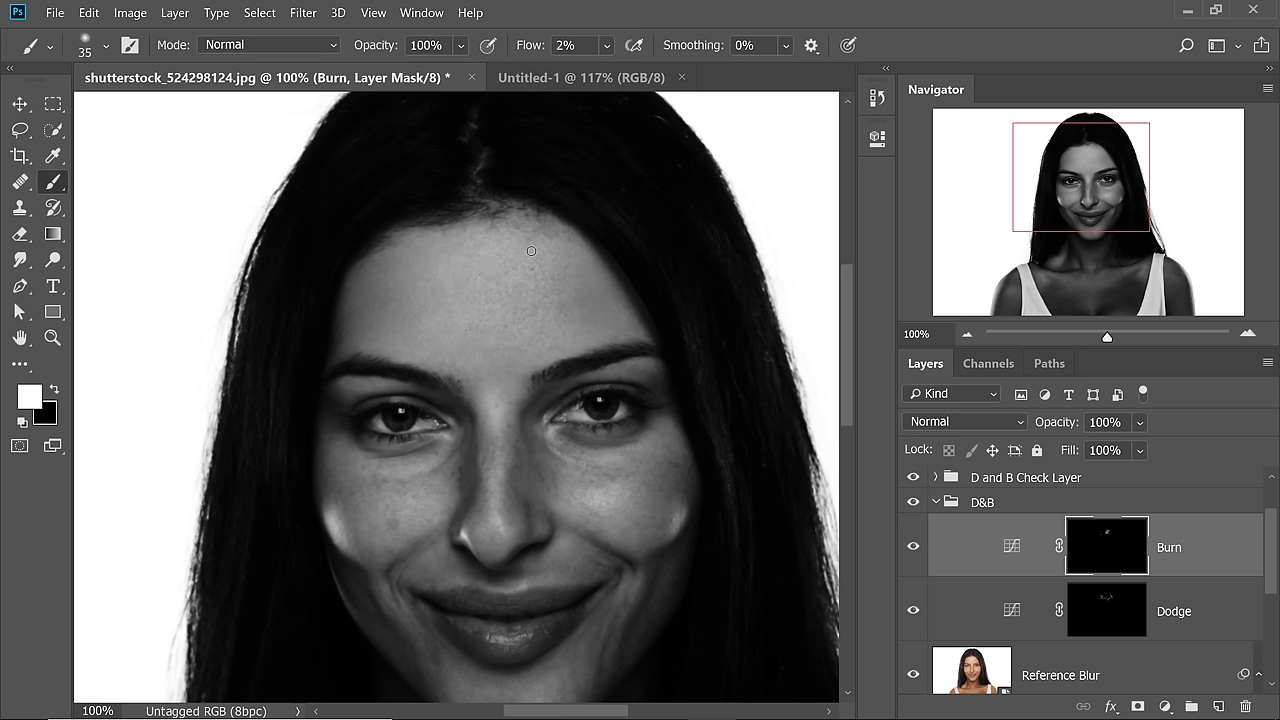
Lighten small dark spots on the forehead by painting white on the Dodge mask with a 10 px brush, alternating with Burn
{"action": "key", "text": "alt+bracketleft"}
{"action": "key", "text": "bracketright"}
{"action": "key", "text": "bracketleft"}
{"action": "key", "text": "bracketleft"}
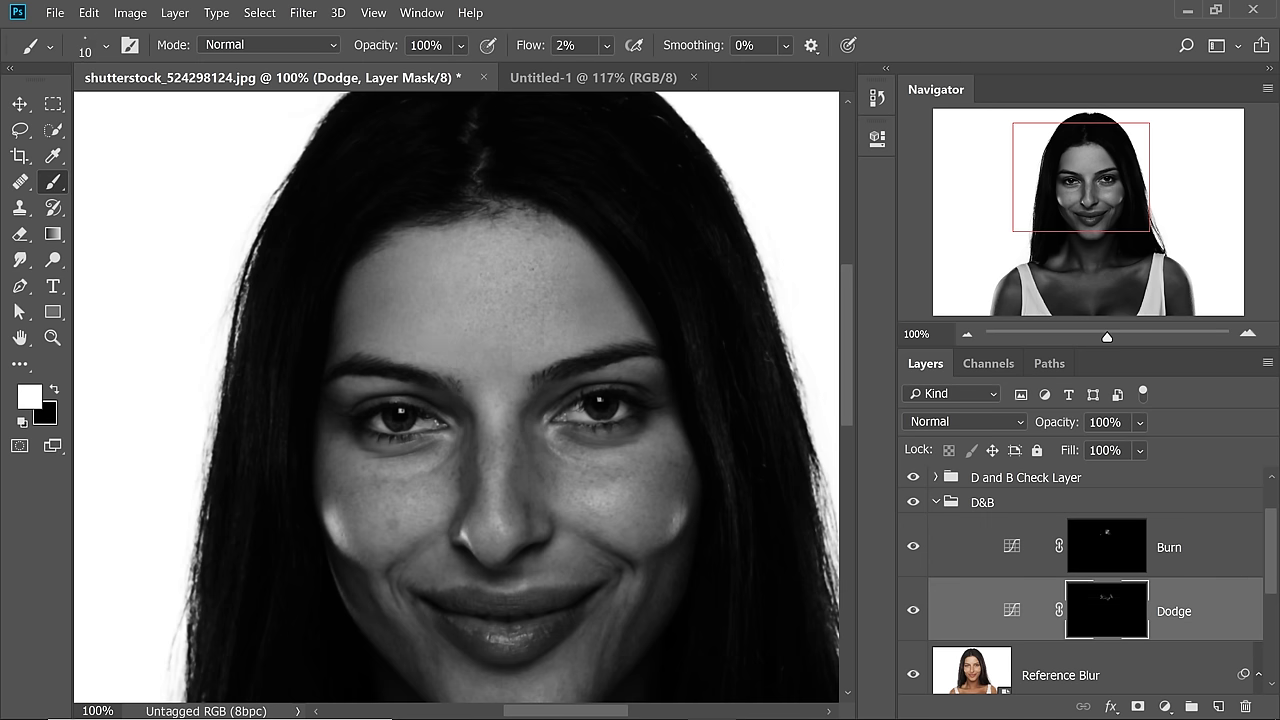
{"action": "key", "text": "bracketright"}
{"action": "key", "text": "alt+bracketright"}
{"action": "key", "text": "alt+bracketleft"}
{"action": "key", "text": "bracketright"}
{"action": "key", "text": "bracketleft"}
{"action": "key", "text": "bracketleft"}
Lighten the fine dark pores in the middle of the forehead on the Dodge mask with a brush of about 7 px
{"action": "scroll", "coordinate": [532, 268], "scroll_direction": "up", "scroll_amount": 6}
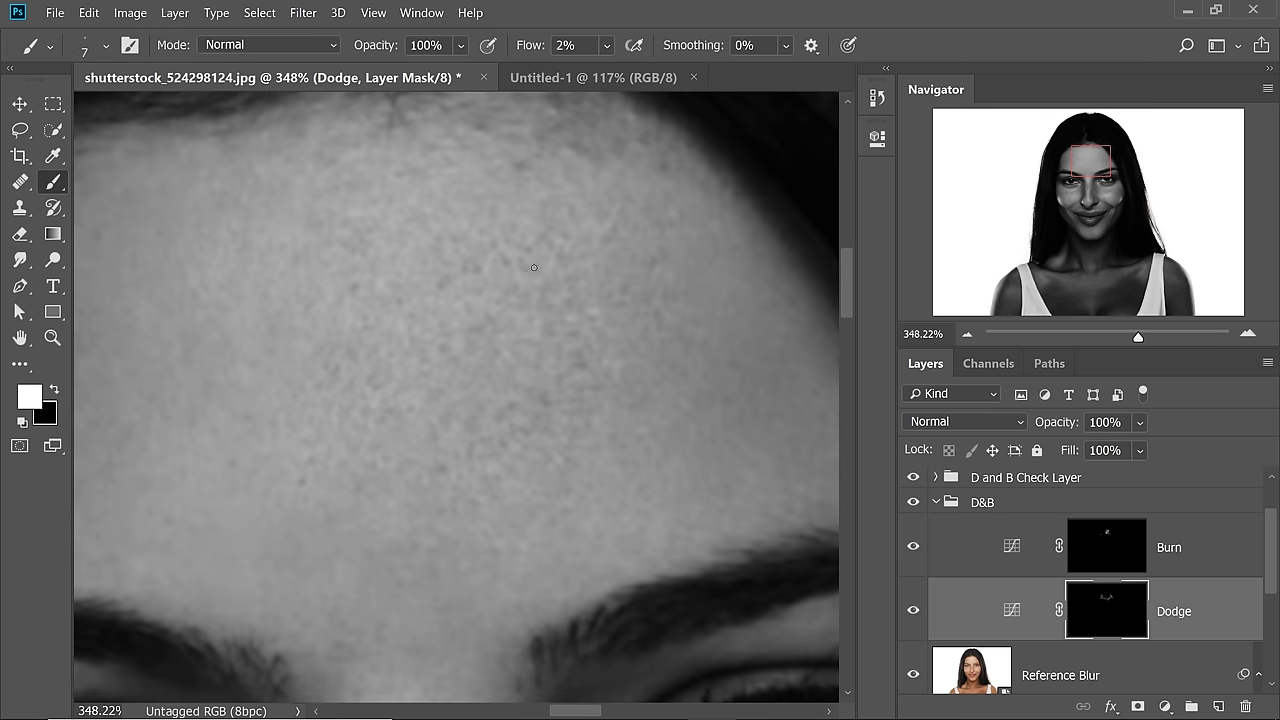
{"action": "key", "text": "bracketleft"}
{"action": "key", "text": "bracketleft"}
{"action": "key", "text": "bracketleft"}
{"action": "key", "text": "bracketleft"}
{"action": "key", "text": "bracketleft"}
{"action": "key", "text": "bracketright"}
{"action": "key", "text": "bracketright"}
{"action": "key", "text": "bracketright"}
{"action": "key", "text": "bracketright"}
{"action": "key", "text": "bracketright"}
{"action": "key", "text": "bracketright"}
{"action": "scroll", "coordinate": [507, 227], "scroll_direction": "down", "scroll_amount": 3}
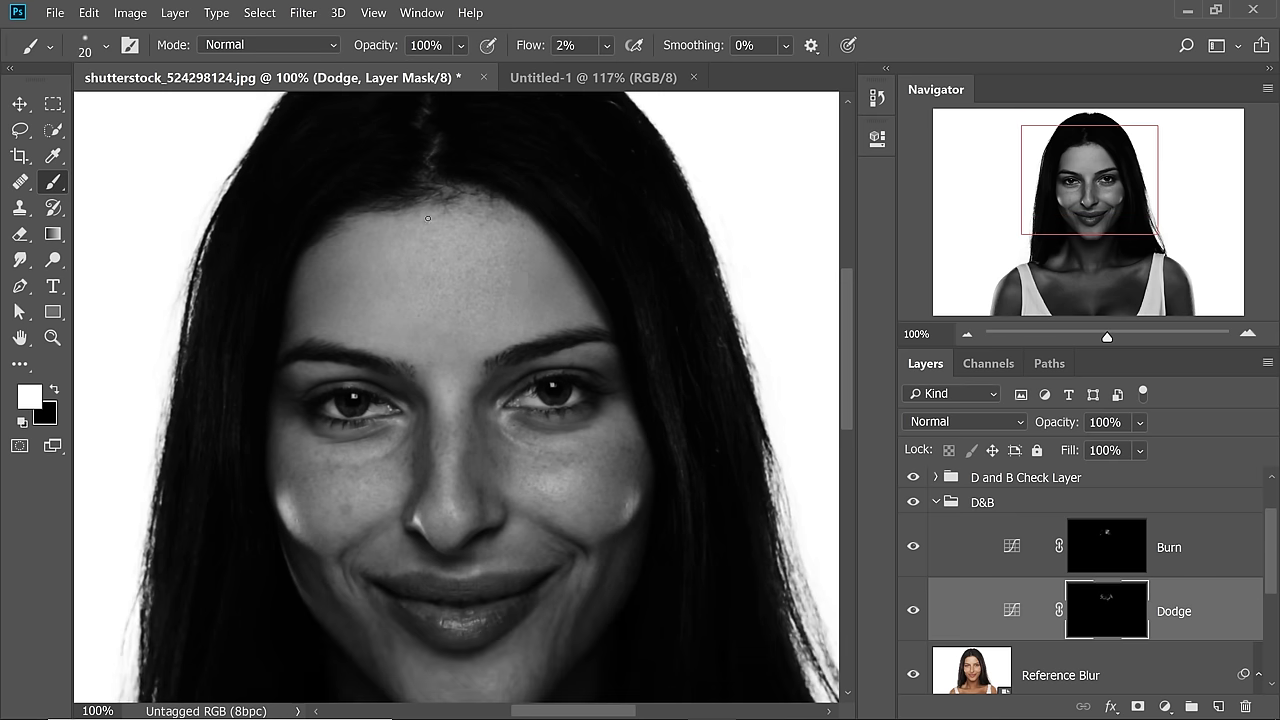
Blend the remaining dark areas of the forehead on the Dodge mask with a 35 px brush
{"action": "left_click_drag", "start_coordinate": [556, 423], "coordinate": [576, 356]}
{"action": "key", "text": "bracketright"}
{"action": "key", "text": "bracketright"}
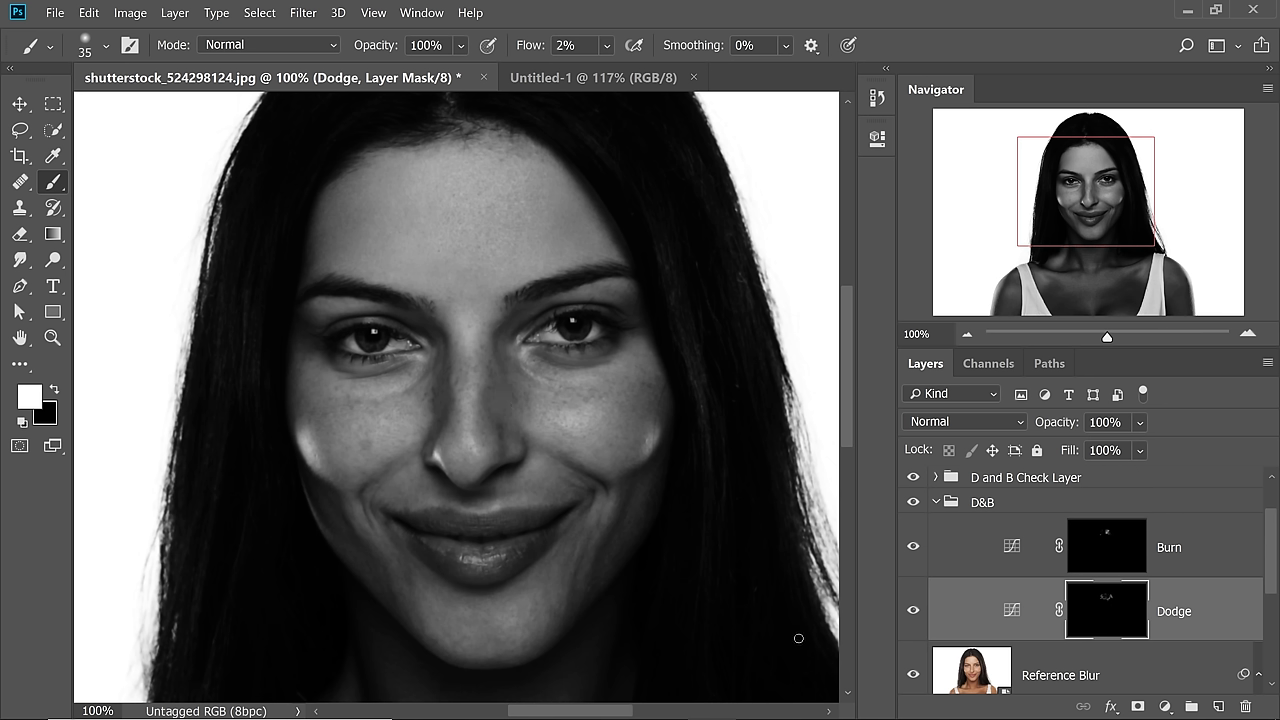
Set the radius of the Reference Blur layer's Gaussian Blur smart filter to 6 pixels
{"action": "left_click_drag", "start_coordinate": [1268, 574], "coordinate": [1268, 582]}
{"action": "scroll", "coordinate": [1268, 580], "scroll_direction": "down", "scroll_amount": 3}
{"action": "scroll", "coordinate": [1150, 610], "scroll_direction": "down", "scroll_amount": 2}
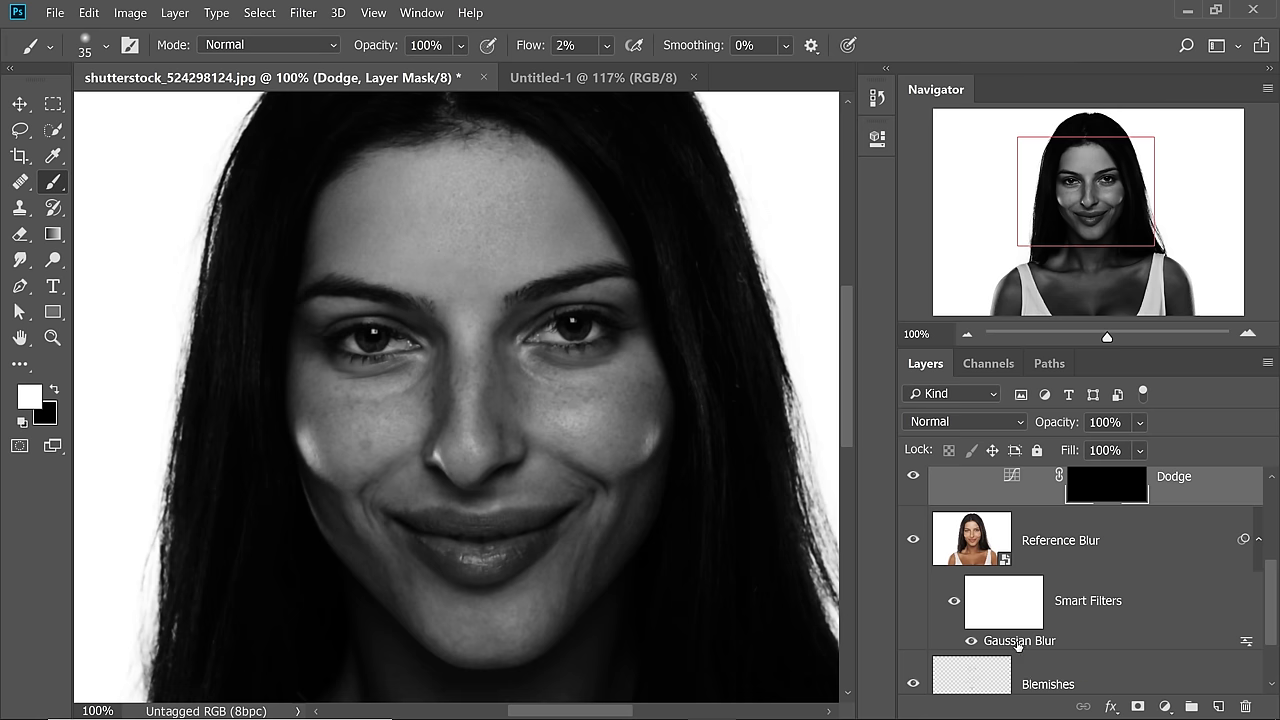
{"action": "double_click", "coordinate": [1020, 642]}
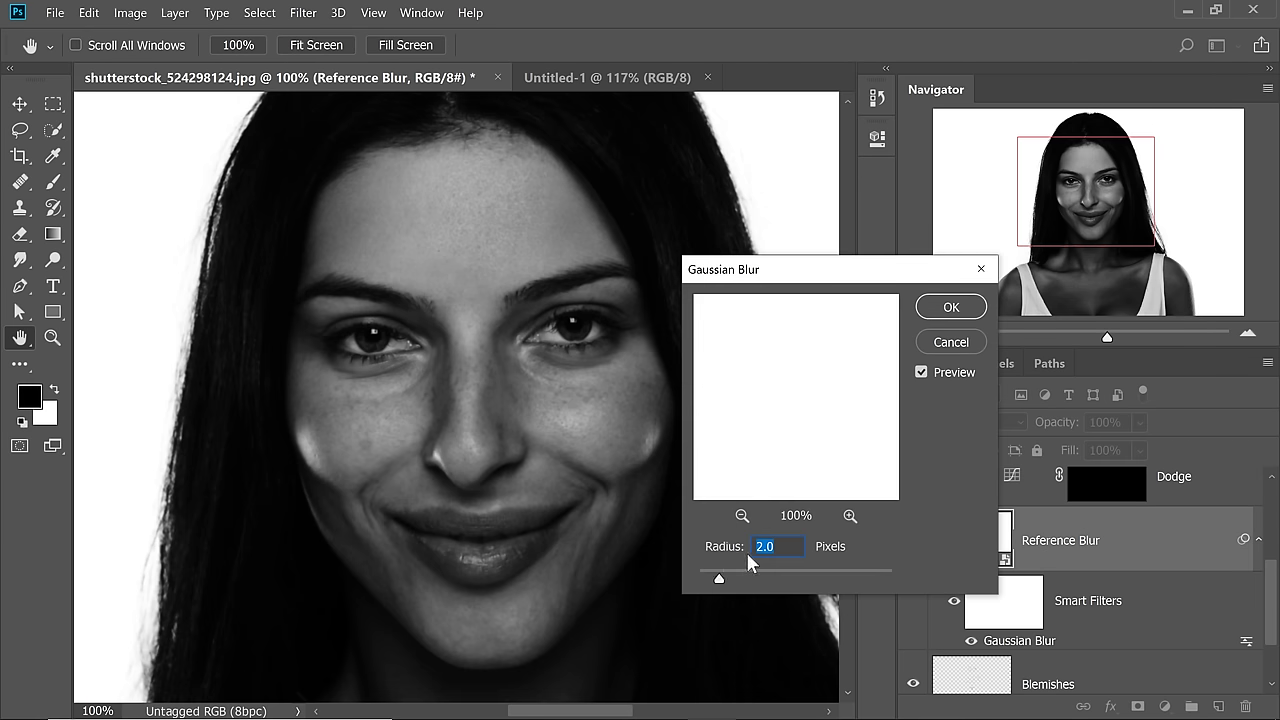
{"action": "key", "text": "Up"}
{"action": "key", "text": "Up"}
{"action": "key", "text": "Up"}
{"action": "key", "text": "Up"}
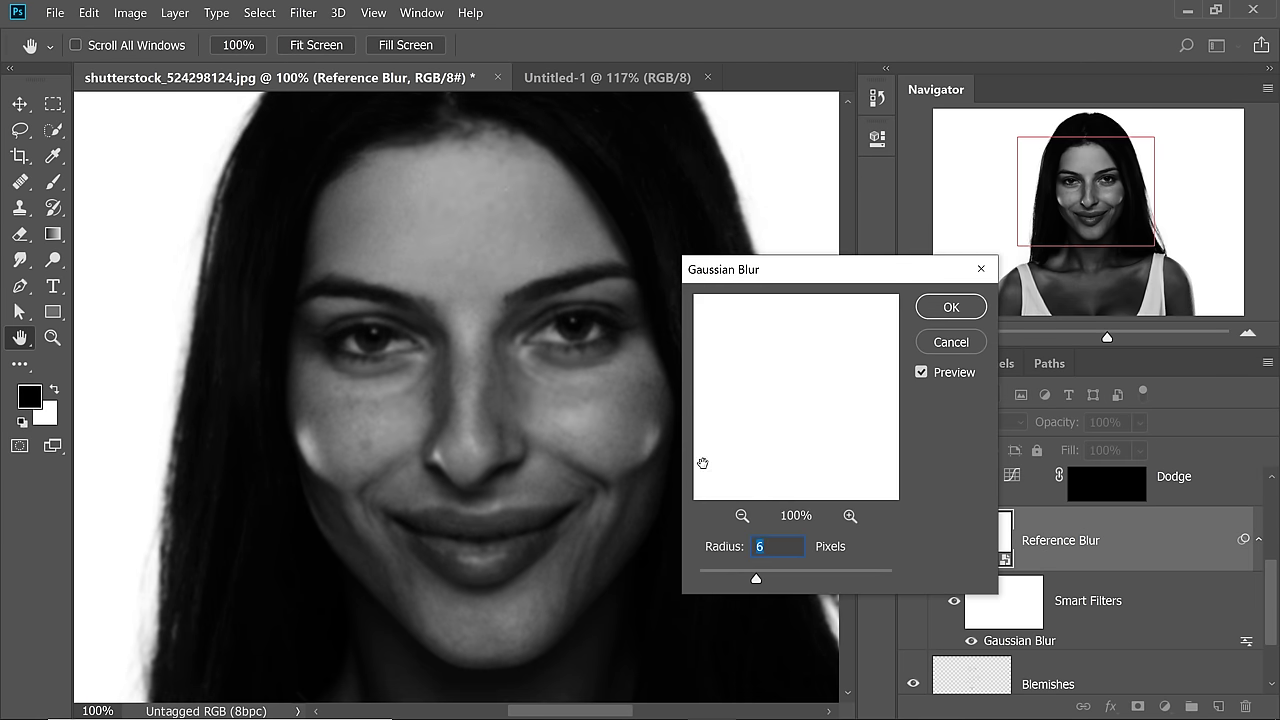
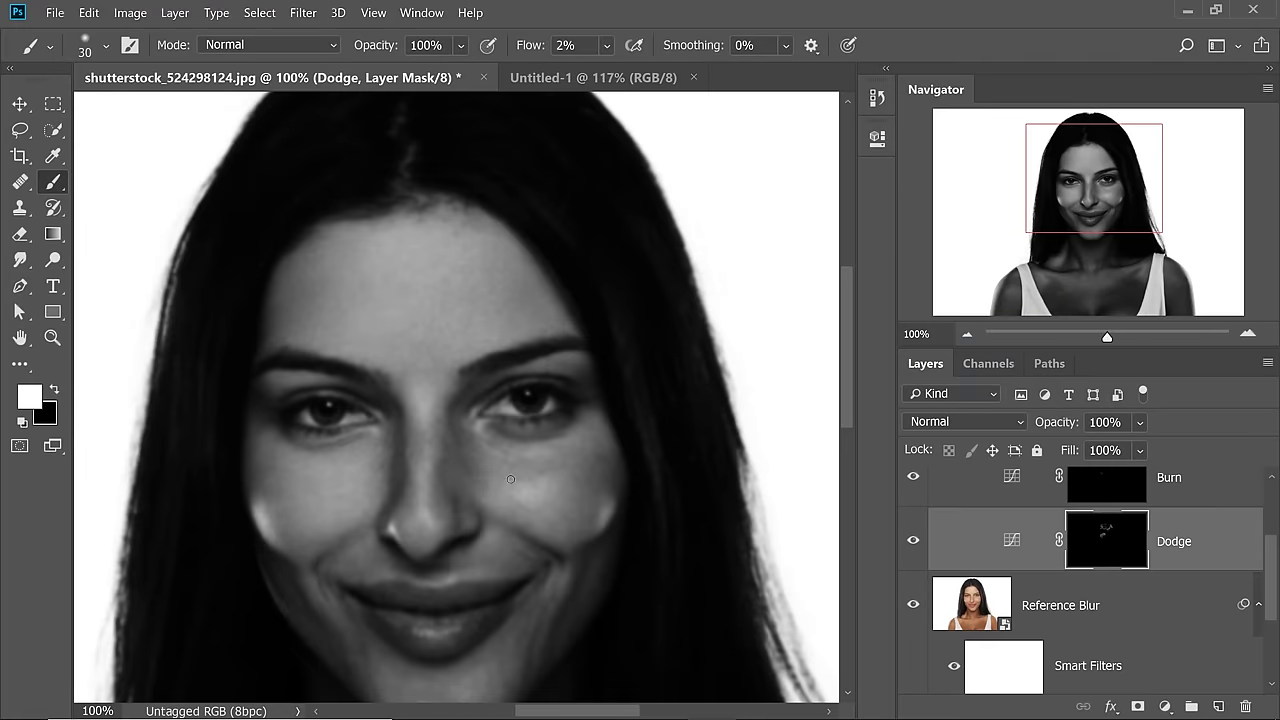
Even the patches on the cheek beneath the eye on the Dodge mask with a brush of about 20 to 30 px
{"action": "key", "text": "bracketright"}
{"action": "key", "text": "bracketright"}
{"action": "key", "text": "x"}
{"action": "key", "text": "x"}
{"action": "key", "text": "bracketleft"}
{"action": "key", "text": "bracketleft"}
{"action": "key", "text": "bracketleft"}
{"action": "key", "text": "bracketleft"}
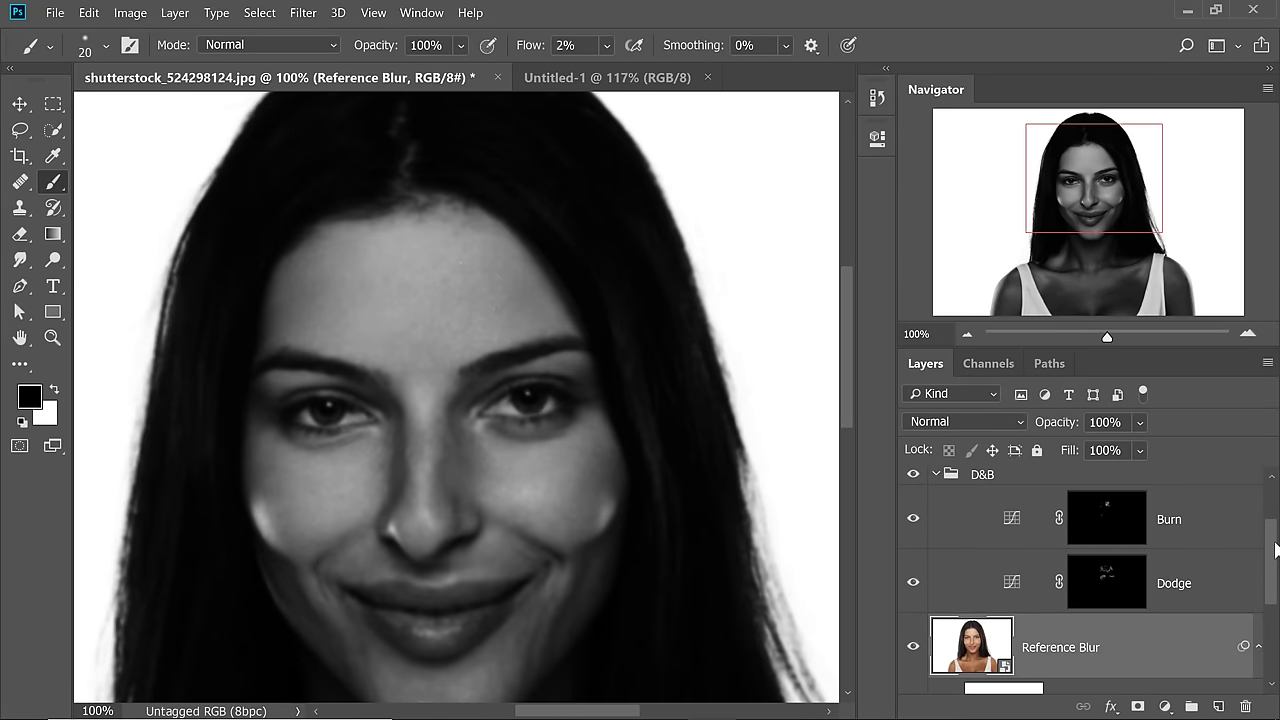
Set the radius of the Reference Blur layer's Gaussian Blur smart filter to 2 pixels
{"action": "scroll", "coordinate": [1275, 548], "scroll_direction": "down", "scroll_amount": 2}
{"action": "double_click", "coordinate": [1038, 628]}
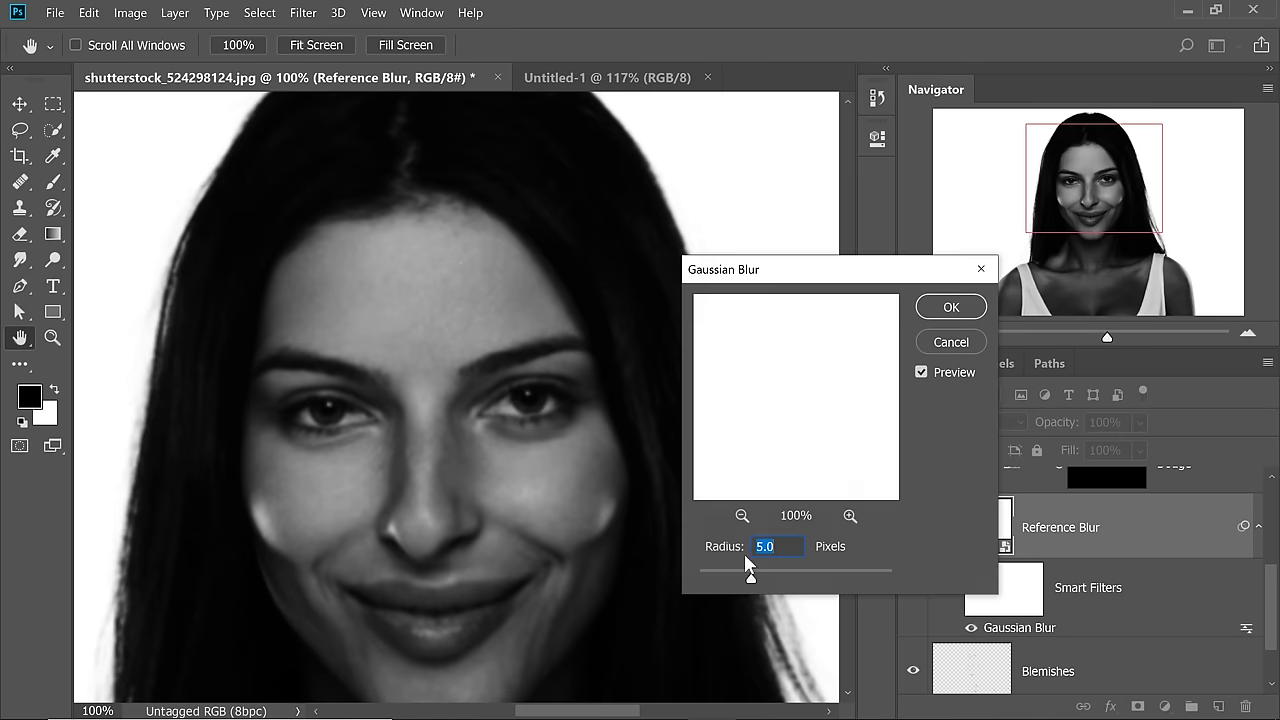
{"action": "type", "text": "2"}
{"action": "left_click", "coordinate": [948, 307]}
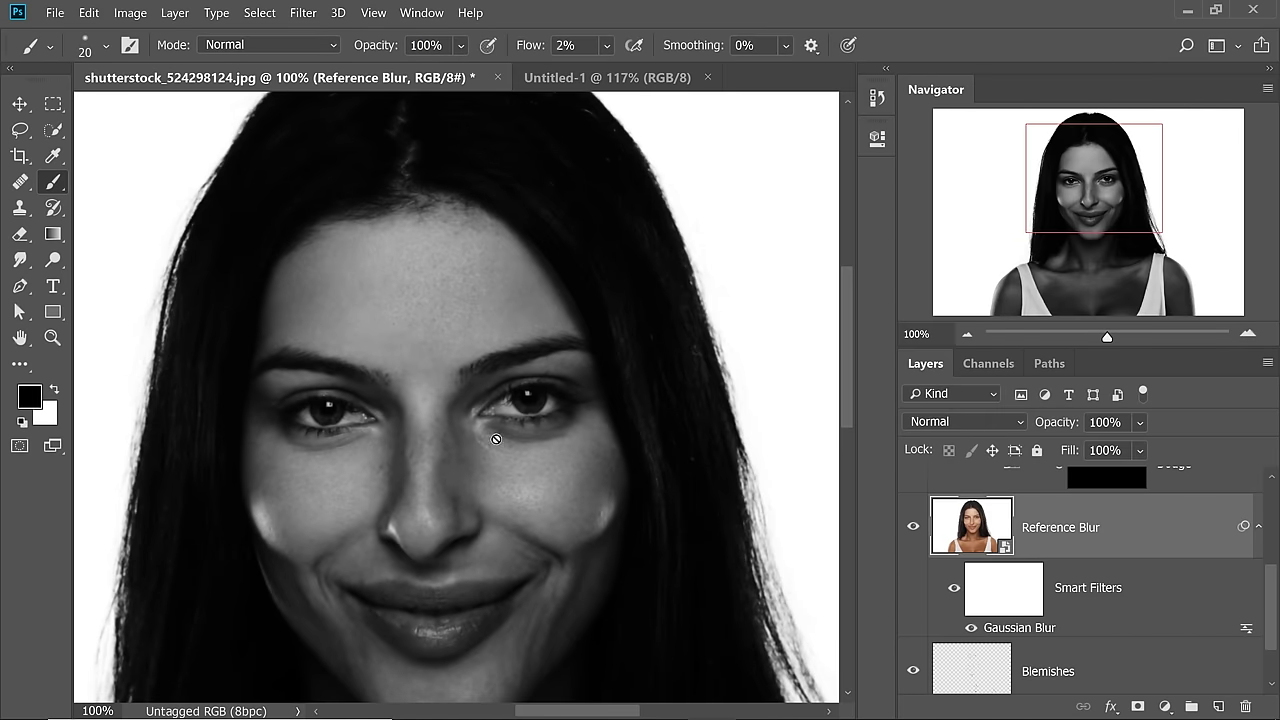
Even the fine spots below the inner corner of the eye with a 7 px brush on the Dodge and Burn masks
{"action": "scroll", "coordinate": [1276, 580], "scroll_direction": "up", "scroll_amount": 2}
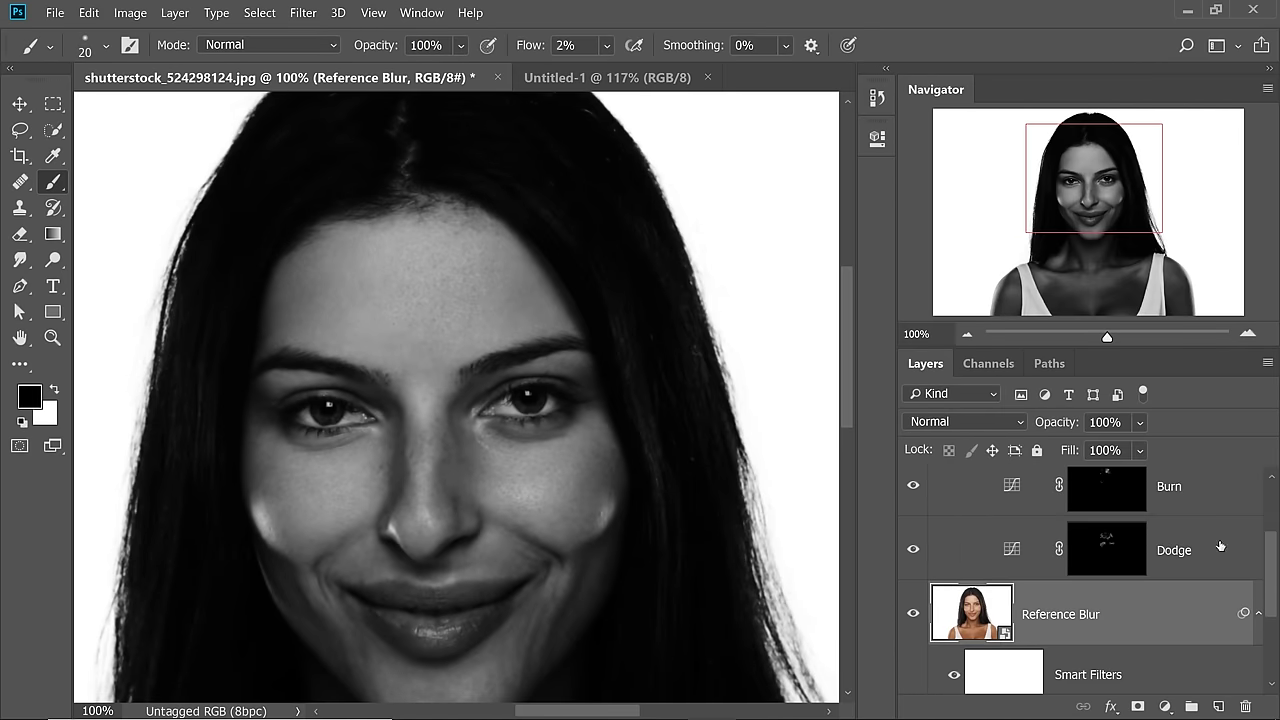
{"action": "left_click", "coordinate": [1106, 548]}
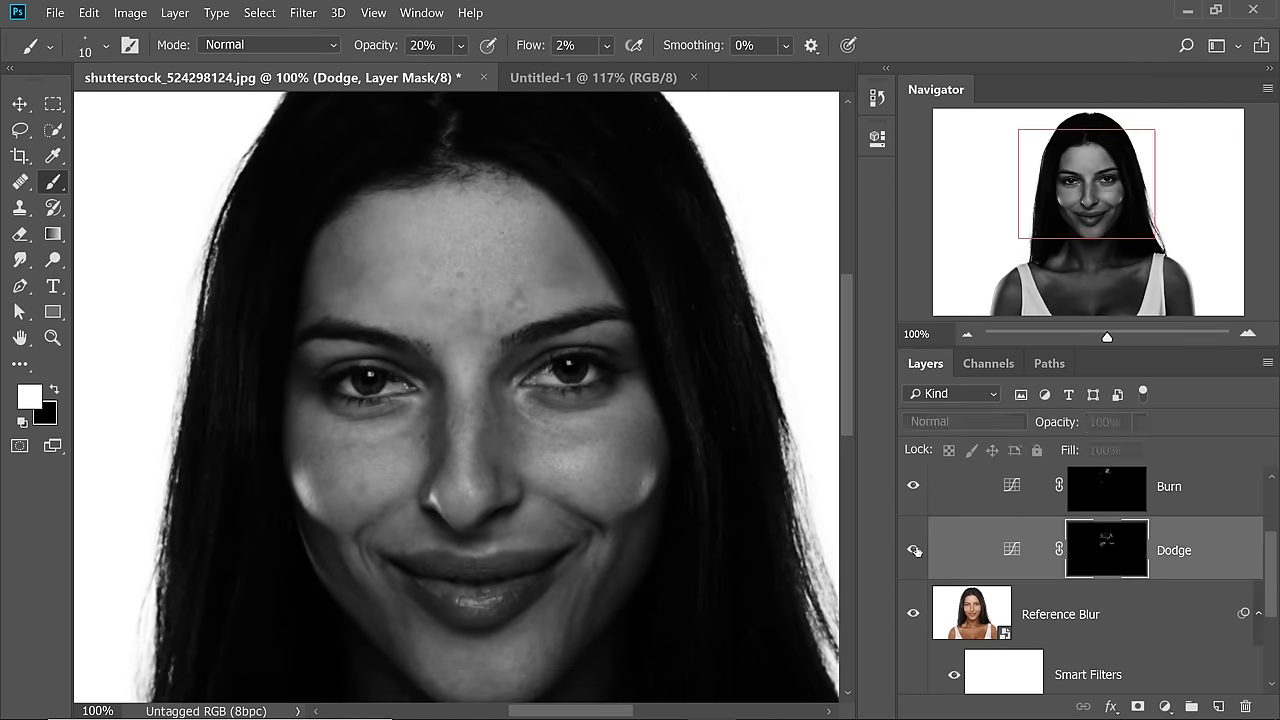
{"action": "key", "text": "]"}
{"action": "mouse_move", "coordinate": [536, 418]}
{"action": "left_mouse_down"}
{"action": "mouse_move", "coordinate": [595, 418]}
{"action": "mouse_move", "coordinate": [537, 420]}
{"action": "mouse_move", "coordinate": [609, 404]}
{"action": "mouse_move", "coordinate": [514, 456]}
{"action": "left_mouse_up"}
{"action": "key", "text": "["}
{"action": "key", "text": "["}
{"action": "key", "text": "["}
{"action": "key", "text": "["}
{"action": "key", "text": "["}
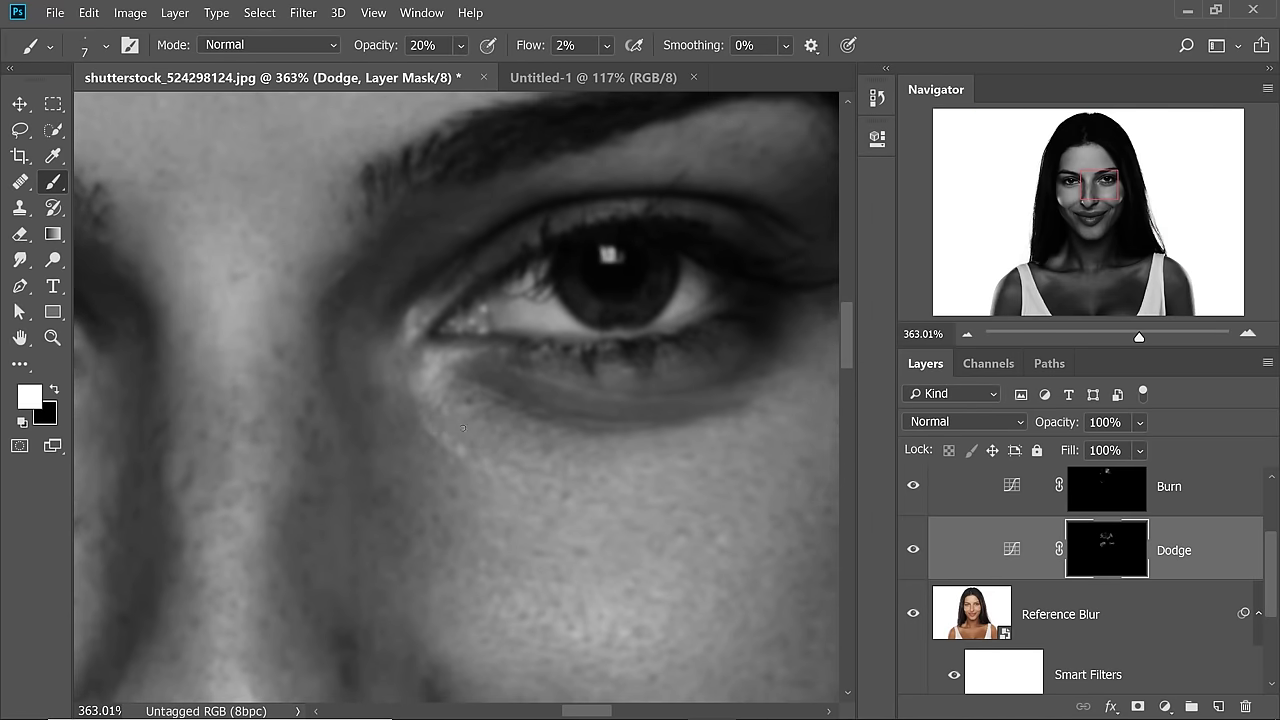
{"action": "key", "text": "alt+]"}
{"action": "left_click_drag", "start_coordinate": [430, 425], "coordinate": [391, 427]}
{"action": "left_click_drag", "start_coordinate": [424, 428], "coordinate": [500, 435]}
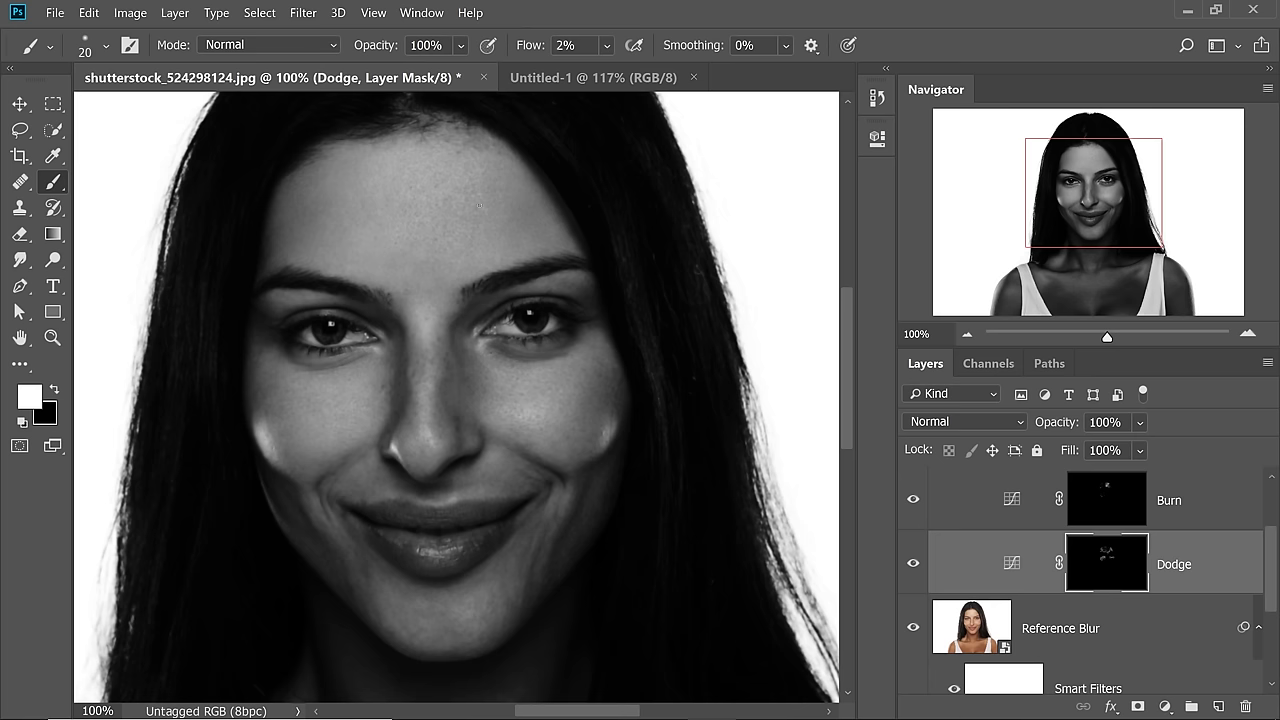
Blend the area between the nose and the under-eye with a 20 to 25 px brush, alternating the Dodge and Burn masks
{"action": "key", "text": "alt+bracketright"}
{"action": "scroll", "coordinate": [435, 330], "scroll_direction": "up", "scroll_amount": 6}
{"action": "key", "text": "bracketleft"}
{"action": "key", "text": "bracketleft"}
{"action": "key", "text": "alt+bracketleft"}
{"action": "scroll", "coordinate": [435, 330], "scroll_direction": "down", "scroll_amount": 6}
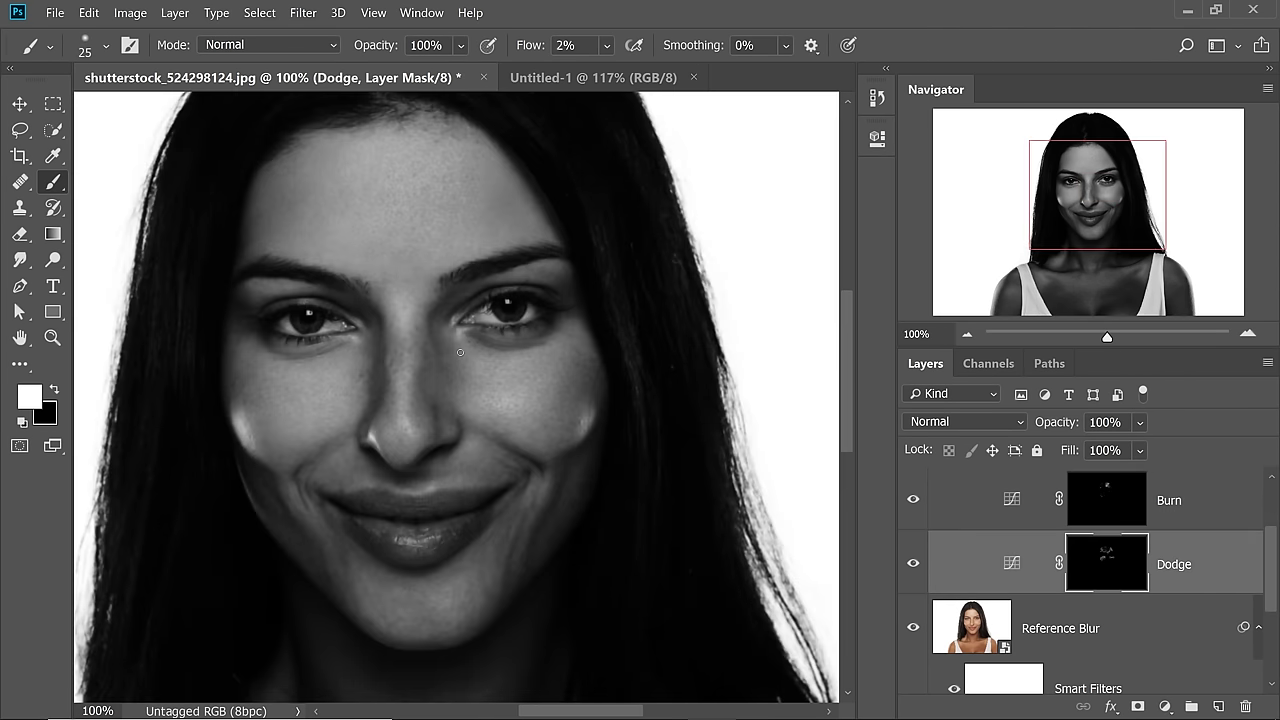
{"action": "key", "text": "bracketright"}
{"action": "left_click_drag", "start_coordinate": [497, 351], "coordinate": [488, 344]}
{"action": "key", "text": "bracketright"}
{"action": "key", "text": "bracketright"}
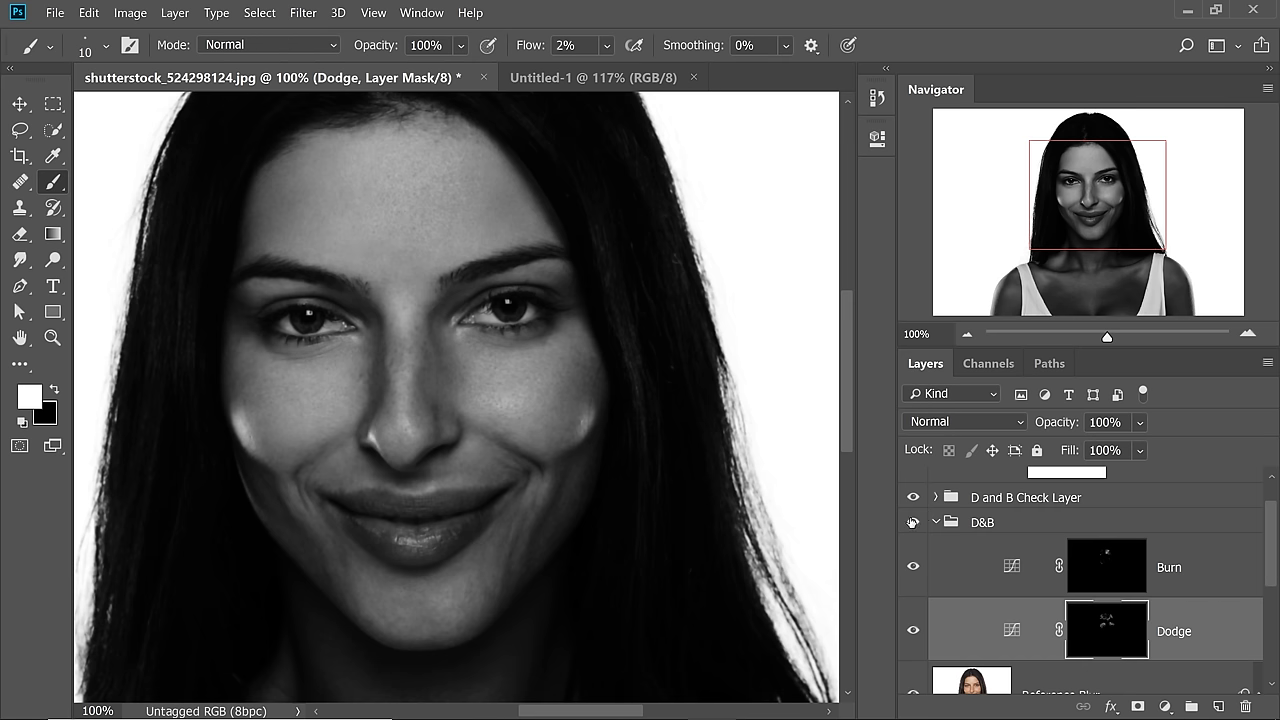
Even the fine spots on the side of the nose with an 8 px brush, alternating the Dodge and Burn masks
{"action": "key", "text": "alt+bracketright"}
{"action": "key", "text": "alt+bracketleft"}
{"action": "key", "text": "bracketleft"}
{"action": "scroll", "coordinate": [437, 410], "scroll_direction": "up", "scroll_amount": 6}
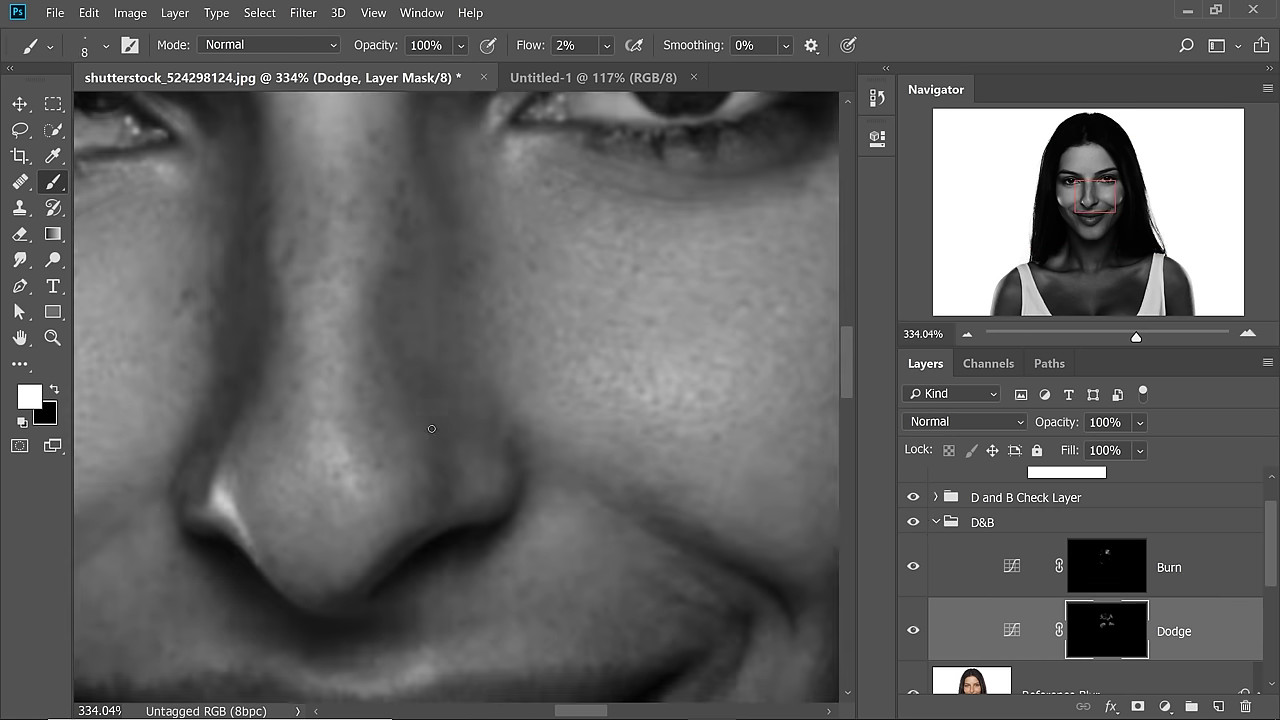
{"action": "key", "text": "alt+bracketright"}
{"action": "scroll", "coordinate": [457, 397], "scroll_direction": "down", "scroll_amount": 6}
{"action": "key", "text": "alt+bracketleft"}
{"action": "key", "text": "bracketleft"}
{"action": "key", "text": "bracketleft"}
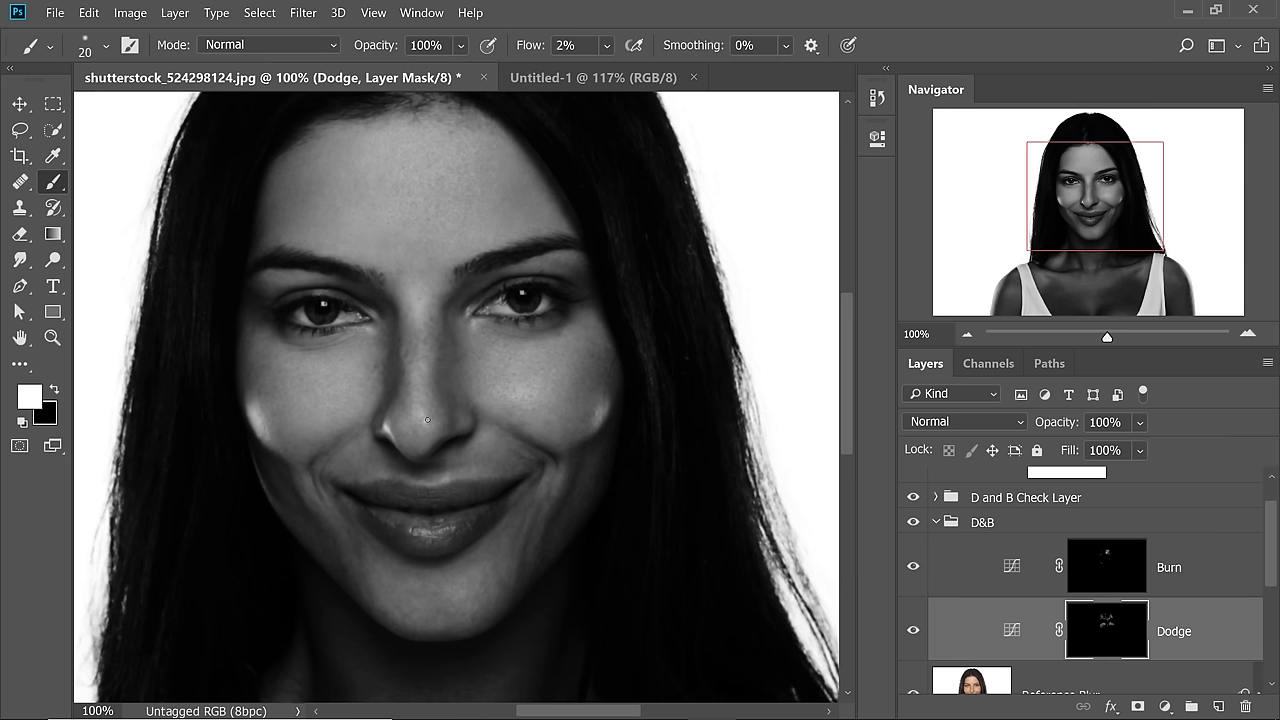
Smooth the tones around the tip of the nose with a brush of about 20 px, alternating Dodge and Burn
{"action": "key", "text": "alt+bracketright"}
{"action": "key", "text": "alt+bracketleft"}
{"action": "key", "text": "alt+bracketright"}
{"action": "key", "text": "alt+bracketleft"}
{"action": "key", "text": "bracketright"}
{"action": "key", "text": "bracketright"}
Even the bridge and tip of the nose with a brush of about 25 px, alternating the Dodge and Burn masks
{"action": "key", "text": "bracketright"}
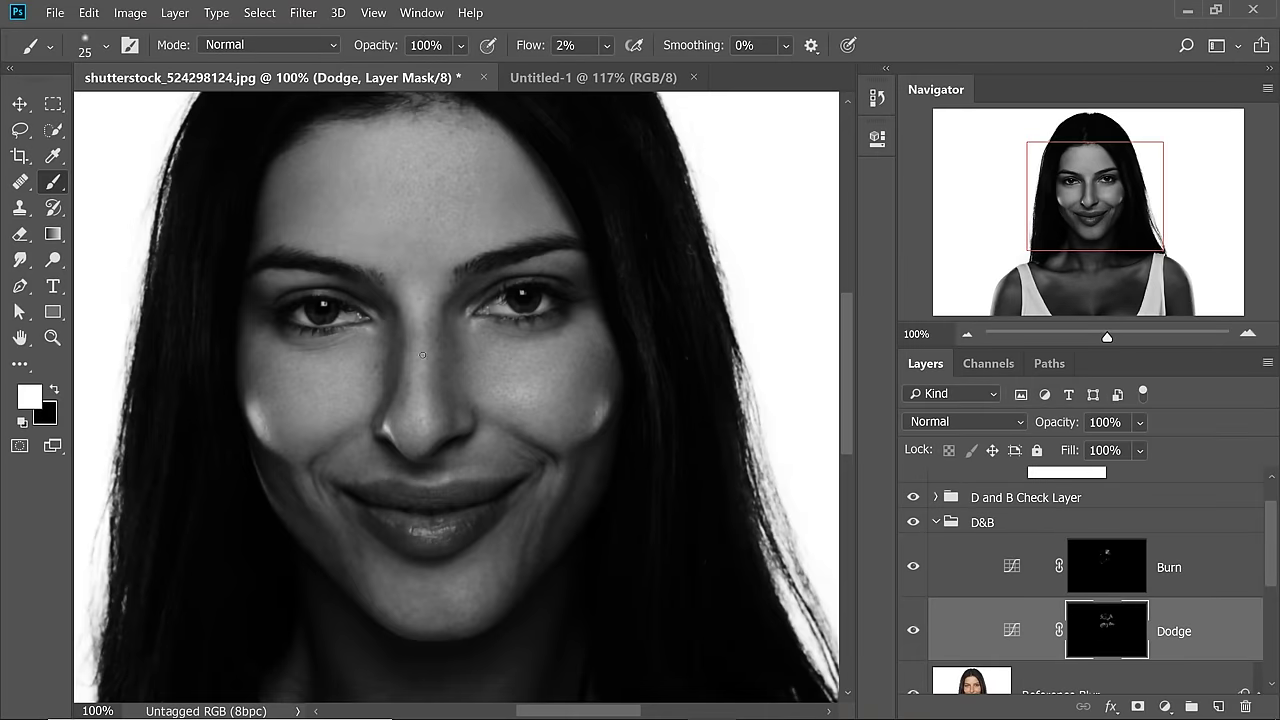
{"action": "key", "text": "alt+bracketright"}
{"action": "key", "text": "alt+bracketleft"}
{"action": "key", "text": "alt+bracketright"}
{"action": "key", "text": "alt+bracketleft"}
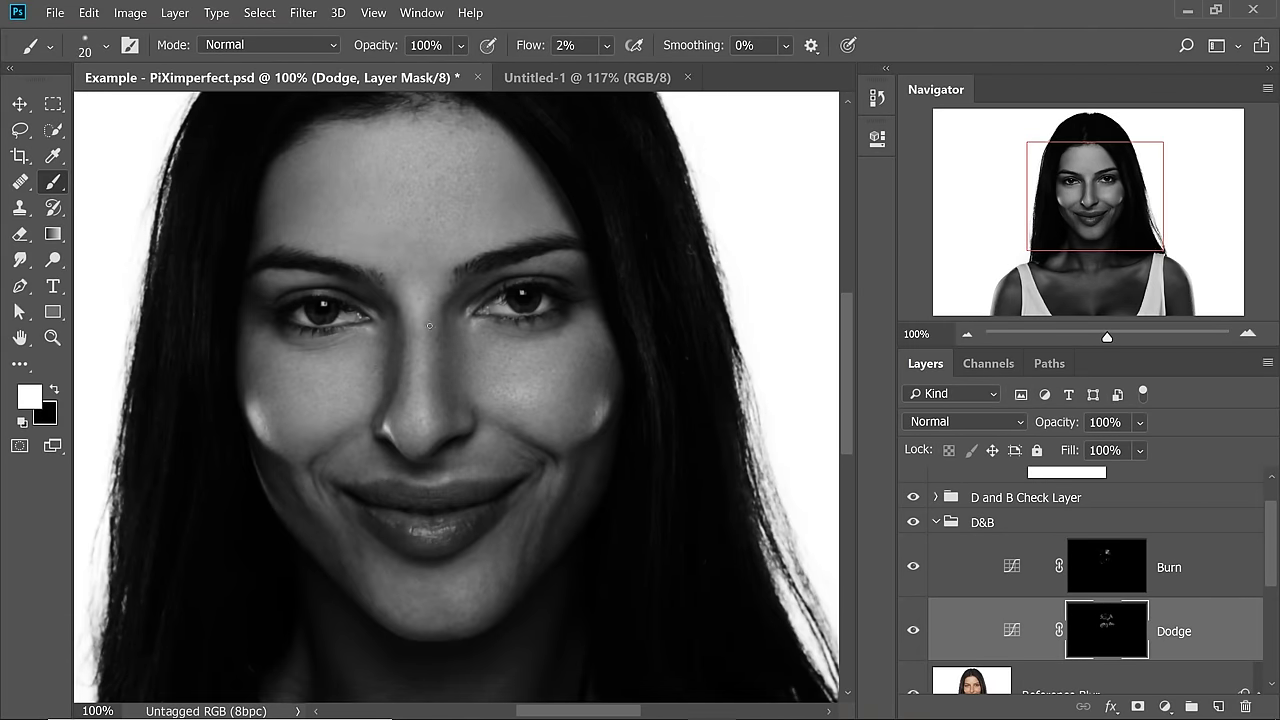
{"action": "key", "text": "bracketright"}
{"action": "key", "text": "alt+bracketright"}
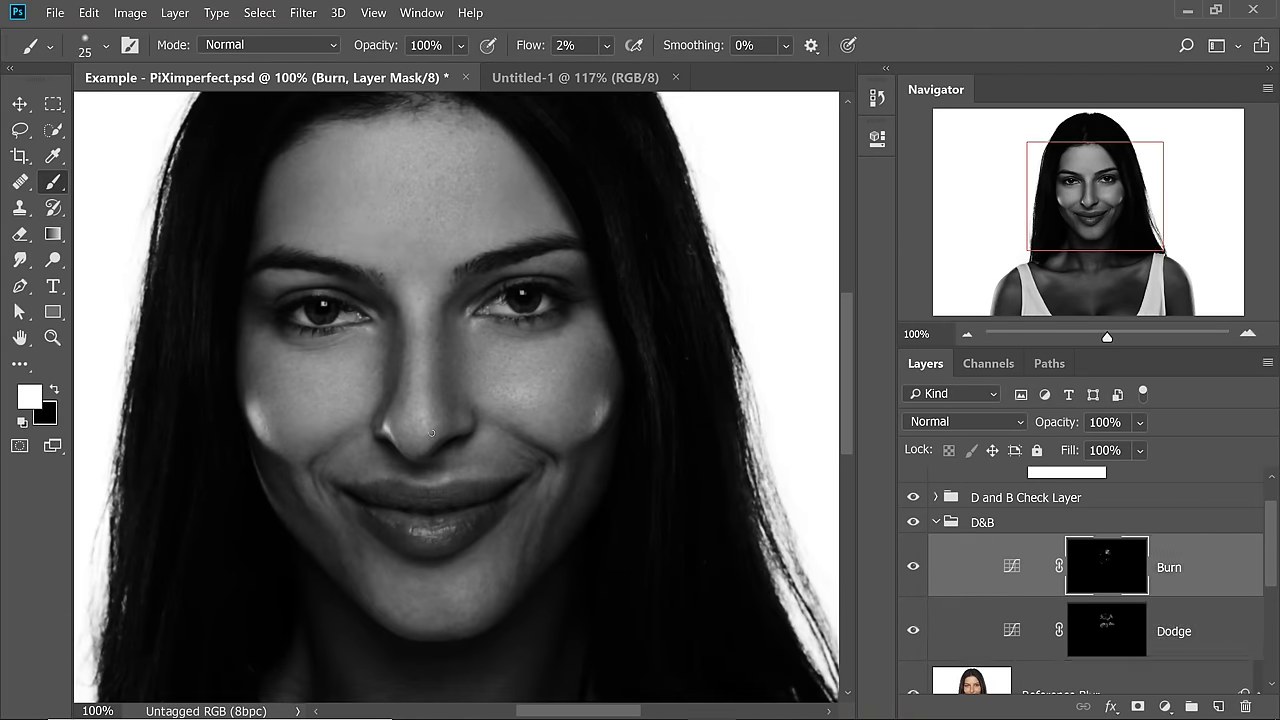
{"action": "key", "text": "alt+bracketleft"}
{"action": "key", "text": "ctrl+minus"}
{"action": "key", "text": "bracketleft"}
{"action": "key", "text": "ctrl+plus"}
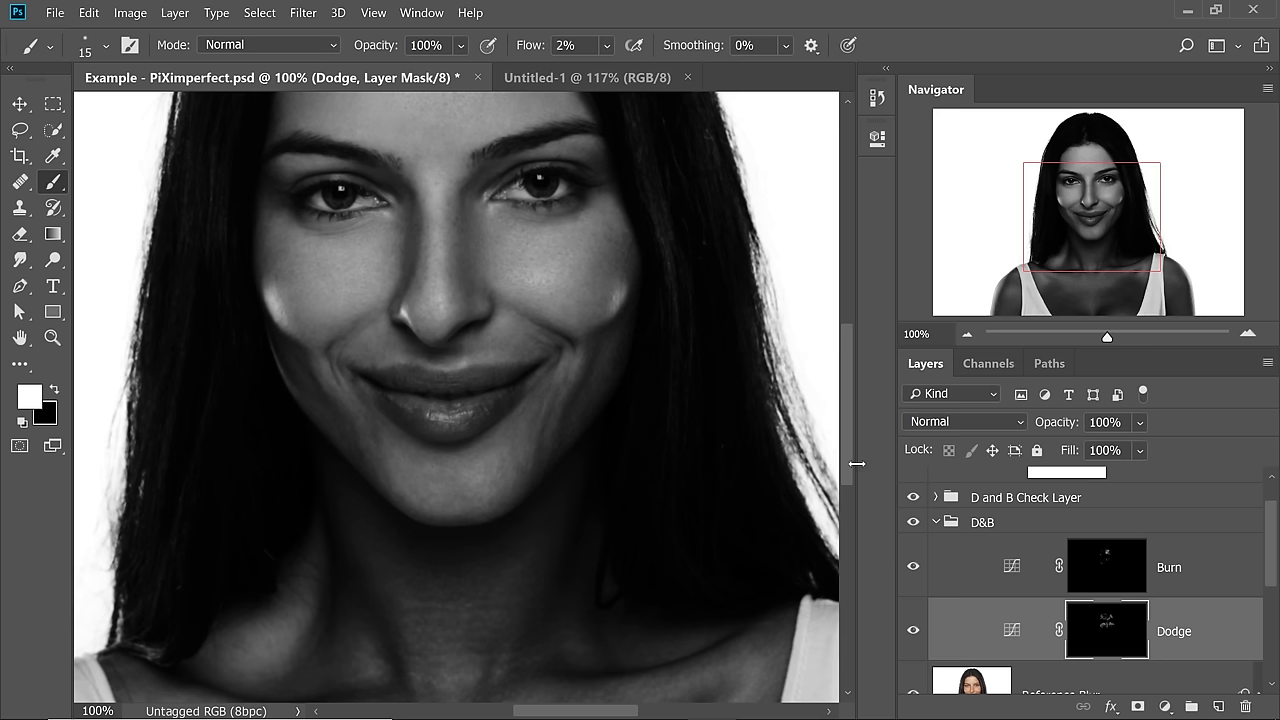
Raise both middle points of the Curves 1 adjustment in the D and B Check Layer group to brighten the check view
{"action": "left_click", "coordinate": [972, 504]}
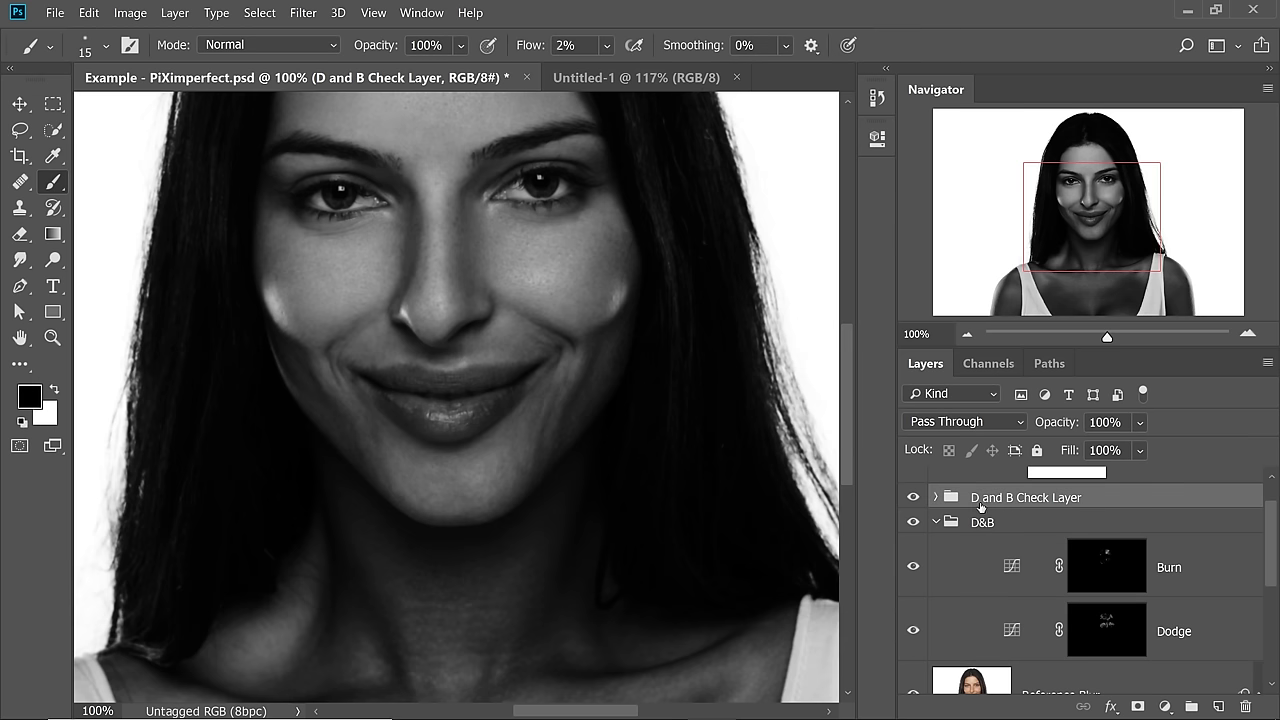
{"action": "left_click", "coordinate": [935, 497]}
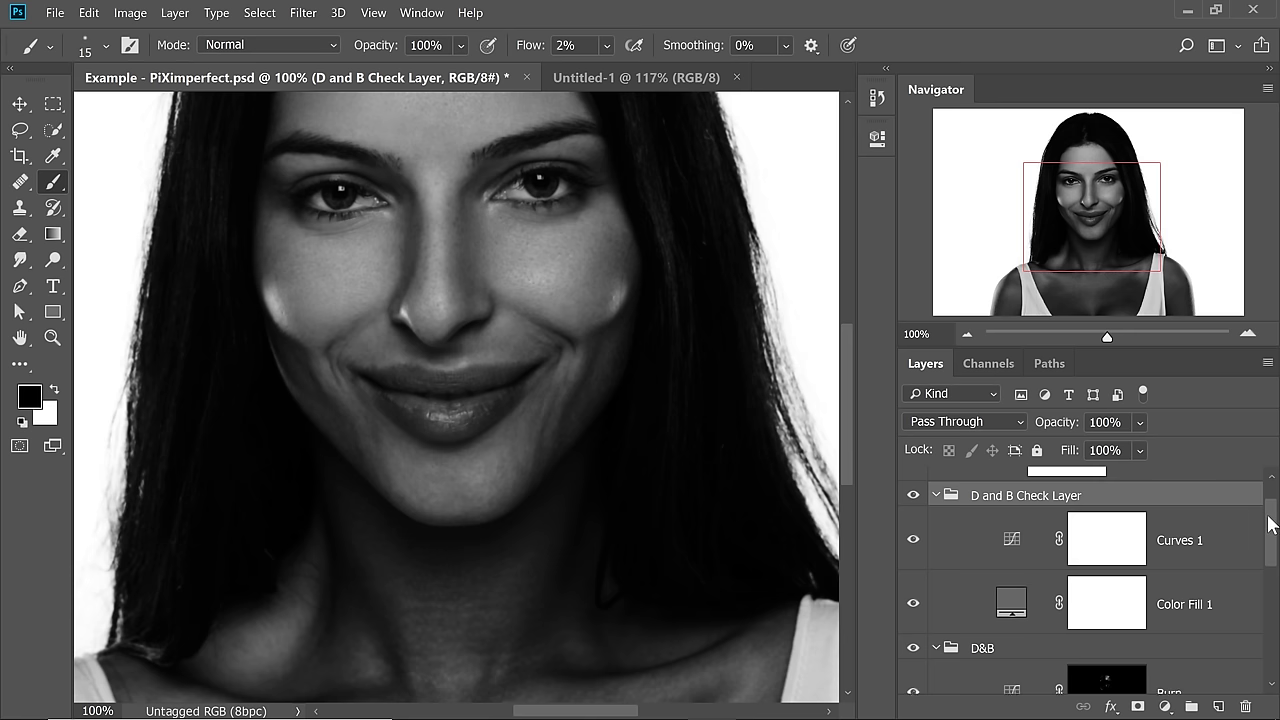
{"action": "left_click_drag", "start_coordinate": [1268, 516], "coordinate": [1268, 518]}
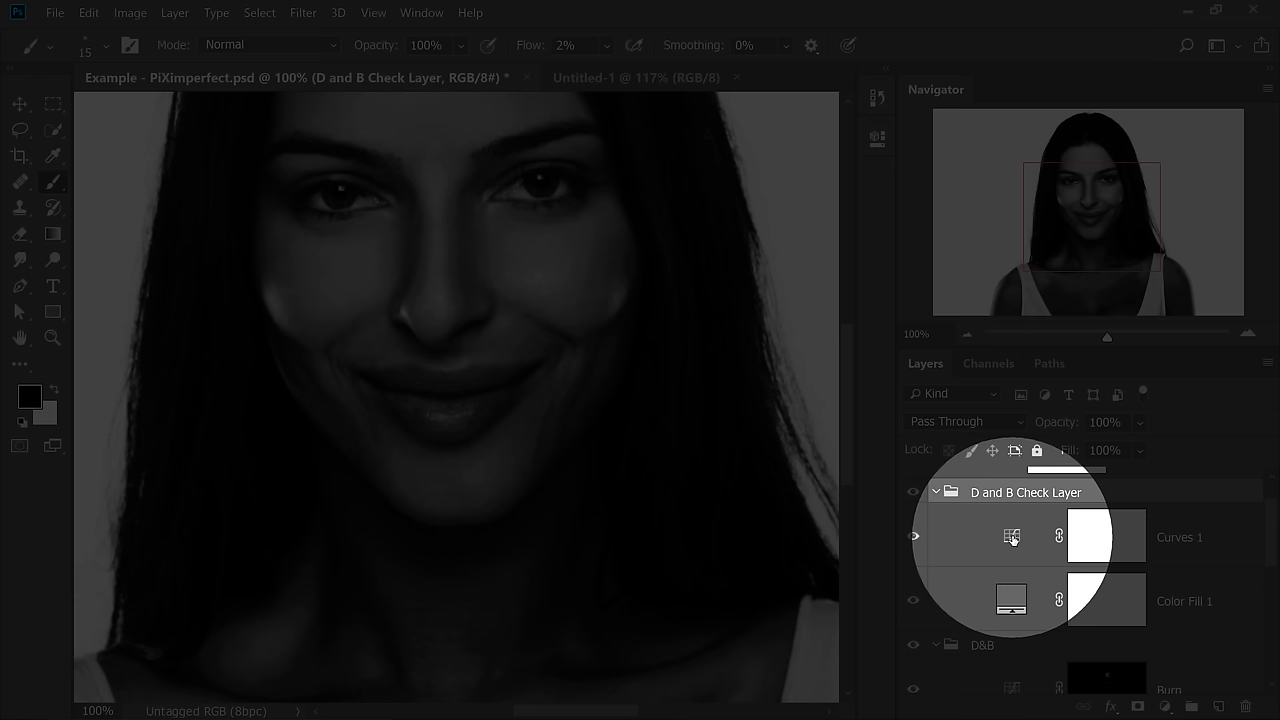
{"action": "left_click", "coordinate": [1010, 541]}
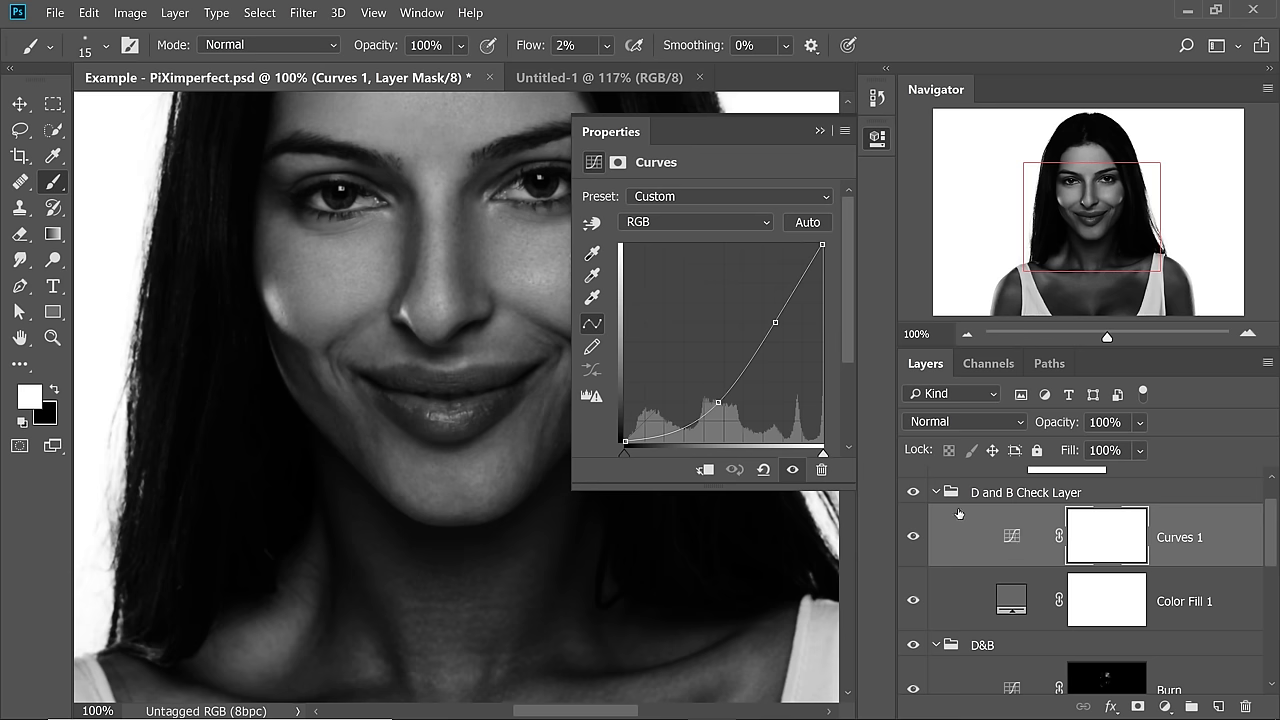
{"action": "left_click_drag", "start_coordinate": [719, 399], "coordinate": [715, 393]}
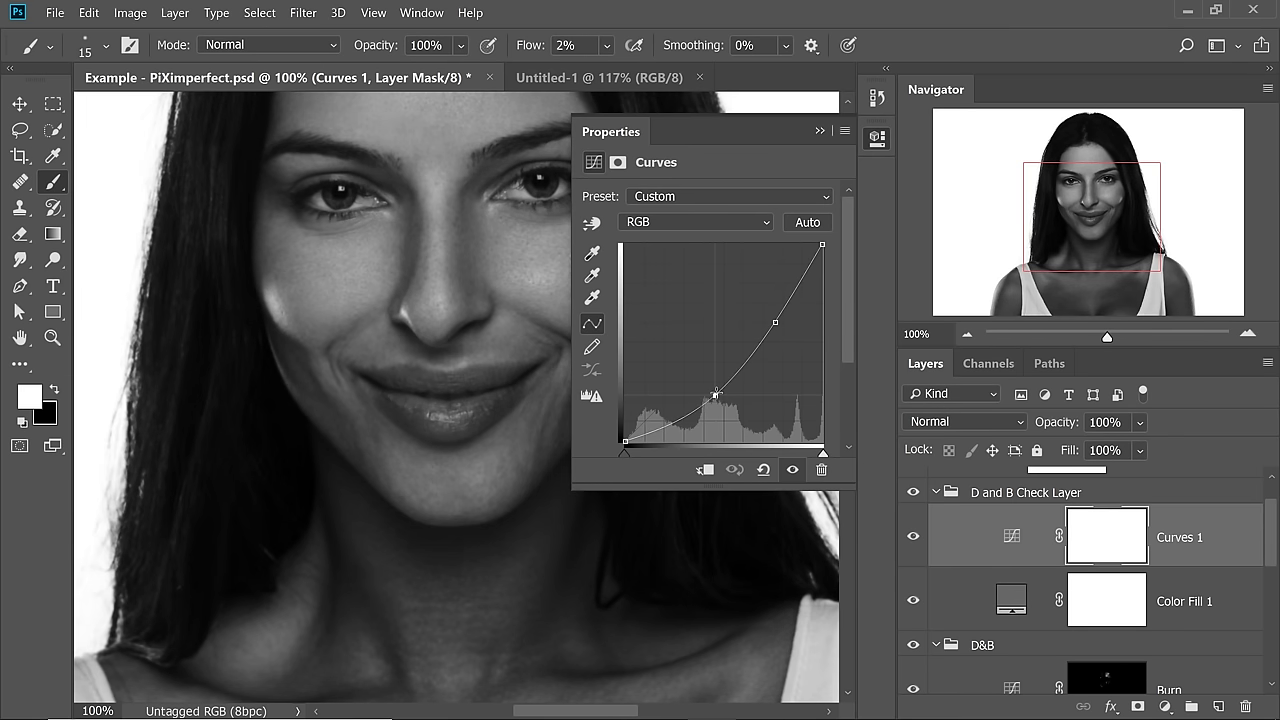
{"action": "left_click_drag", "start_coordinate": [775, 321], "coordinate": [769, 311]}
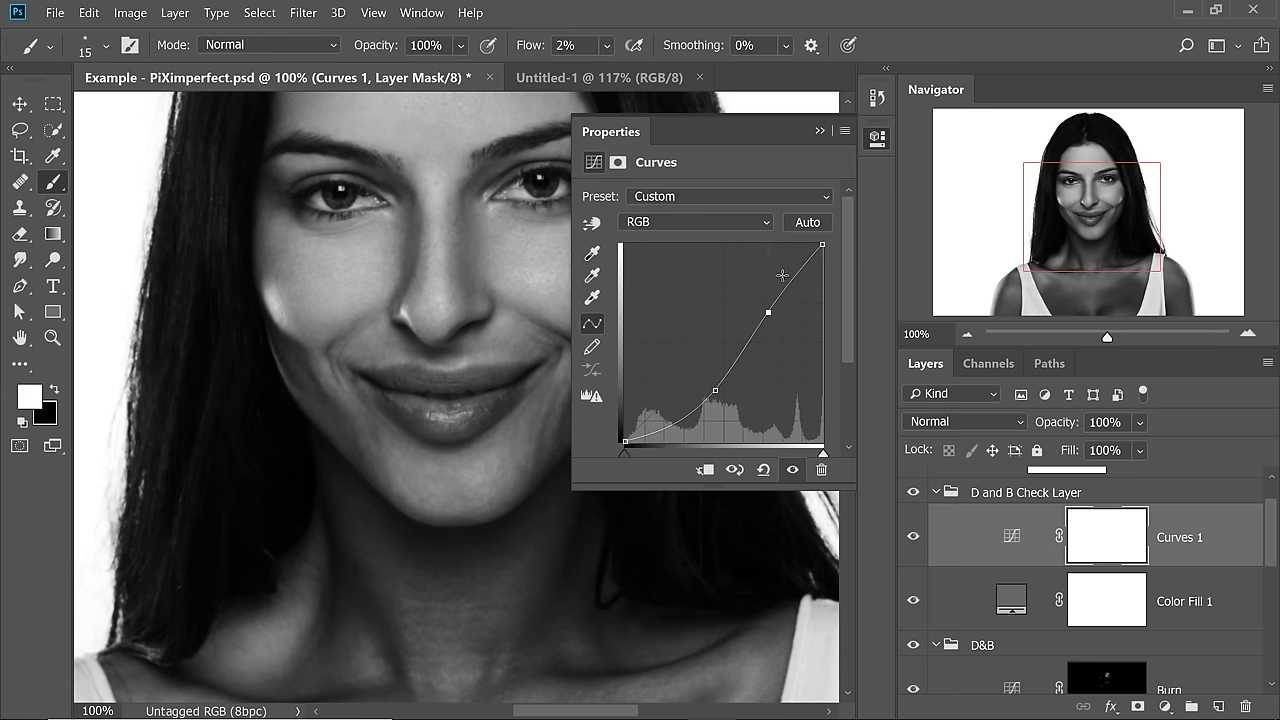
{"action": "left_click", "coordinate": [820, 131]}
{"action": "left_click", "coordinate": [937, 494]}
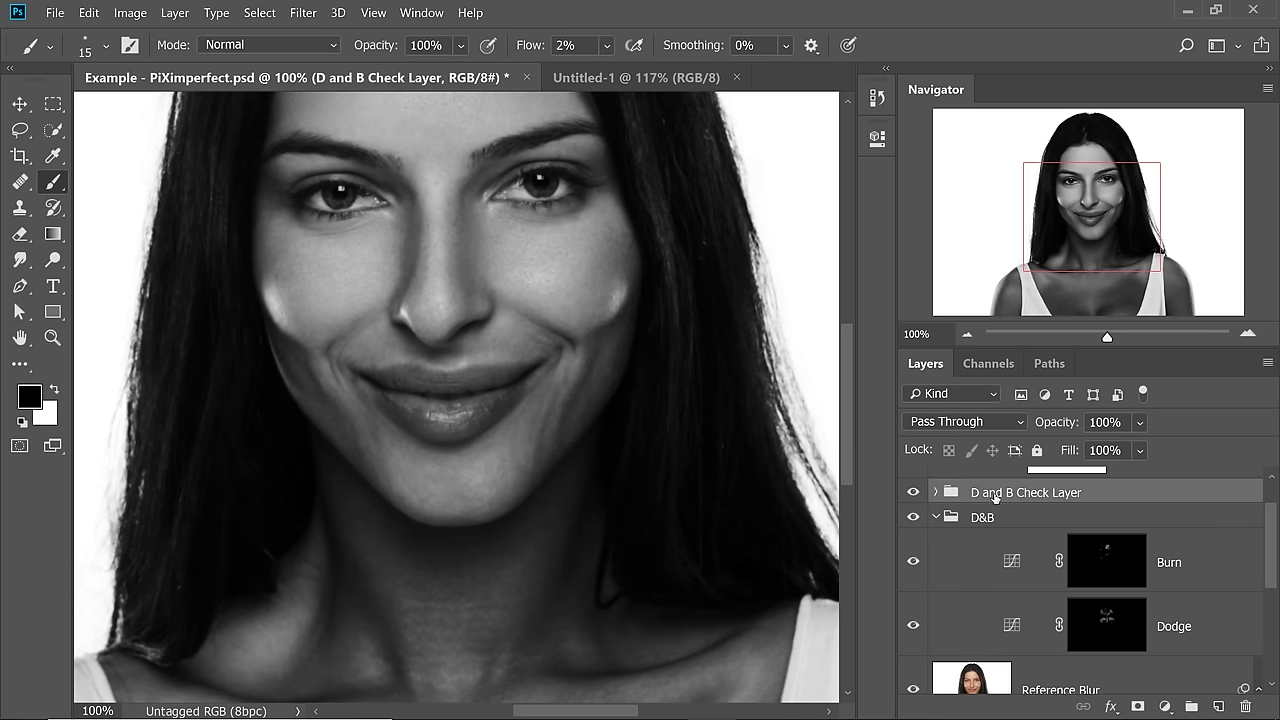
Lighten the broader dark areas of the cheek beside the nose on the Dodge mask with a 40 px brush
{"action": "left_click", "coordinate": [1101, 620]}
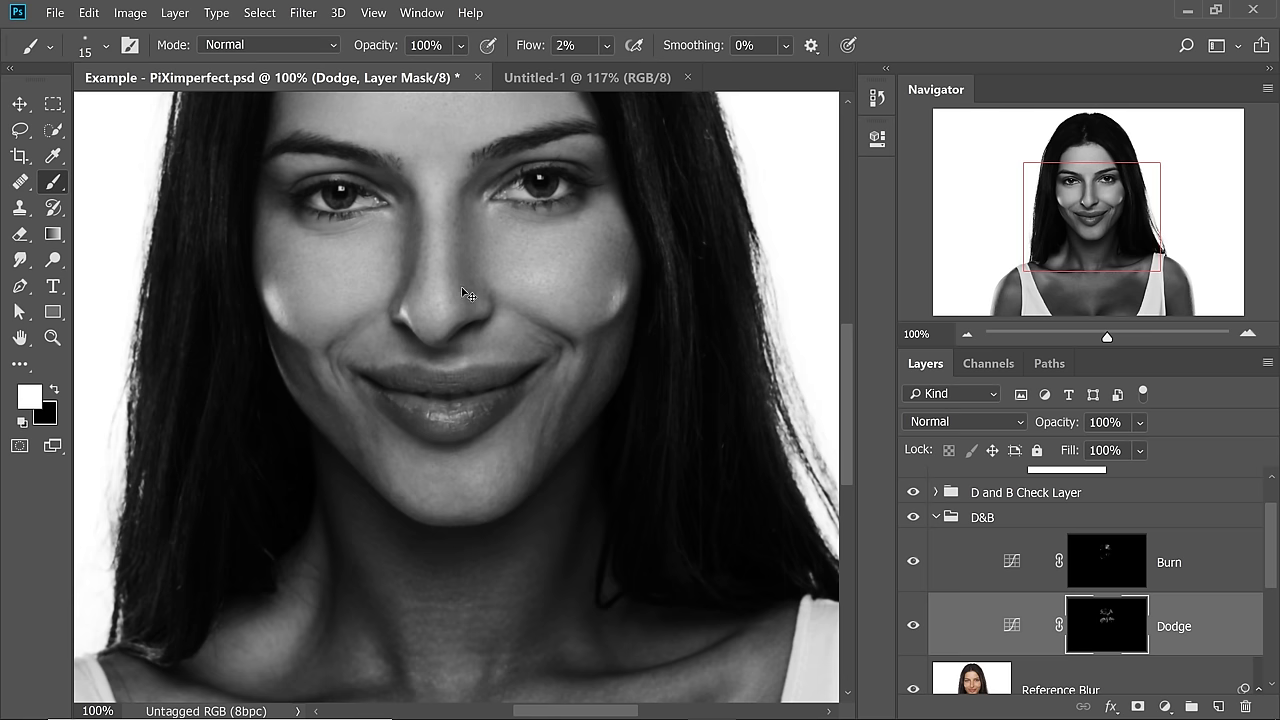
{"action": "key", "text": "ctrl+minus"}
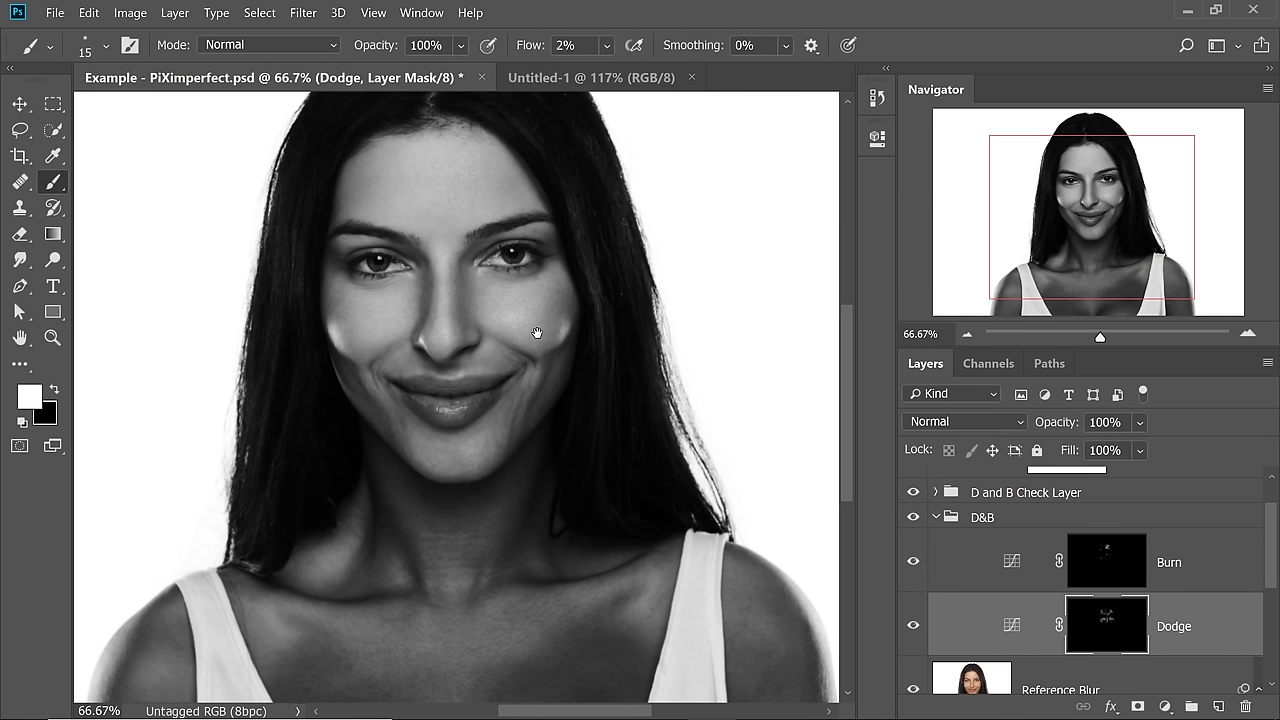
{"action": "scroll", "coordinate": [561, 330], "scroll_direction": "up", "scroll_amount": 1}
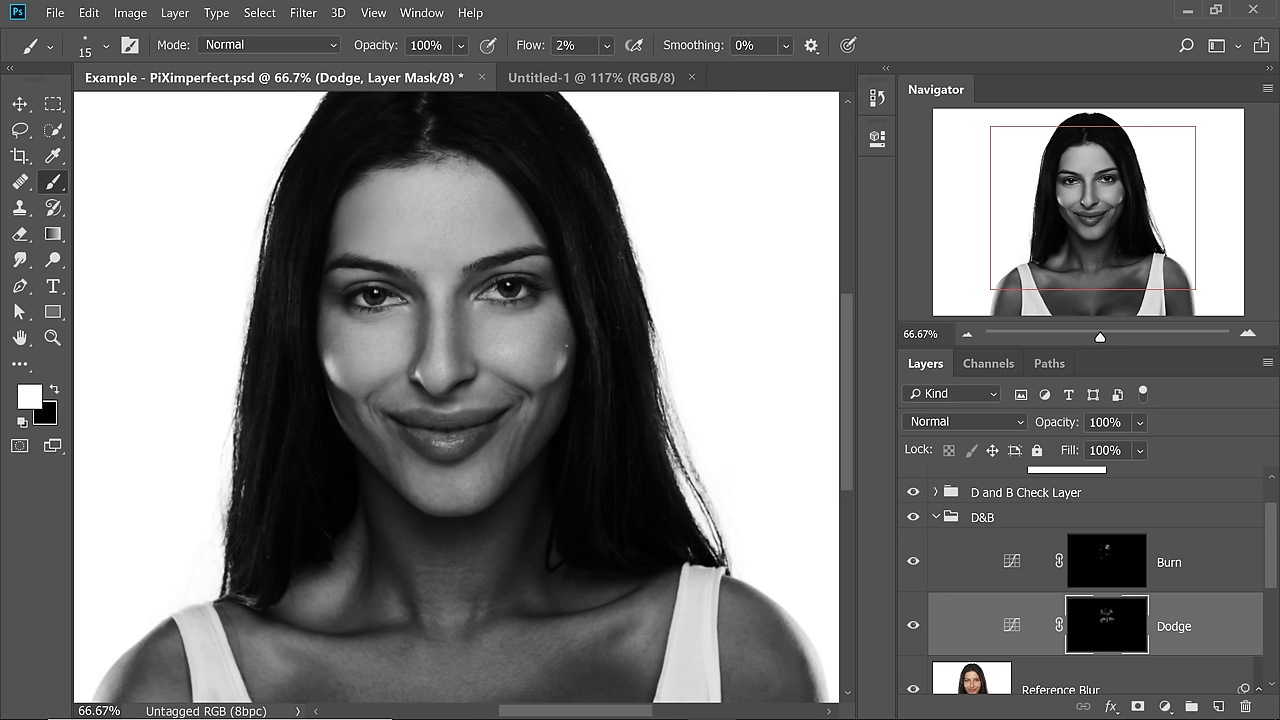
{"action": "key", "text": "bracketright"}
{"action": "key", "text": "bracketright"}
{"action": "key", "text": "bracketright"}
{"action": "key", "text": "ctrl+plus"}
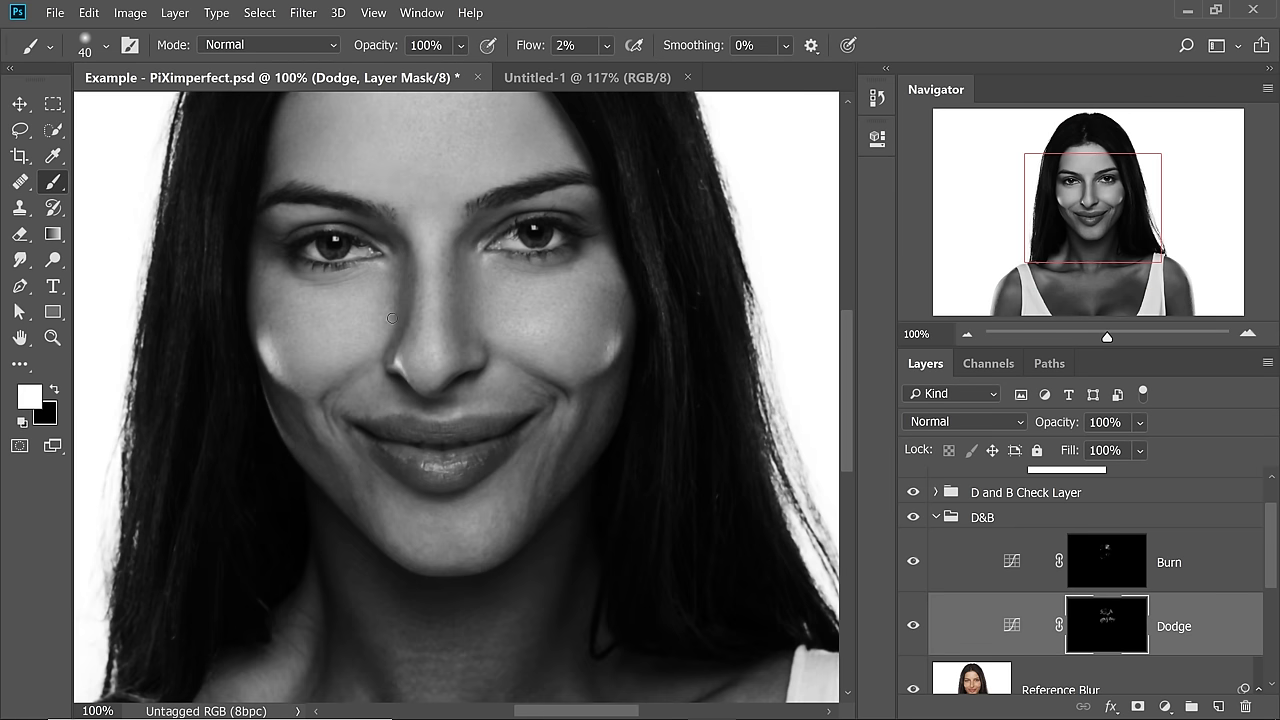
Even the skin above the upper lip with a brush of about 25 to 30 px, alternating the Dodge and Burn masks
{"action": "left_click_drag", "start_coordinate": [426, 391], "coordinate": [470, 346]}
{"action": "key", "text": "bracketleft"}
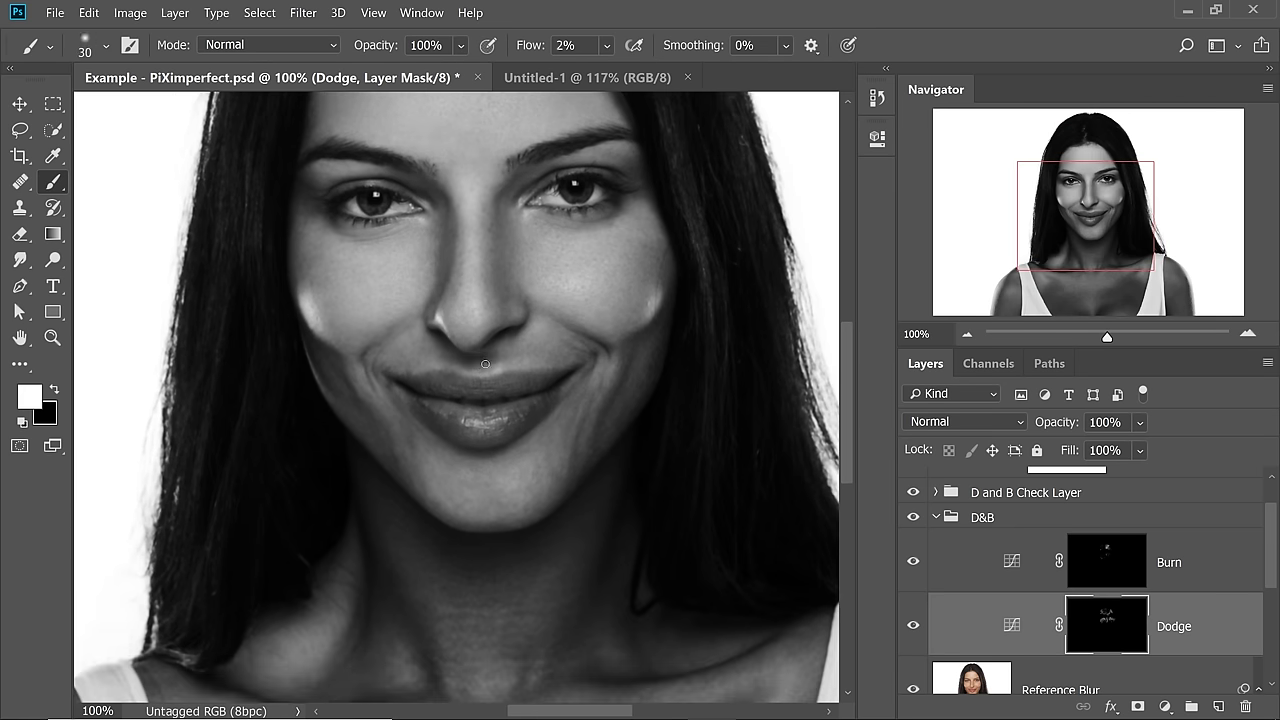
{"action": "key", "text": "alt+bracketright"}
{"action": "key", "text": "alt+bracketleft"}
{"action": "key", "text": "bracketleft"}
{"action": "key", "text": "bracketright"}
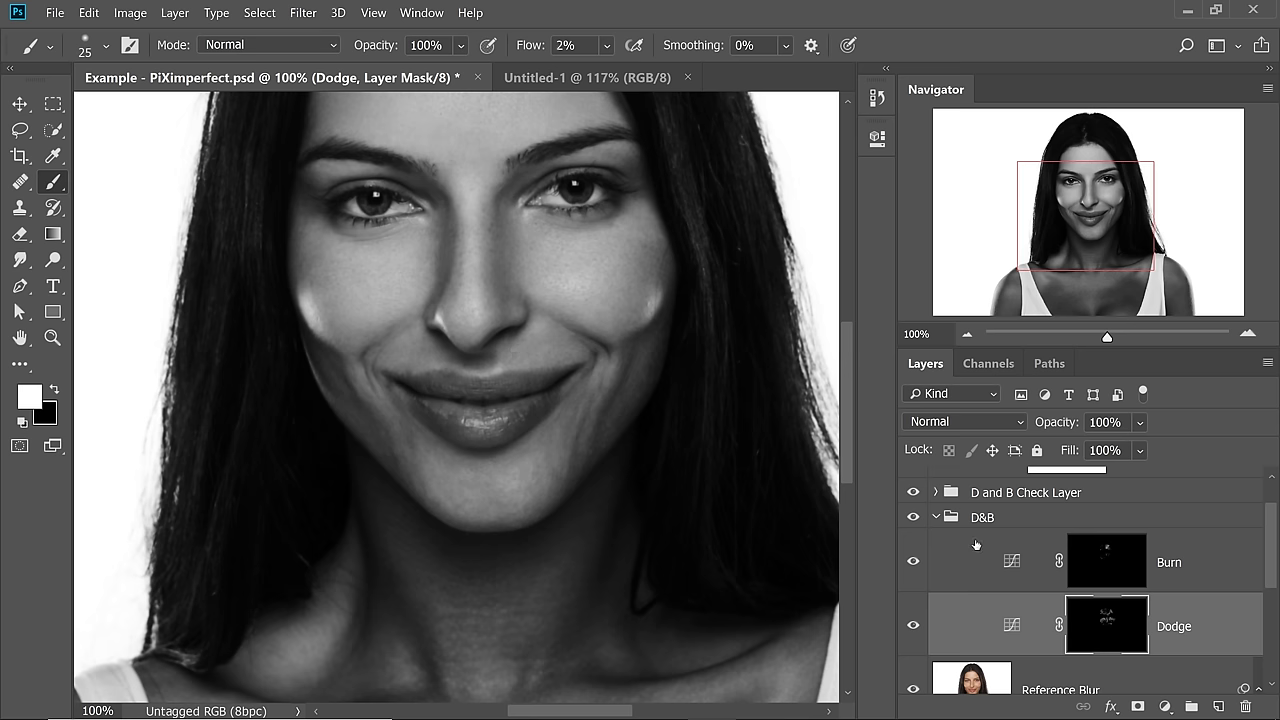
Lower both middle points of the Curves 1 adjustment in the D and B Check Layer group to darken the check view
{"action": "left_click", "coordinate": [935, 492]}
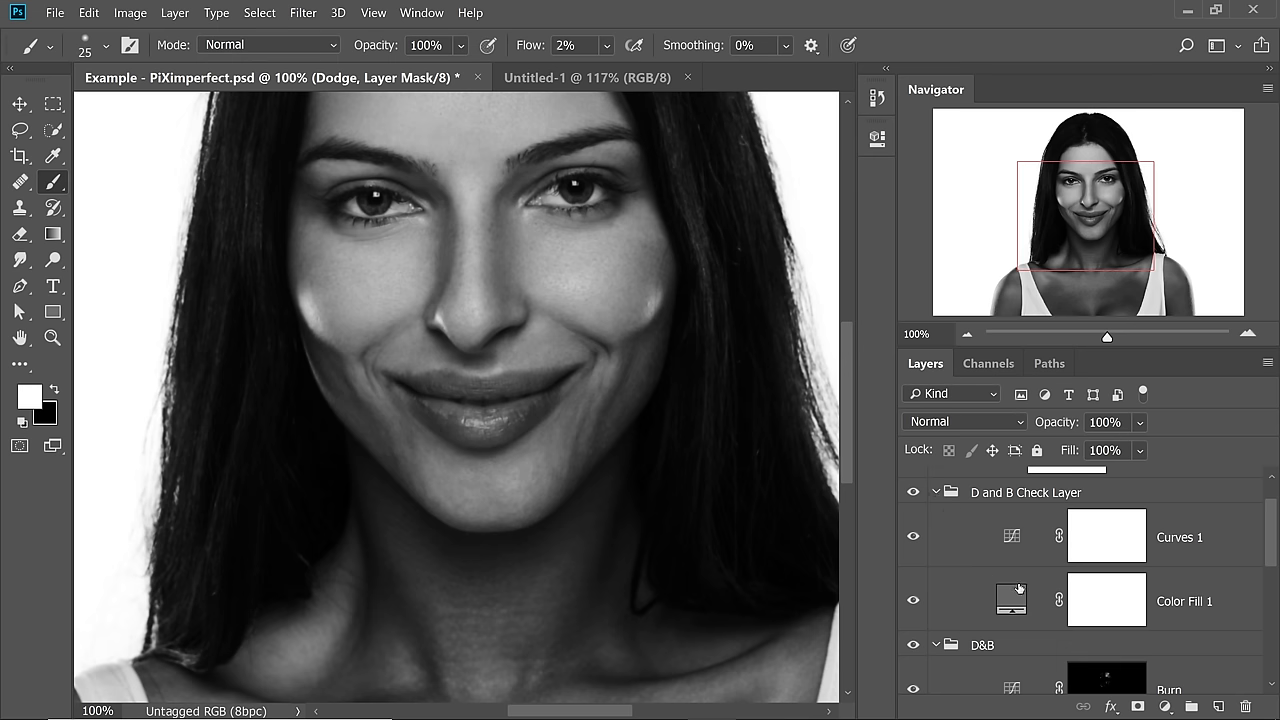
{"action": "double_click", "coordinate": [1010, 537]}
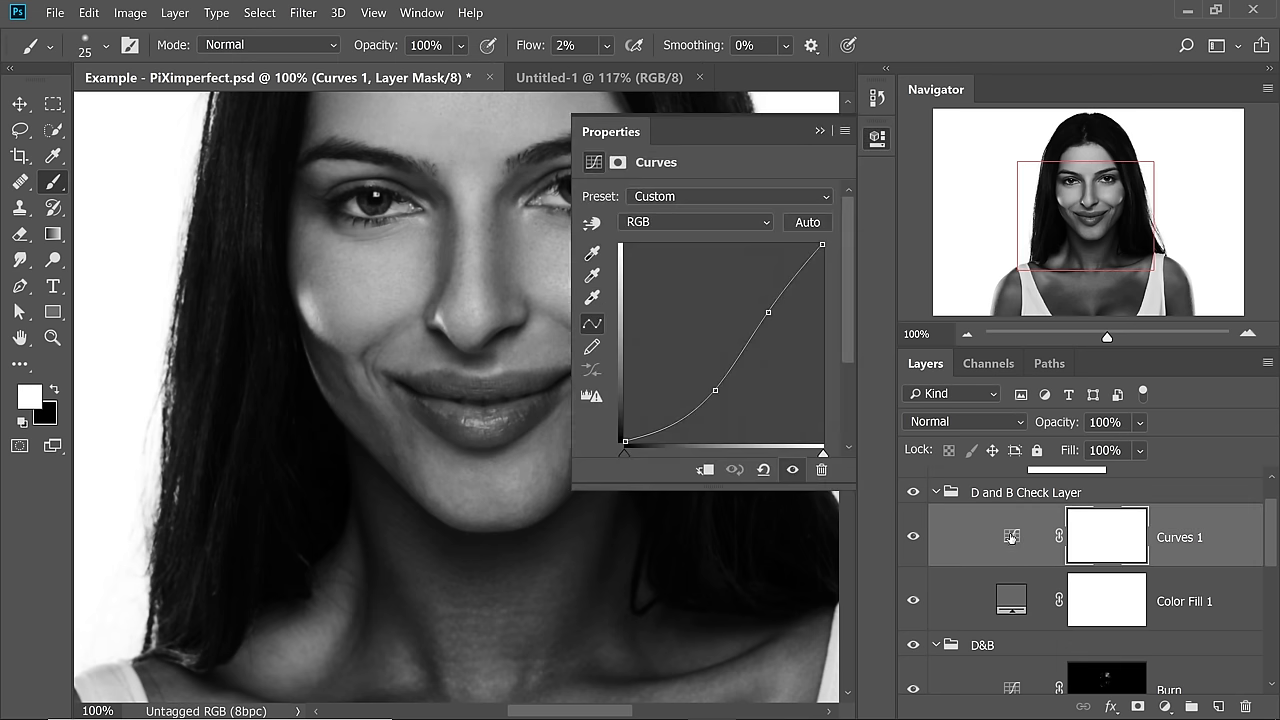
{"action": "left_click_drag", "start_coordinate": [768, 312], "coordinate": [770, 317]}
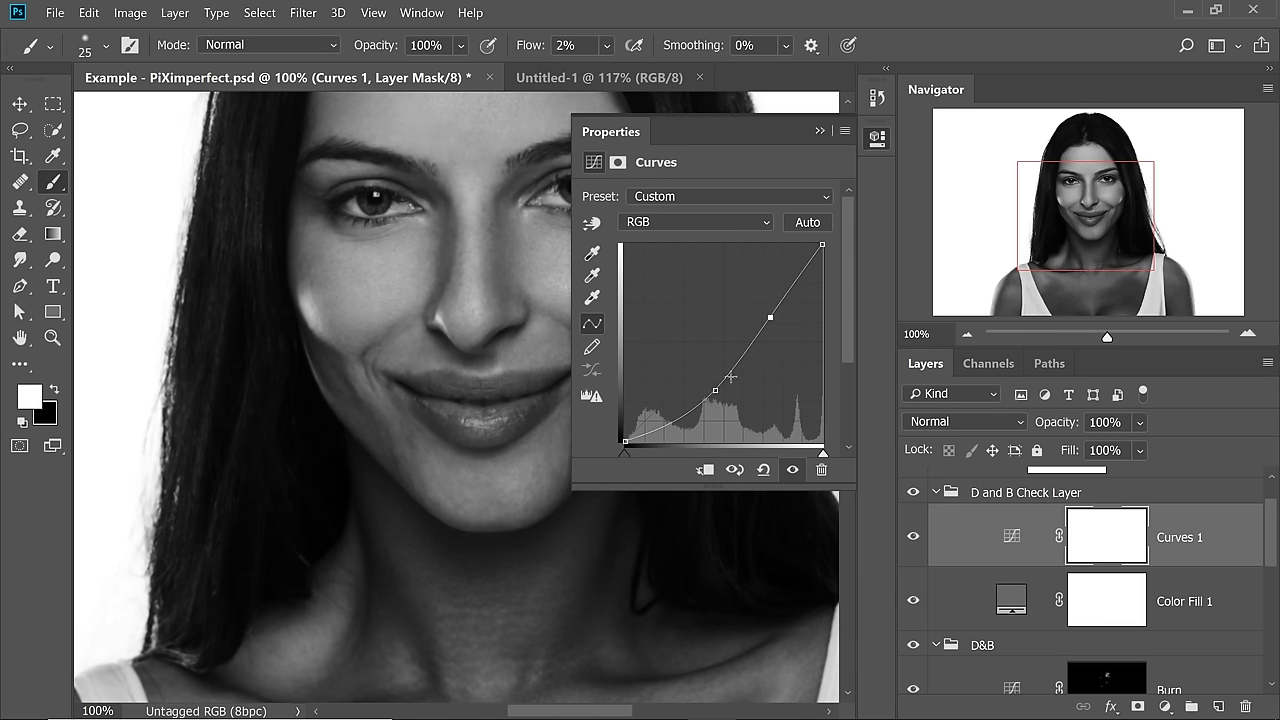
{"action": "left_click_drag", "start_coordinate": [715, 390], "coordinate": [717, 401]}
{"action": "left_click", "coordinate": [819, 131]}
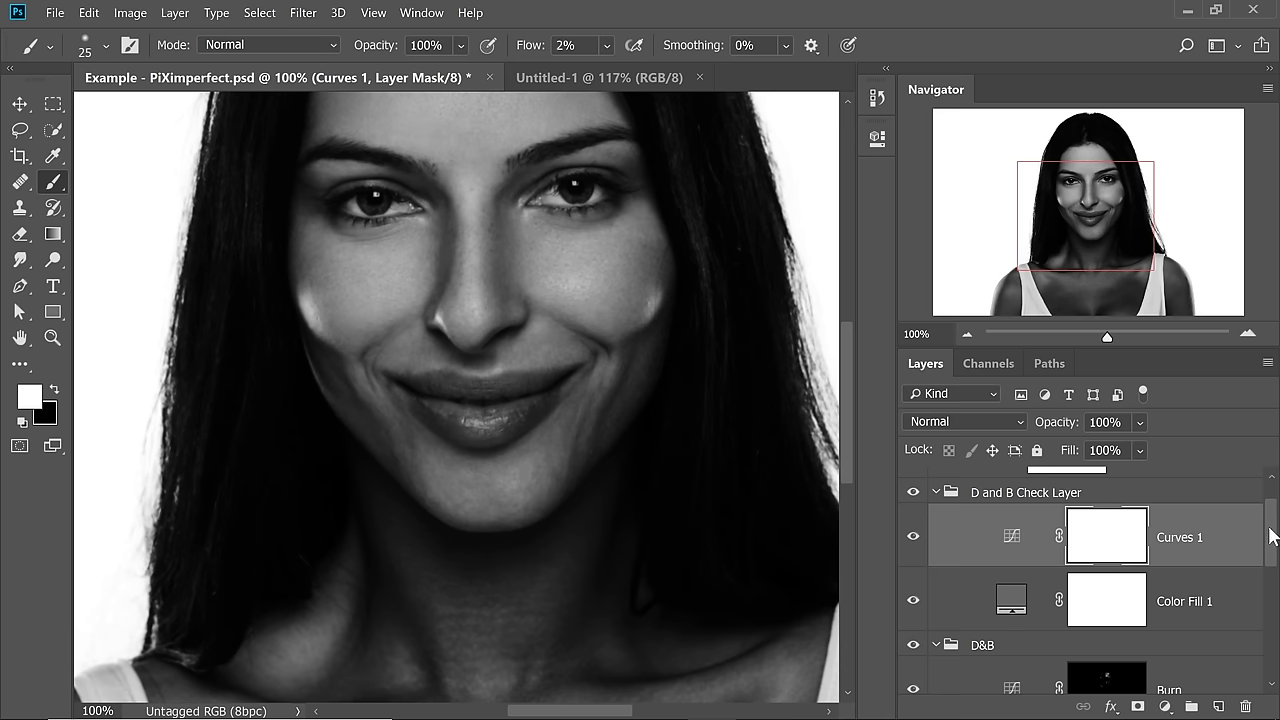
Lighten the dark patches below the lower lip on the Dodge mask with a brush of about 25 px
{"action": "mouse_move", "coordinate": [1269, 536]}
{"action": "left_mouse_down"}
{"action": "mouse_move", "coordinate": [1263, 600]}
{"action": "mouse_move", "coordinate": [1267, 578]}
{"action": "left_mouse_up"}
{"action": "left_click", "coordinate": [1105, 536]}
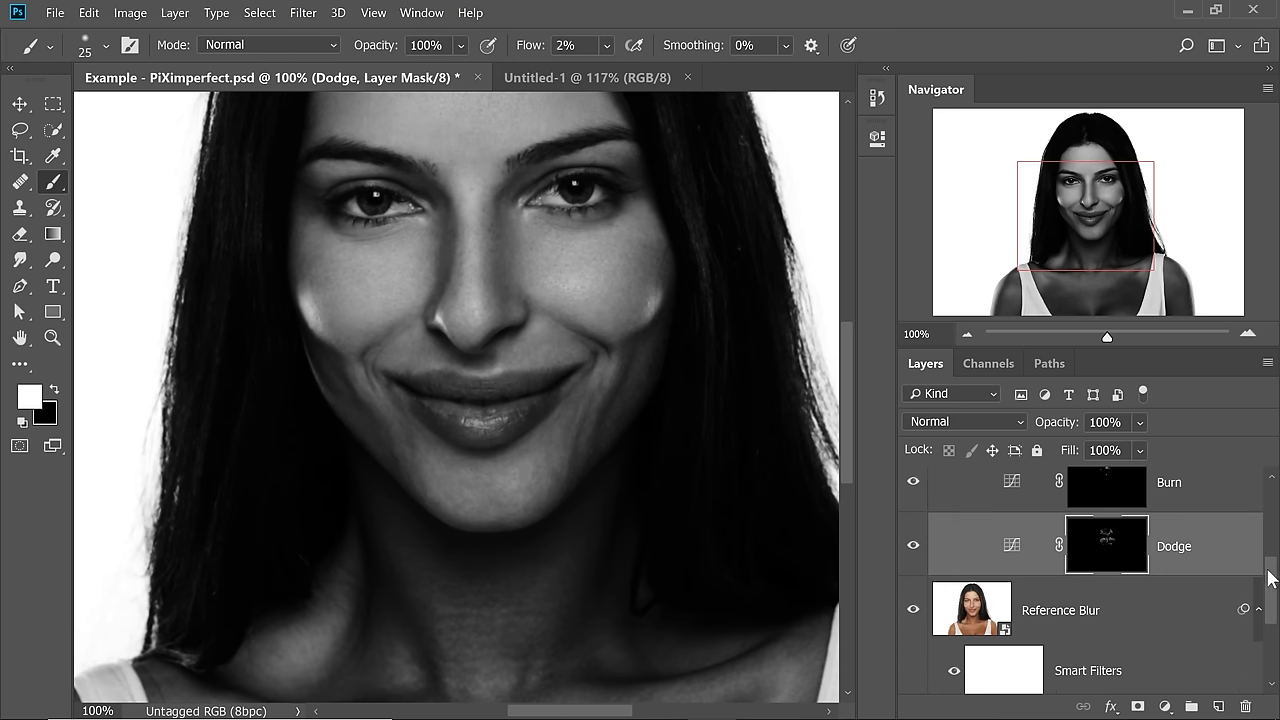
{"action": "scroll", "coordinate": [1270, 578], "scroll_direction": "up", "scroll_amount": 1}
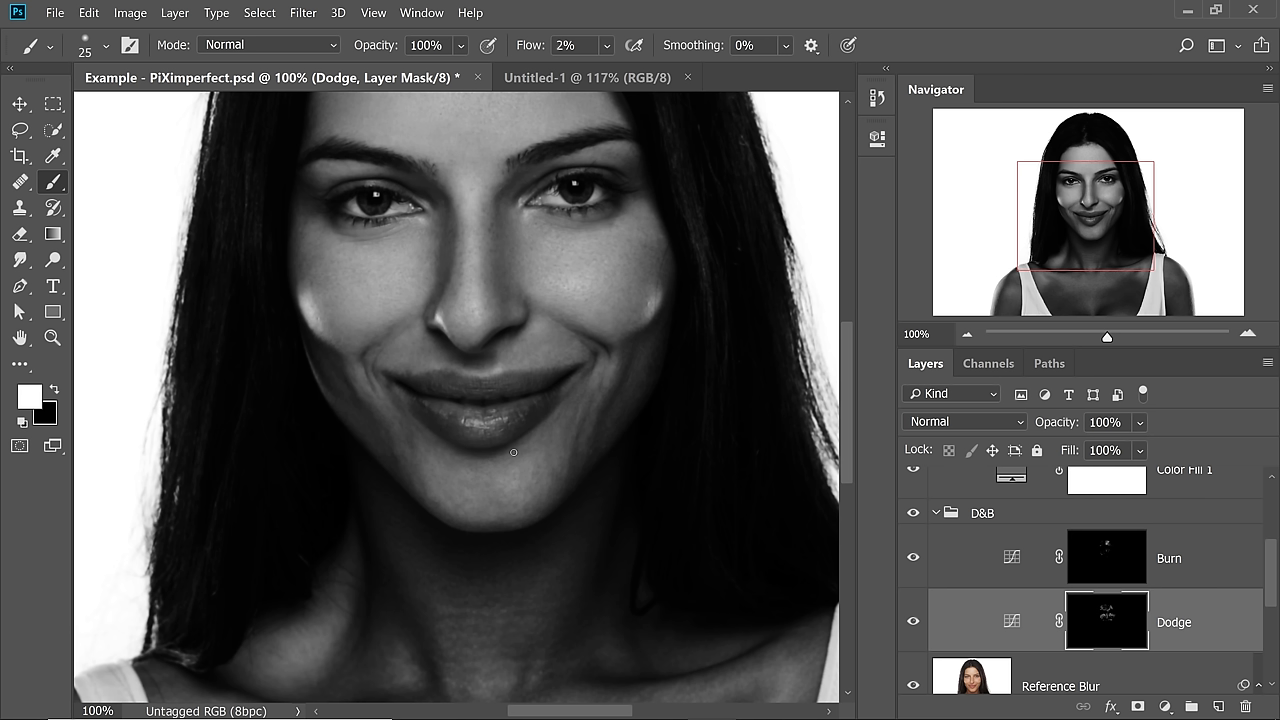
{"action": "key", "text": "bracketright"}
{"action": "key", "text": "bracketleft"}
{"action": "key", "text": "bracketright"}
{"action": "key", "text": "alt+bracketright"}
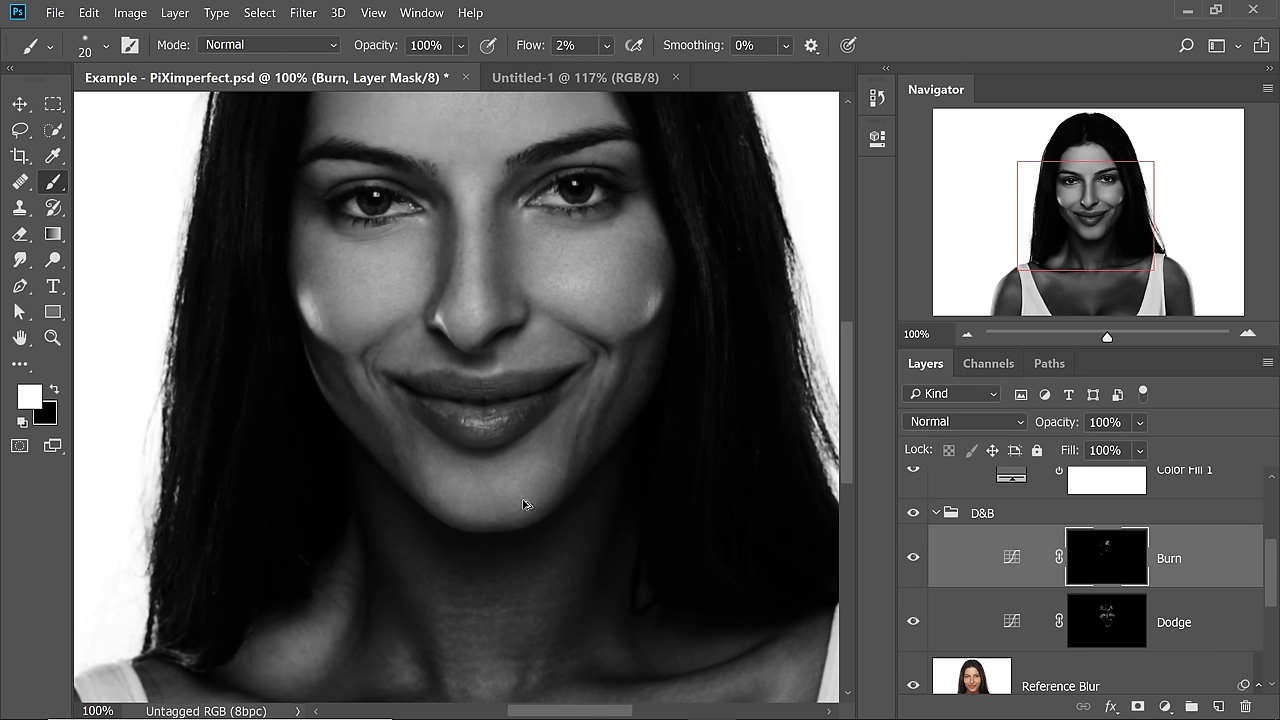
Even the skin of the chin and below the lower lip with a 15 to 25 px brush, alternating the Dodge and Burn masks
{"action": "key", "text": "alt+bracketleft"}
{"action": "key", "text": "alt+bracketright"}
{"action": "key", "text": "alt+bracketleft"}
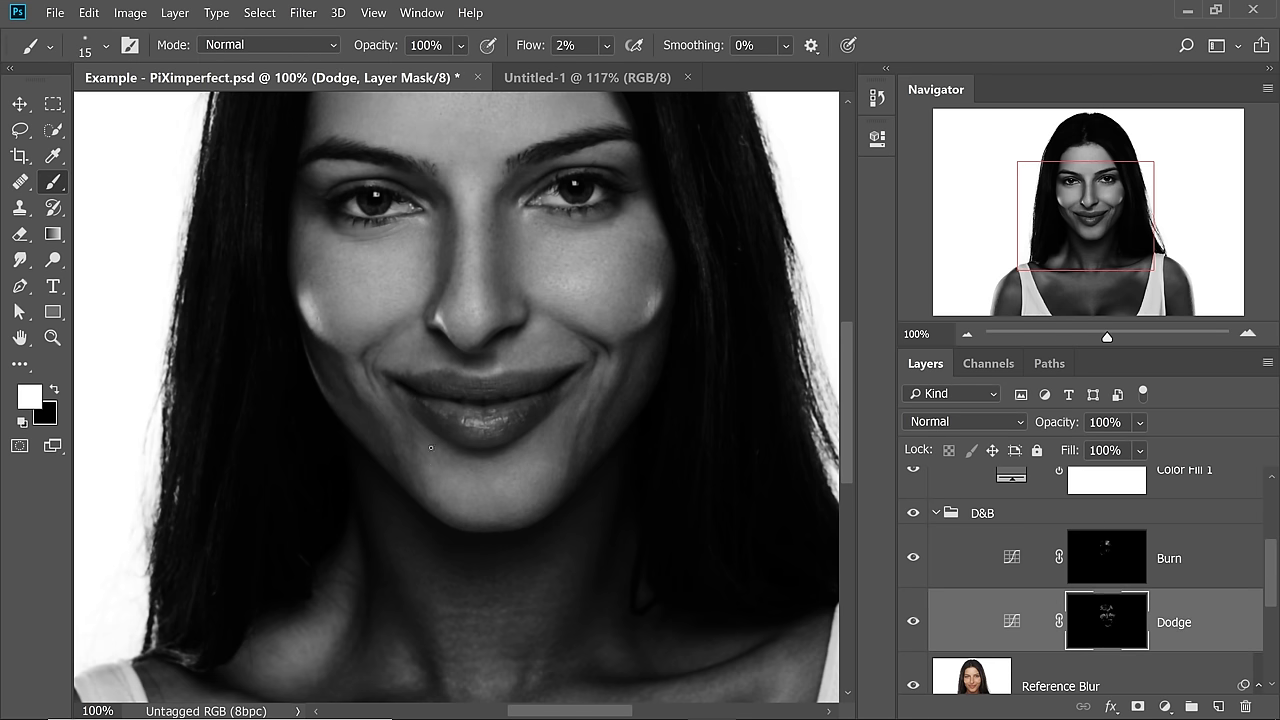
{"action": "key", "text": "alt+bracketright"}
{"action": "key", "text": "bracketleft"}
{"action": "key", "text": "alt+bracketleft"}
{"action": "key", "text": "alt+bracketright"}
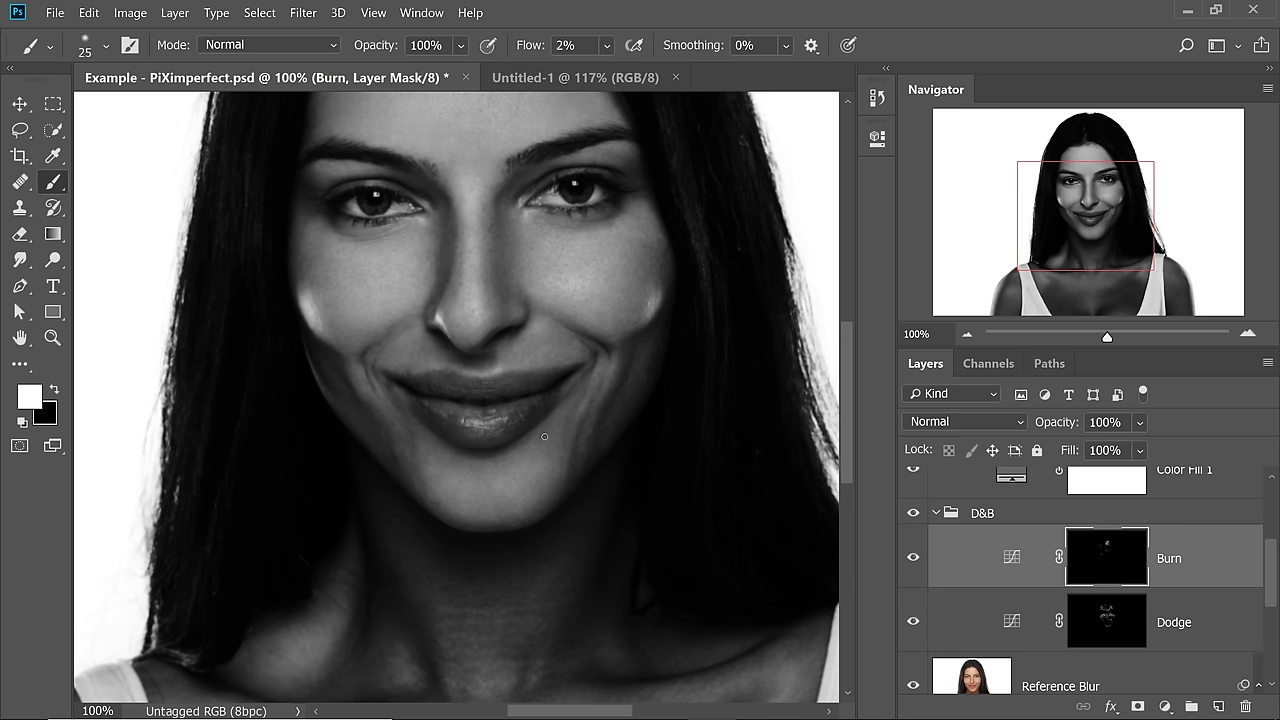
Even the patches and smile line beside the mouth corner with a brush of about 20 to 25 px, alternating the Dodge and Burn masks
{"action": "key", "text": "alt+bracketleft"}
{"action": "key", "text": "alt+bracketright"}
{"action": "key", "text": "alt+bracketleft"}
{"action": "key", "text": "bracketright"}
{"action": "key", "text": "alt+bracketright"}
{"action": "key", "text": "alt+bracketleft"}
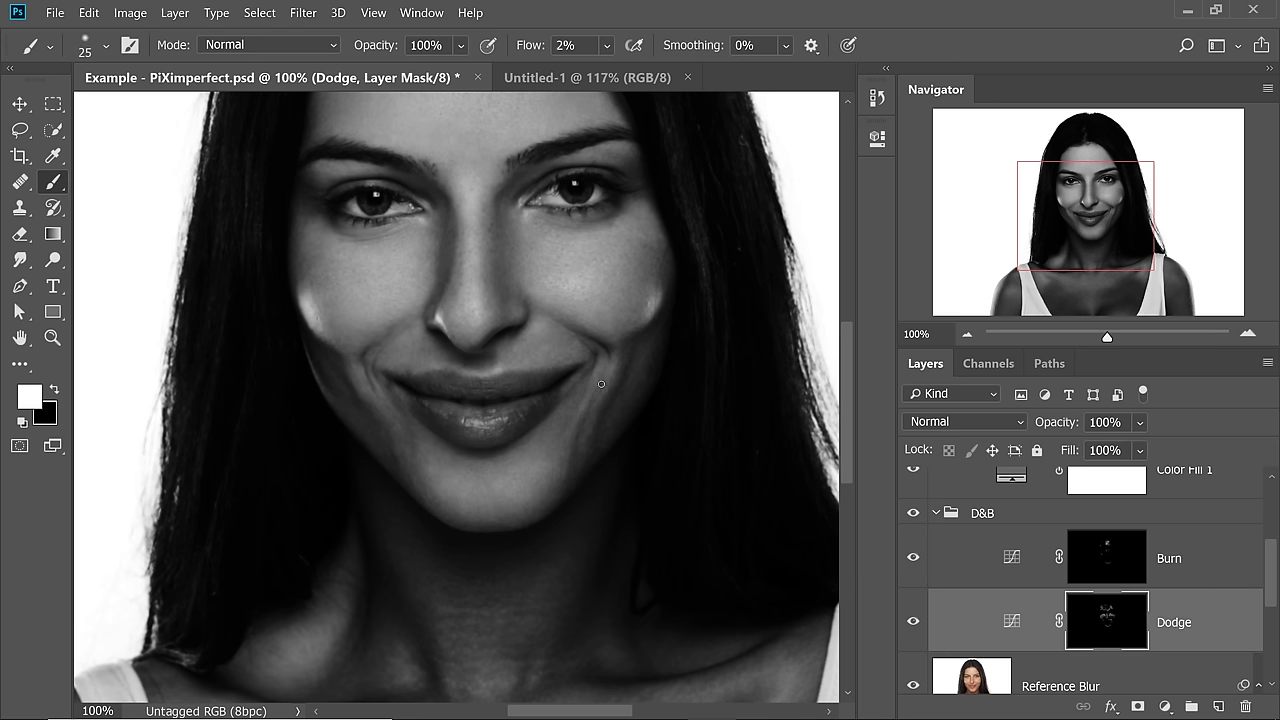
{"action": "key", "text": "alt+bracketright"}
{"action": "key", "text": "alt+bracketleft"}
{"action": "key", "text": "alt+bracketright"}
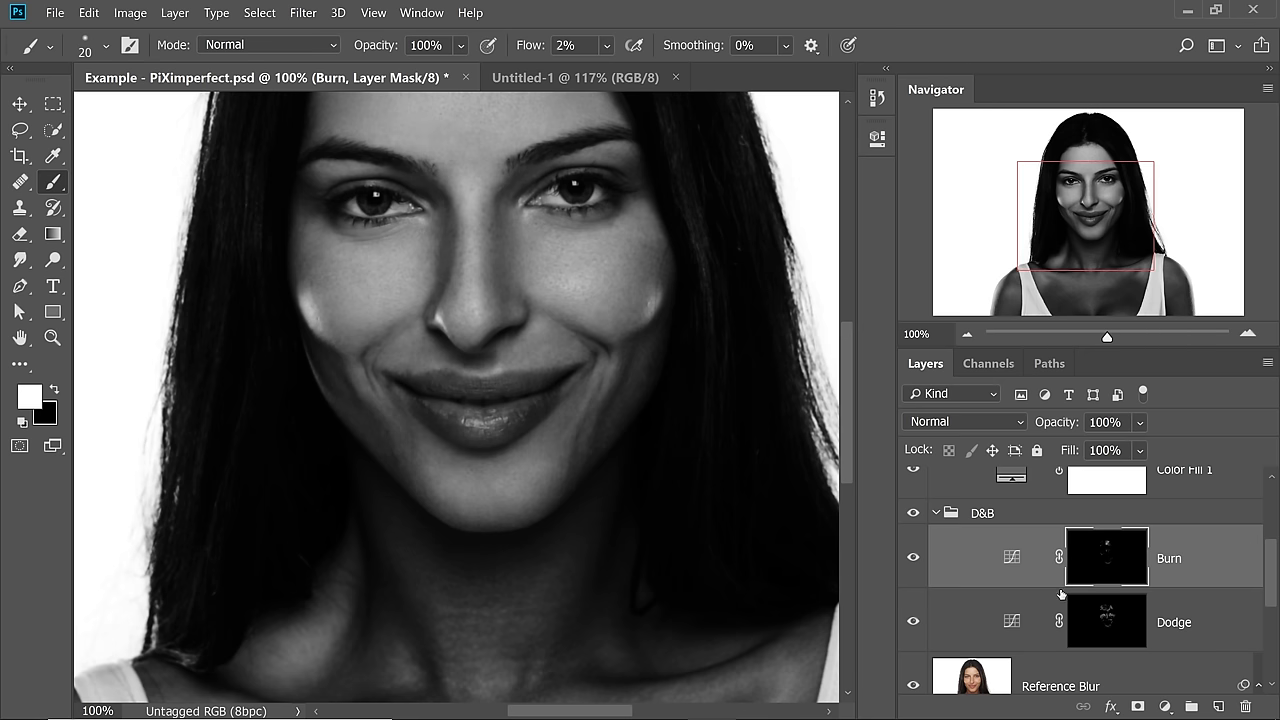
Even the lower cheek and jaw beside the mouth, alternating the Burn mask and the Dodge mask with a brush between 20 and 40 px
{"action": "key", "text": "bracketleft"}
{"action": "key", "text": "alt+bracketleft"}
{"action": "key", "text": "alt+bracketright"}
{"action": "key", "text": "alt+bracketleft"}
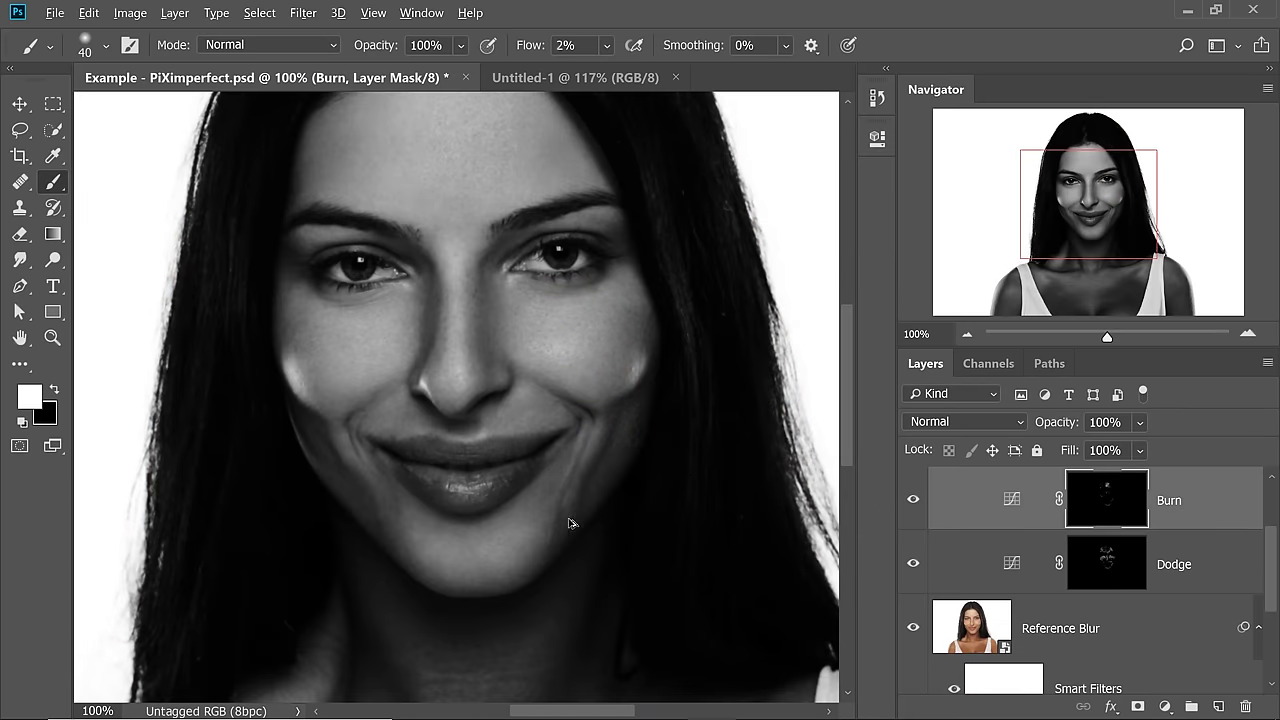
{"action": "key", "text": "alt+bracketleft"}
{"action": "key", "text": "alt+bracketright"}
{"action": "key", "text": "alt+bracketleft"}
{"action": "key", "text": "bracketleft"}
{"action": "key", "text": "bracketleft"}
{"action": "key", "text": "bracketleft"}
{"action": "key", "text": "bracketleft"}
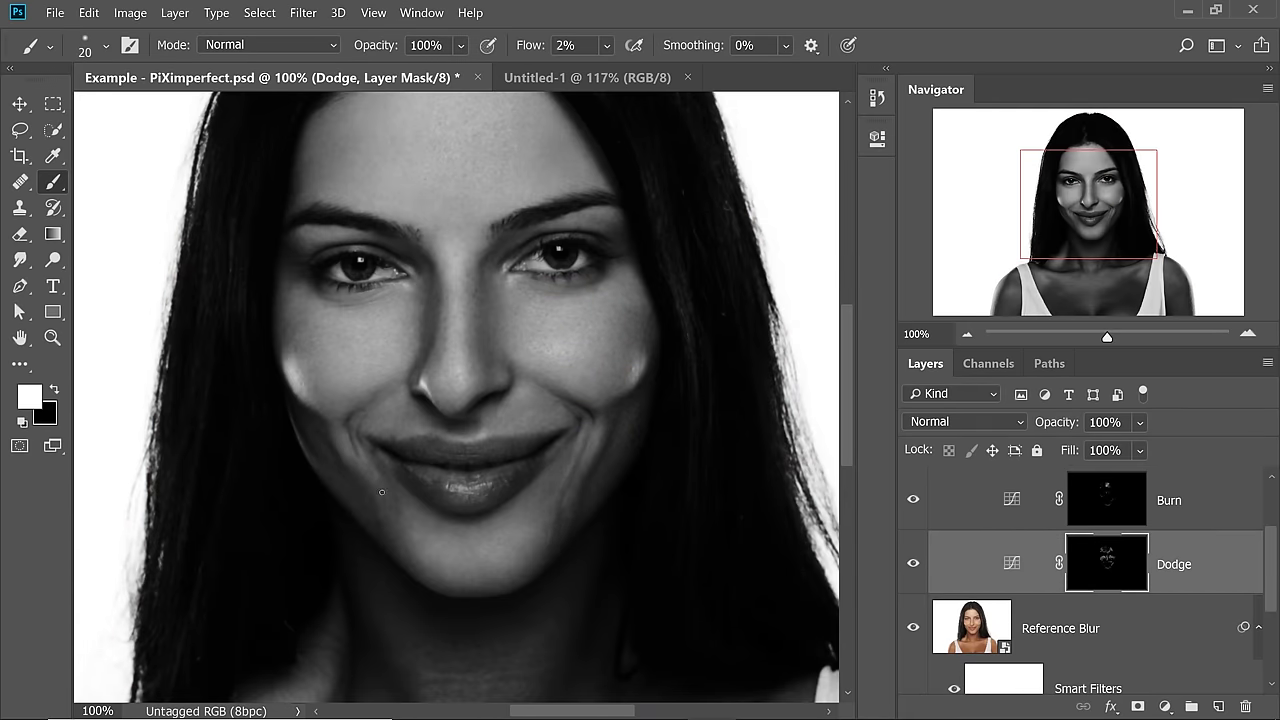
Even the side of the chin near the jawline, using about 35 px on the Burn mask and 15 px on the Dodge mask
{"action": "scroll", "coordinate": [917, 526], "scroll_direction": "up", "scroll_amount": 2}
{"action": "left_click", "coordinate": [914, 526]}
{"action": "left_click", "coordinate": [914, 526]}
{"action": "key", "text": "bracketright"}
{"action": "key", "text": "bracketright"}
{"action": "key", "text": "bracketright"}
{"action": "key", "text": "alt+bracketright"}
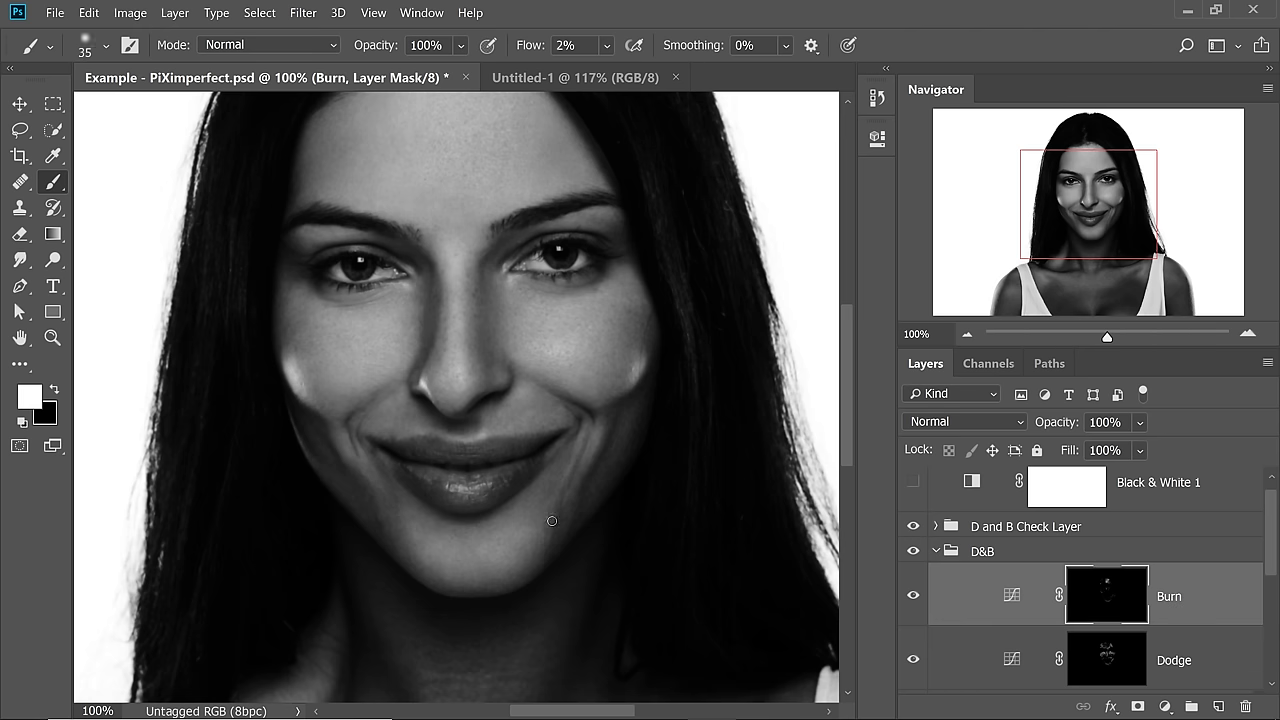
{"action": "key", "text": "alt+bracketleft"}
{"action": "key", "text": "bracketleft"}
{"action": "key", "text": "bracketleft"}
{"action": "key", "text": "bracketleft"}
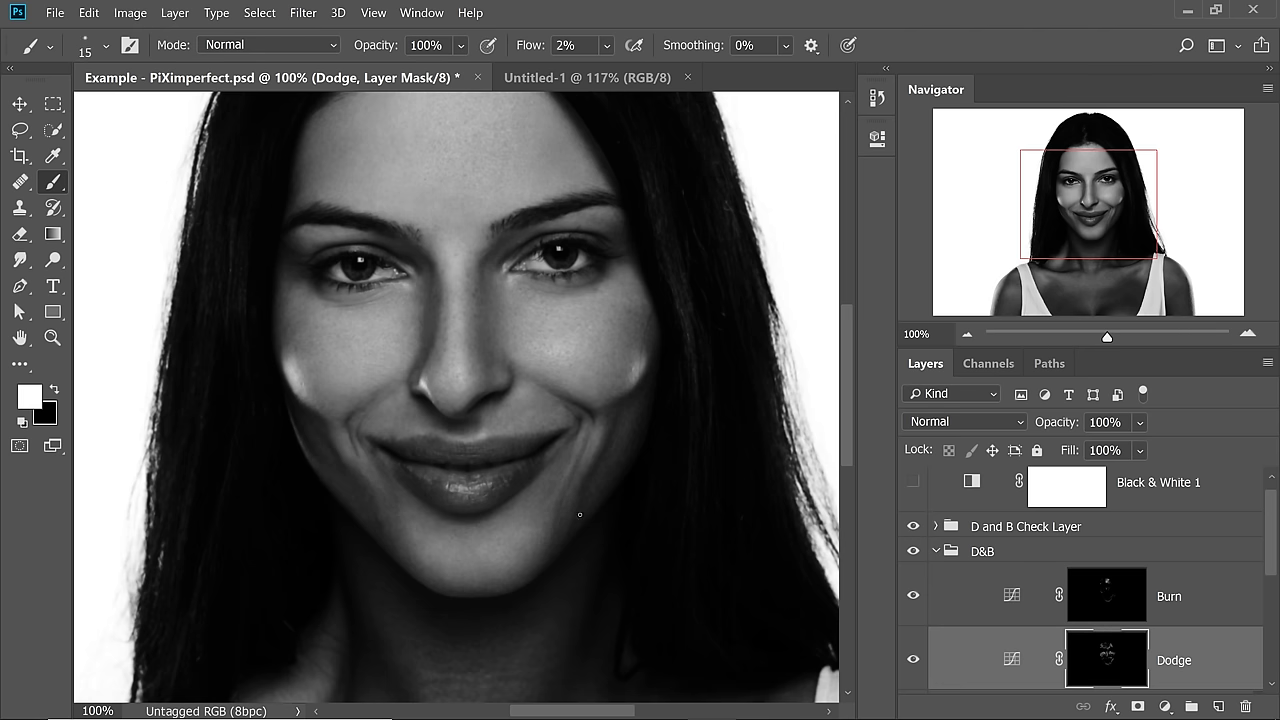
Rotate the canvas to 117° and lighten the small dark areas along the jaw on the Dodge mask with a 9 px brush
{"action": "key", "text": "bracketleft"}
{"action": "key", "text": "bracketleft"}
{"action": "key", "text": "r"}
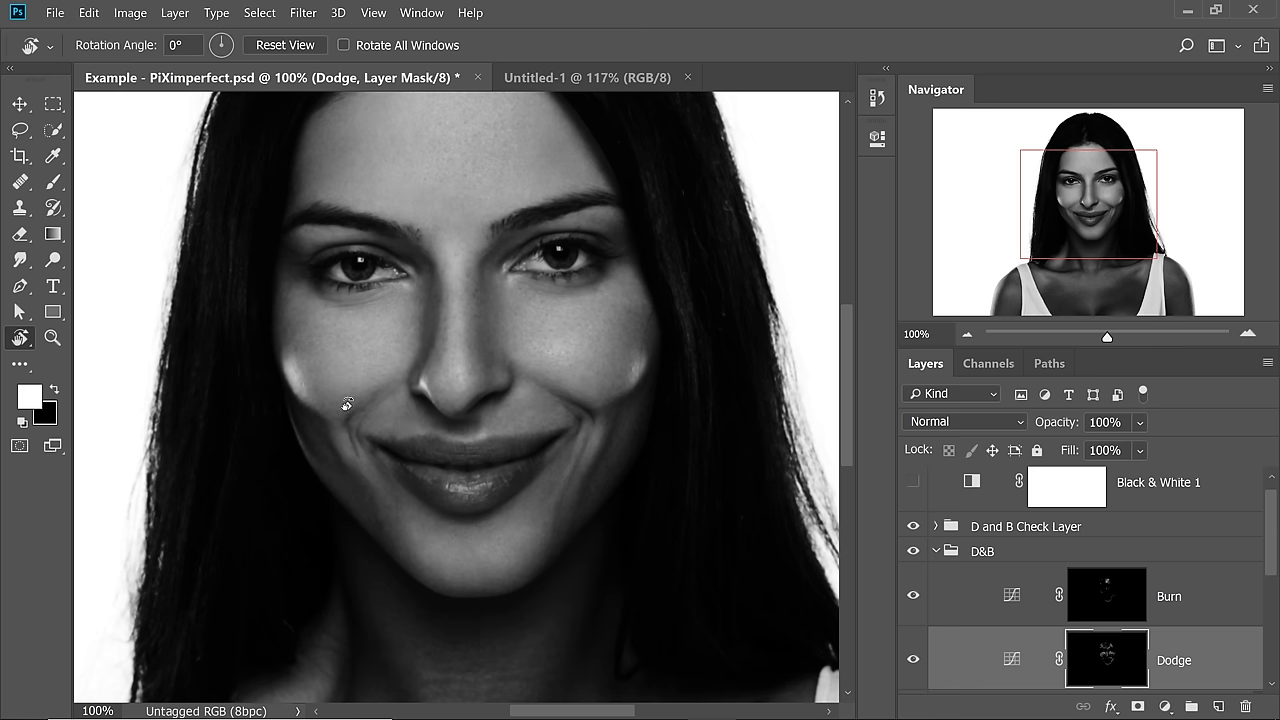
{"action": "left_click_drag", "start_coordinate": [347, 404], "coordinate": [489, 349]}
{"action": "key", "text": "b"}
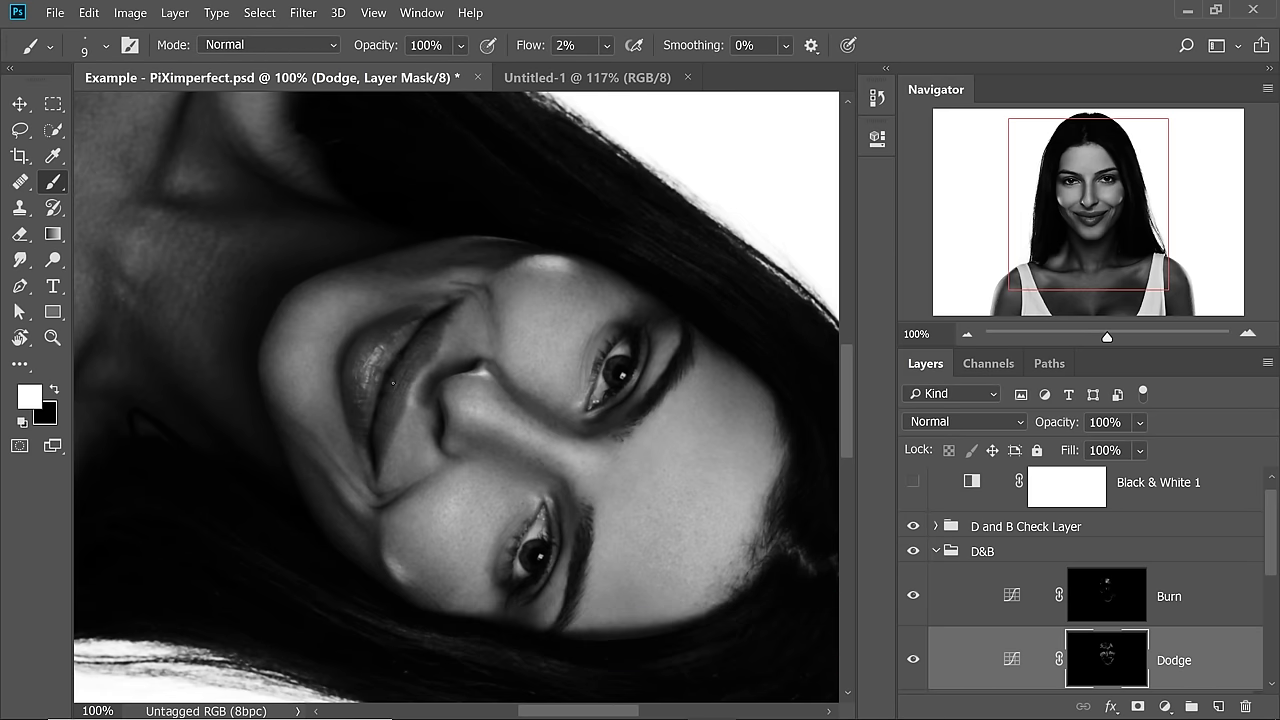
{"action": "scroll", "coordinate": [363, 292], "scroll_direction": "up", "scroll_amount": 3}
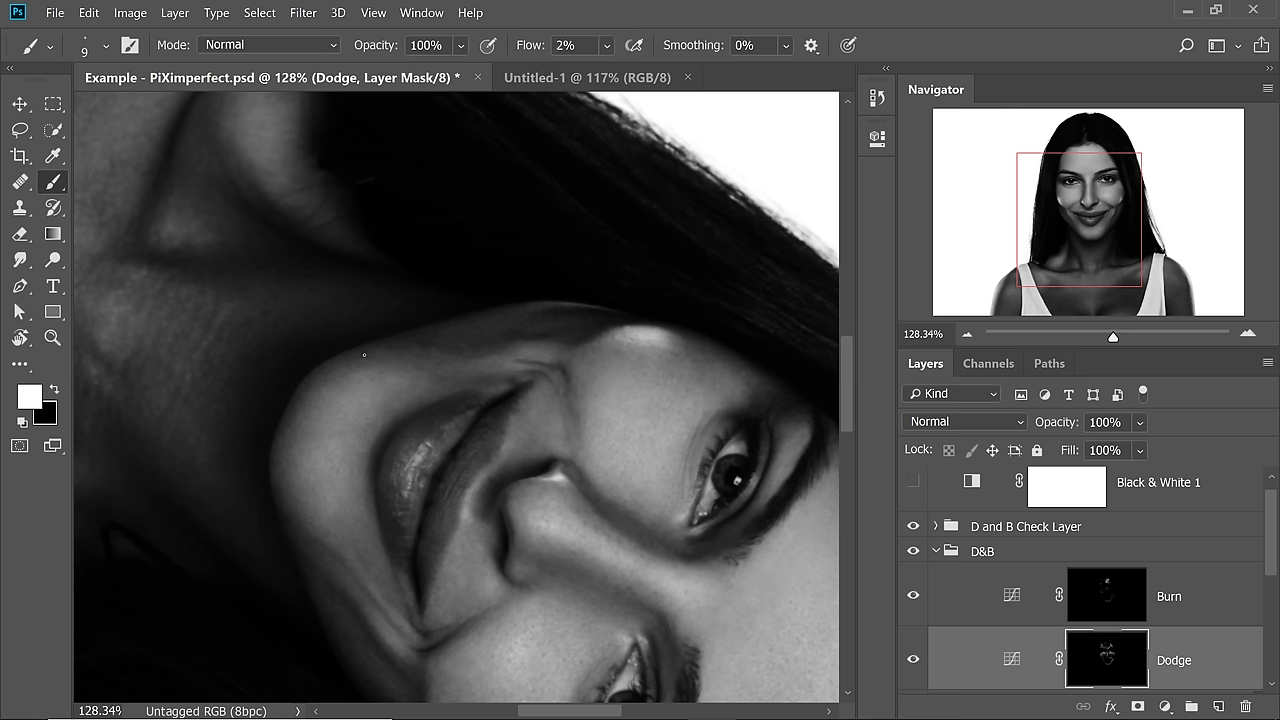
{"action": "key", "text": "r"}
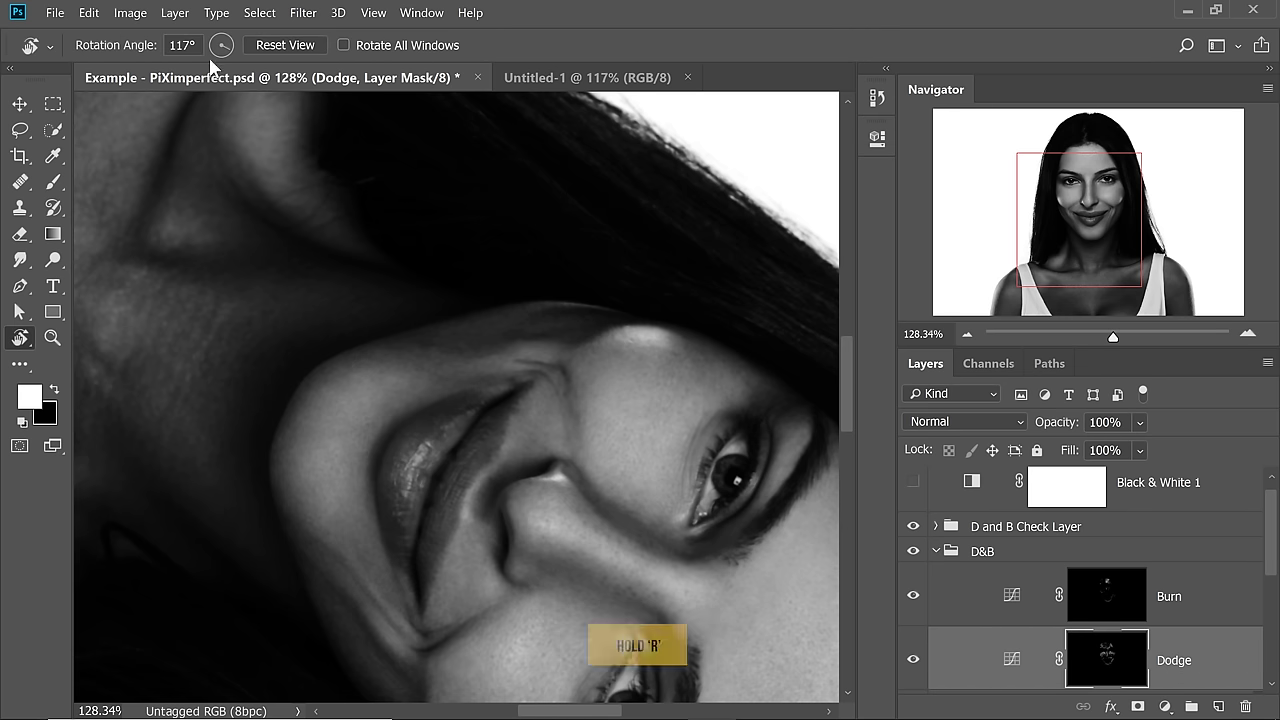
{"action": "left_click", "coordinate": [285, 46]}
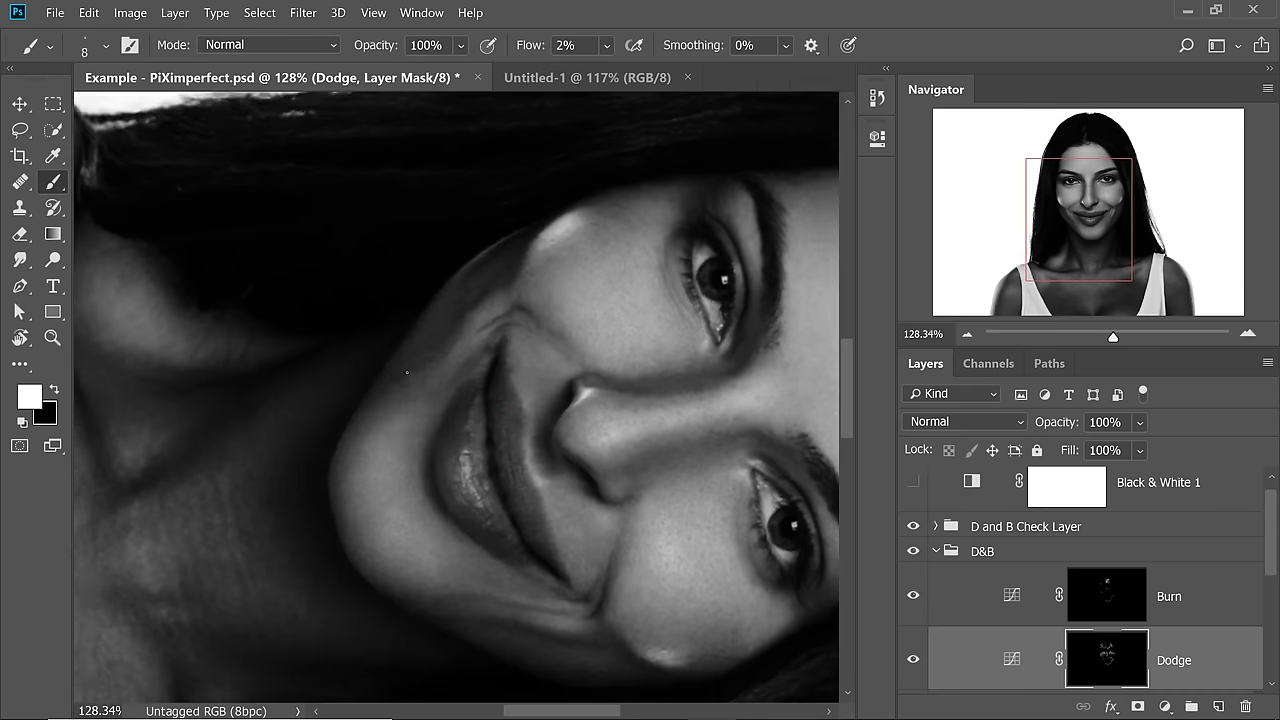
Even the skin of the shoulder and upper arm beside the top's strap on the Dodge and Burn masks with a 30 to 60 px brush
{"action": "key", "text": "bracketright"}
{"action": "key", "text": "bracketright"}
{"action": "key", "text": "bracketright"}
{"action": "scroll", "coordinate": [416, 368], "scroll_direction": "down", "scroll_amount": 2}
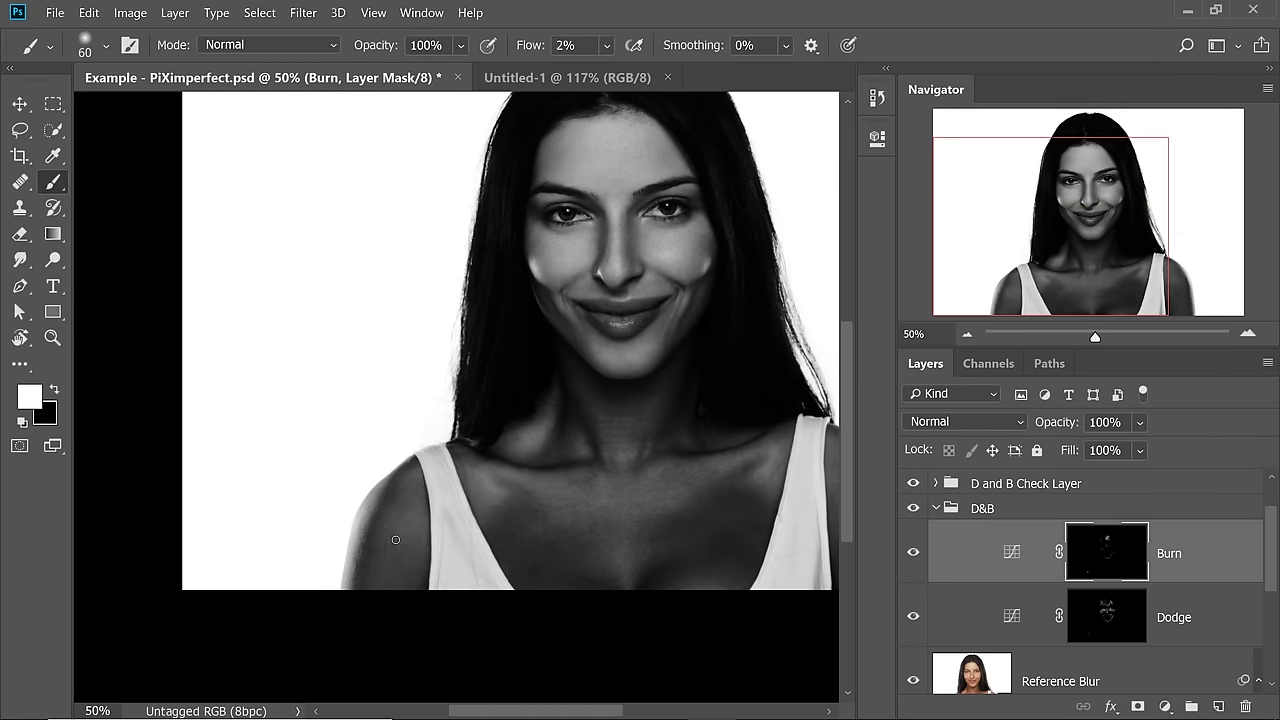
{"action": "key", "text": "alt+["}
{"action": "key", "text": "alt+]"}
{"action": "key", "text": "alt+["}
{"action": "key", "text": "]"}
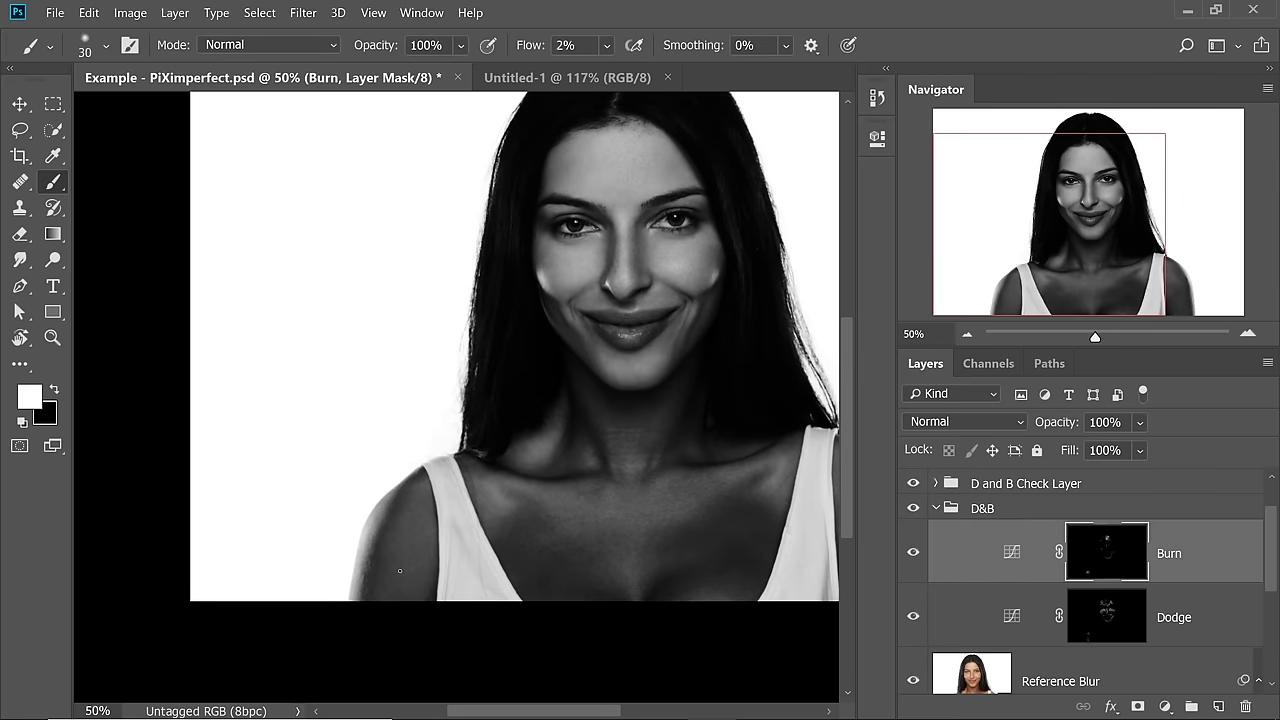
Even the collarbone and upper chest, using about 60 px on the Dodge mask and 45 px on the Burn mask
{"action": "key", "text": "alt+bracketleft"}
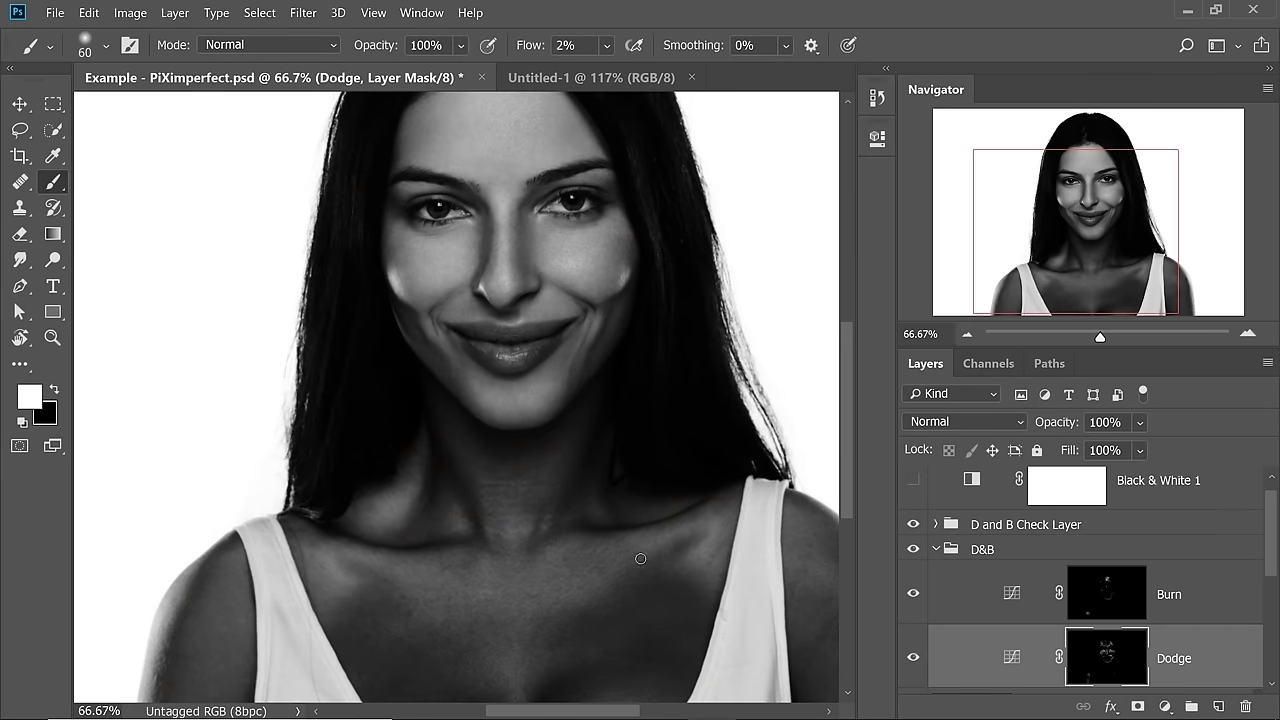
{"action": "key", "text": "alt+bracketright"}
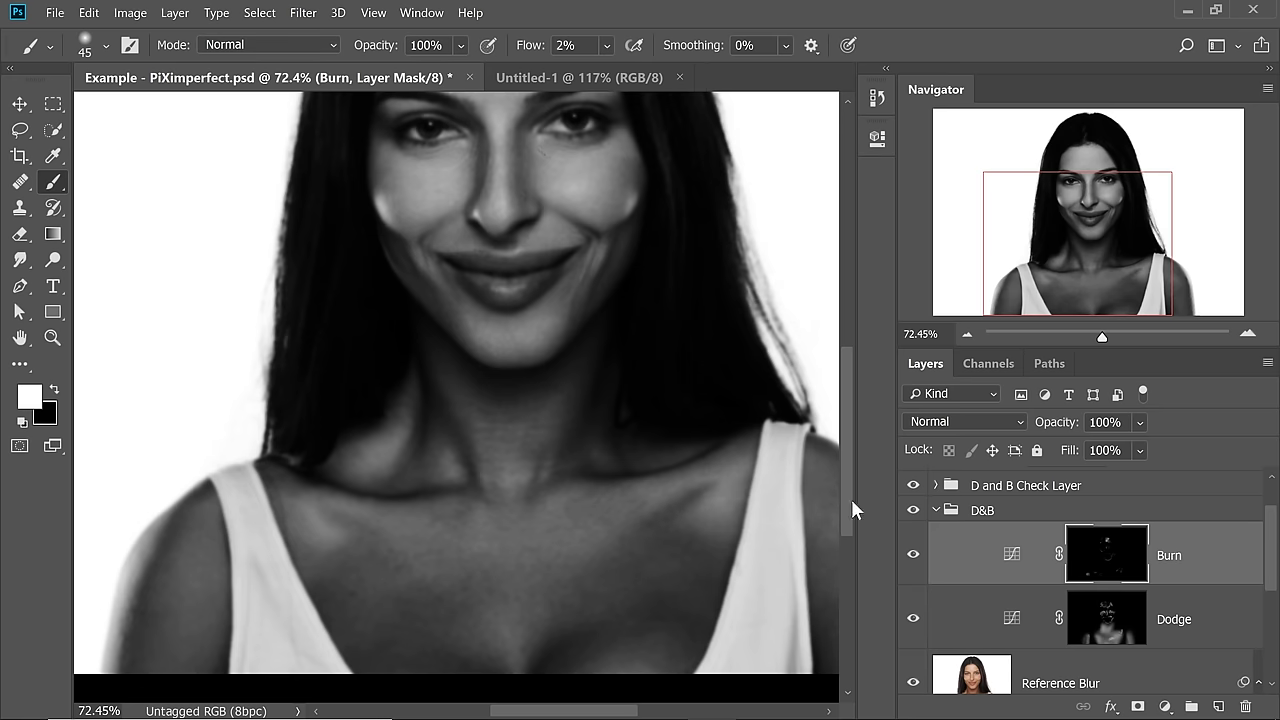
{"action": "key", "text": "alt+bracketleft"}
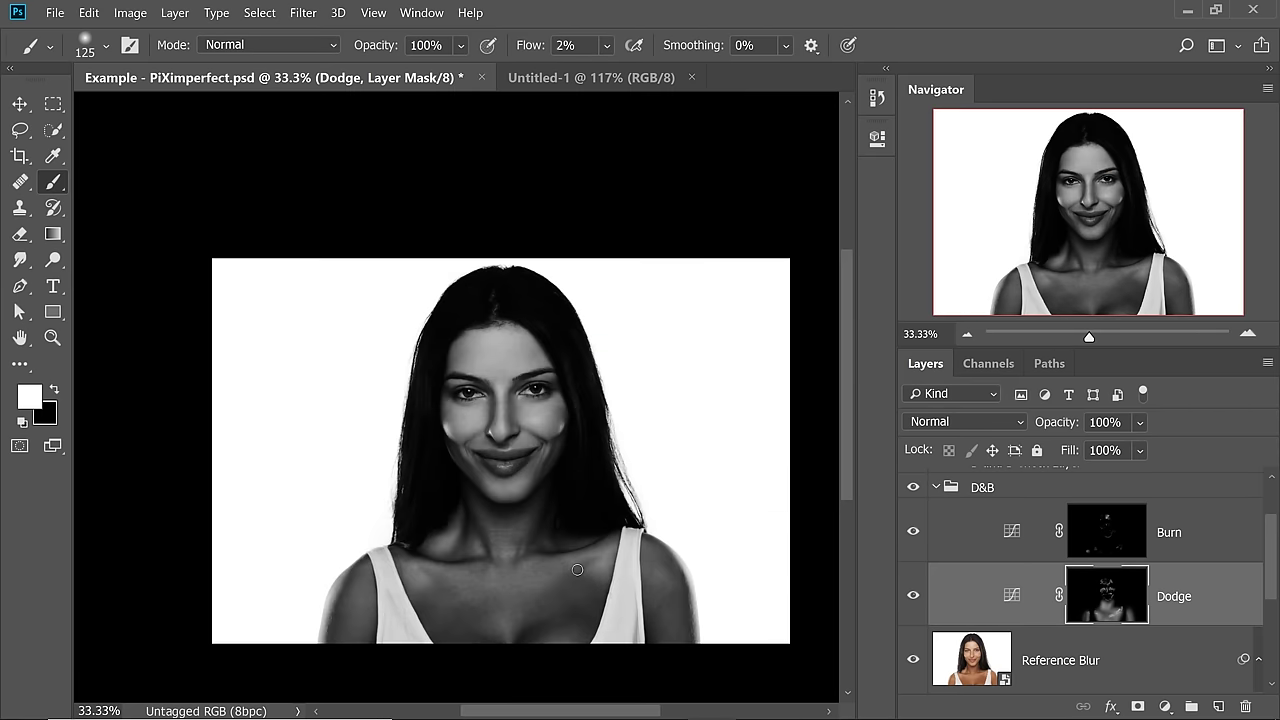
Blend the broad light and dark areas of the chest with a brush of about 100 to 125 px, alternating the Burn and Dodge masks
{"action": "left_click_drag", "start_coordinate": [608, 565], "coordinate": [607, 512]}
{"action": "key", "text": "alt+bracketright"}
{"action": "key", "text": "alt+bracketleft"}
{"action": "key", "text": "alt+bracketright"}
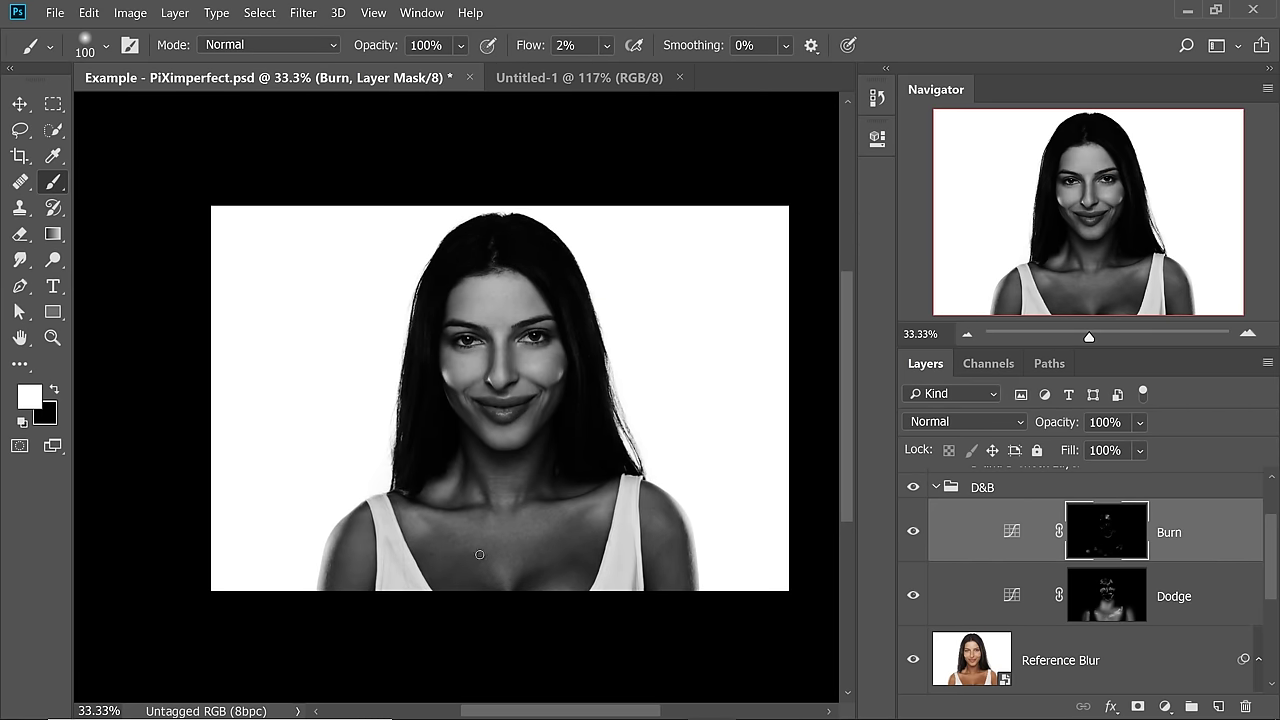
{"action": "key", "text": "bracketright"}
{"action": "key", "text": "bracketright"}
{"action": "key", "text": "bracketright"}
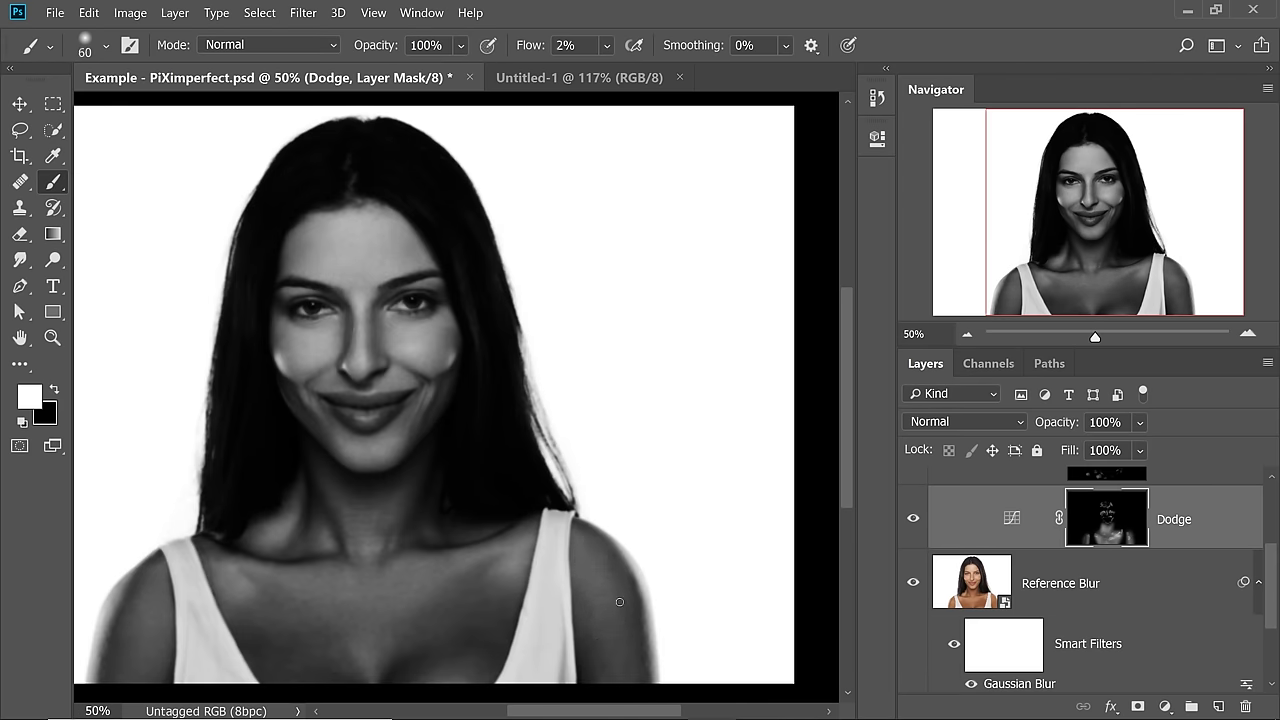
Even the skin of the neck with a brush of about 20 px, alternating the Burn and Dodge masks
{"action": "key", "text": "alt+bracketright"}
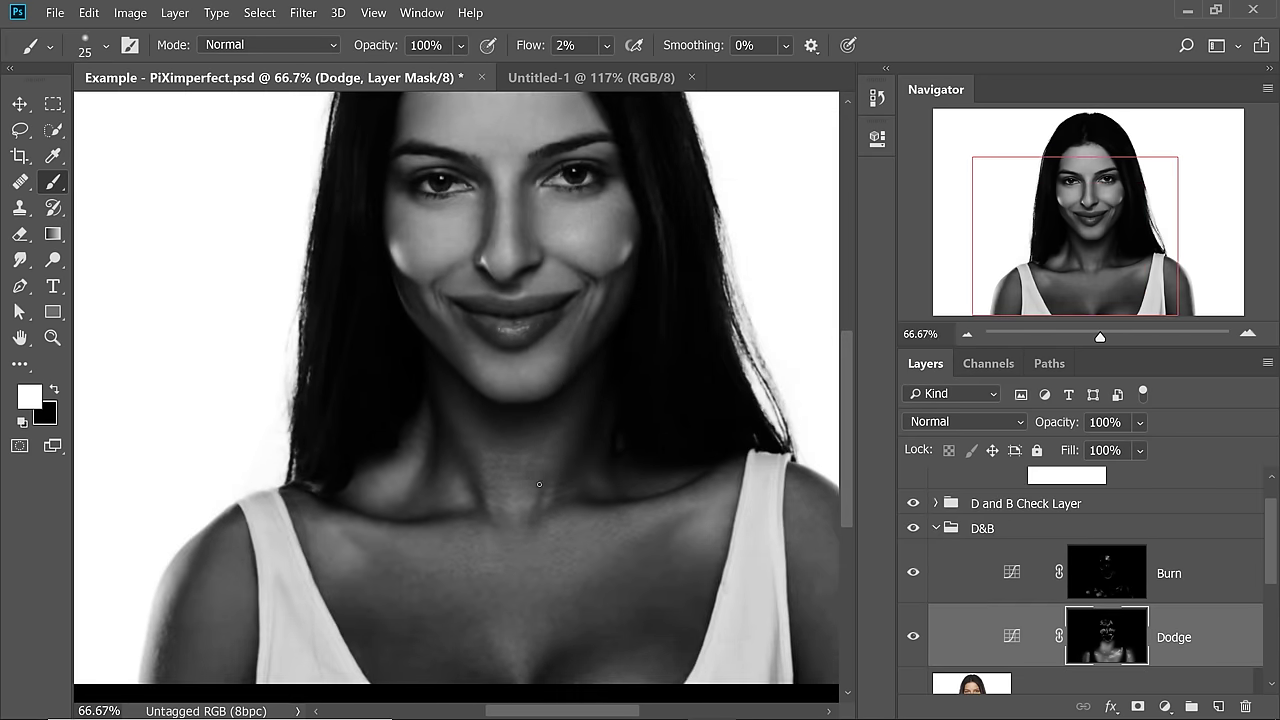
{"action": "key", "text": "alt+bracketright"}
{"action": "key", "text": "alt+bracketleft"}
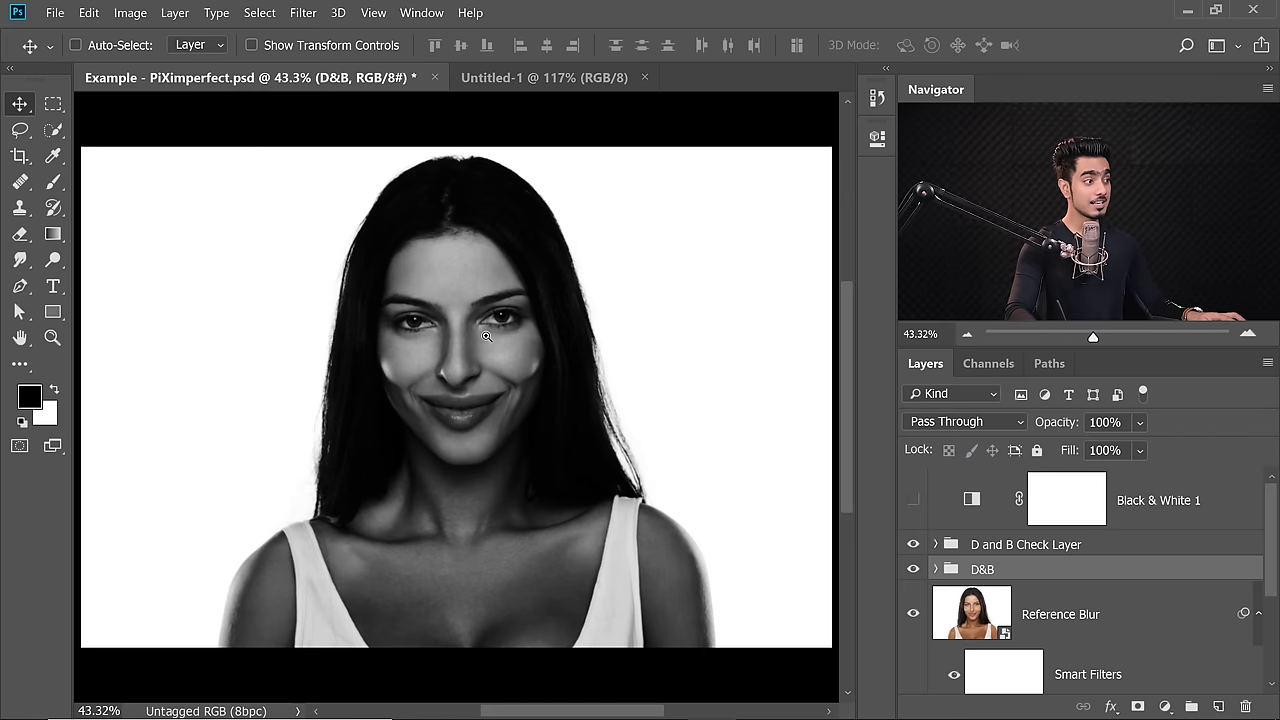
Hide the D and B Check Layer group and the Reference Blur layer to view the retouched portrait in colour
{"action": "left_click_drag", "start_coordinate": [486, 336], "coordinate": [486, 363]}
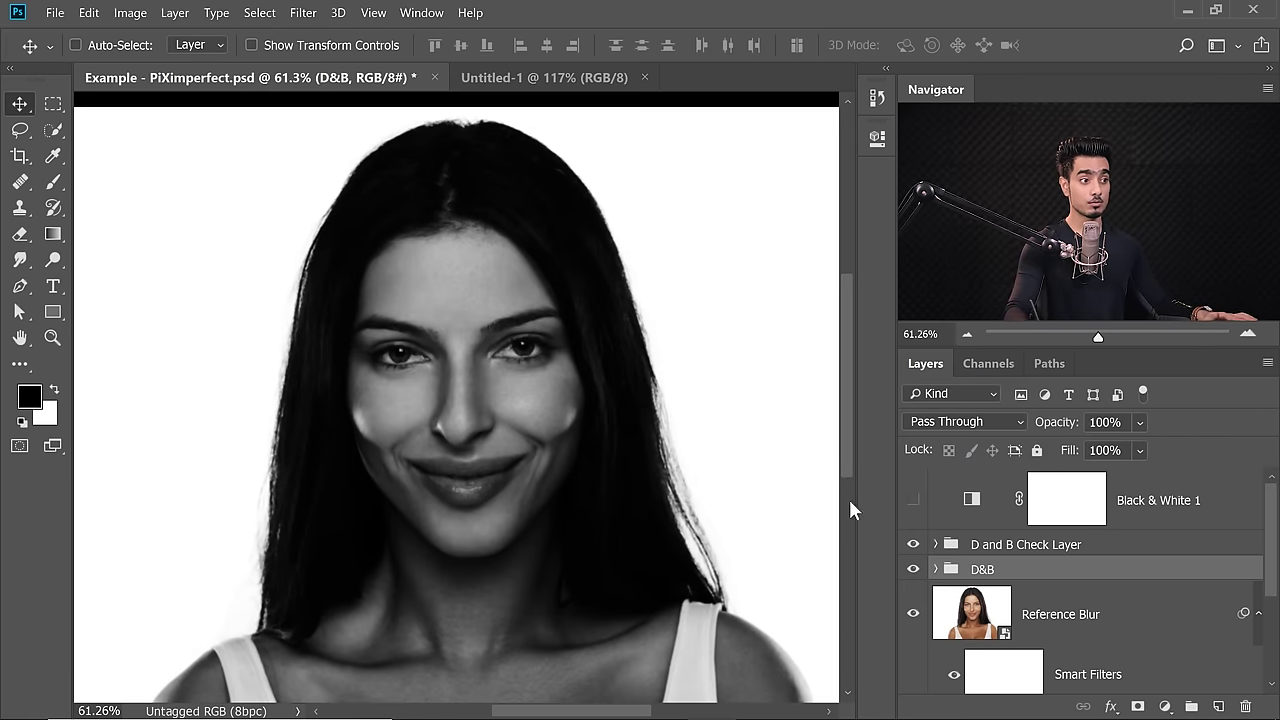
{"action": "left_click", "coordinate": [913, 545]}
{"action": "scroll", "coordinate": [1276, 572], "scroll_direction": "down", "scroll_amount": 3}
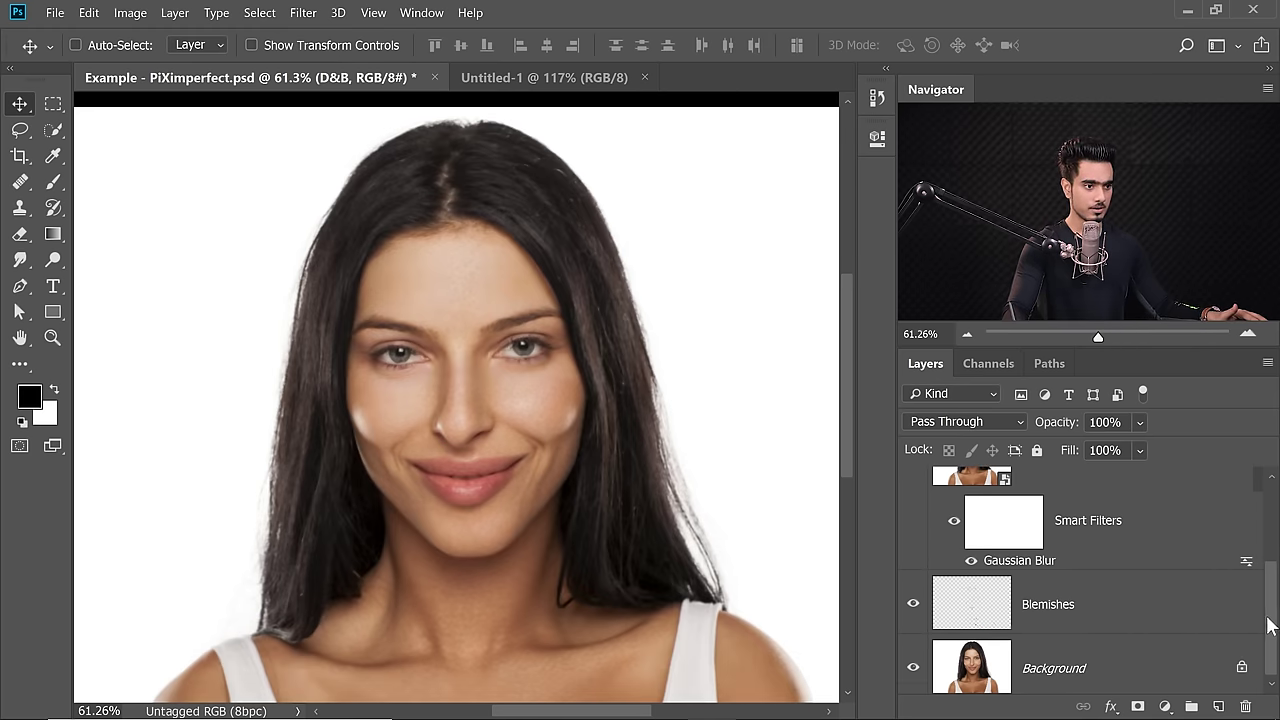
{"action": "scroll", "coordinate": [1270, 625], "scroll_direction": "up", "scroll_amount": 2}
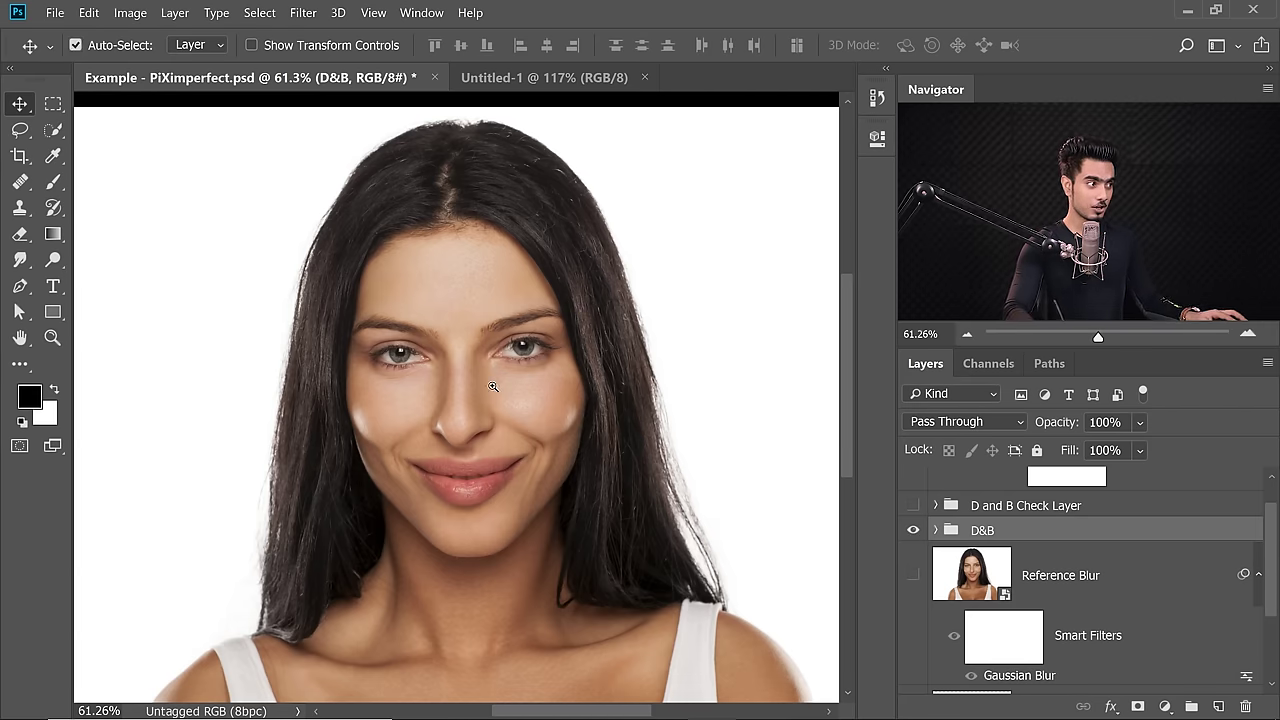
Turn the D&B group off and on to compare before and after, first on the face and again on the wider portrait
{"action": "left_click_drag", "start_coordinate": [493, 386], "coordinate": [806, 528]}
{"action": "left_click", "coordinate": [911, 531]}
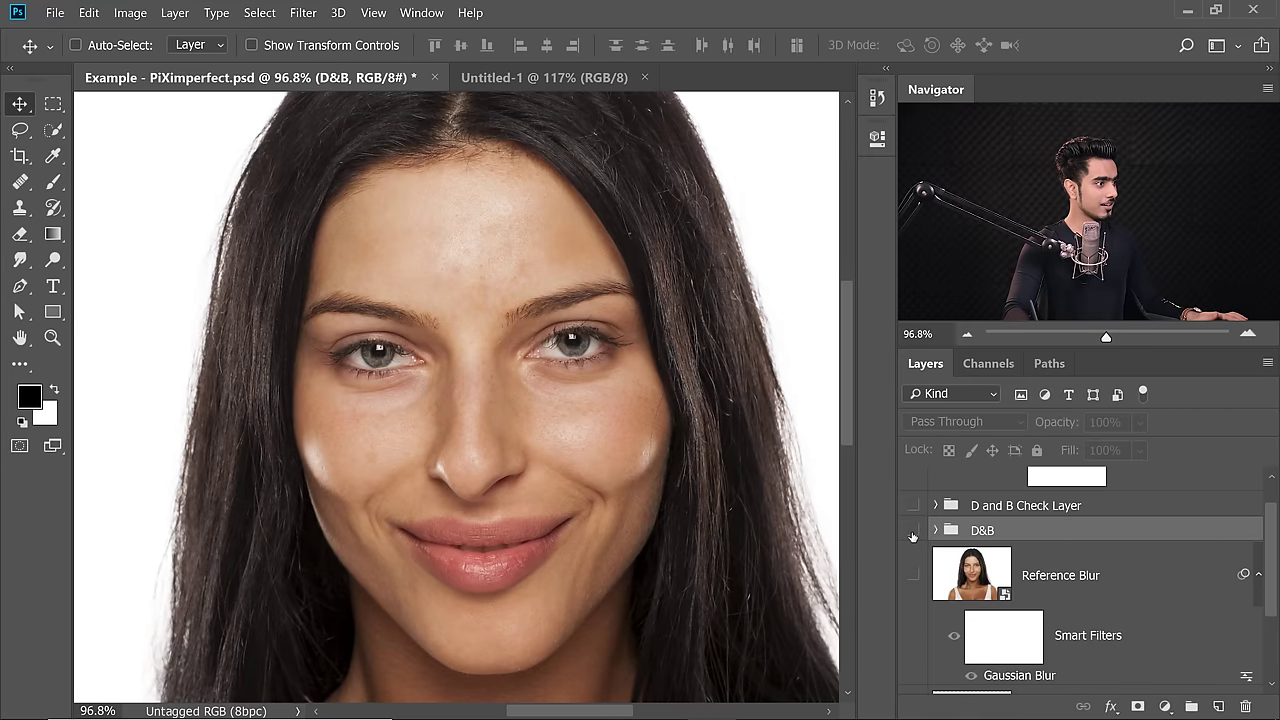
{"action": "left_click", "coordinate": [912, 531]}
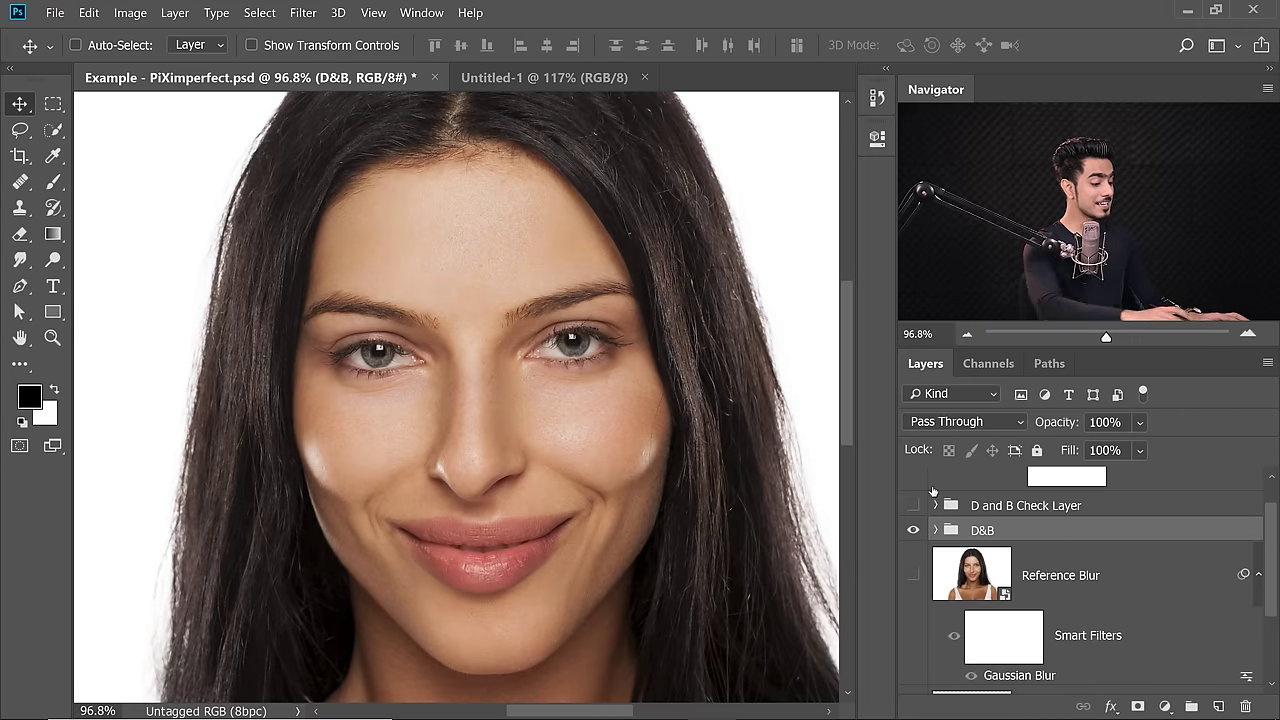
{"action": "key", "text": "ctrl+minus"}
{"action": "key", "text": "ctrl+minus"}
{"action": "key", "text": "ctrl+minus"}
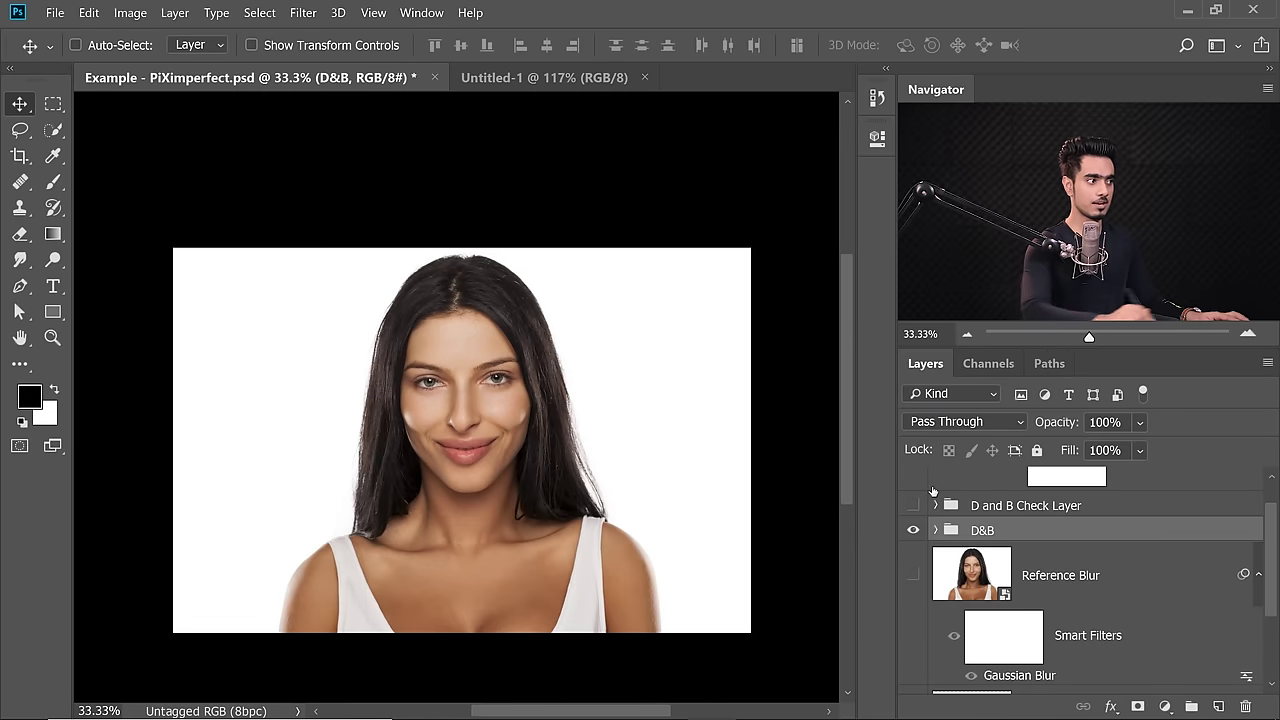
{"action": "scroll", "coordinate": [663, 563], "scroll_direction": "up", "scroll_amount": 3}
{"action": "left_click", "coordinate": [912, 531]}
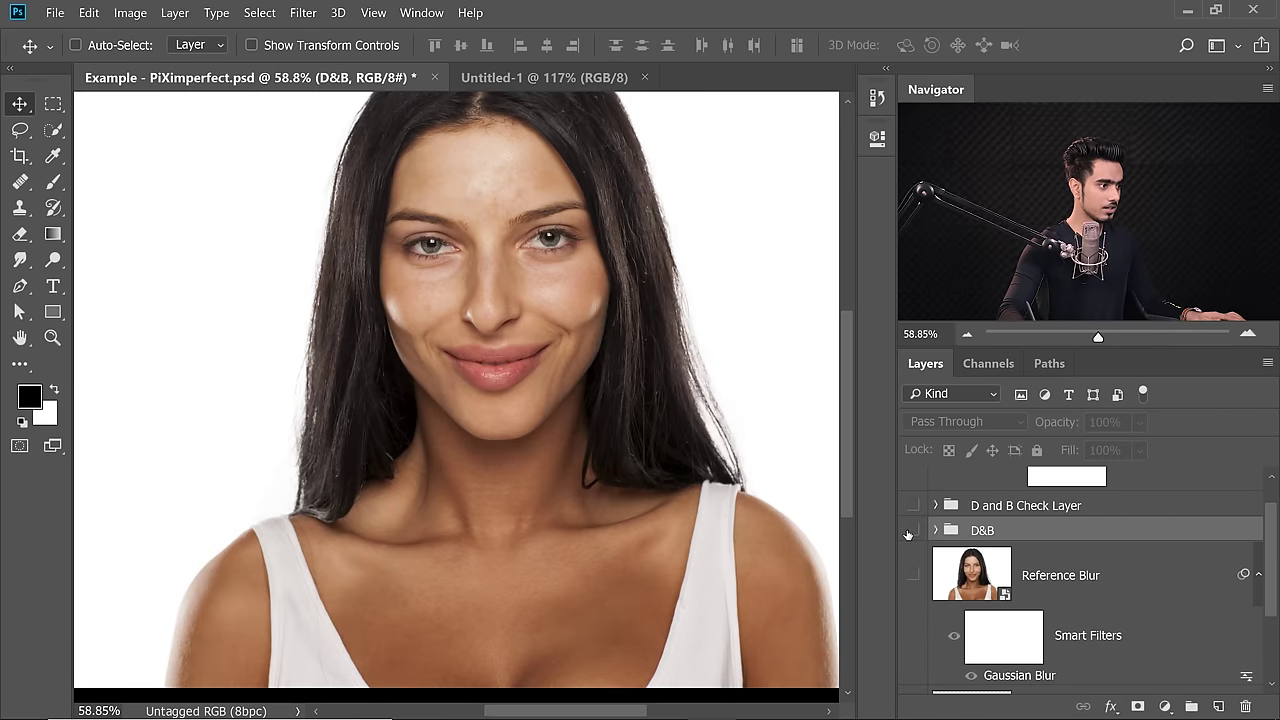
{"action": "left_click", "coordinate": [910, 532]}
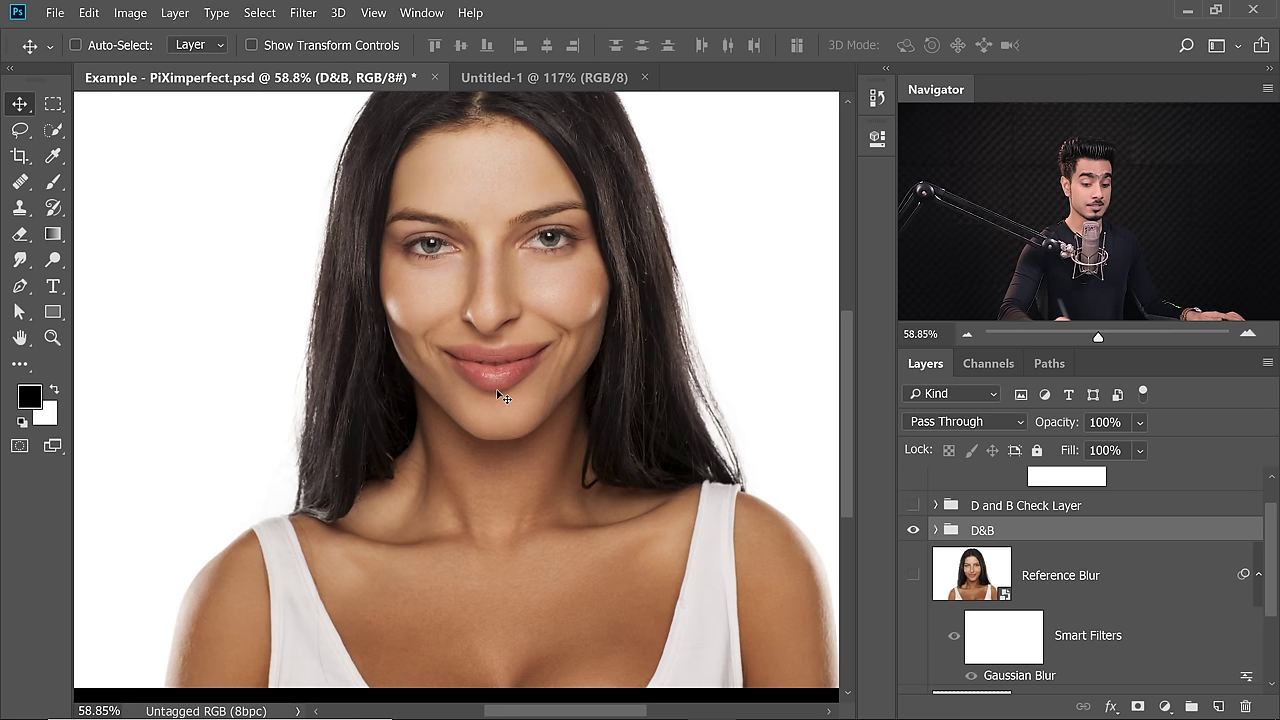
{"action": "scroll", "coordinate": [505, 370], "scroll_direction": "down", "scroll_amount": 2}
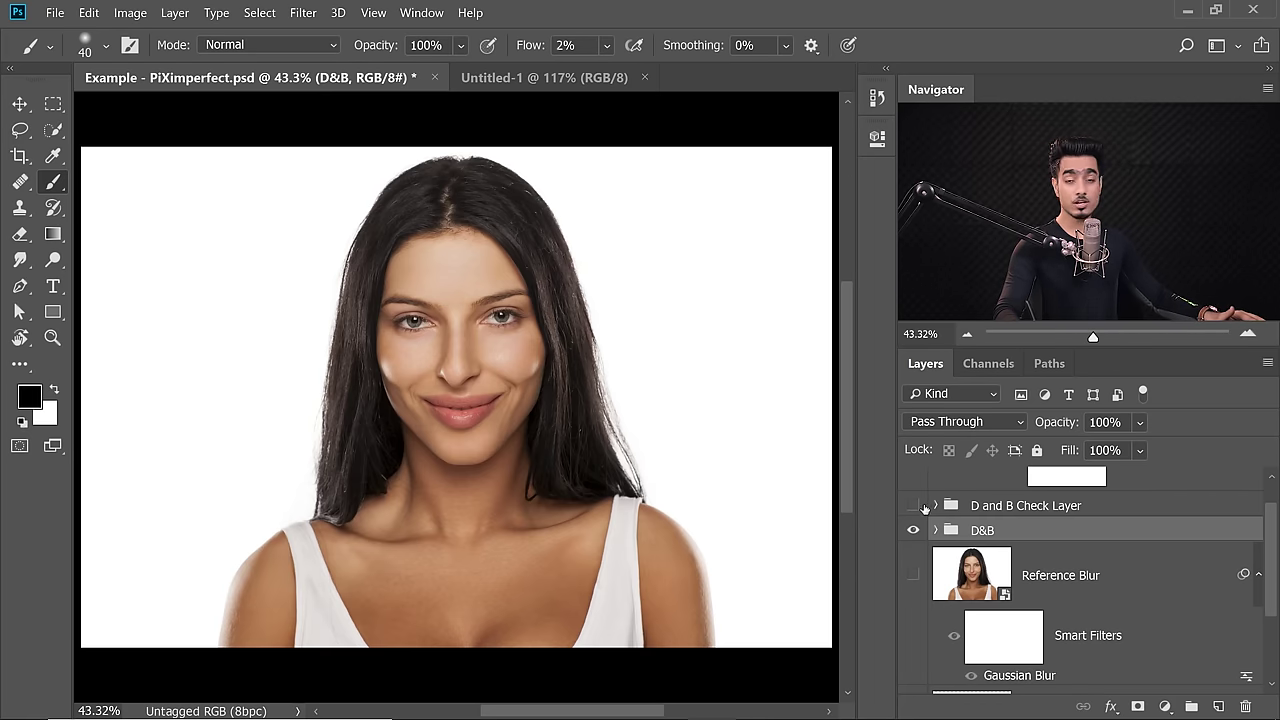
Show the D and B Check Layer group and the Reference Blur layer again, and rotate the canvas upside down
{"action": "left_click", "coordinate": [913, 506]}
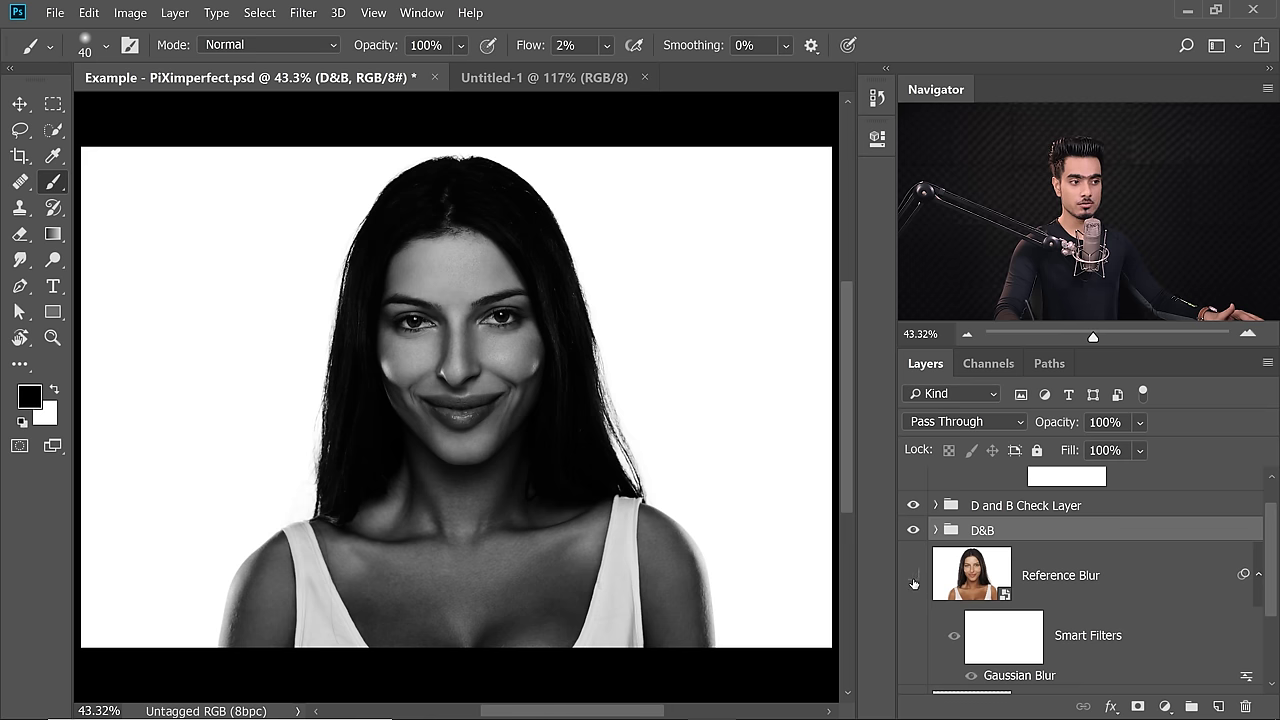
{"action": "left_click", "coordinate": [913, 583]}
{"action": "key", "text": "r"}
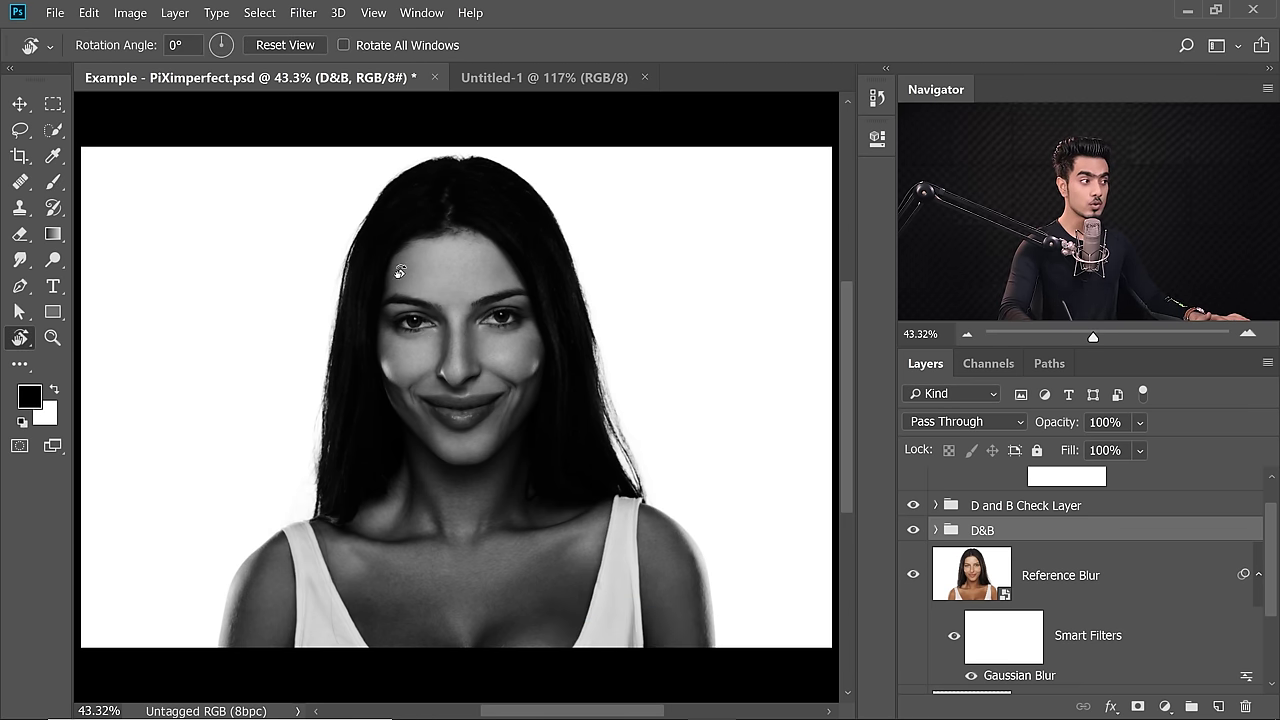
{"action": "left_click_drag", "start_coordinate": [399, 271], "coordinate": [502, 528]}
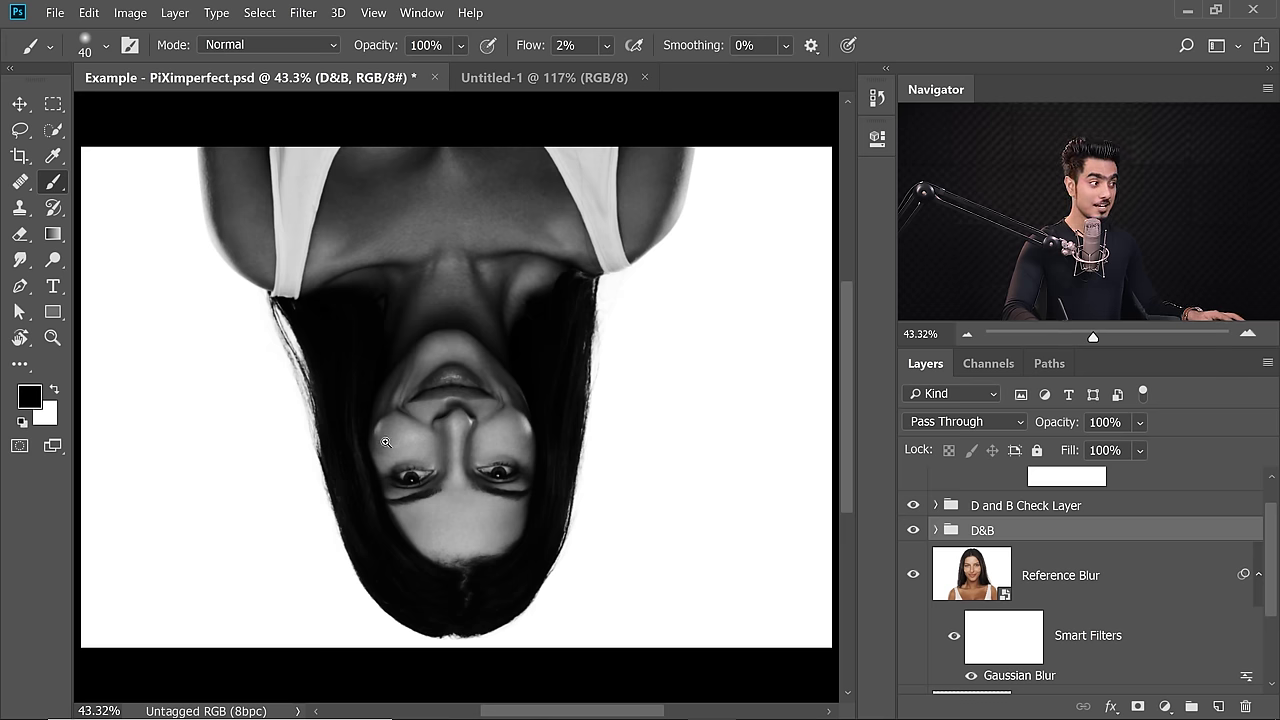
Lighten the dark patches on the outer part of the woman's left cheek with white on the Dodge mask, using a 35 to 40 px brush
{"action": "left_click_drag", "start_coordinate": [386, 442], "coordinate": [399, 464]}
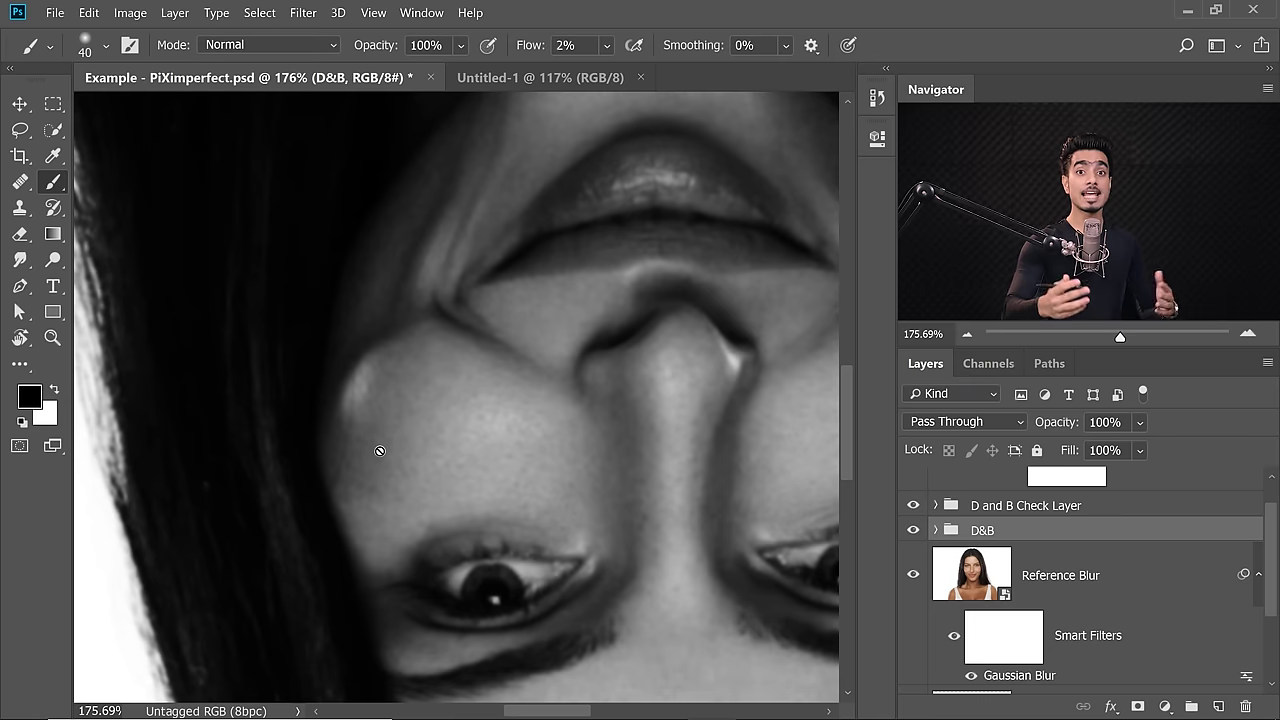
{"action": "left_click_drag", "start_coordinate": [577, 400], "coordinate": [538, 449]}
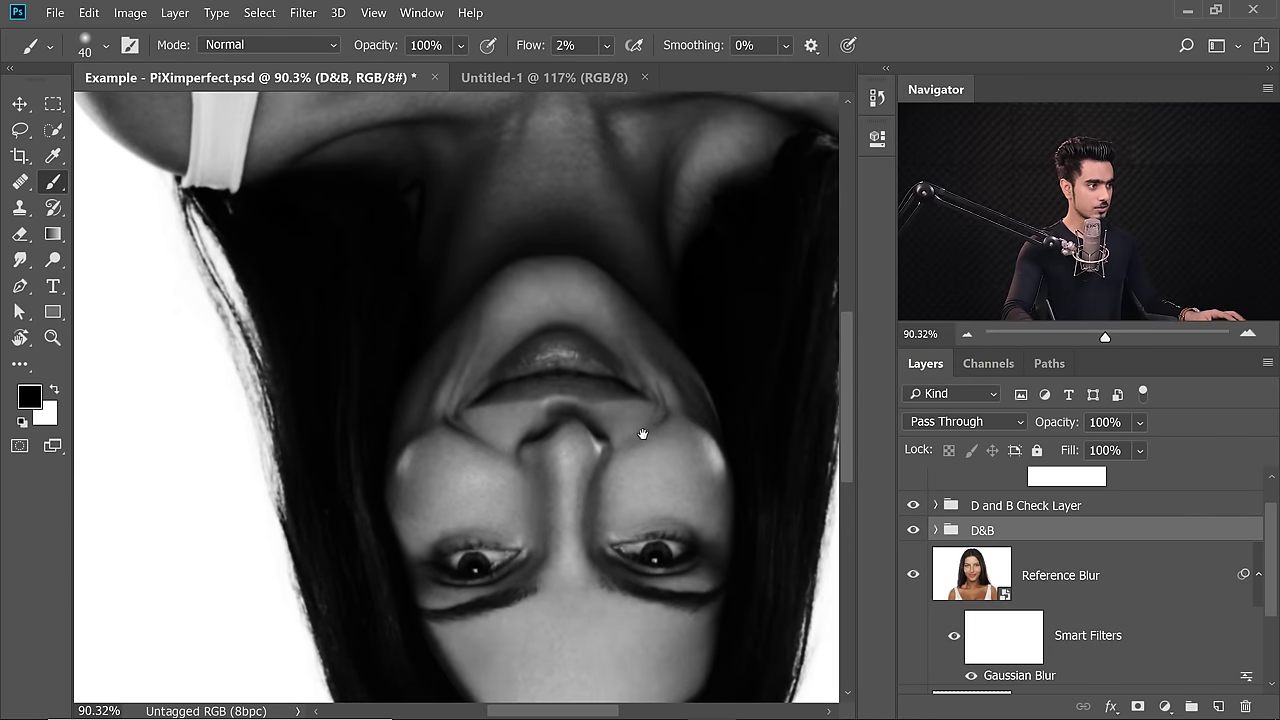
{"action": "left_click_drag", "start_coordinate": [644, 374], "coordinate": [585, 456]}
{"action": "left_click_drag", "start_coordinate": [592, 335], "coordinate": [540, 483]}
{"action": "left_click_drag", "start_coordinate": [654, 527], "coordinate": [594, 397]}
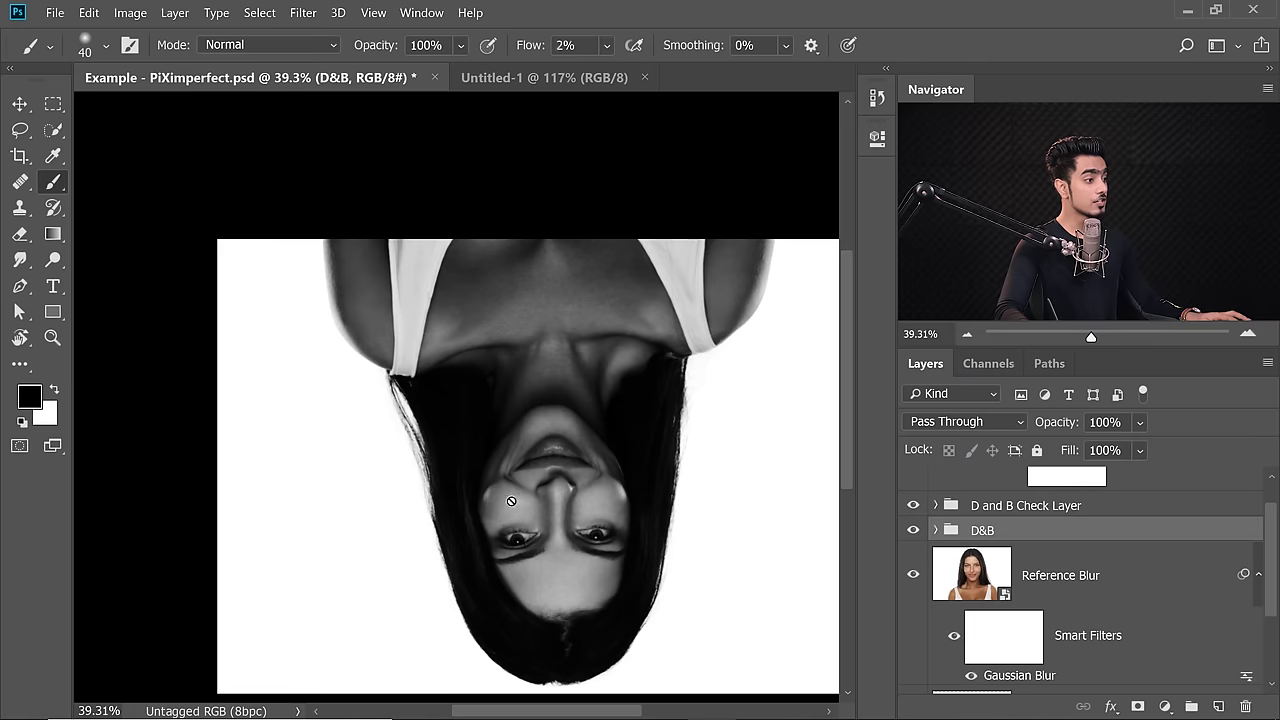
{"action": "left_click_drag", "start_coordinate": [487, 510], "coordinate": [516, 512]}
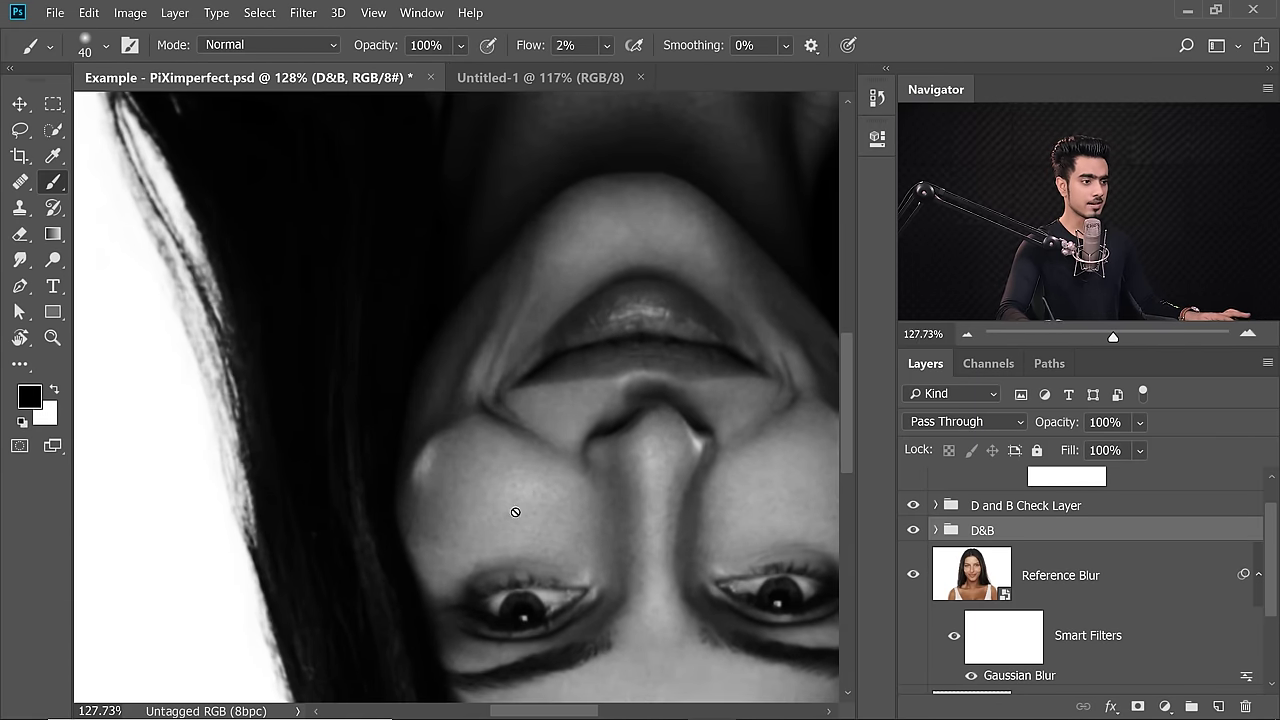
{"action": "left_click", "coordinate": [936, 531]}
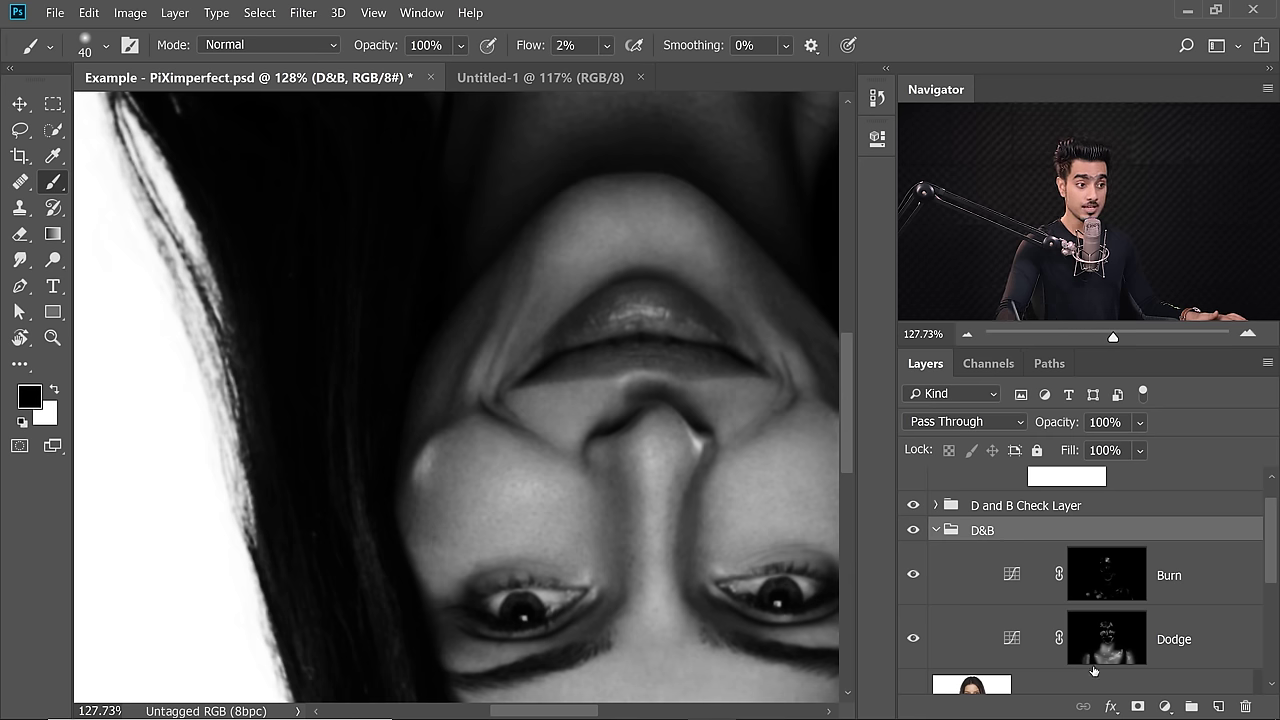
{"action": "left_click", "coordinate": [1117, 637]}
{"action": "key", "text": "x"}
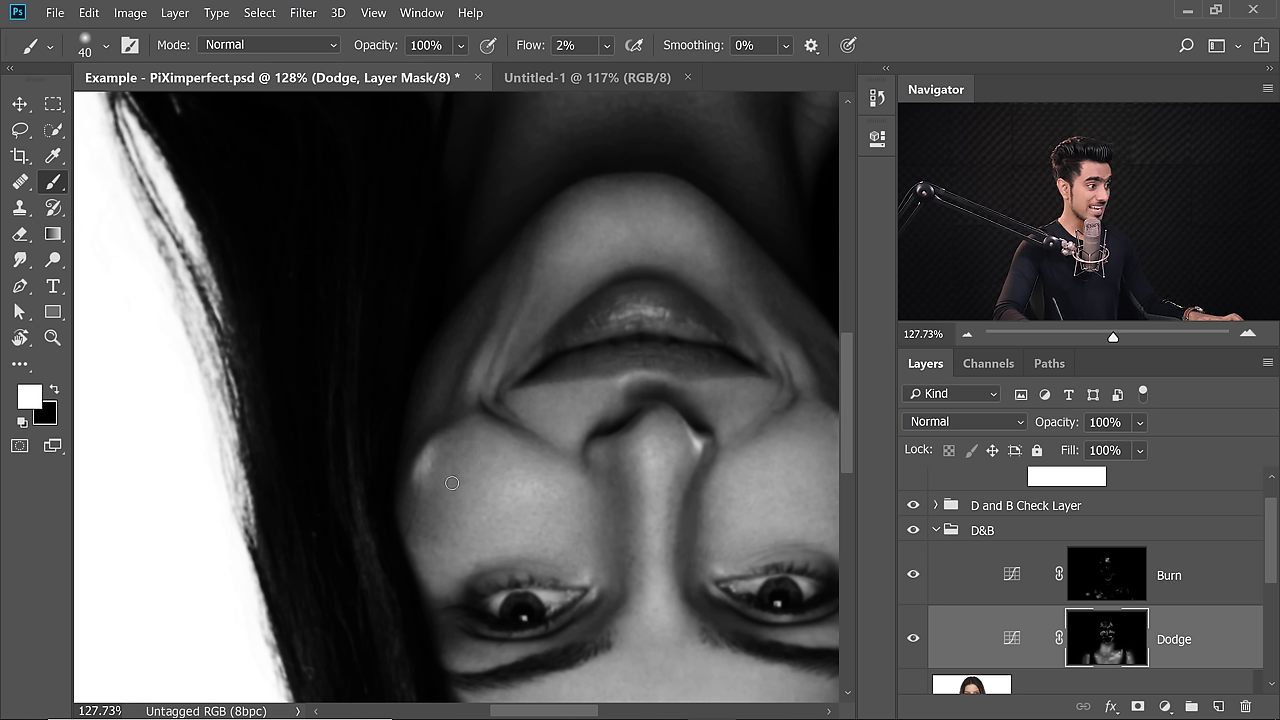
{"action": "key", "text": "bracketright"}
{"action": "key", "text": "bracketleft"}
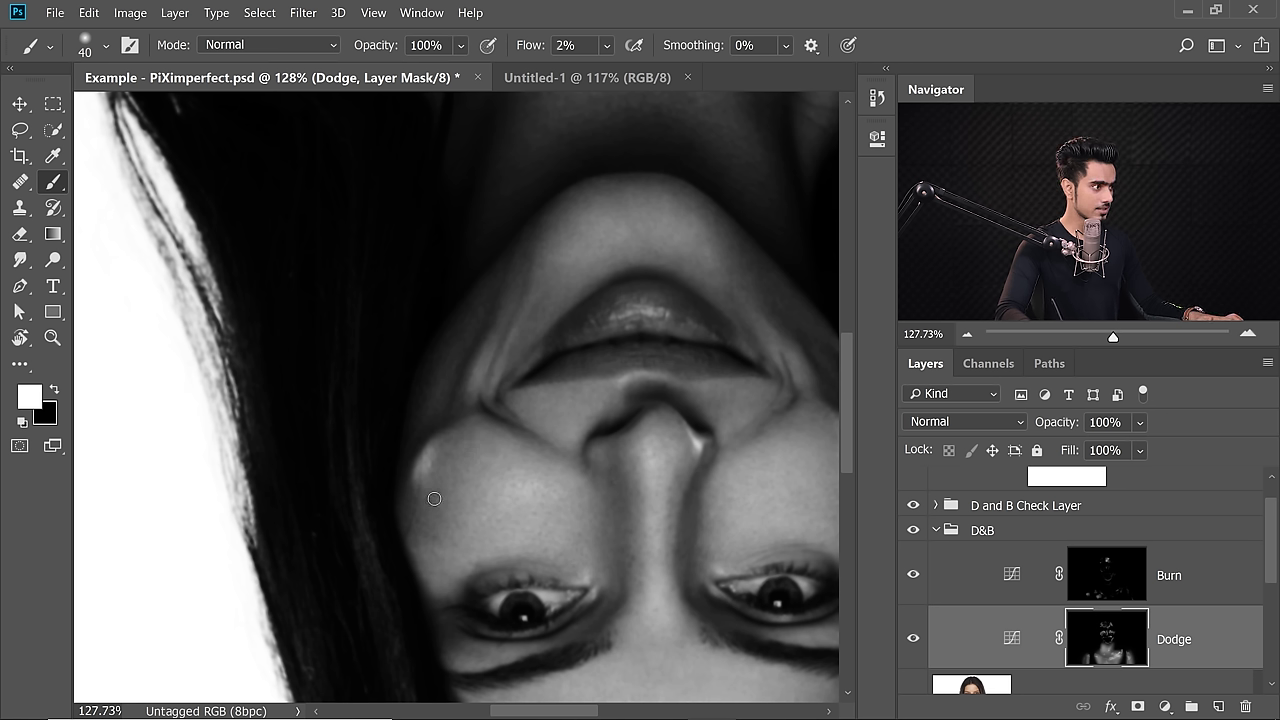
{"action": "key", "text": "bracketleft"}
{"action": "key", "text": "bracketright"}
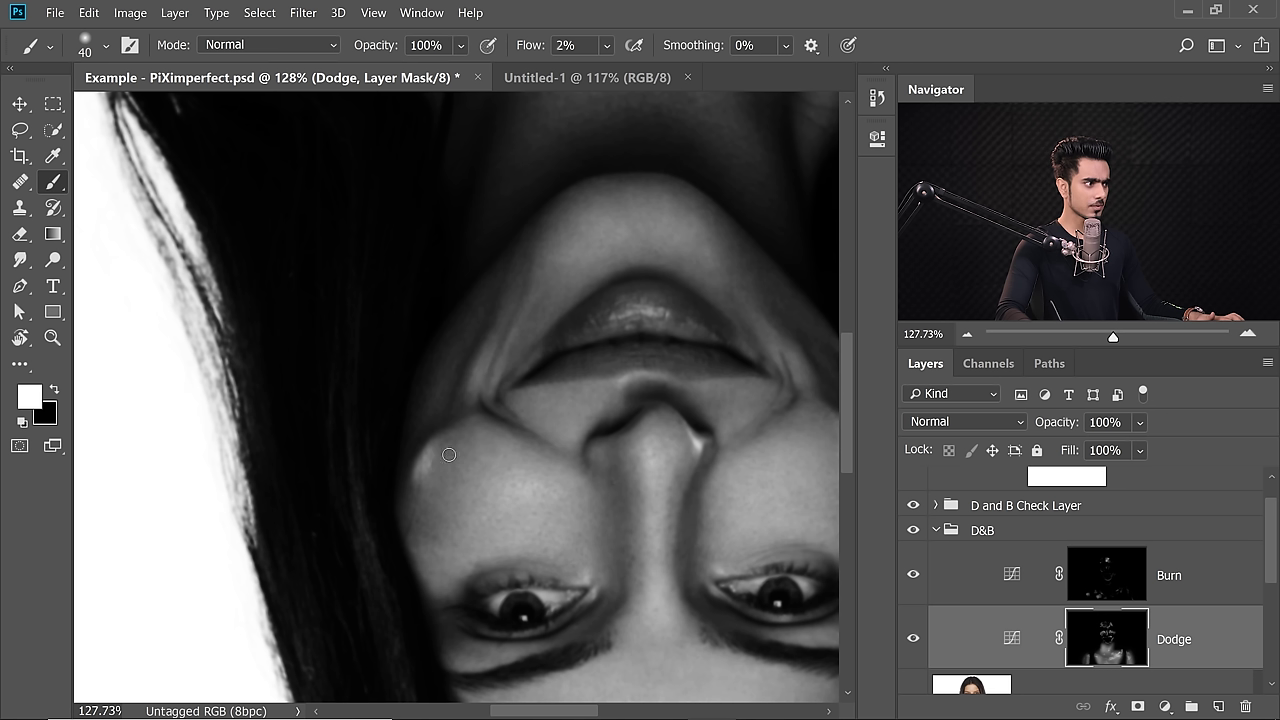
{"action": "key", "text": "bracketleft"}
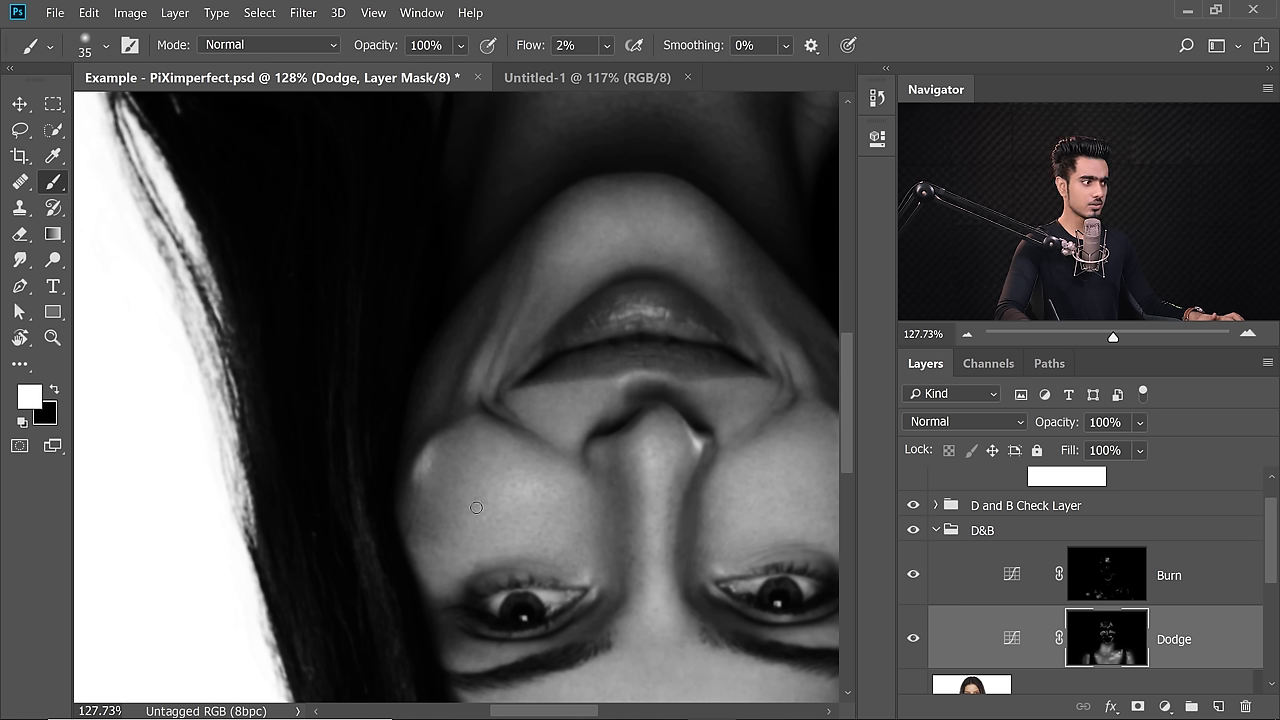
{"action": "key", "text": "bracketright"}
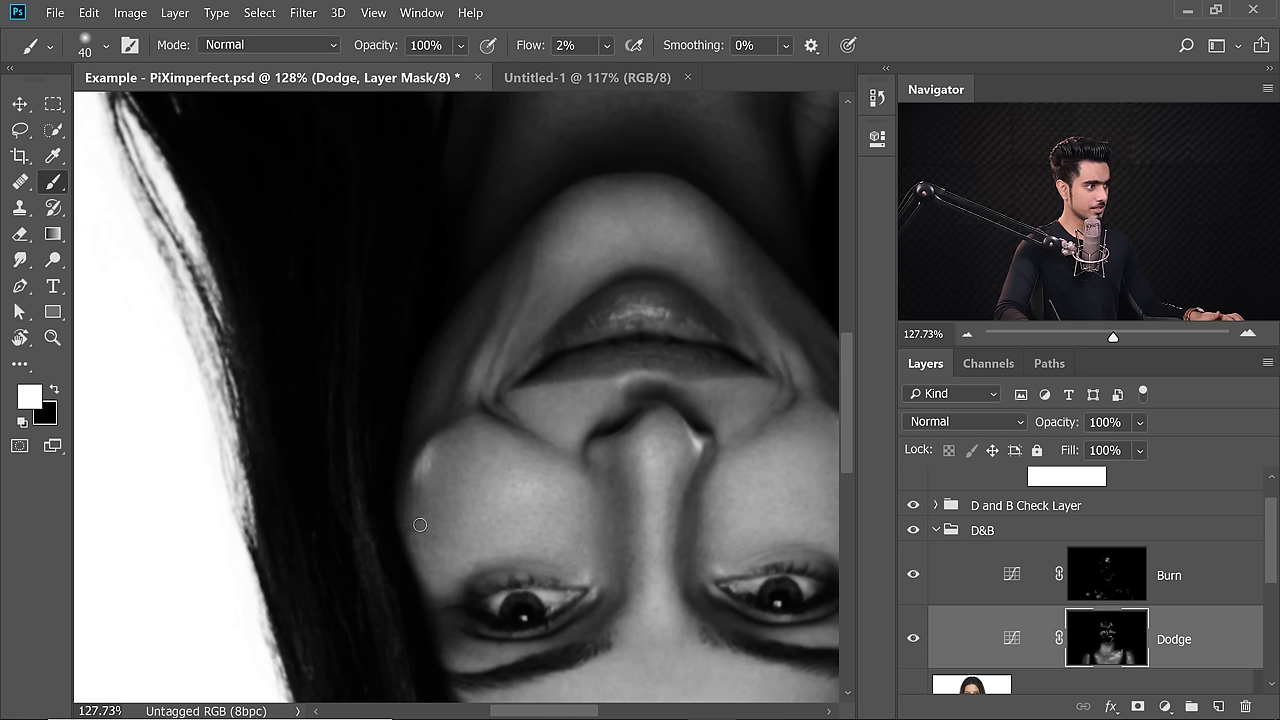
Turn the Dodge layer off and on to compare the cheek before and after on the wider portrait
{"action": "scroll", "coordinate": [420, 524], "scroll_direction": "down", "scroll_amount": 5}
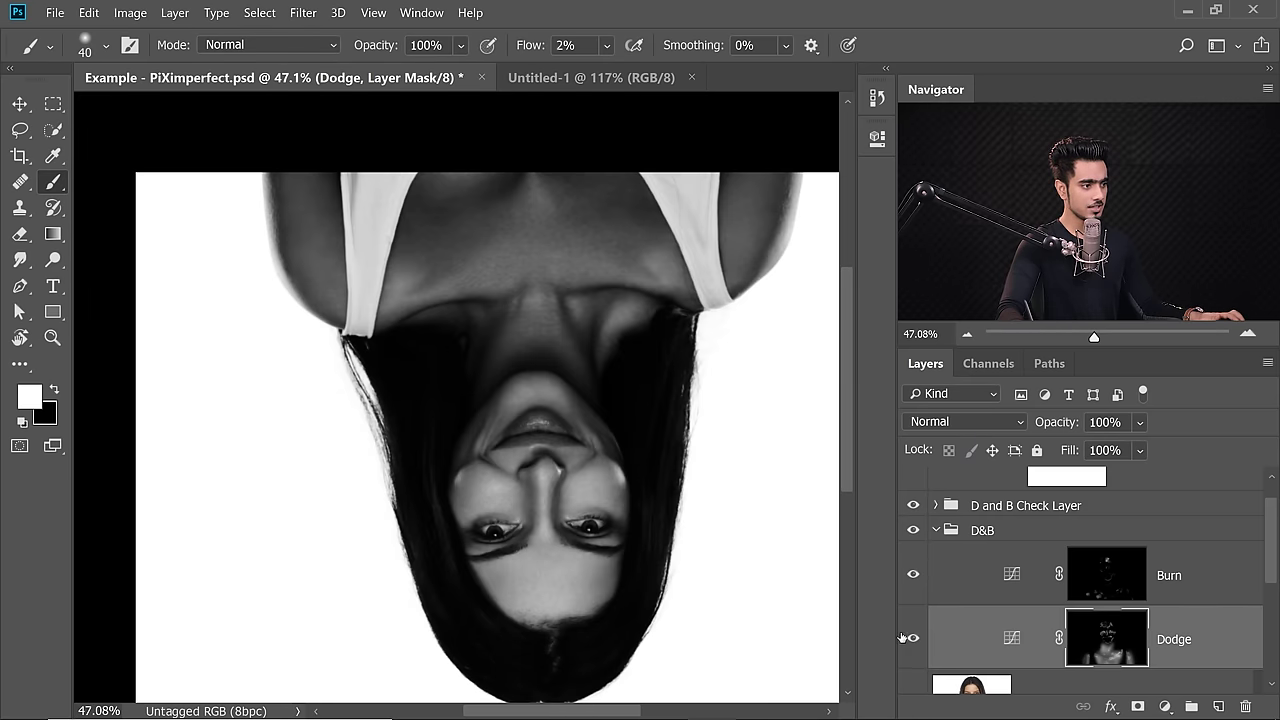
{"action": "left_click", "coordinate": [912, 638]}
{"action": "left_click", "coordinate": [912, 638]}
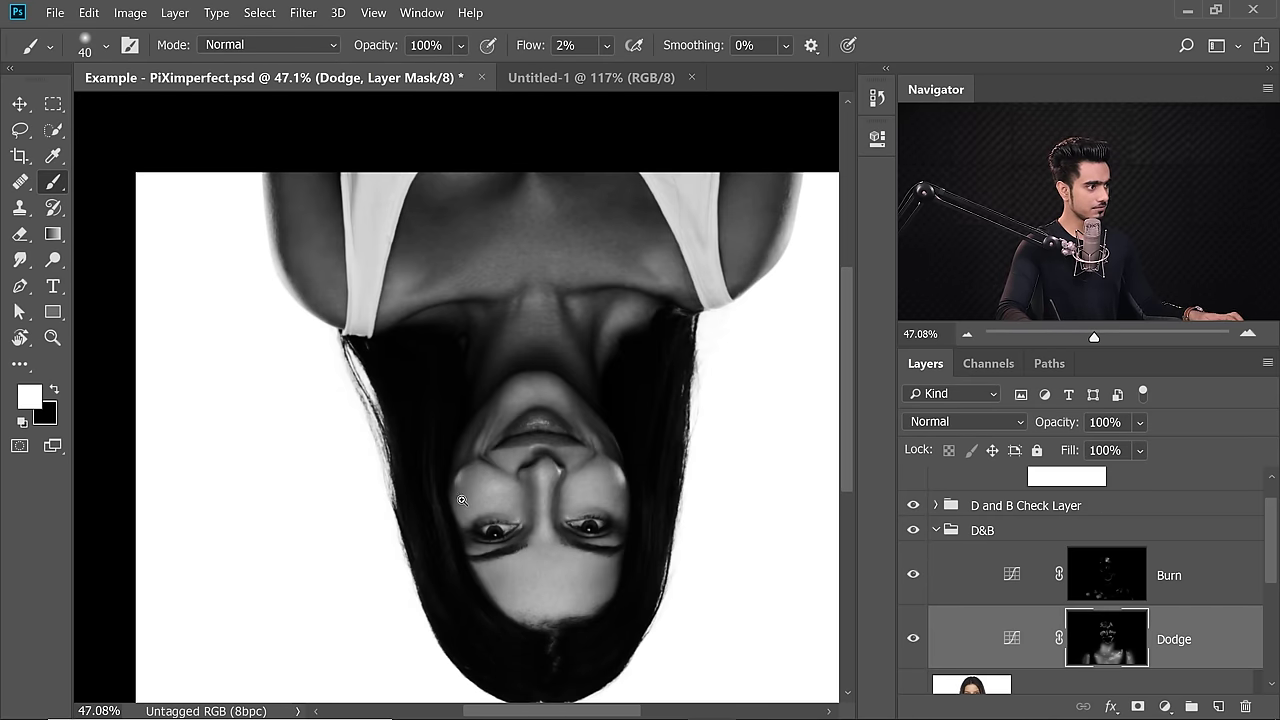
Continue dodging the outer edges of both cheeks, reducing the brush to 20 px for the woman's right cheek
{"action": "scroll", "coordinate": [462, 500], "scroll_direction": "up", "scroll_amount": 7}
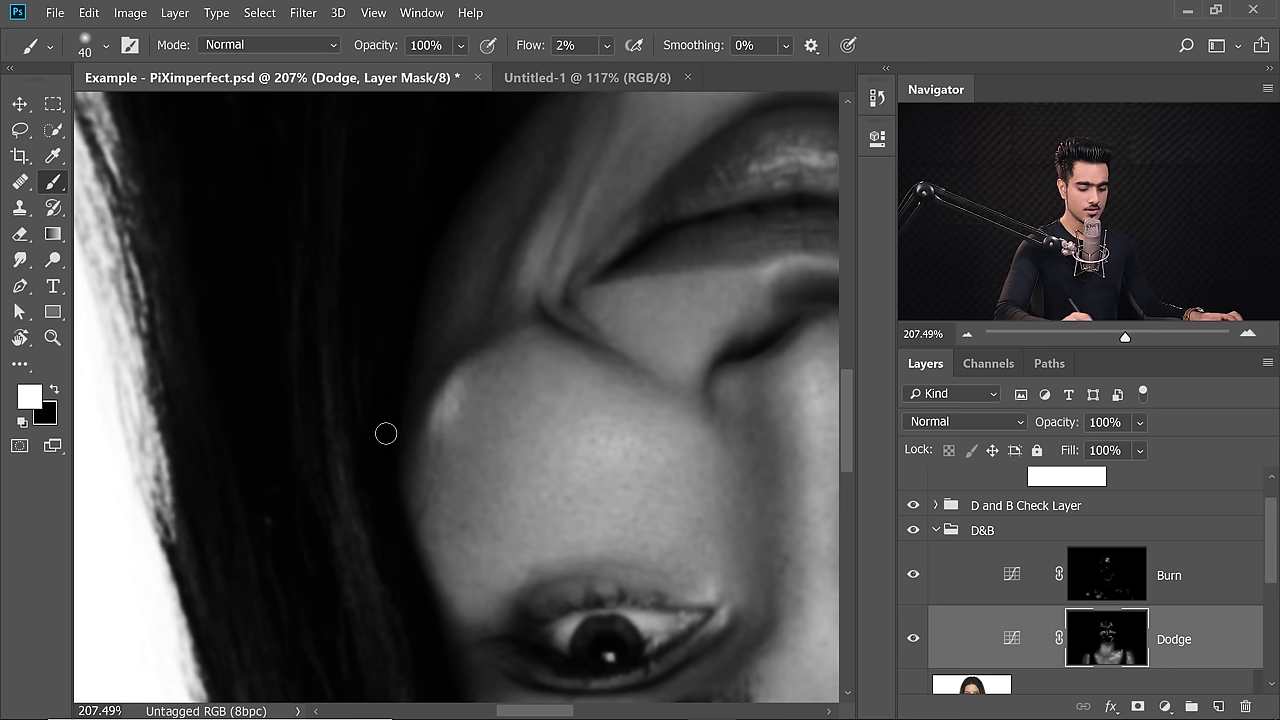
{"action": "scroll", "coordinate": [386, 435], "scroll_direction": "down", "scroll_amount": 7}
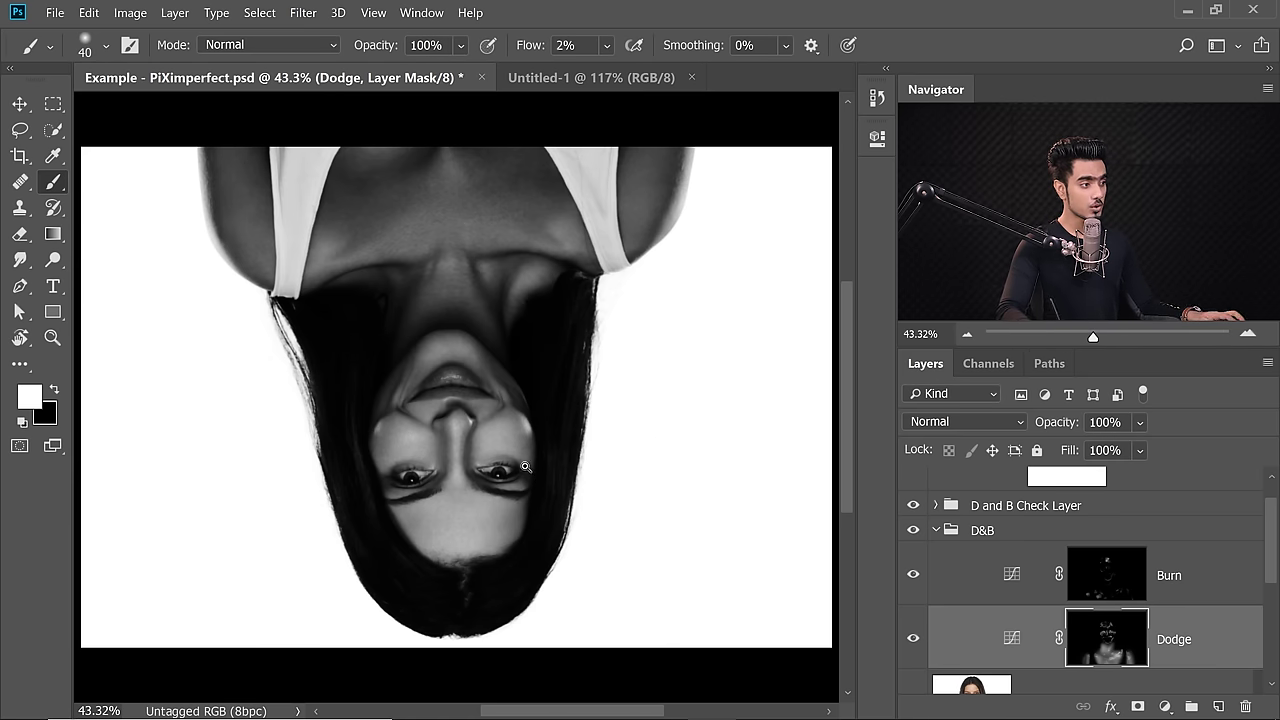
{"action": "scroll", "coordinate": [525, 467], "scroll_direction": "up", "scroll_amount": 5}
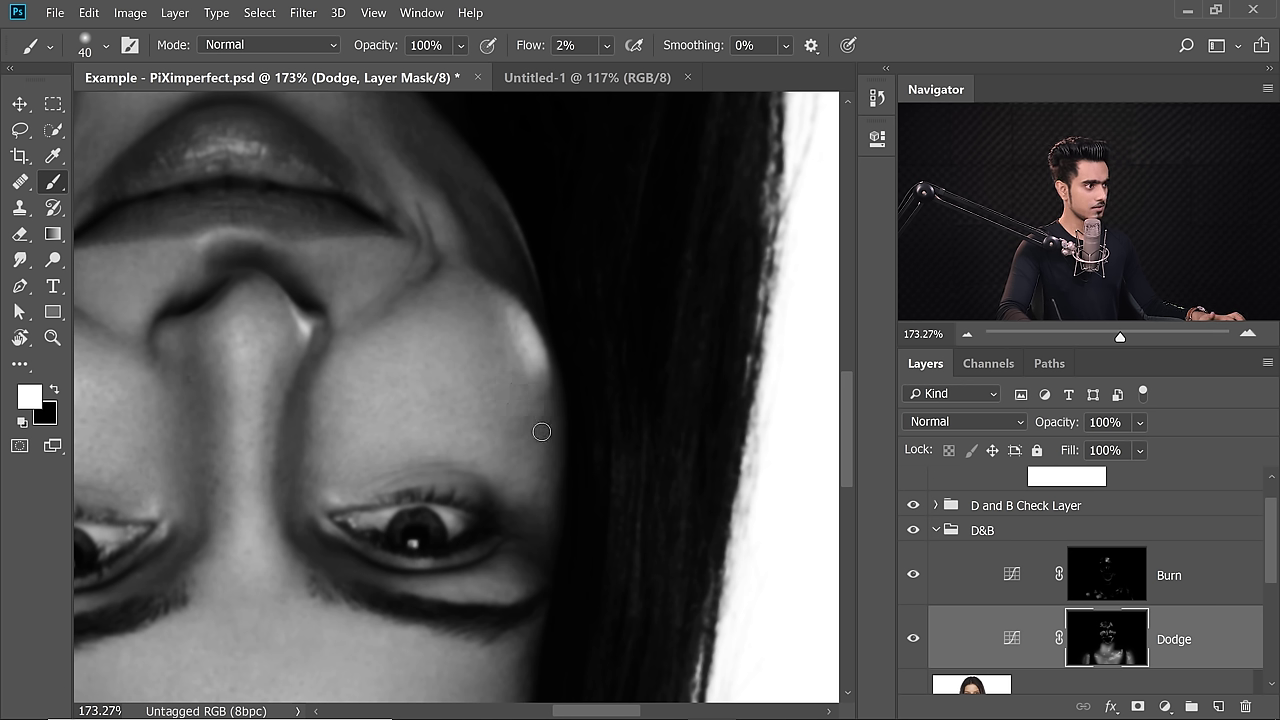
{"action": "key", "text": "bracketleft"}
{"action": "key", "text": "bracketleft"}
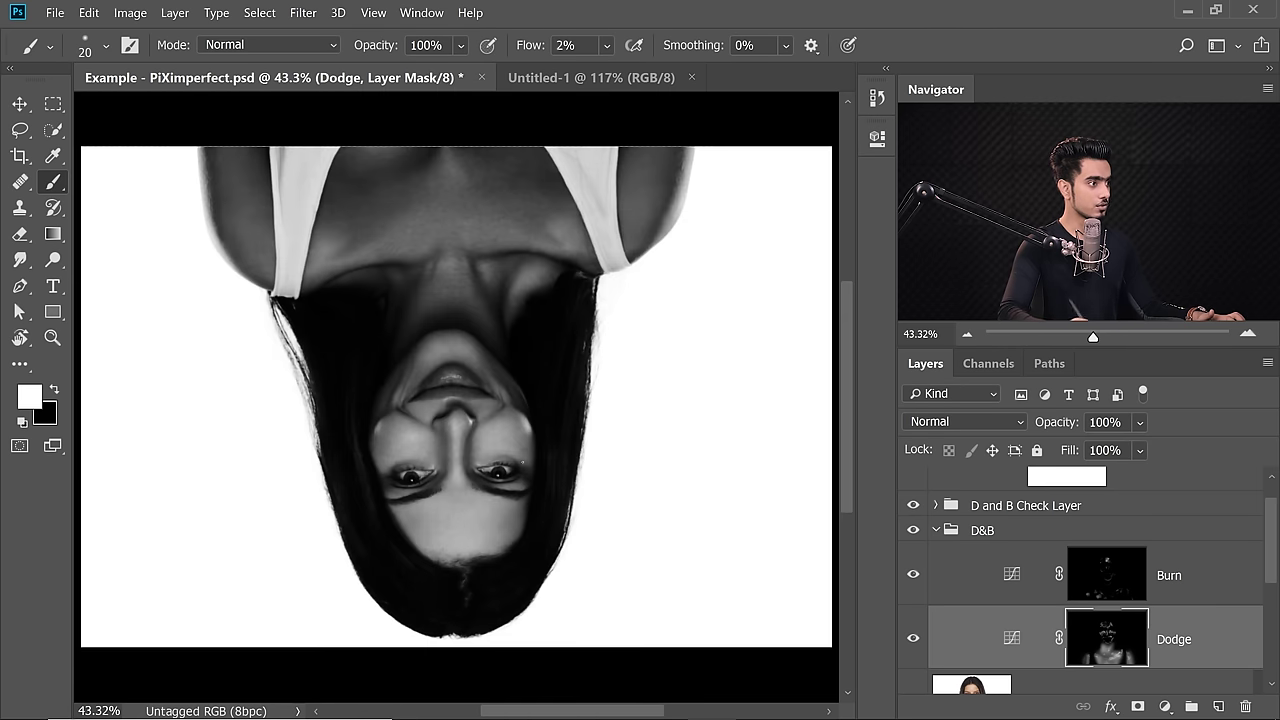
{"action": "key", "text": "ctrl+0"}
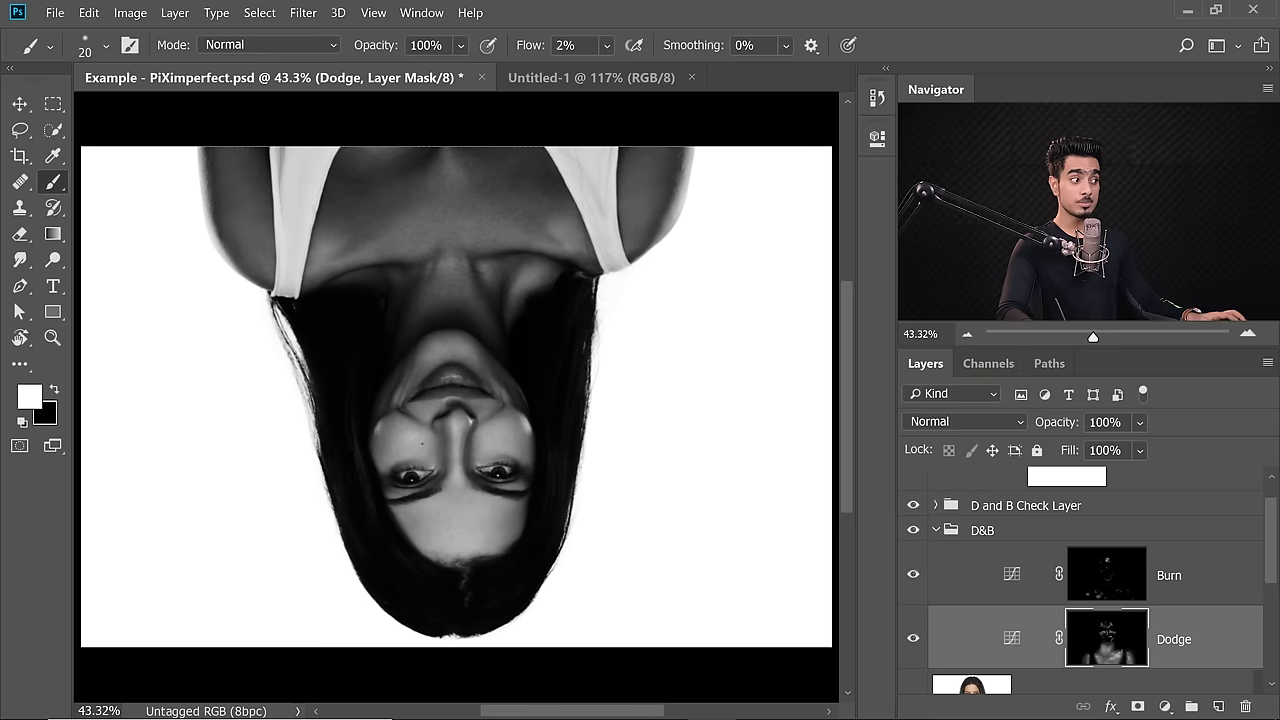
Darken the bright patches on the woman's left cheek with white on the Burn mask, using a 30 px brush
{"action": "left_click_drag", "start_coordinate": [415, 440], "coordinate": [466, 430]}
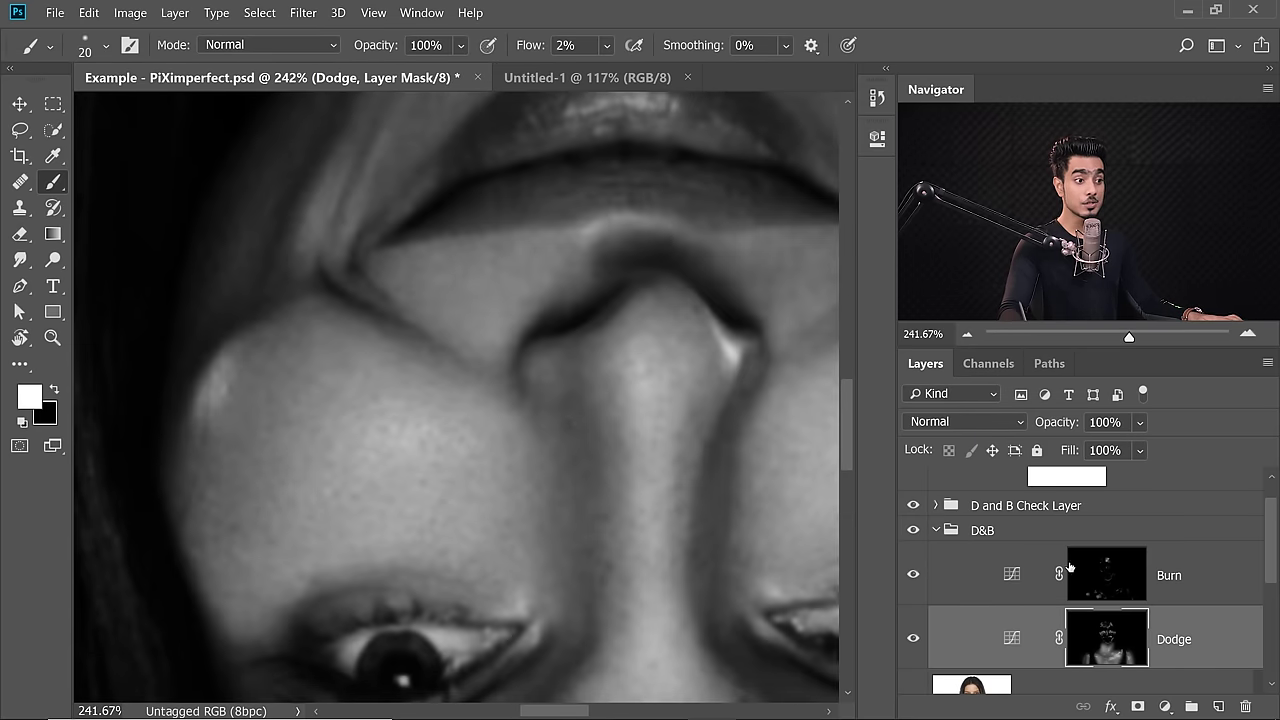
{"action": "left_click", "coordinate": [1110, 583]}
{"action": "key", "text": "bracketright"}
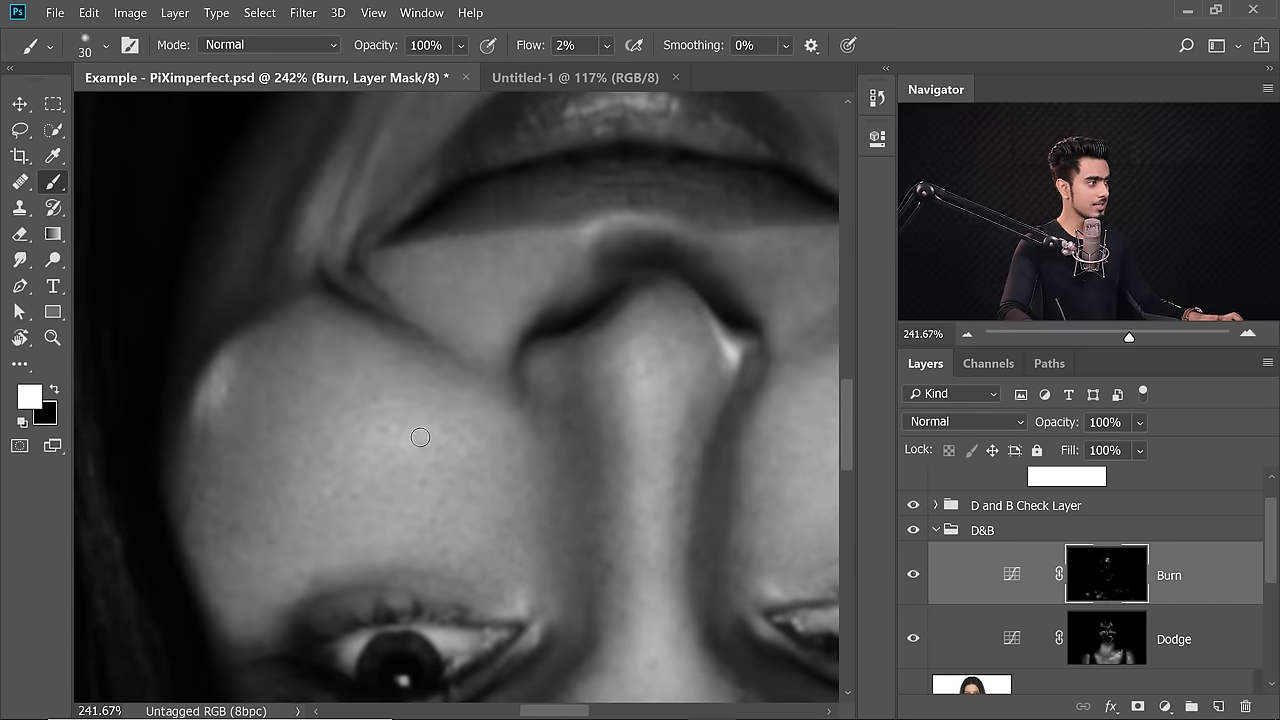
{"action": "left_click_drag", "start_coordinate": [461, 430], "coordinate": [434, 389]}
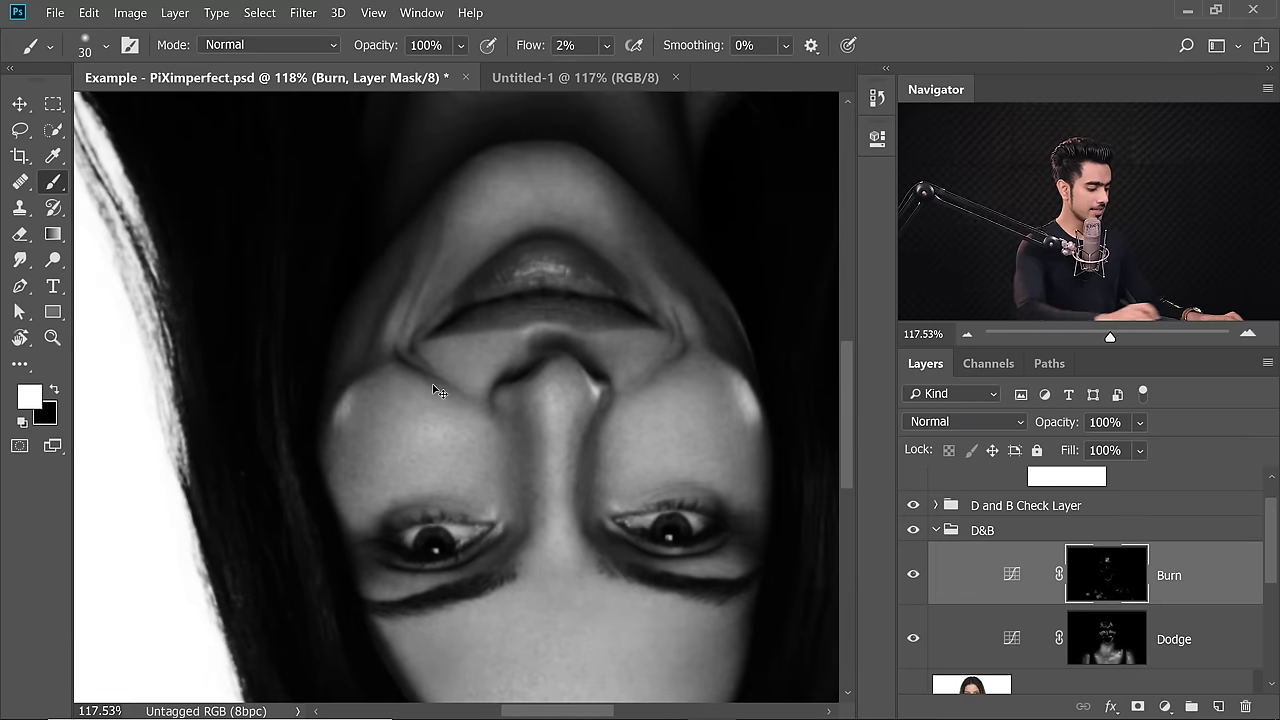
{"action": "key", "text": "ctrl+0"}
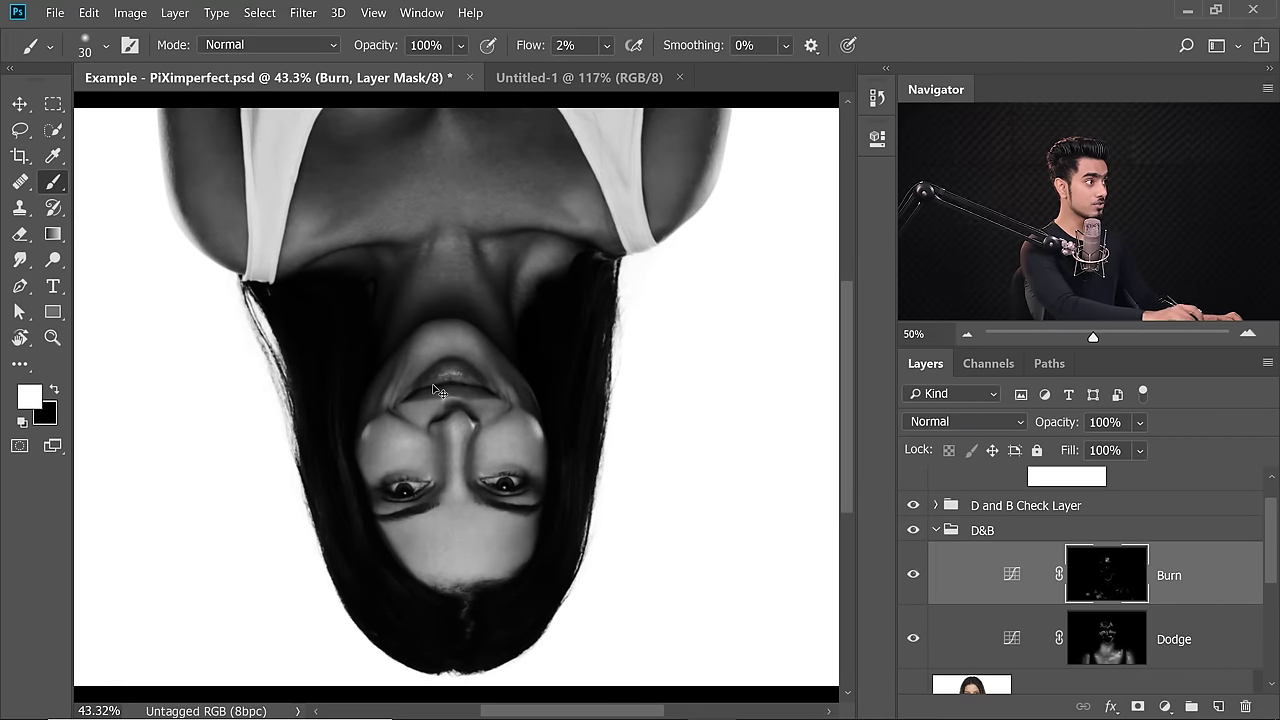
{"action": "scroll", "coordinate": [437, 390], "scroll_direction": "up", "scroll_amount": 3}
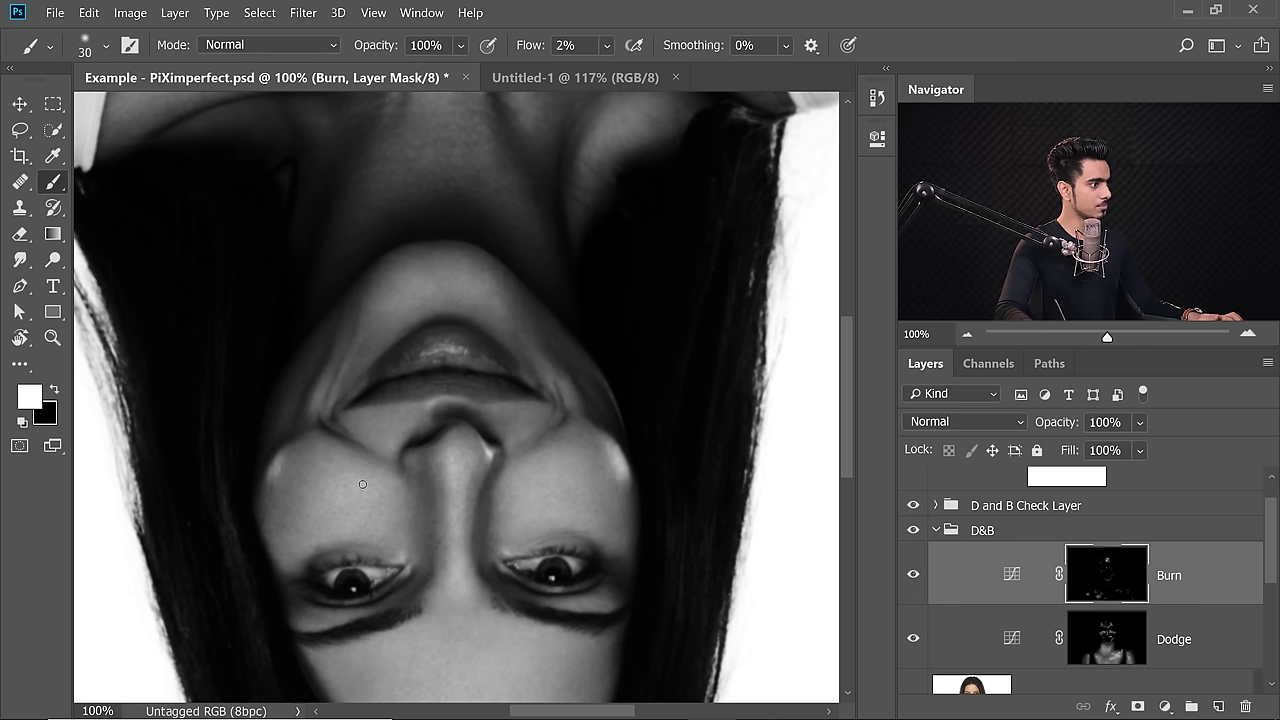
{"action": "key", "text": "ctrl+0"}
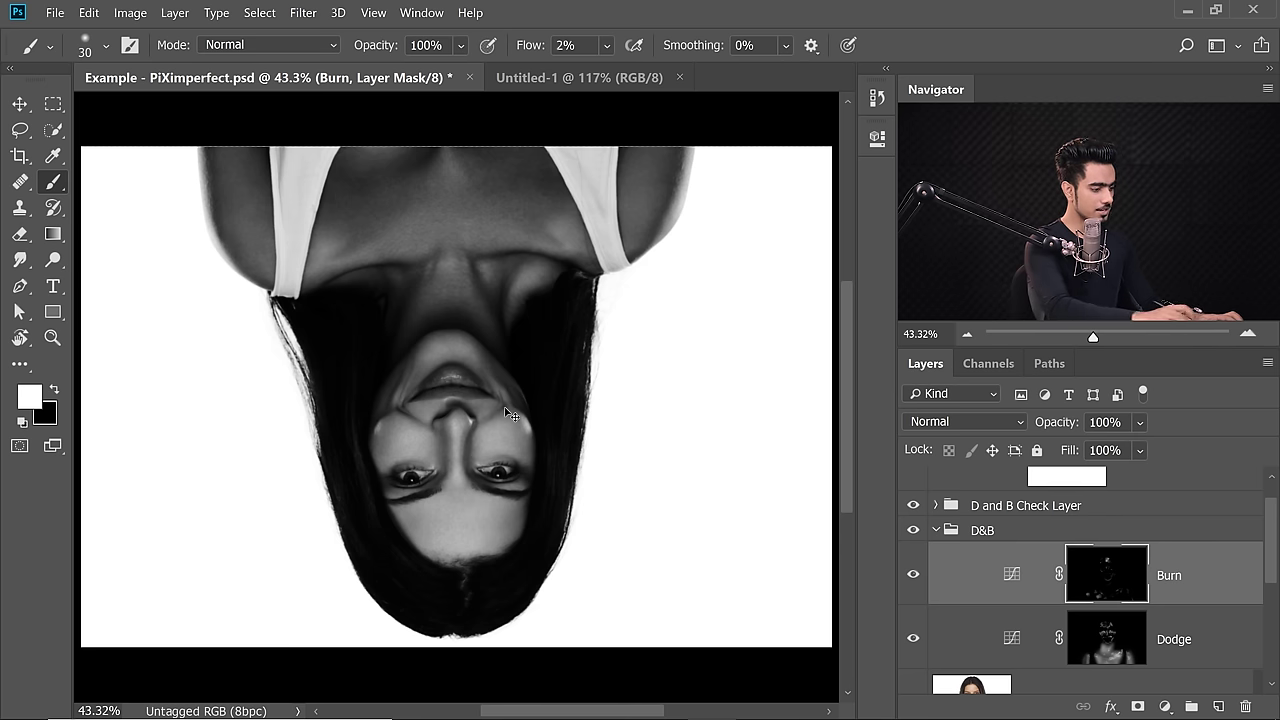
Even the woman's right cheek and the side of her nose, using the Burn mask at 40 px and the Dodge mask at about 35 px
{"action": "key", "text": "ctrl+plus"}
{"action": "key", "text": "ctrl+plus"}
{"action": "key", "text": "ctrl+plus"}
{"action": "key", "text": "]"}
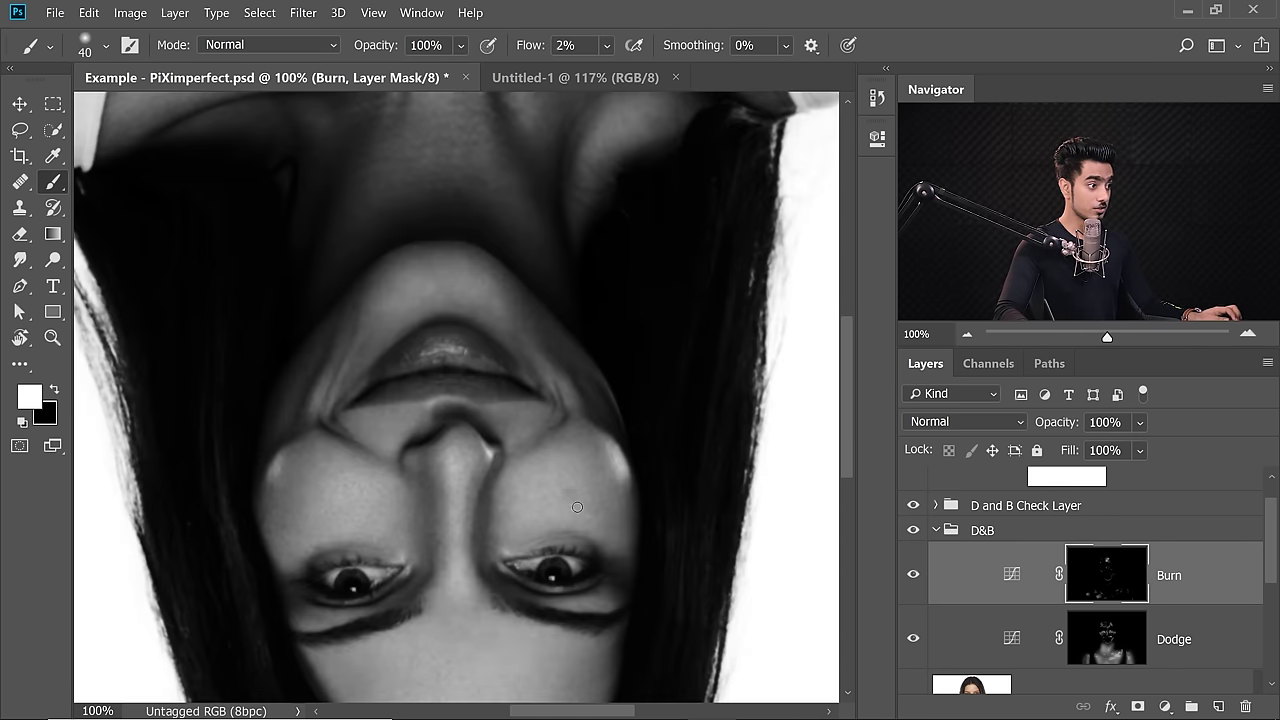
{"action": "left_click", "coordinate": [1105, 641]}
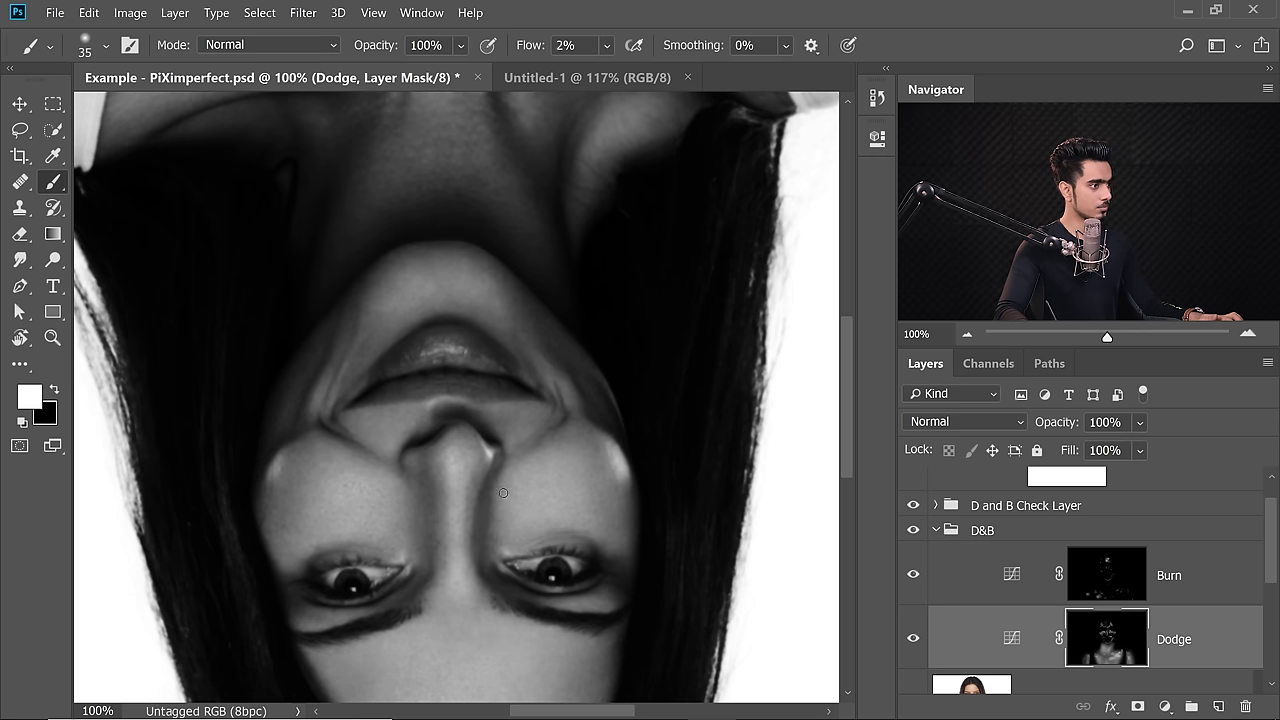
{"action": "key", "text": "ctrl+0"}
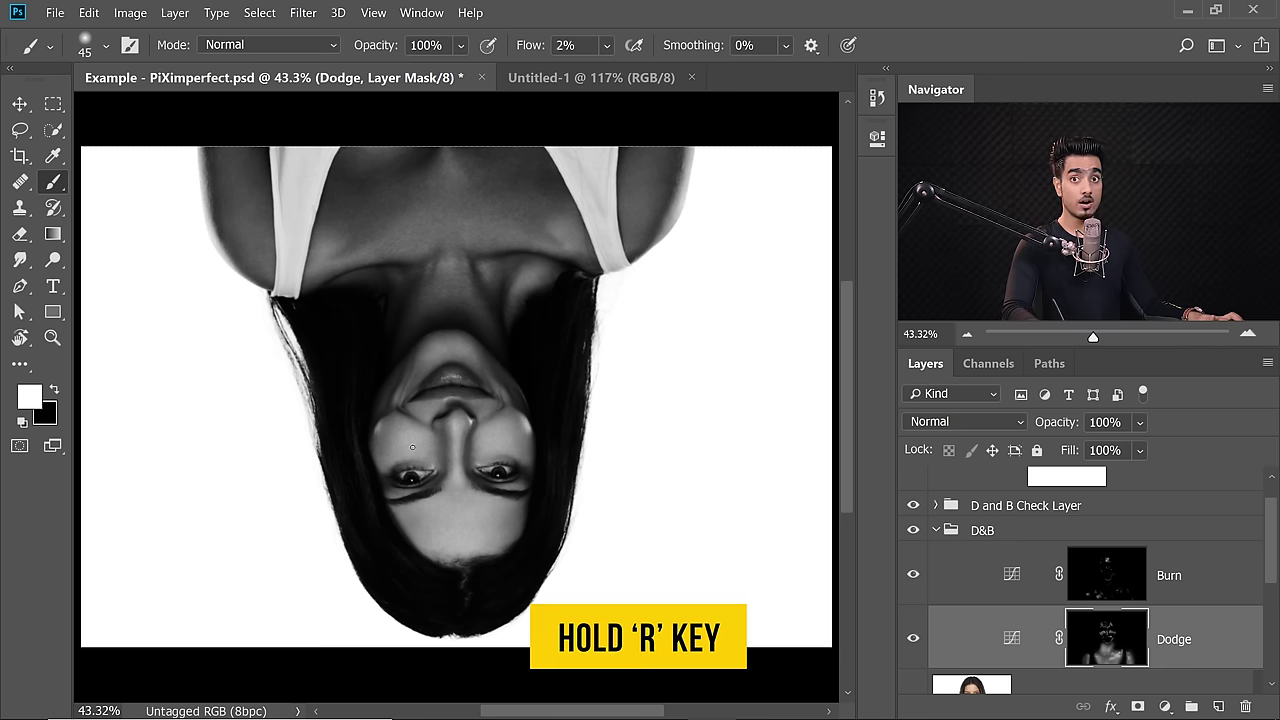
Reset the canvas rotation so the portrait is upright, and switch to the Move tool
{"action": "key", "text": "r"}
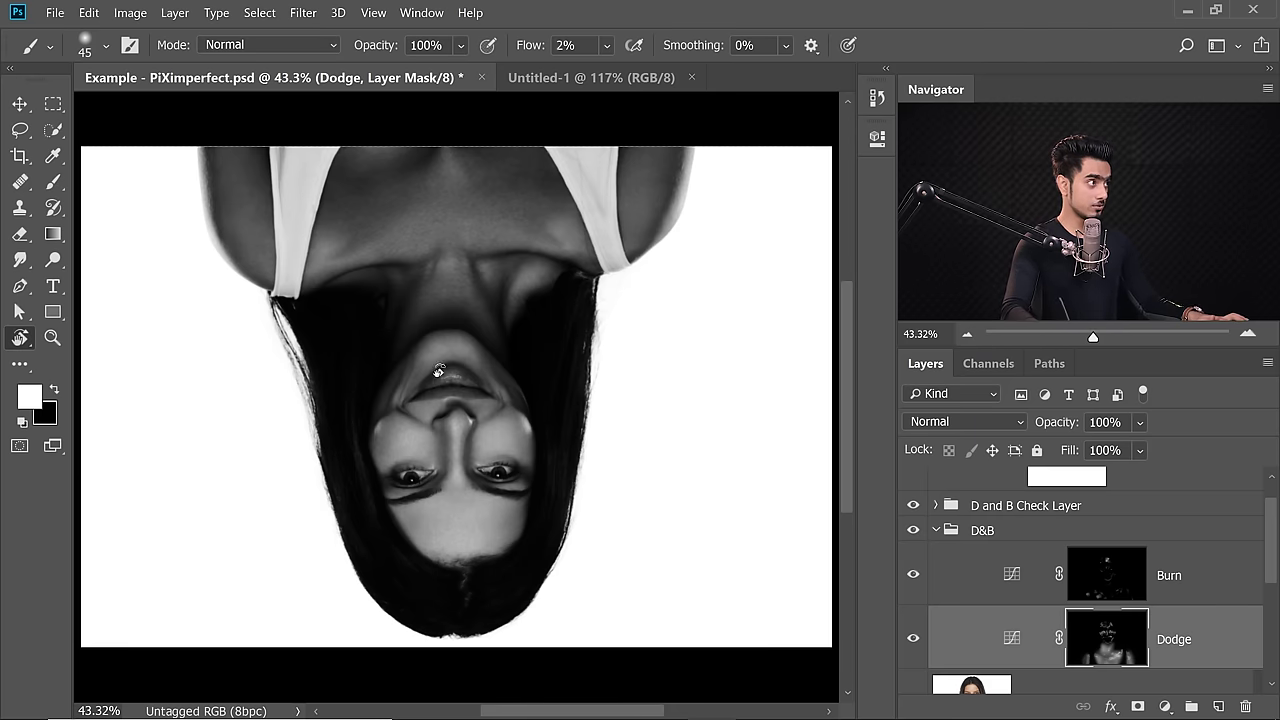
{"action": "left_click", "coordinate": [296, 50]}
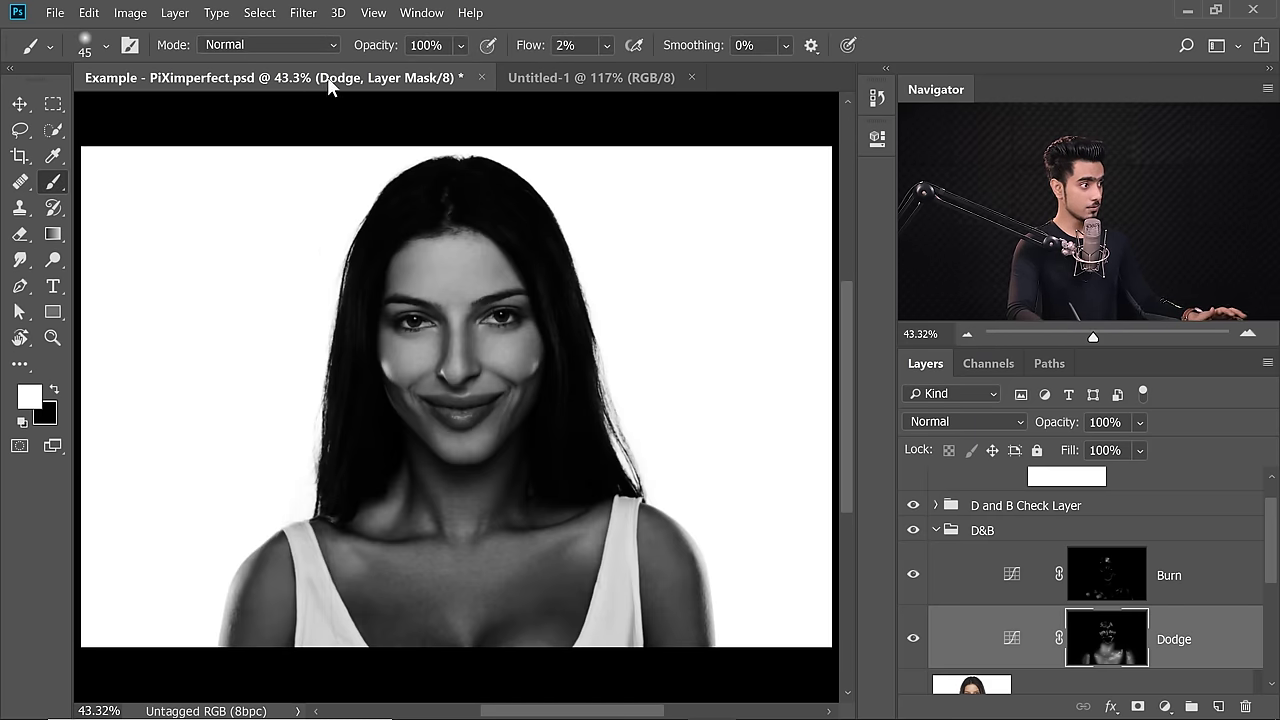
{"action": "key", "text": "v"}
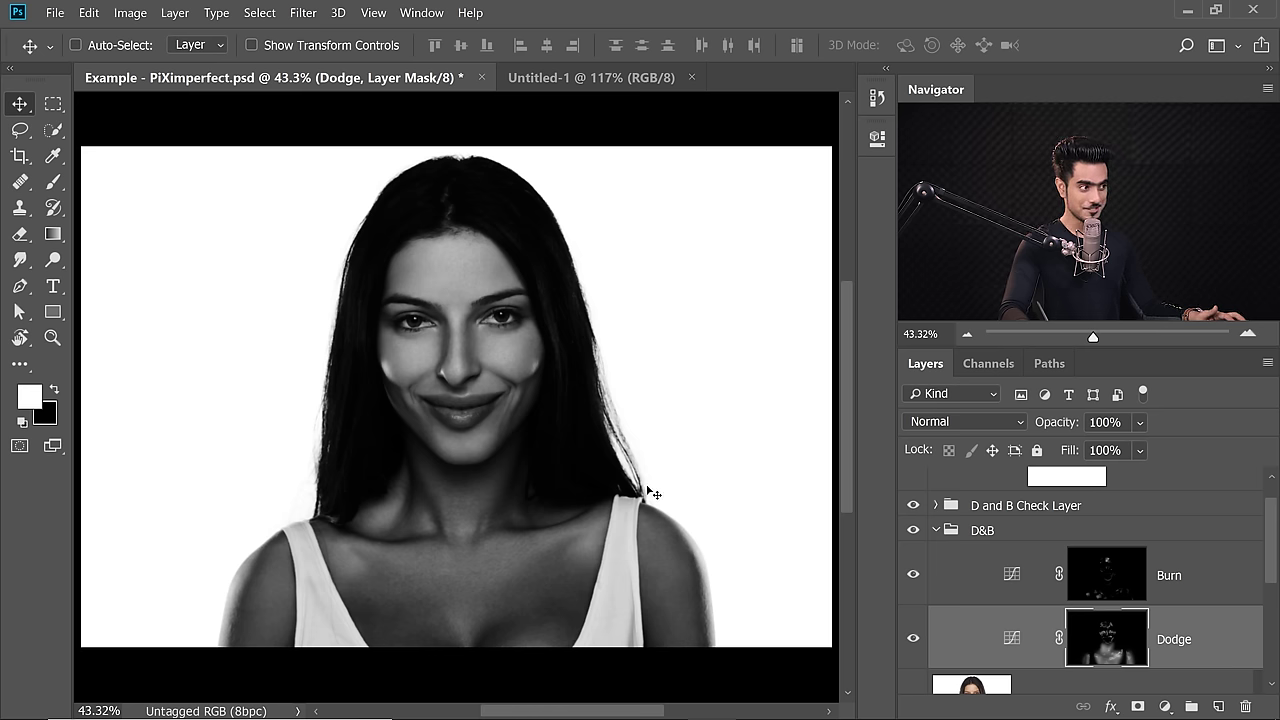
Hide the D and B Check Layer group and the Reference Blur layer to return the portrait to normal colour
{"action": "left_click", "coordinate": [913, 507]}
{"action": "scroll", "coordinate": [1275, 578], "scroll_direction": "down", "scroll_amount": 3}
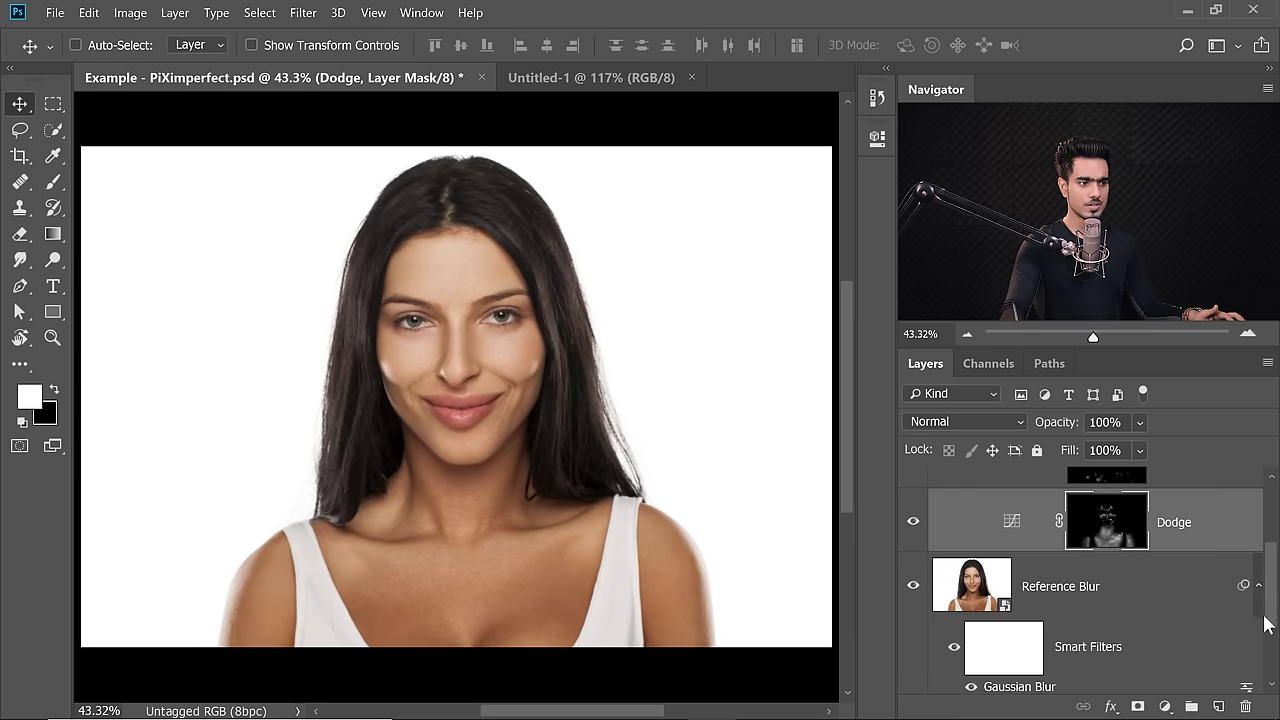
{"action": "left_click", "coordinate": [913, 584]}
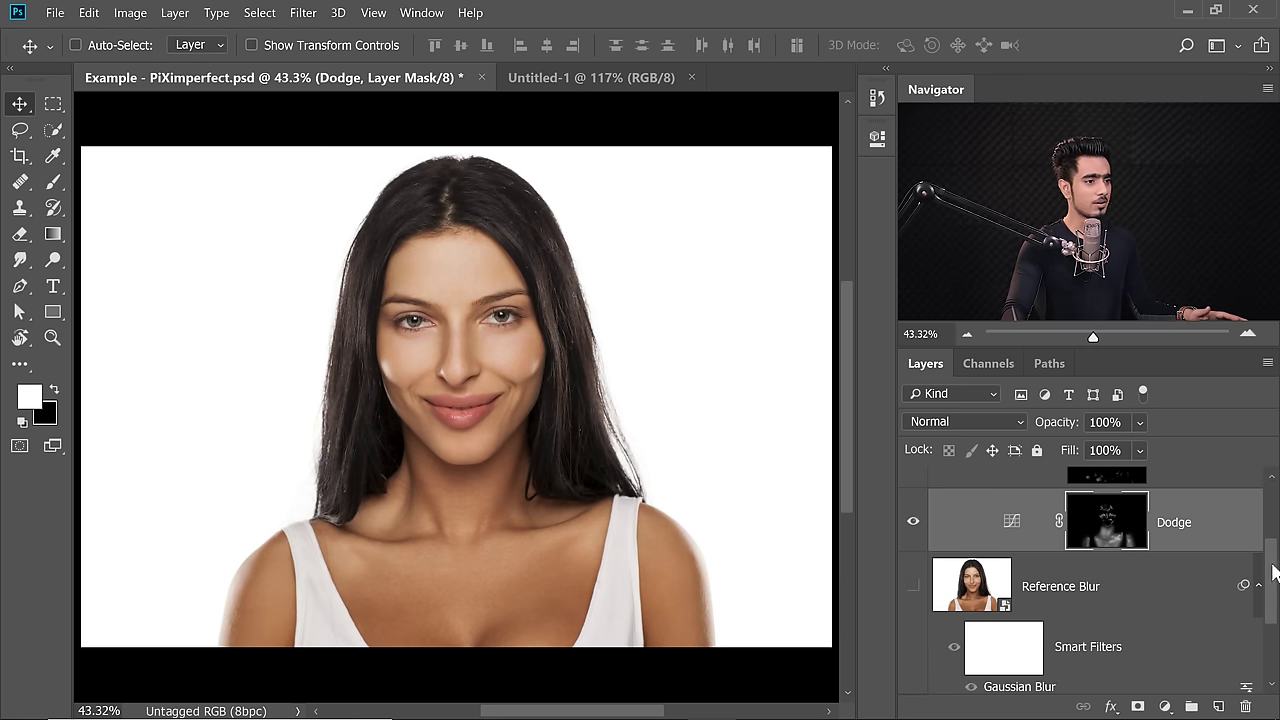
Collapse the D&B group and turn it off and on to compare the whole portrait before and after
{"action": "scroll", "coordinate": [1088, 540], "scroll_direction": "up", "scroll_amount": 3}
{"action": "left_click", "coordinate": [941, 545]}
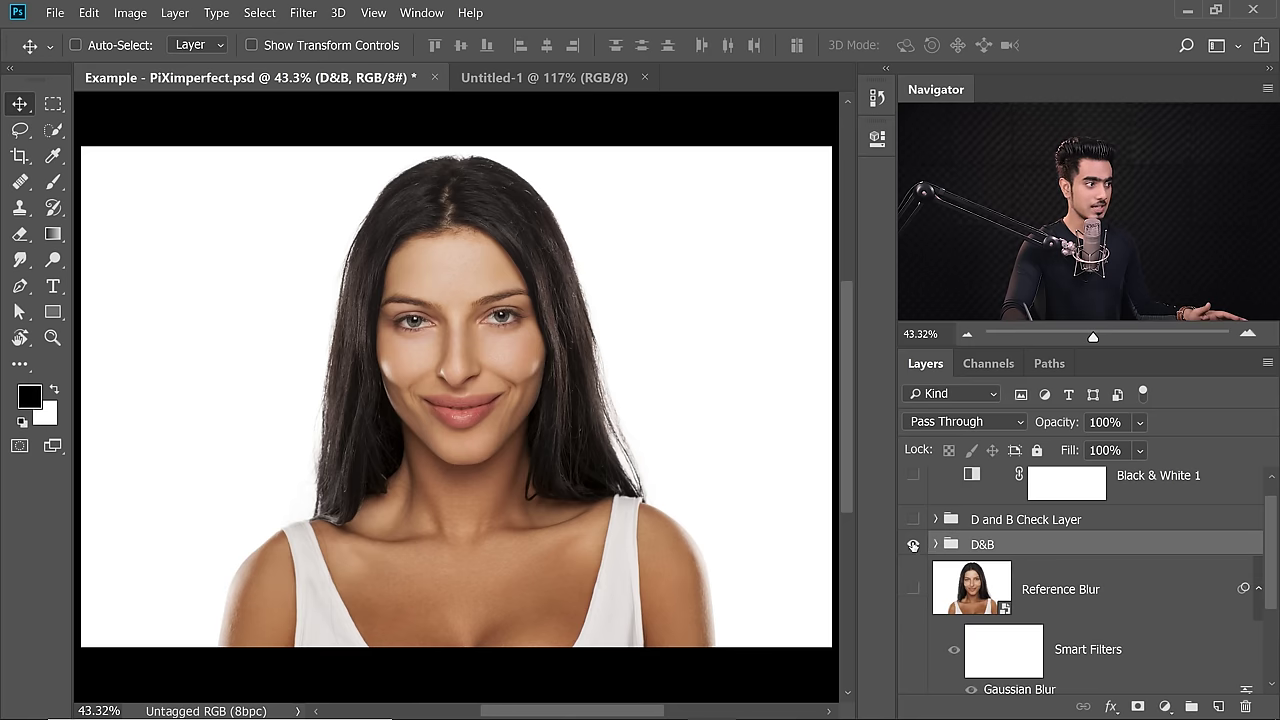
{"action": "left_click", "coordinate": [911, 545]}
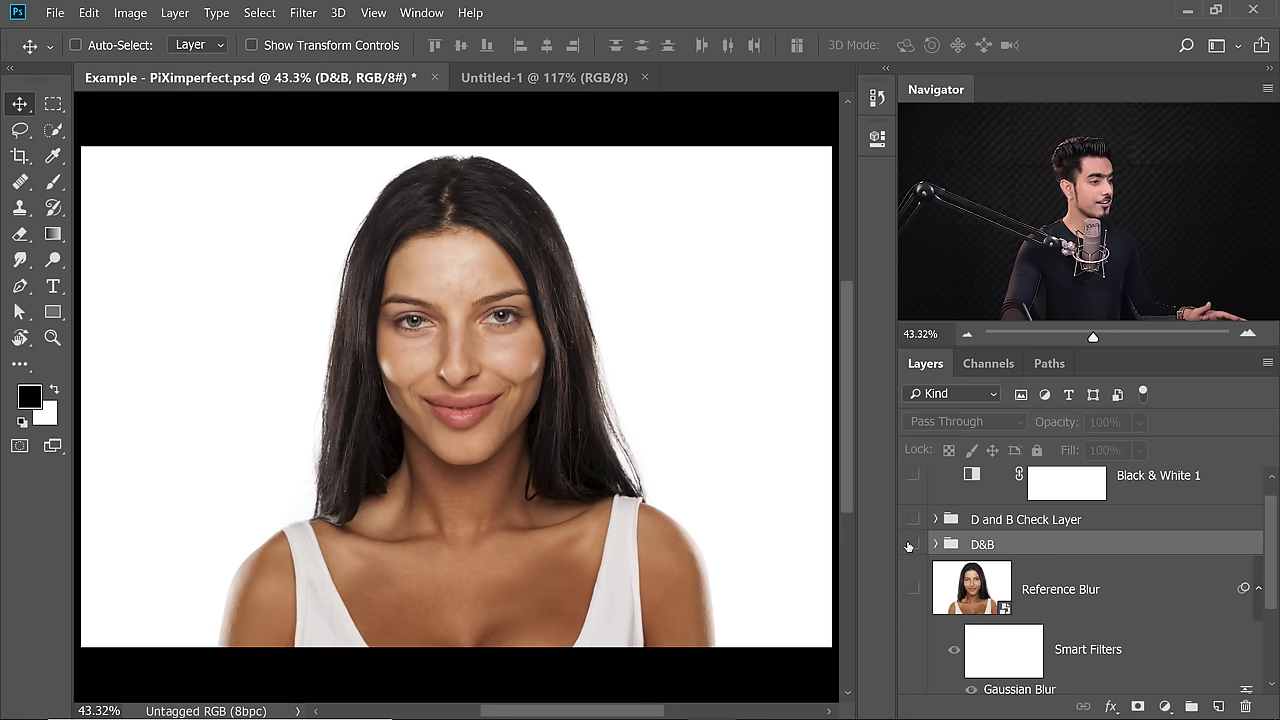
{"action": "left_click", "coordinate": [912, 546]}
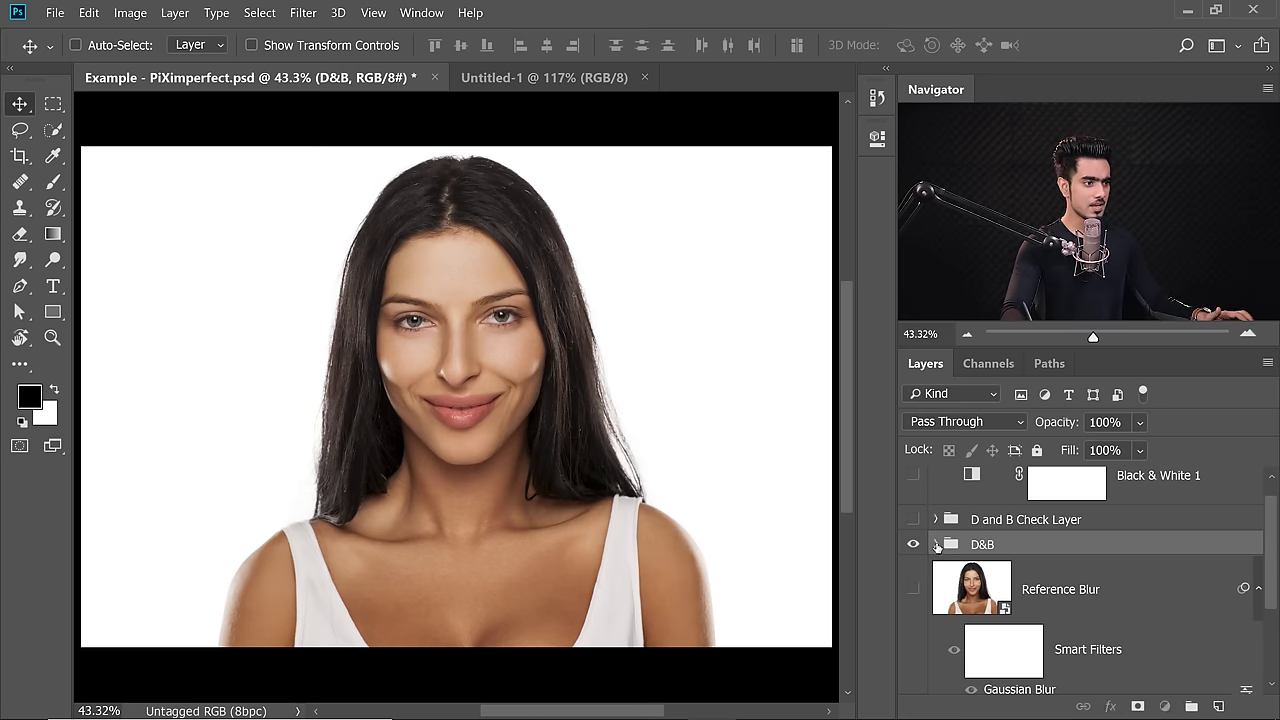
Expand the D&B group, select the Dodge layer's mask, and turn the layer off and on to compare the face
{"action": "left_click", "coordinate": [937, 544]}
{"action": "scroll", "coordinate": [500, 370], "scroll_direction": "up", "scroll_amount": 5}
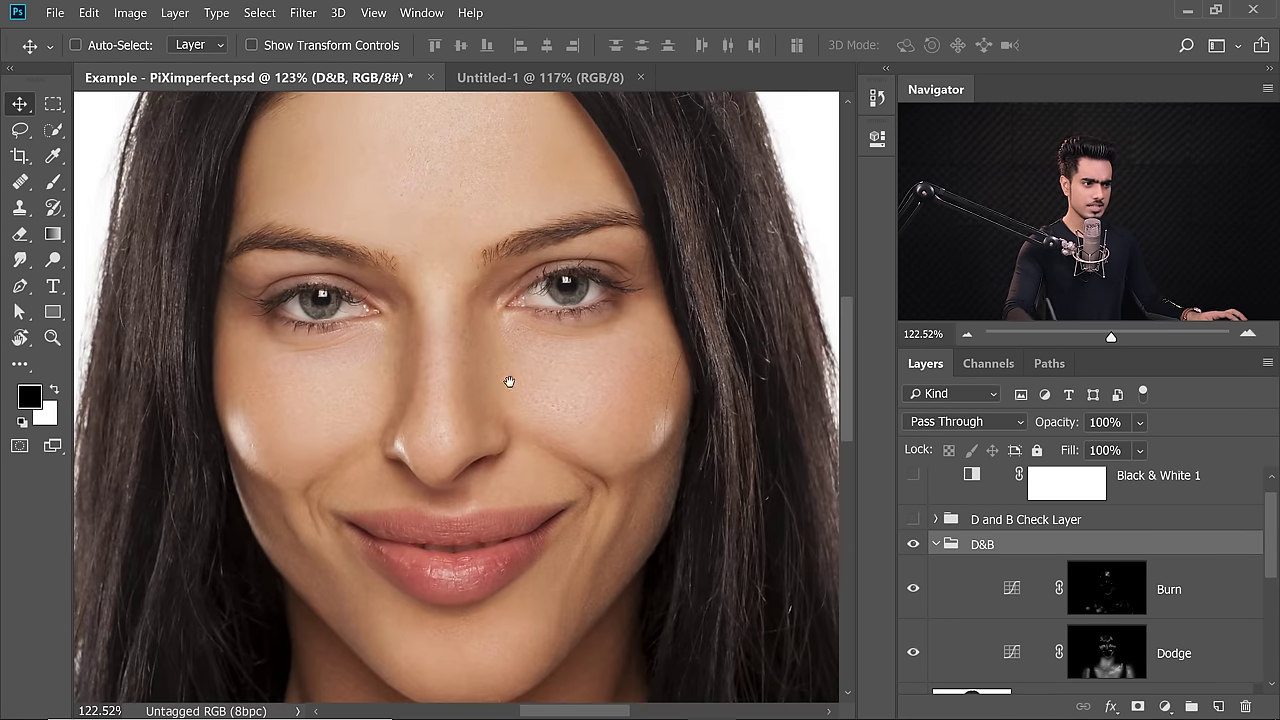
{"action": "left_click", "coordinate": [1185, 598]}
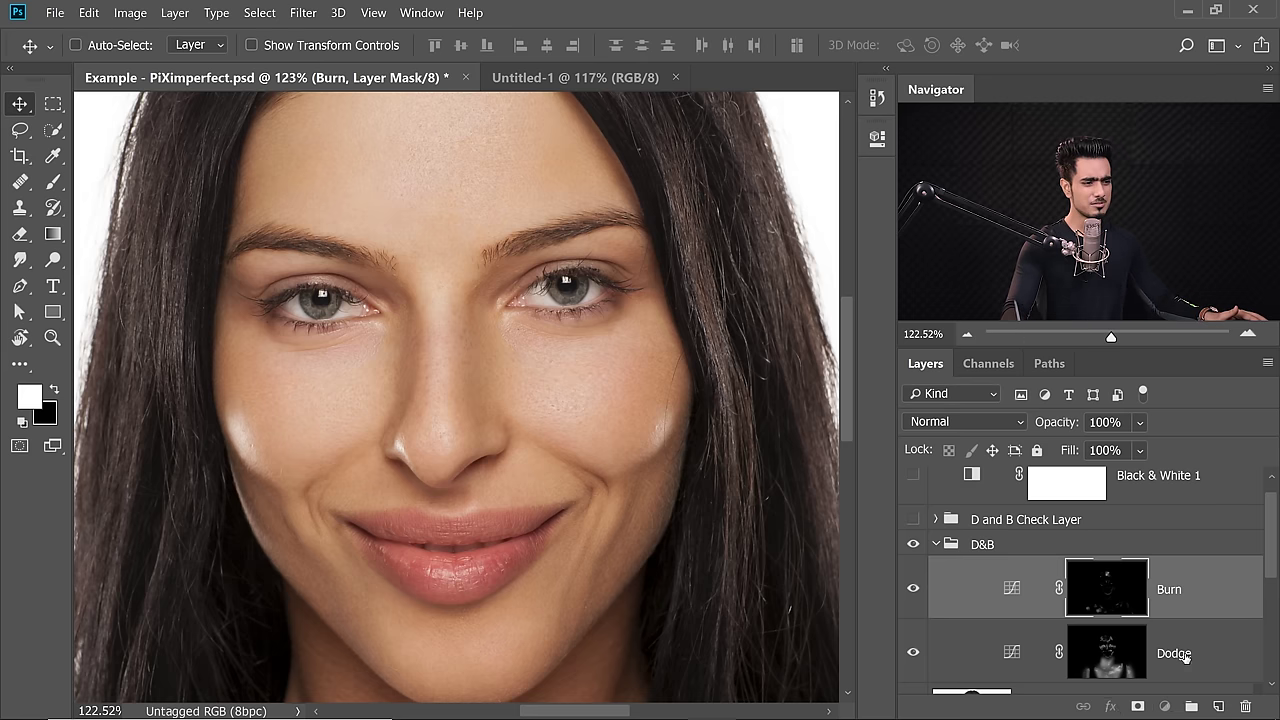
{"action": "left_click", "coordinate": [1105, 650]}
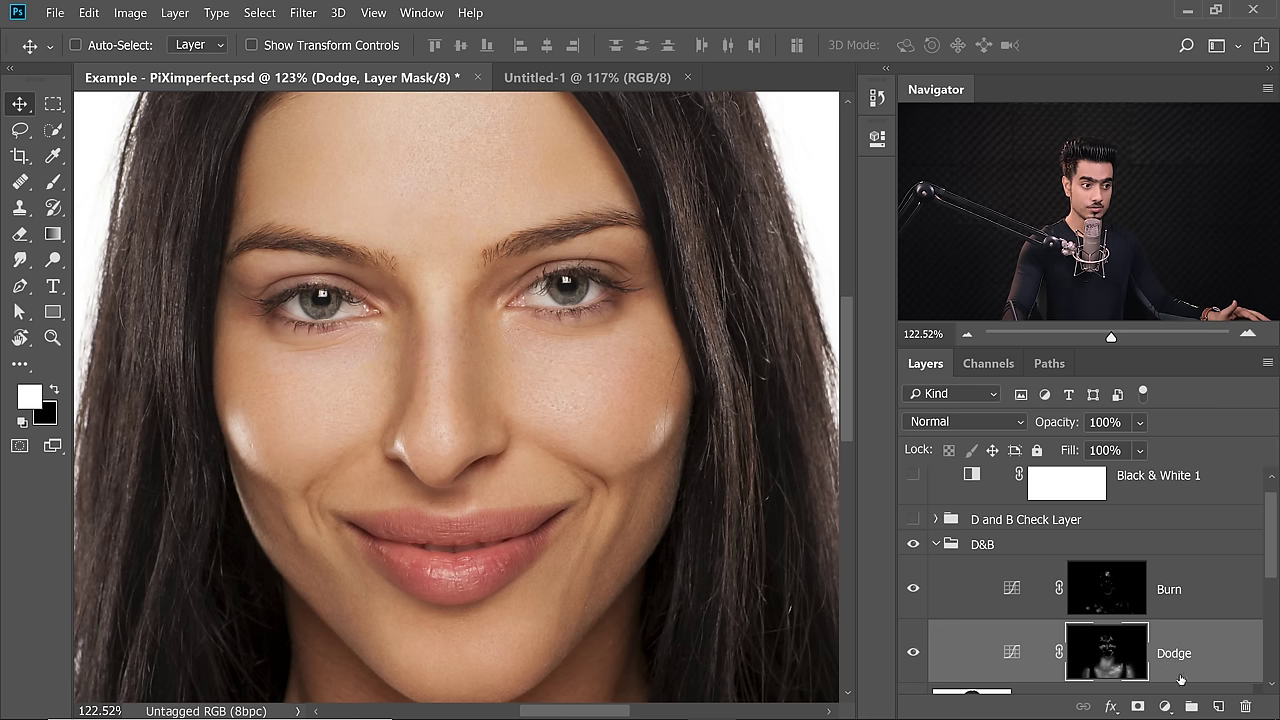
{"action": "left_click", "coordinate": [912, 652]}
{"action": "left_click", "coordinate": [912, 653]}
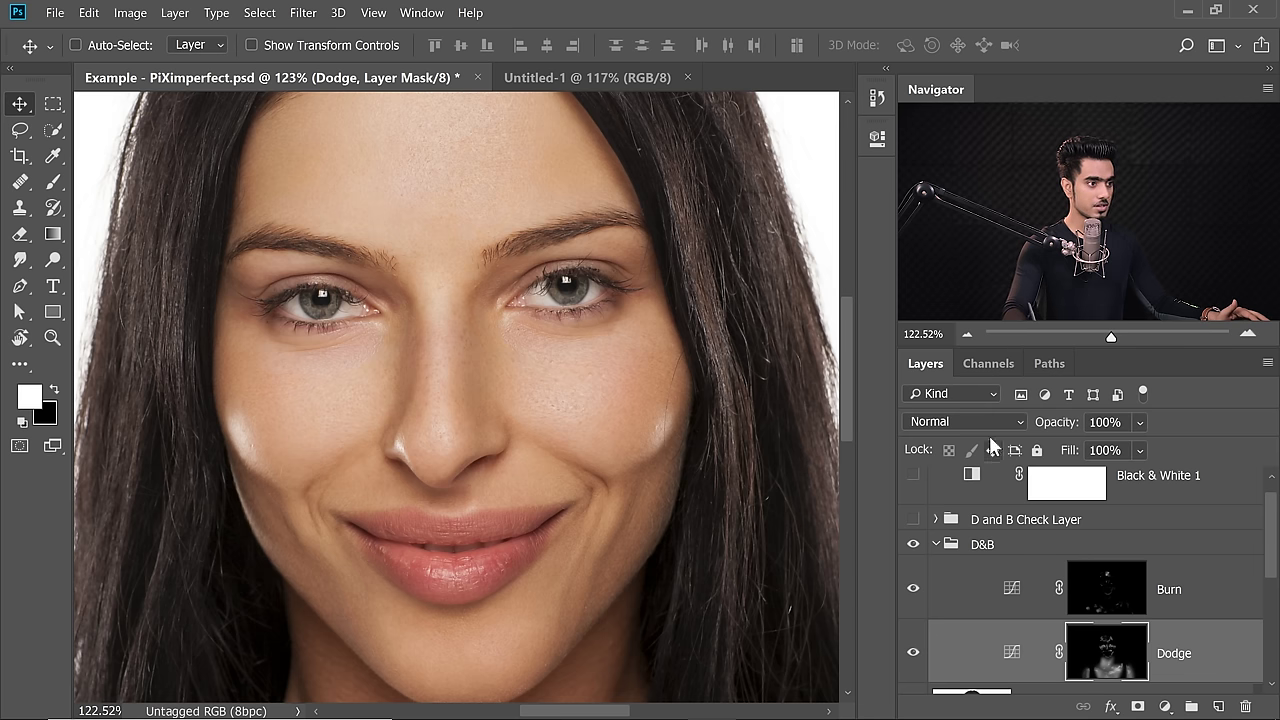
Try the Luminosity blend mode on the Dodge layer, inspect the forehead skin up close, and restore the mode to Normal
{"action": "left_click", "coordinate": [985, 421]}
{"action": "left_click", "coordinate": [932, 536]}
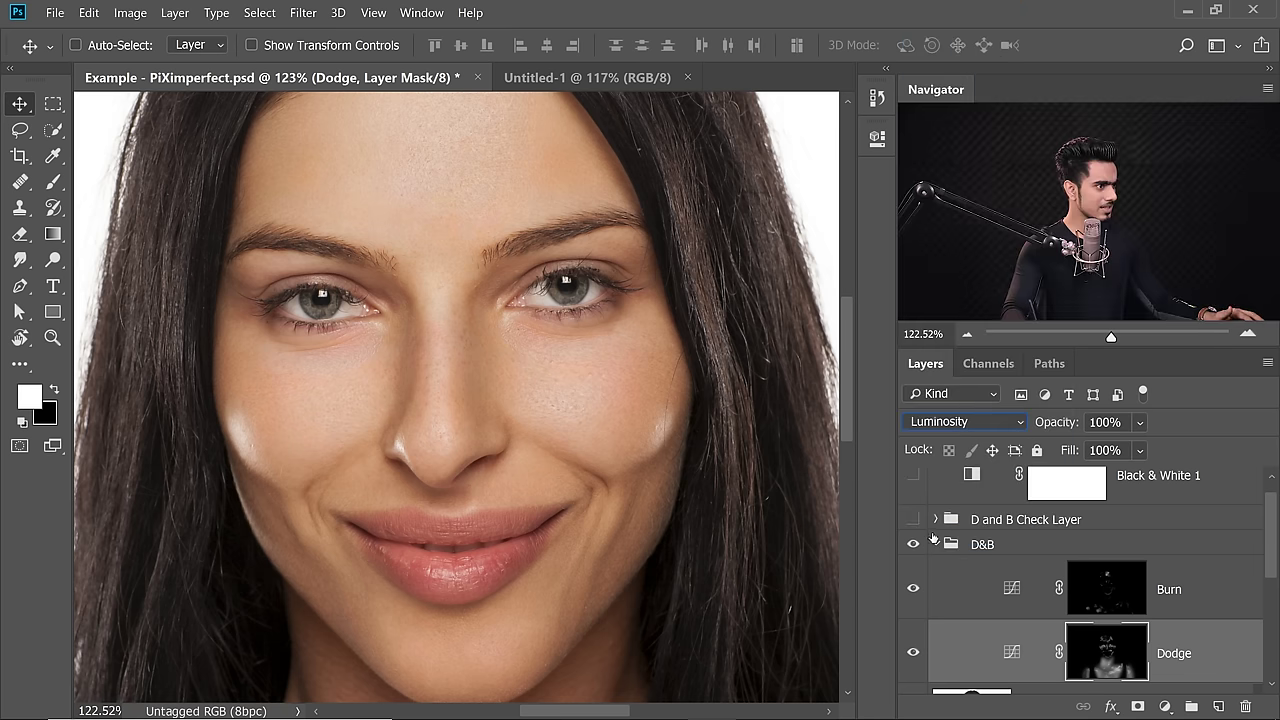
{"action": "left_click_drag", "start_coordinate": [567, 368], "coordinate": [475, 420]}
{"action": "left_click_drag", "start_coordinate": [475, 420], "coordinate": [611, 428]}
{"action": "scroll", "coordinate": [610, 400], "scroll_direction": "down", "scroll_amount": 3}
{"action": "scroll", "coordinate": [600, 300], "scroll_direction": "up", "scroll_amount": 5}
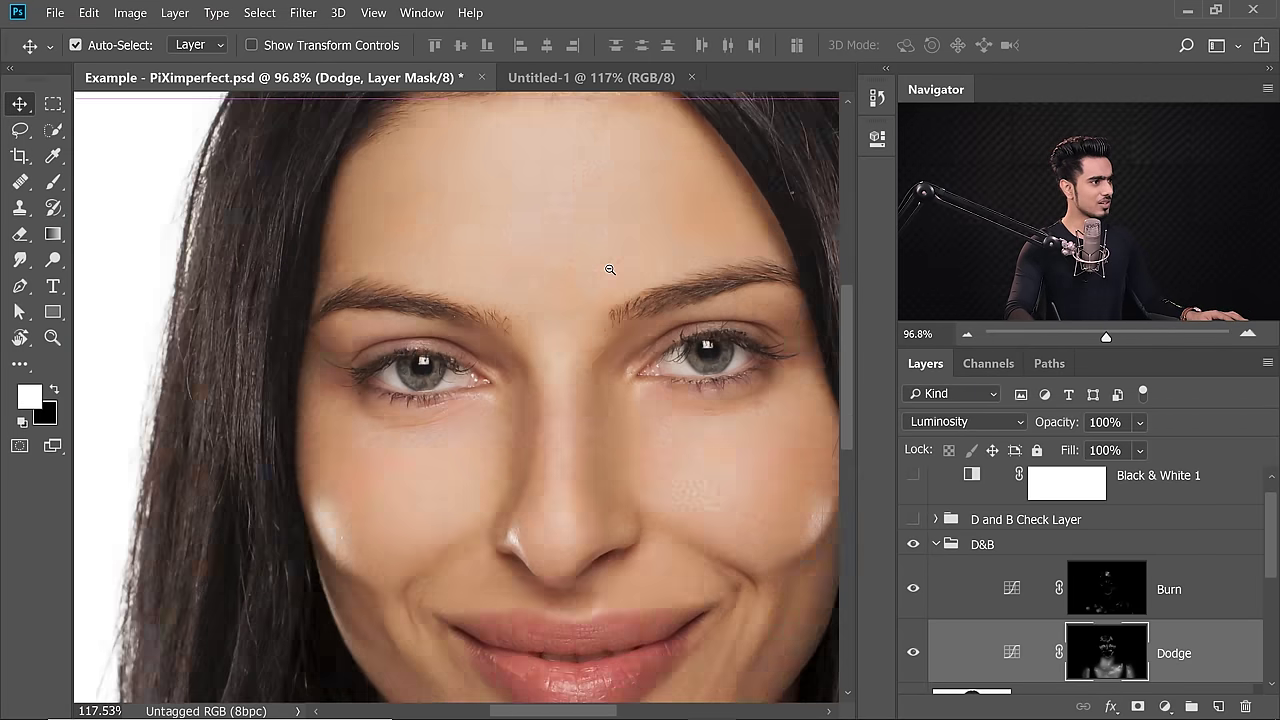
{"action": "left_click_drag", "start_coordinate": [592, 343], "coordinate": [592, 353]}
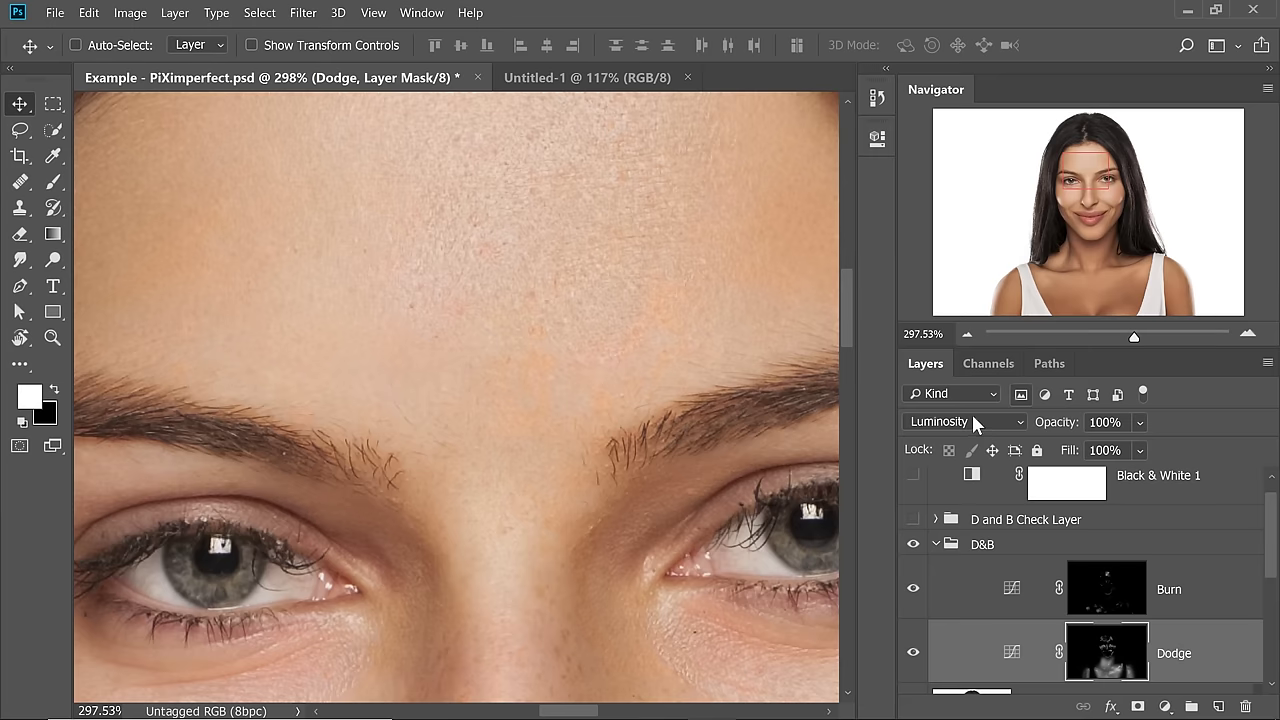
{"action": "left_click", "coordinate": [969, 416]}
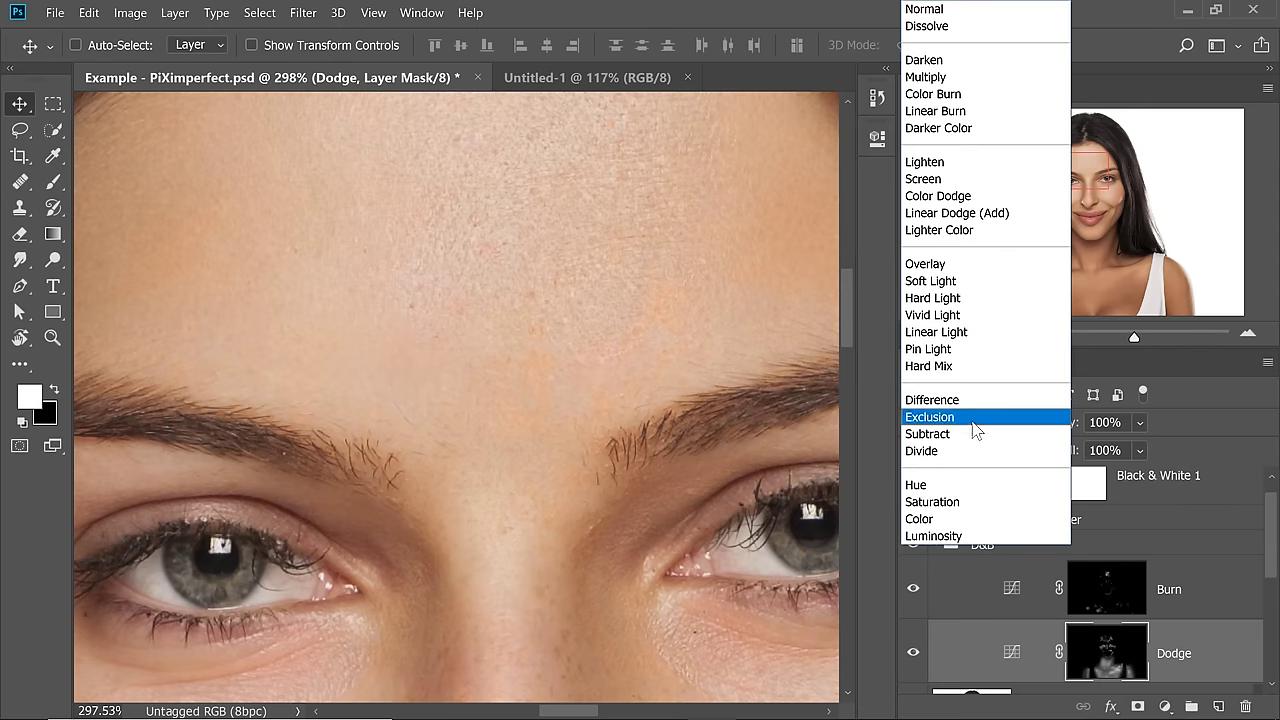
{"action": "left_click", "coordinate": [935, 9]}
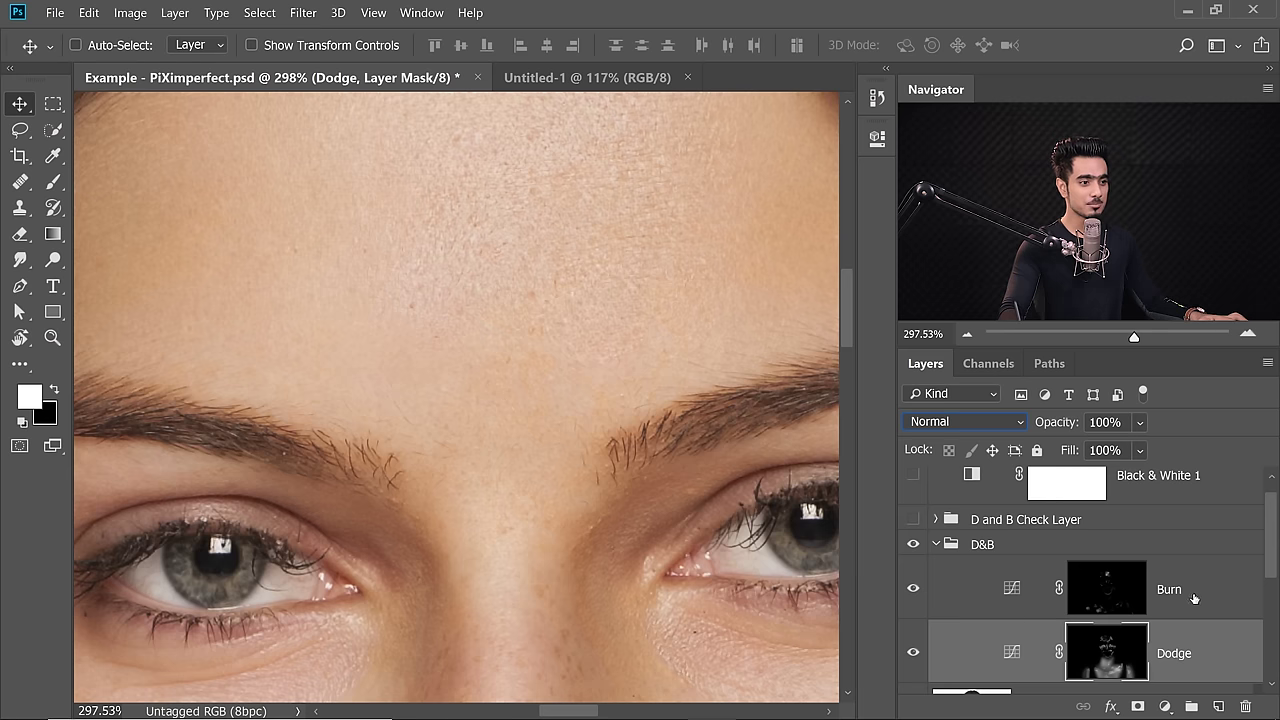
Collapse the D&B group and create a new empty layer named Lips directly above it
{"action": "left_click", "coordinate": [1193, 598]}
{"action": "left_click", "coordinate": [935, 544]}
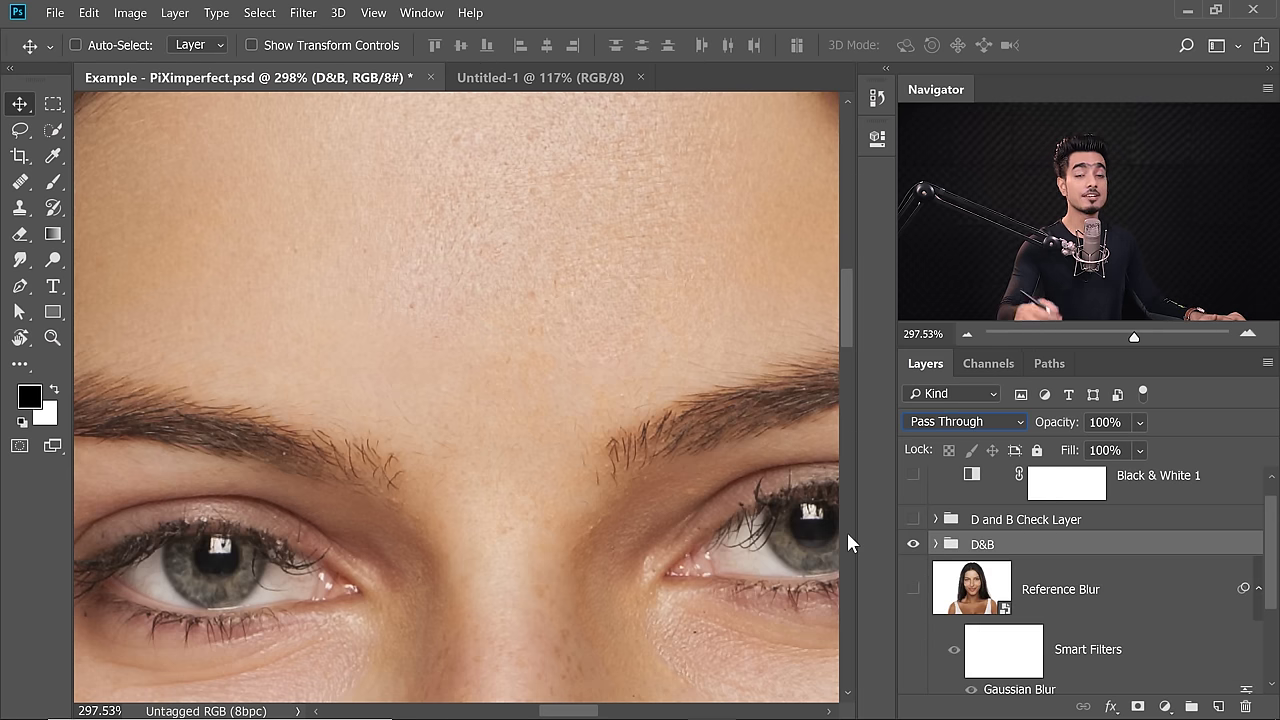
{"action": "left_click_drag", "start_coordinate": [713, 463], "coordinate": [626, 403]}
{"action": "left_click_drag", "start_coordinate": [588, 585], "coordinate": [640, 600]}
{"action": "left_click_drag", "start_coordinate": [644, 598], "coordinate": [586, 421]}
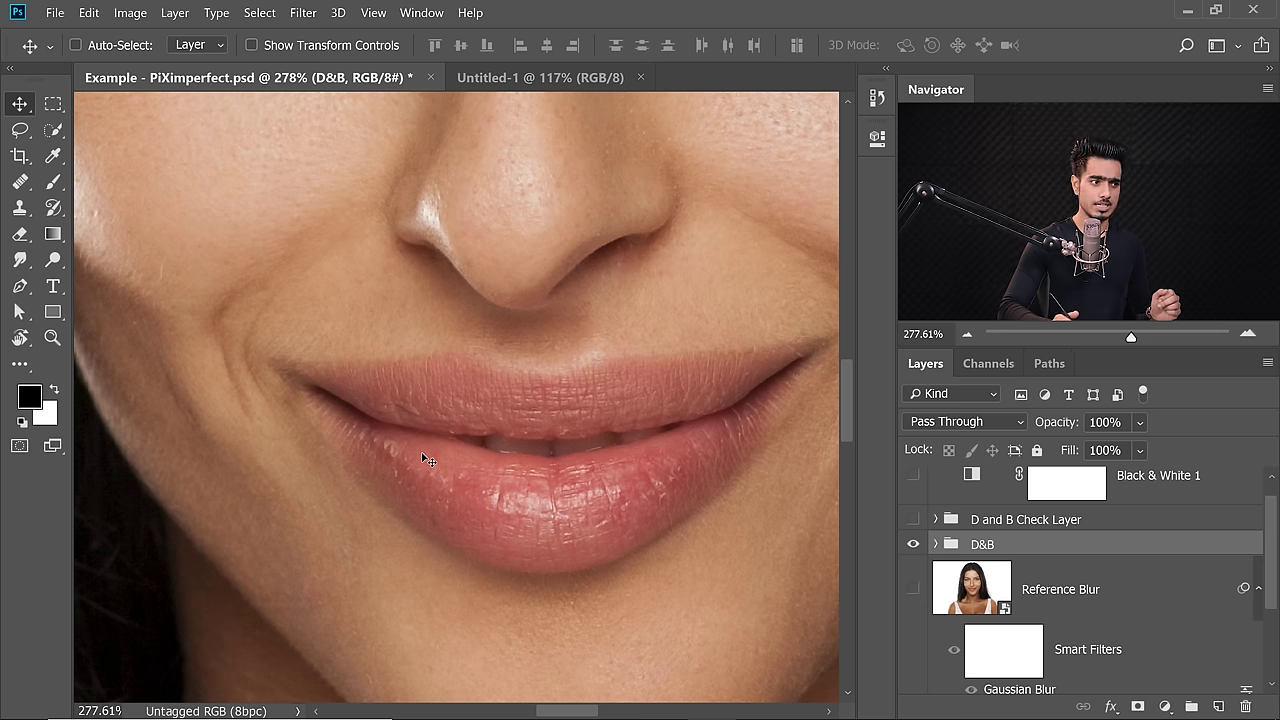
{"action": "left_click", "coordinate": [1218, 706]}
{"action": "double_click", "coordinate": [1041, 565]}
{"action": "type", "text": "Lips"}
{"action": "key", "text": "Return"}
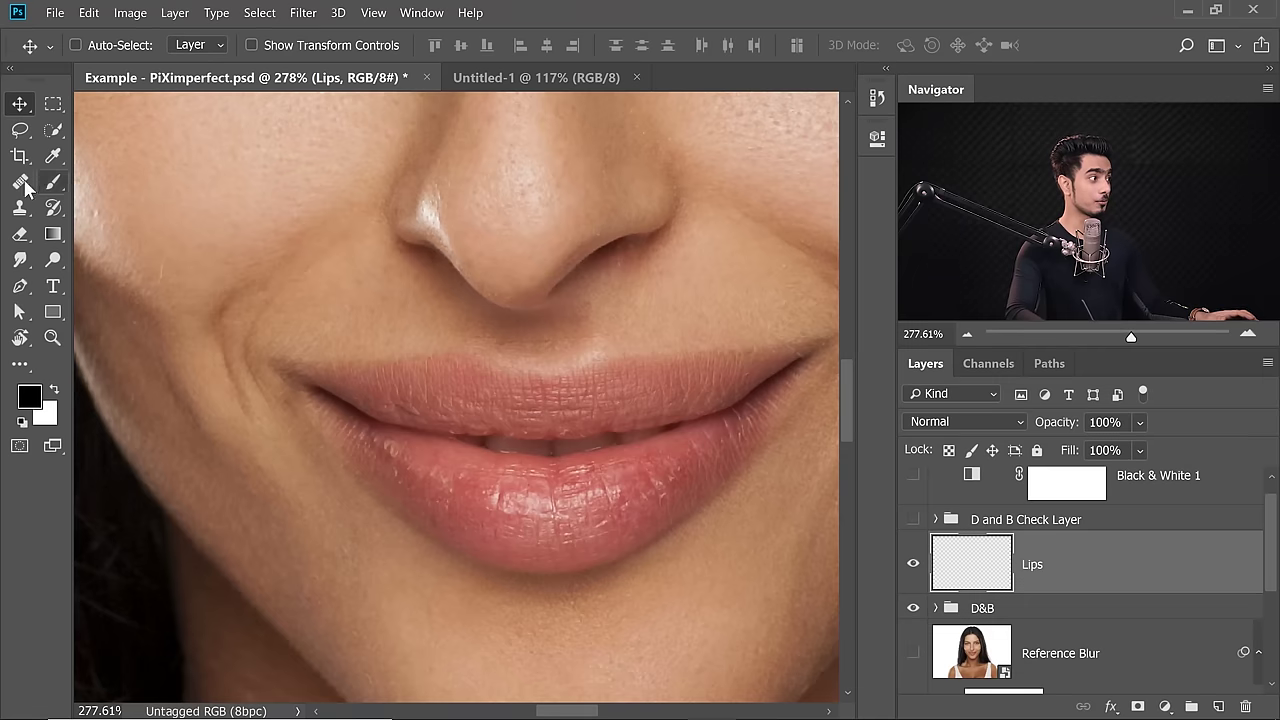
Activate the Healing Brush at 10 px and turn on Show Overlay in the Clone Source settings
{"action": "key", "text": "j"}
{"action": "mouse_move", "coordinate": [403, 467]}
{"action": "left_mouse_down"}
{"action": "mouse_move", "coordinate": [480, 467]}
{"action": "mouse_move", "coordinate": [483, 498]}
{"action": "left_mouse_up"}
{"action": "key", "text": "["}
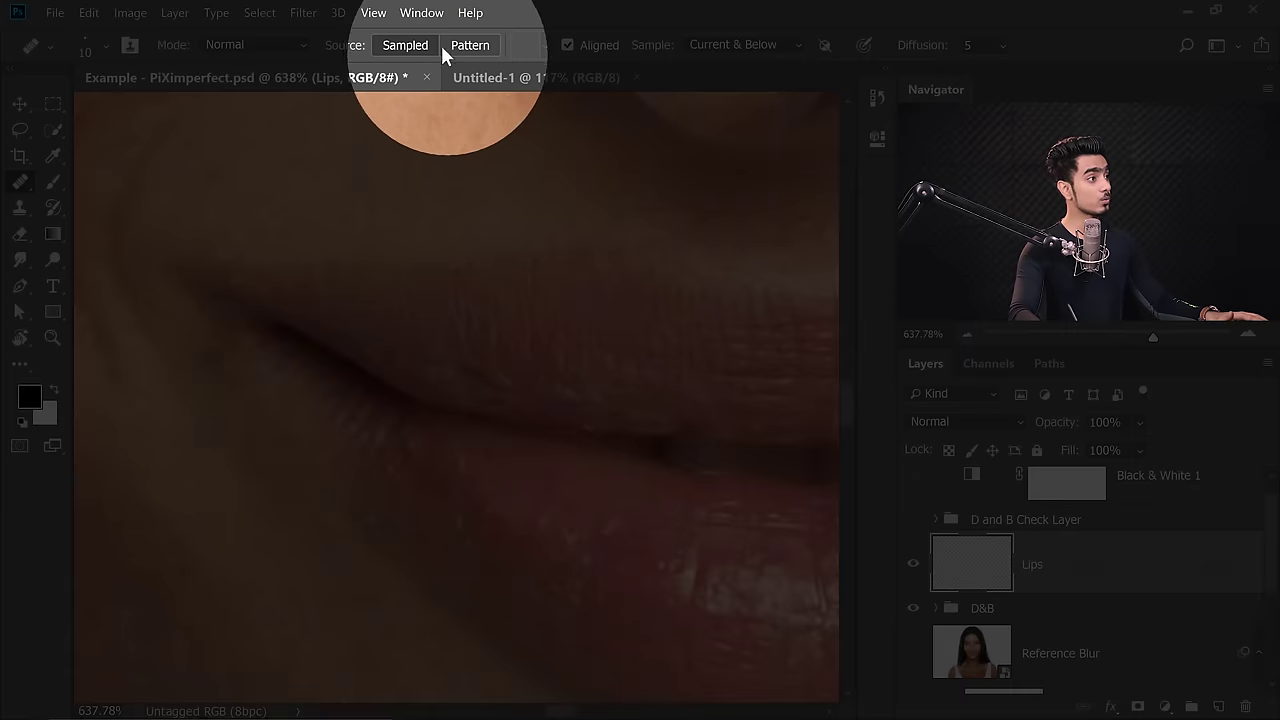
{"action": "left_click", "coordinate": [426, 13]}
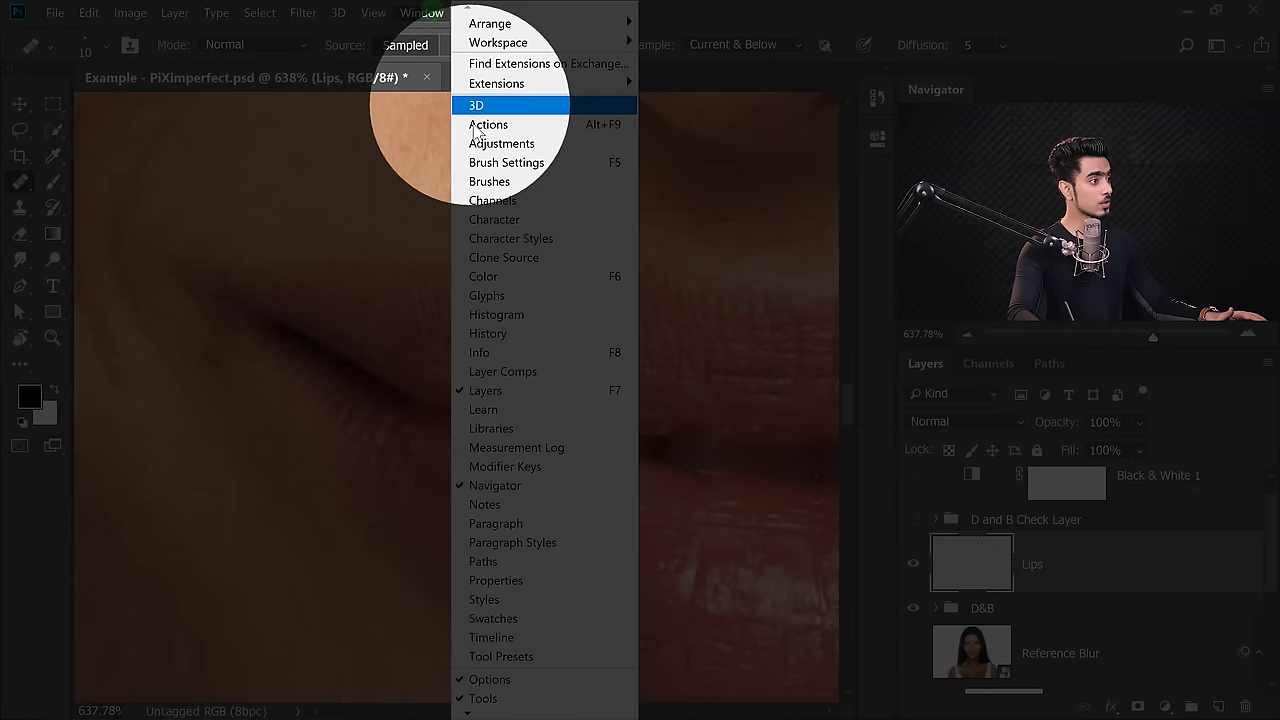
{"action": "left_click", "coordinate": [491, 257]}
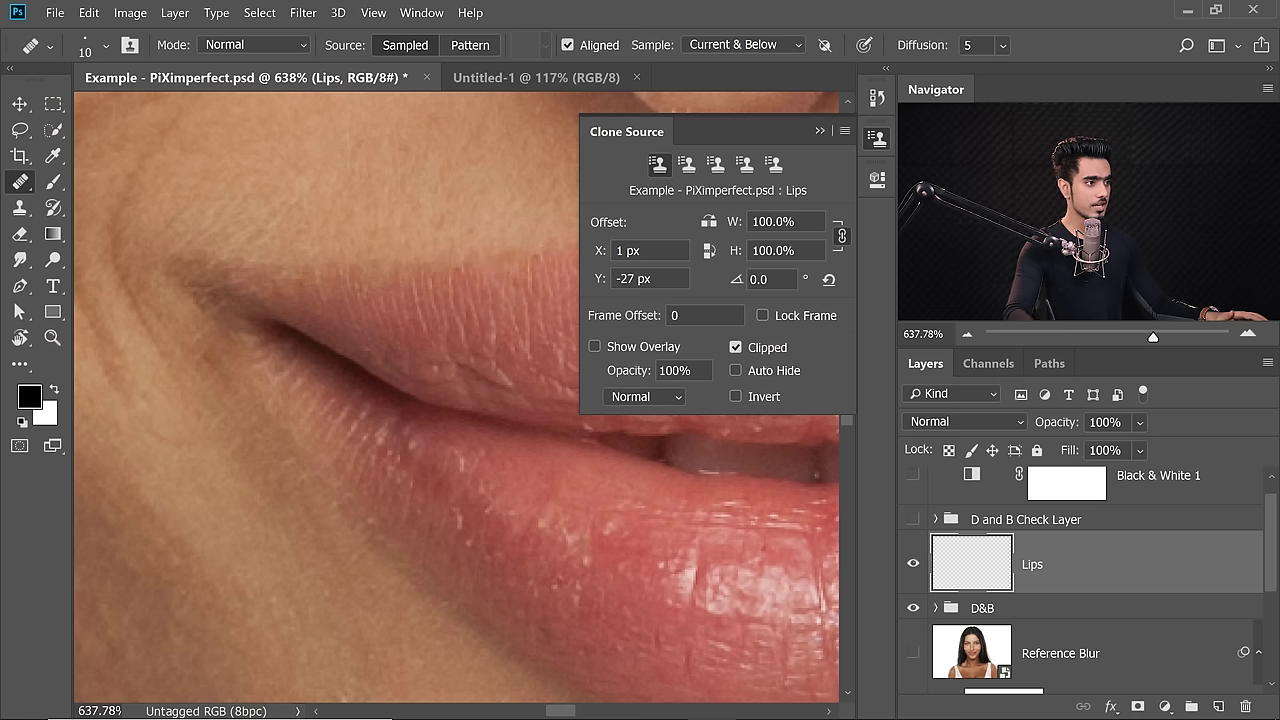
{"action": "left_click", "coordinate": [595, 346]}
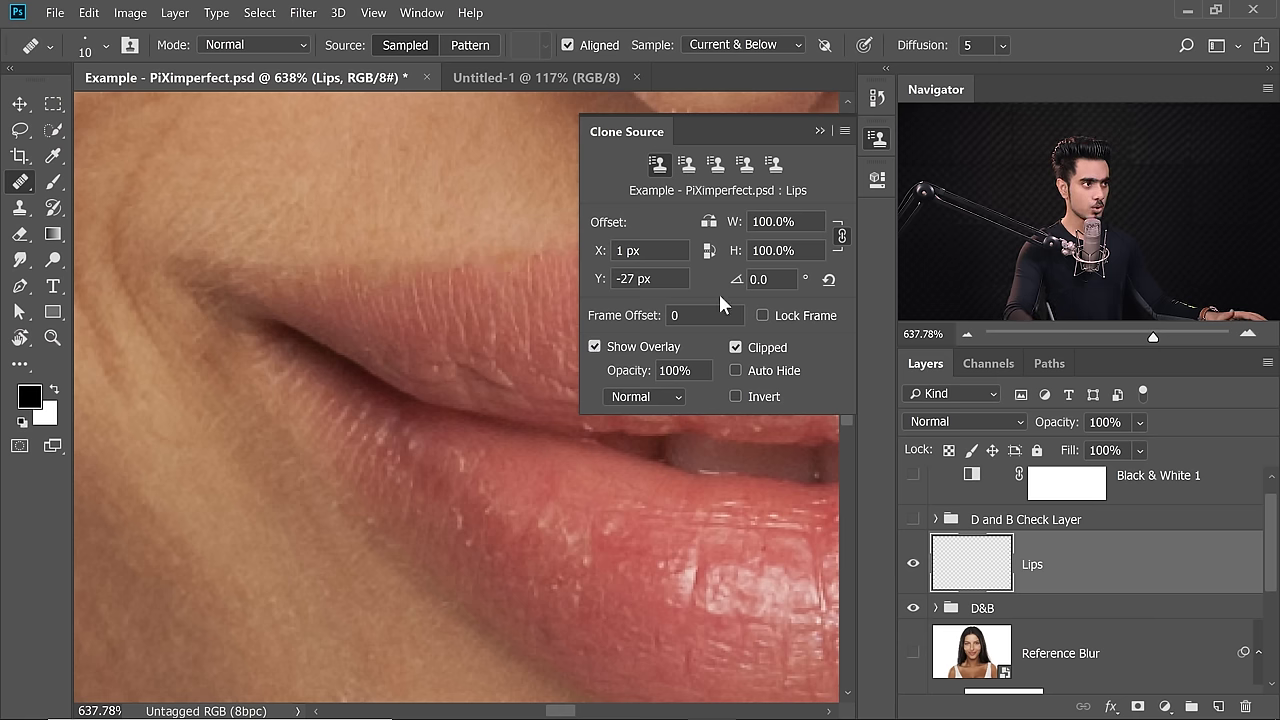
{"action": "left_click", "coordinate": [819, 131]}
Heal the bright flakes on the lower lip near the mouth corner on the woman's right, enlarging the brush to 13 px
{"action": "left_click_drag", "start_coordinate": [663, 391], "coordinate": [484, 396]}
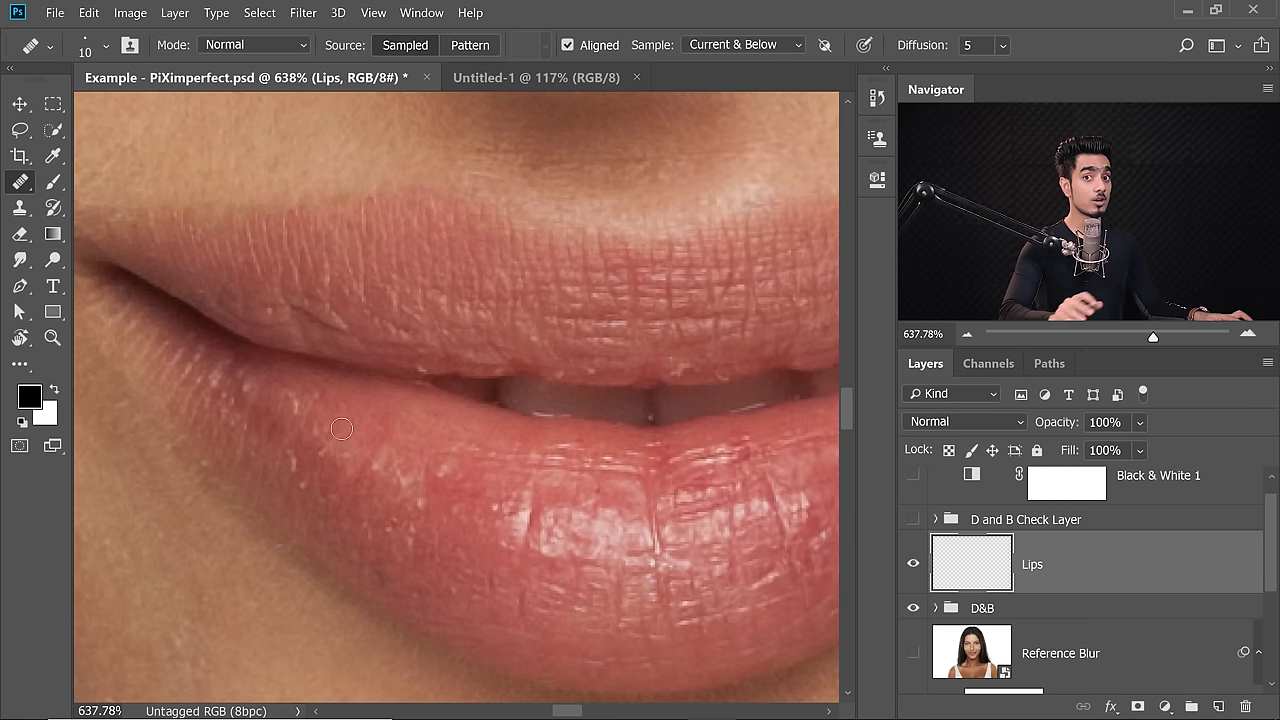
{"action": "mouse_move", "coordinate": [540, 485]}
{"action": "left_mouse_down"}
{"action": "mouse_move", "coordinate": [455, 431]}
{"action": "mouse_move", "coordinate": [406, 449]}
{"action": "left_mouse_up"}
{"action": "scroll", "coordinate": [333, 455], "scroll_direction": "left", "scroll_amount": 1}
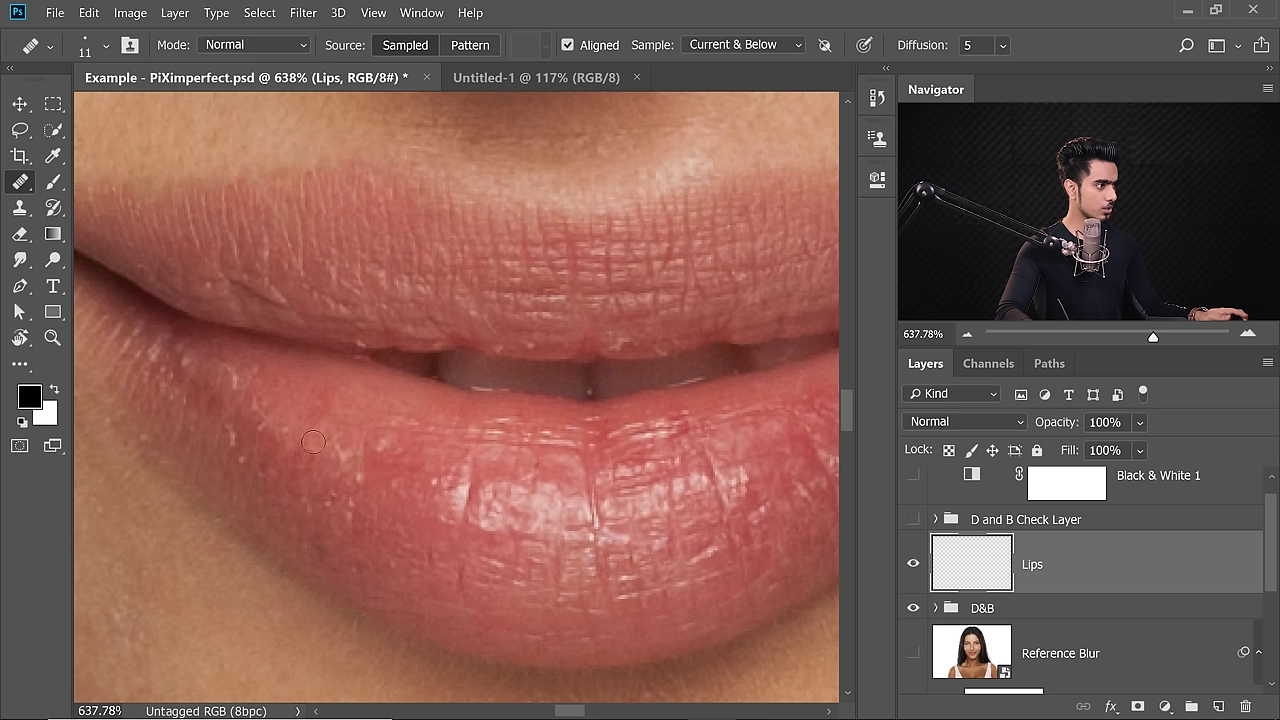
{"action": "right_click", "coordinate": [313, 442], "text": "alt"}
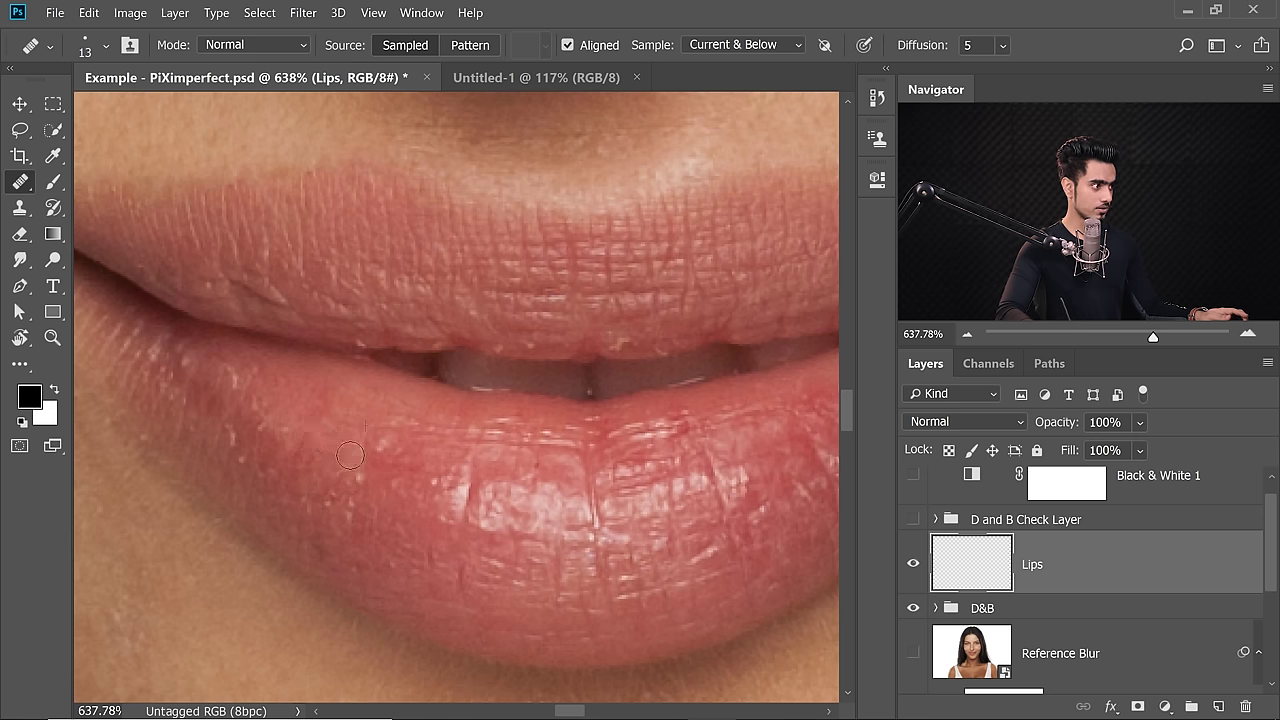
{"action": "left_click_drag", "start_coordinate": [708, 325], "coordinate": [512, 369]}
{"action": "left_click_drag", "start_coordinate": [542, 369], "coordinate": [512, 369]}
{"action": "scroll", "coordinate": [511, 371], "scroll_direction": "down", "scroll_amount": 3}
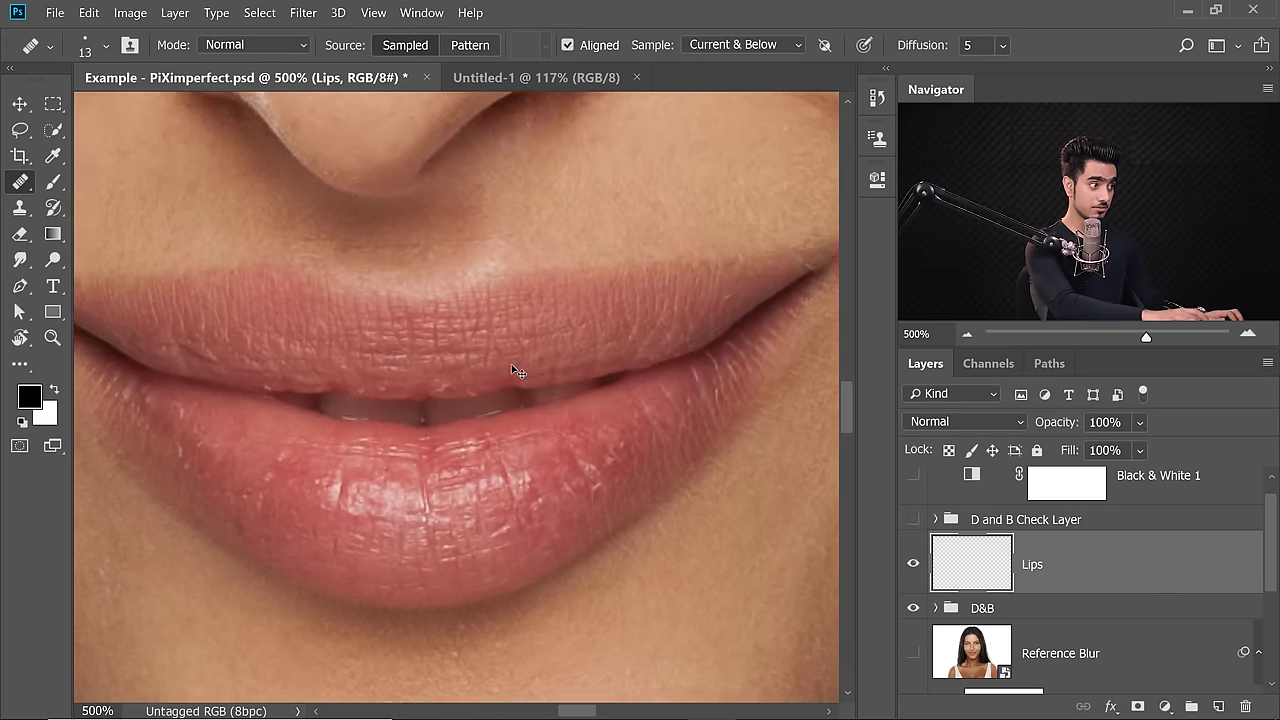
{"action": "left_click_drag", "start_coordinate": [346, 504], "coordinate": [404, 496]}
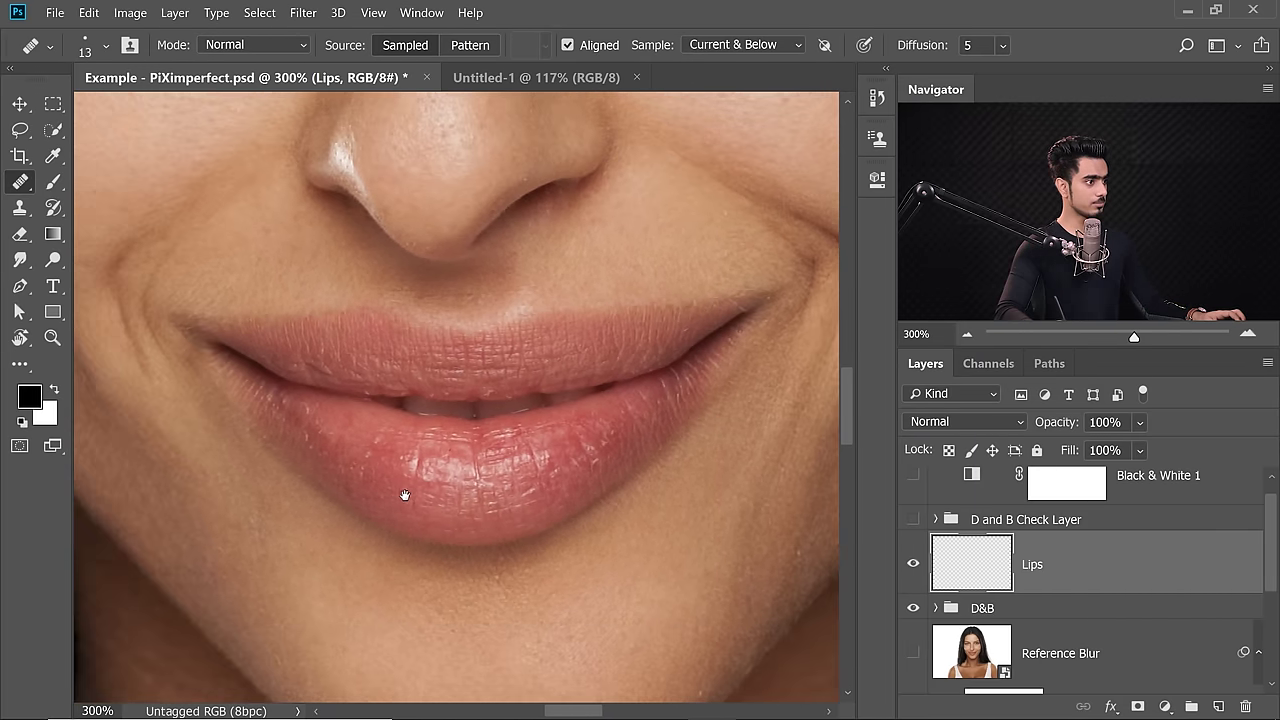
Heal small flakes at the lower lip's centre and on the woman's left side, using the brush at 9 and 7 px
{"action": "key", "text": "bracketleft"}
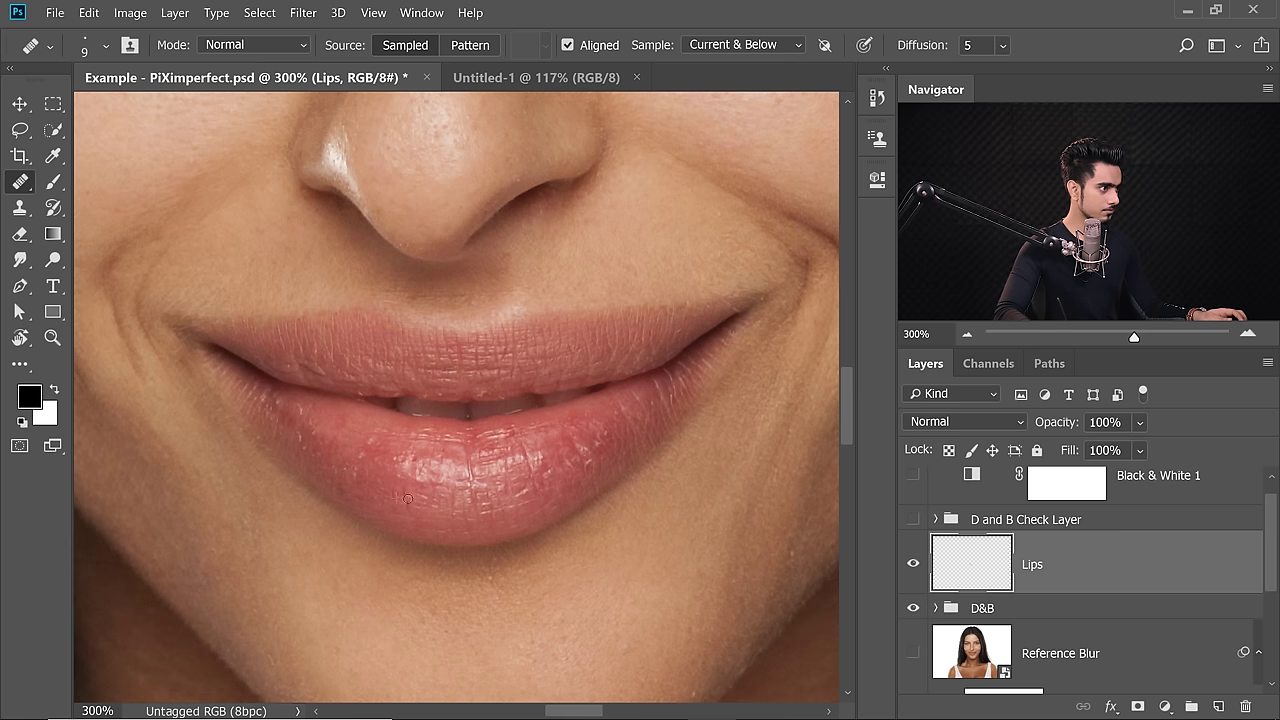
{"action": "scroll", "coordinate": [421, 475], "scroll_direction": "up", "scroll_amount": 2}
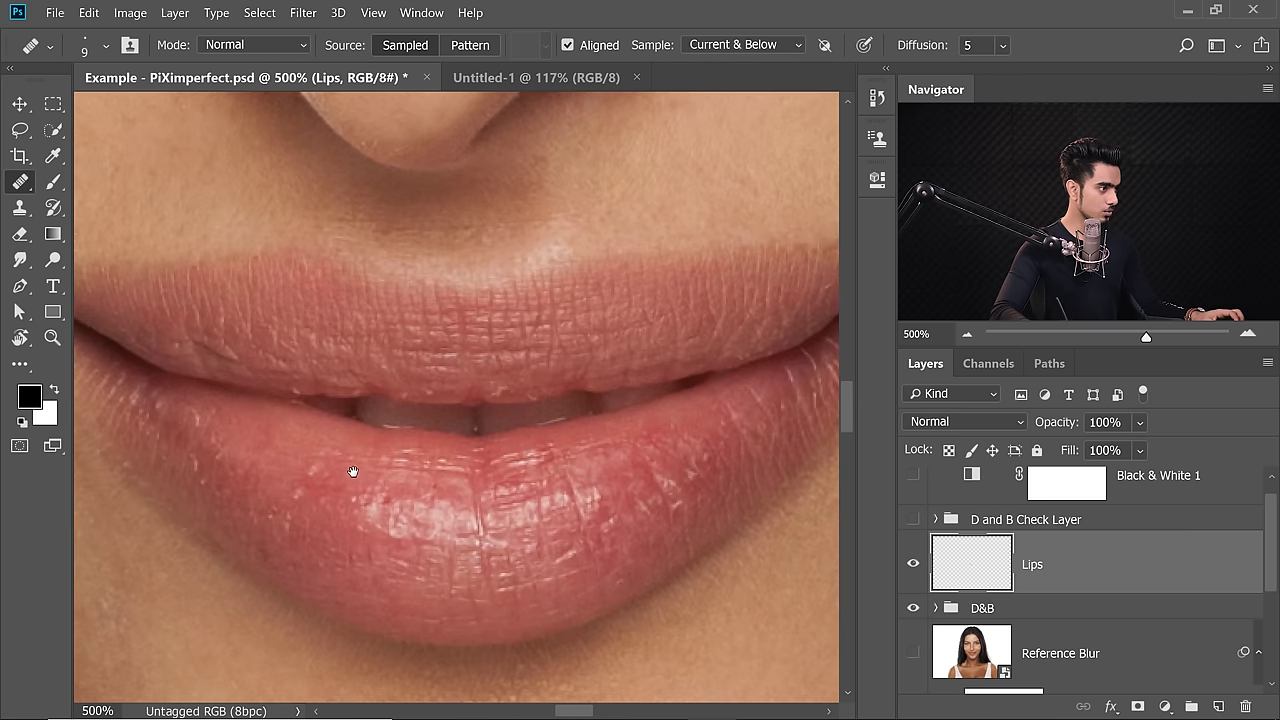
{"action": "key", "text": "bracketleft"}
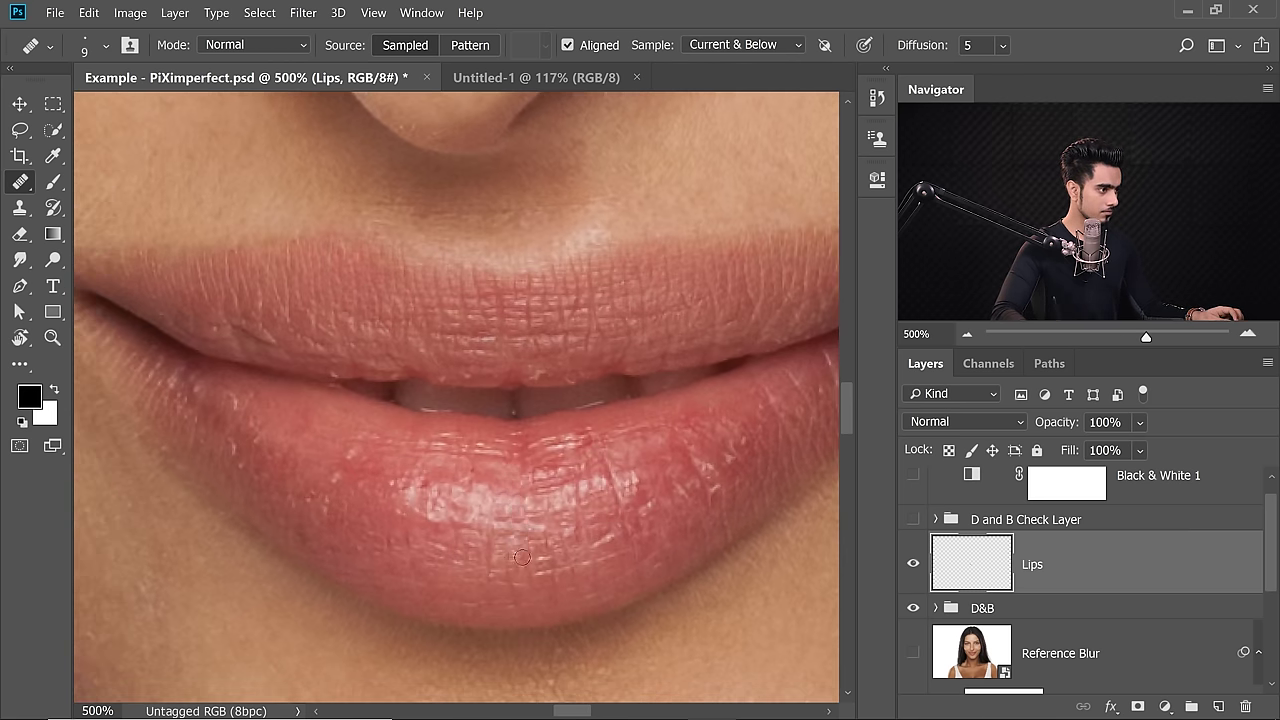
{"action": "left_click_drag", "start_coordinate": [703, 447], "coordinate": [548, 509]}
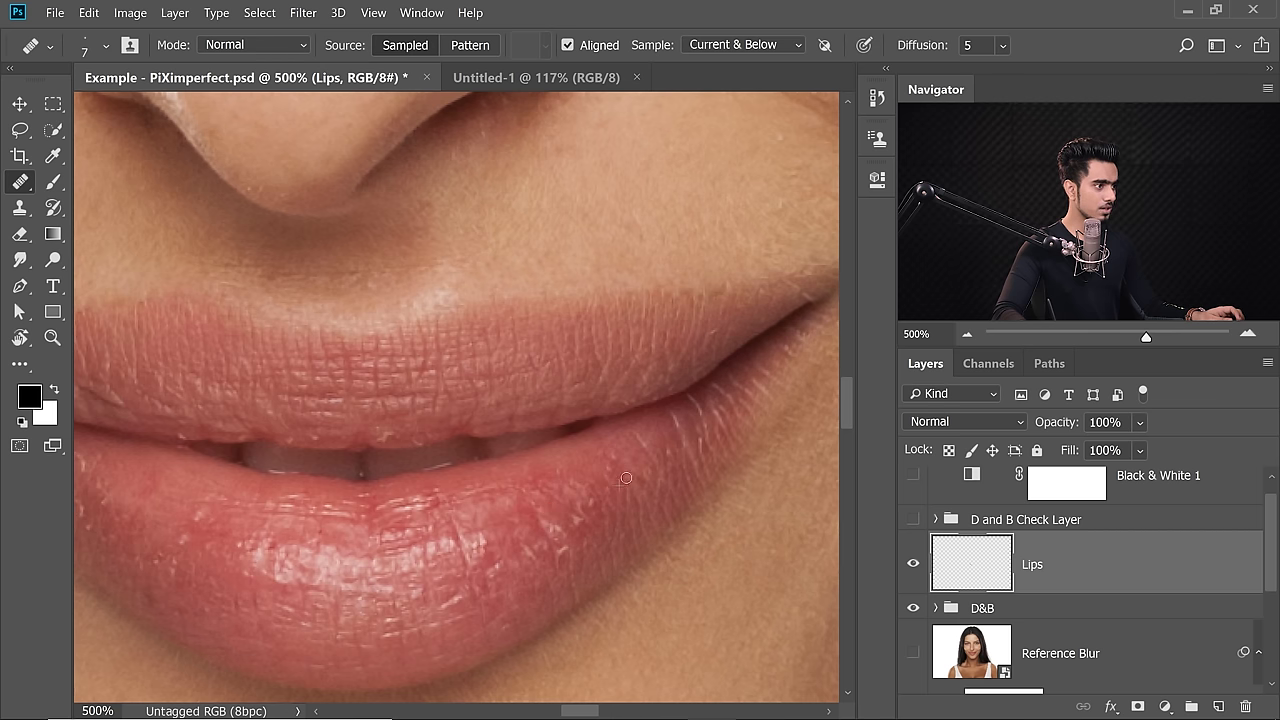
{"action": "mouse_move", "coordinate": [629, 505]}
{"action": "left_mouse_down"}
{"action": "mouse_move", "coordinate": [609, 506]}
{"action": "mouse_move", "coordinate": [638, 495]}
{"action": "left_mouse_up"}
{"action": "left_click_drag", "start_coordinate": [563, 511], "coordinate": [669, 496]}
Heal the remaining dry flakes and fine lines across the lower lip with the 7 px brush
{"action": "scroll", "coordinate": [385, 507], "scroll_direction": "up", "scroll_amount": 1}
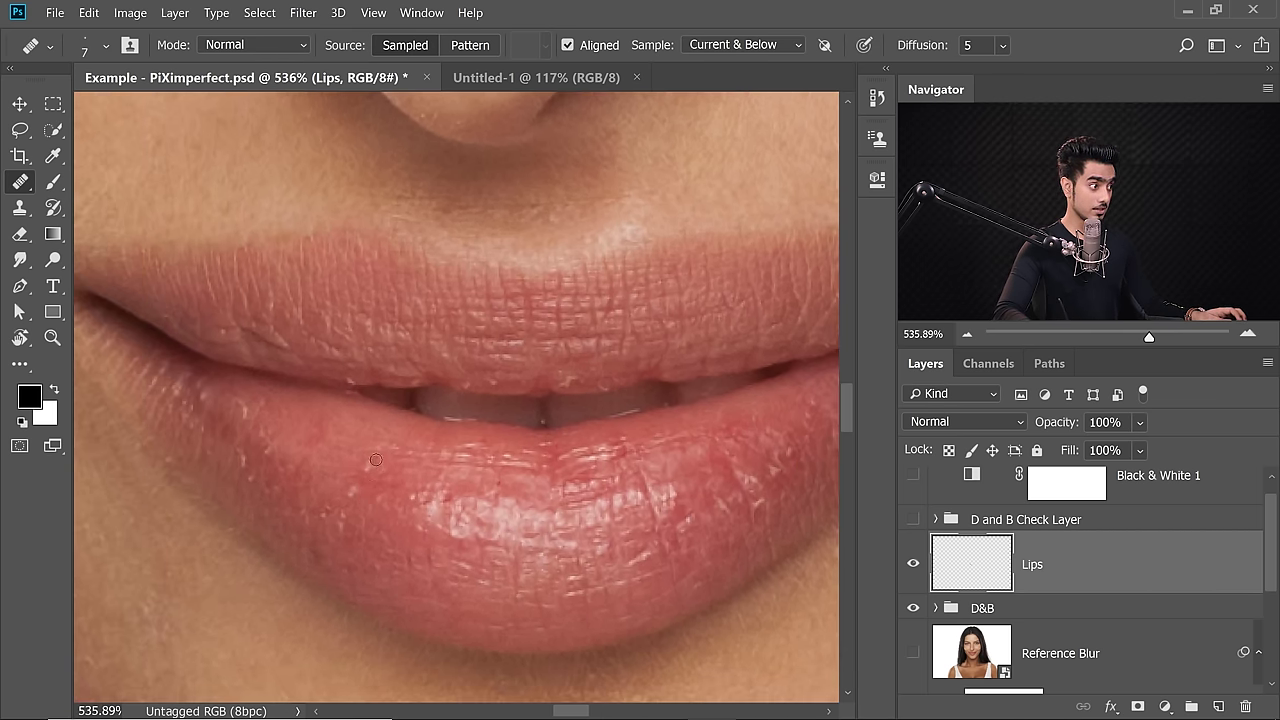
{"action": "scroll", "coordinate": [404, 433], "scroll_direction": "down", "scroll_amount": 2}
{"action": "scroll", "coordinate": [449, 460], "scroll_direction": "up", "scroll_amount": 1}
{"action": "left_click_drag", "start_coordinate": [739, 430], "coordinate": [556, 482]}
{"action": "left_click_drag", "start_coordinate": [606, 516], "coordinate": [663, 481]}
{"action": "mouse_move", "coordinate": [554, 501]}
{"action": "left_mouse_down"}
{"action": "mouse_move", "coordinate": [634, 483]}
{"action": "mouse_move", "coordinate": [649, 460]}
{"action": "left_mouse_up"}
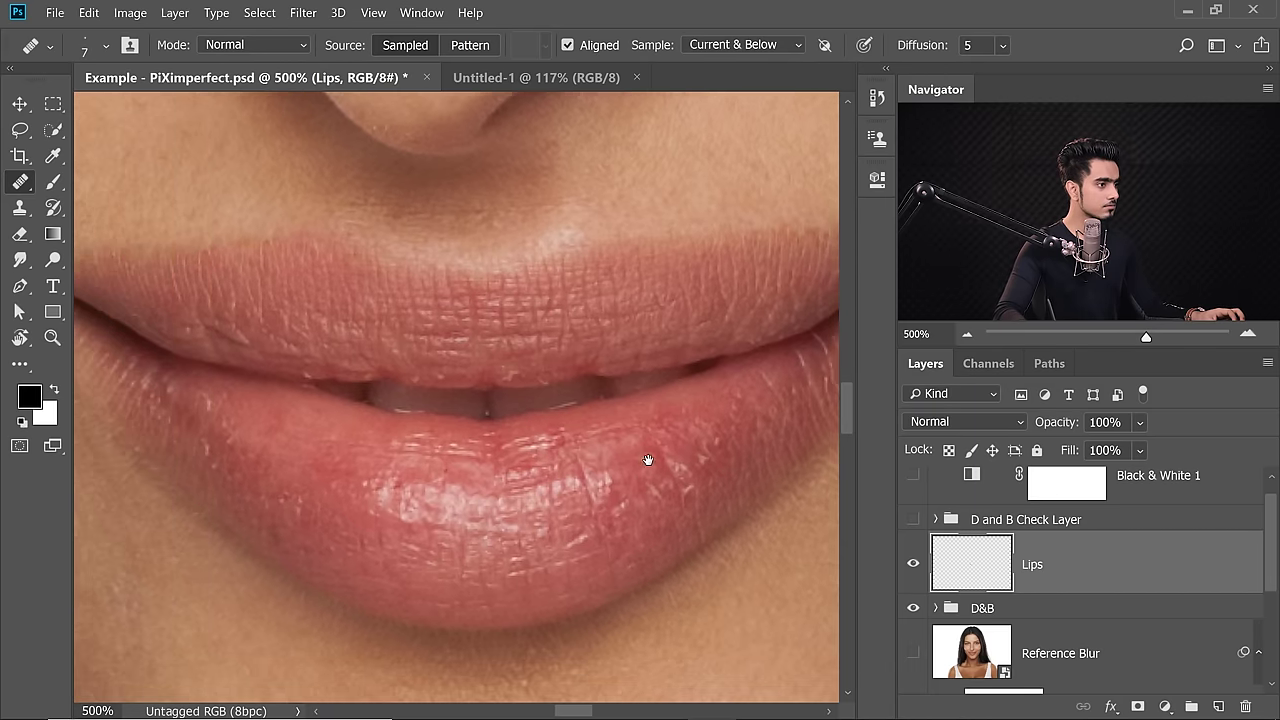
{"action": "scroll", "coordinate": [696, 481], "scroll_direction": "down", "scroll_amount": 1}
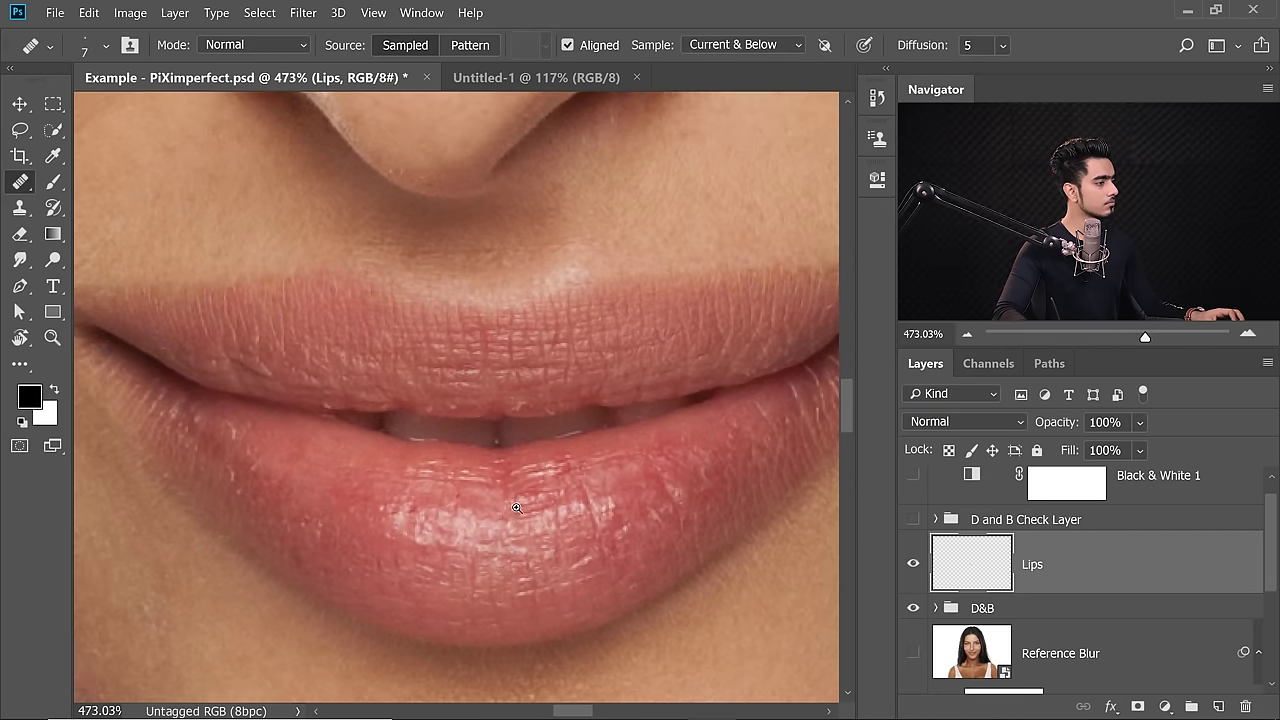
{"action": "scroll", "coordinate": [347, 407], "scroll_direction": "up", "scroll_amount": 2}
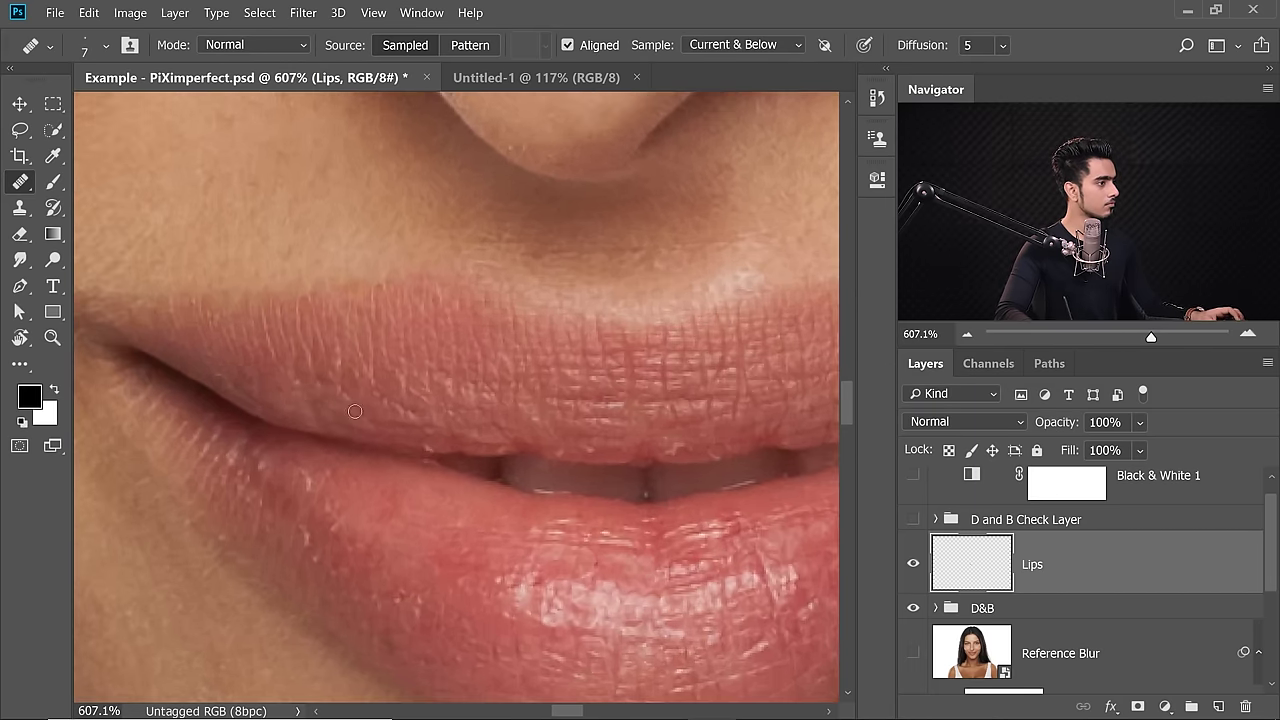
Clean the specks along the upper lip's lower edge above the teeth, reducing the brush from 8 to 5 px
{"action": "scroll", "coordinate": [547, 452], "scroll_direction": "down", "scroll_amount": 1}
{"action": "scroll", "coordinate": [568, 465], "scroll_direction": "up", "scroll_amount": 5}
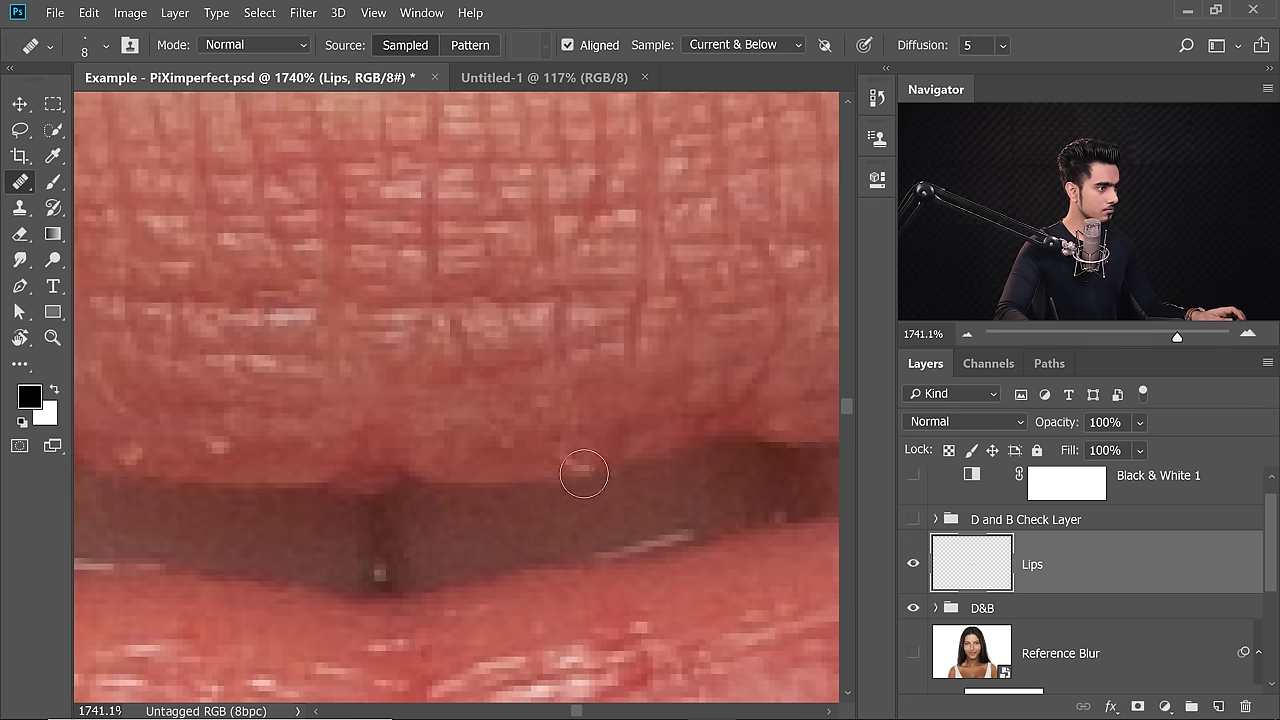
{"action": "scroll", "coordinate": [574, 457], "scroll_direction": "down", "scroll_amount": 1}
{"action": "key", "text": "bracketright"}
{"action": "key", "text": "bracketleft"}
{"action": "key", "text": "bracketleft"}
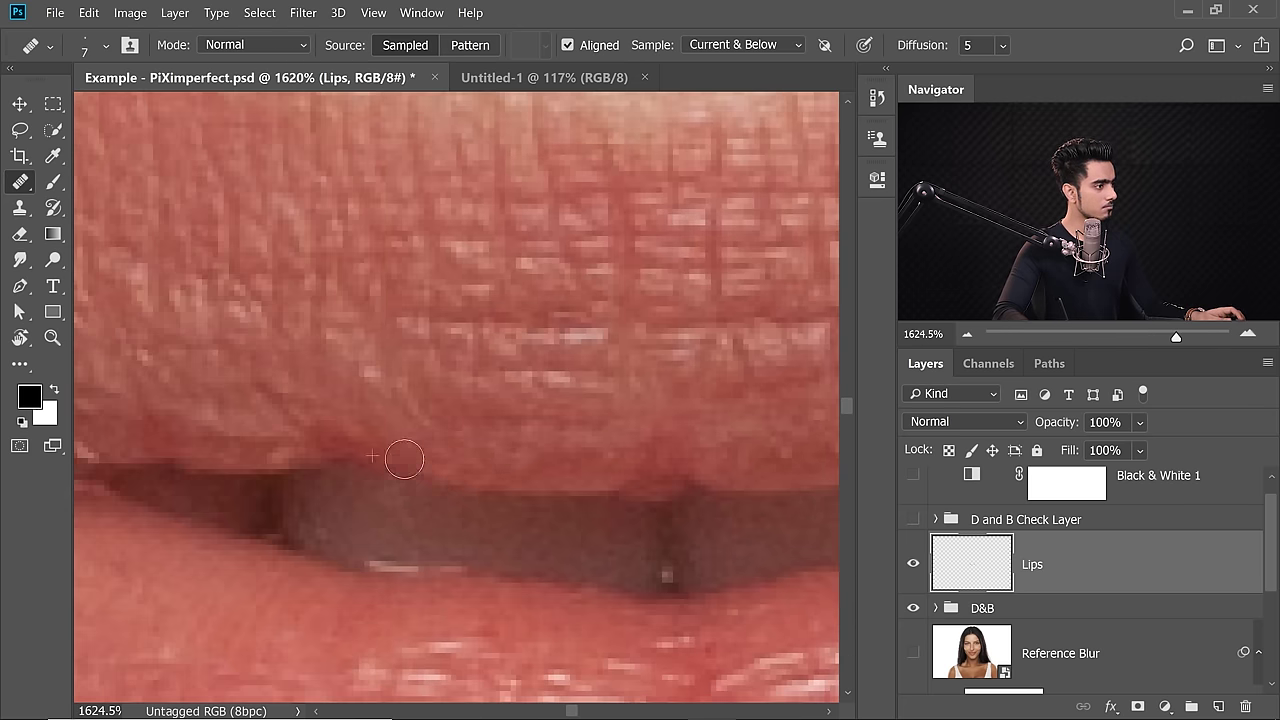
{"action": "scroll", "coordinate": [405, 458], "scroll_direction": "down", "scroll_amount": 4}
{"action": "left_click_drag", "start_coordinate": [705, 428], "coordinate": [511, 480]}
{"action": "mouse_move", "coordinate": [760, 440]}
{"action": "left_mouse_down"}
{"action": "mouse_move", "coordinate": [509, 509]}
{"action": "mouse_move", "coordinate": [510, 555]}
{"action": "left_mouse_up"}
{"action": "scroll", "coordinate": [647, 461], "scroll_direction": "down", "scroll_amount": 4}
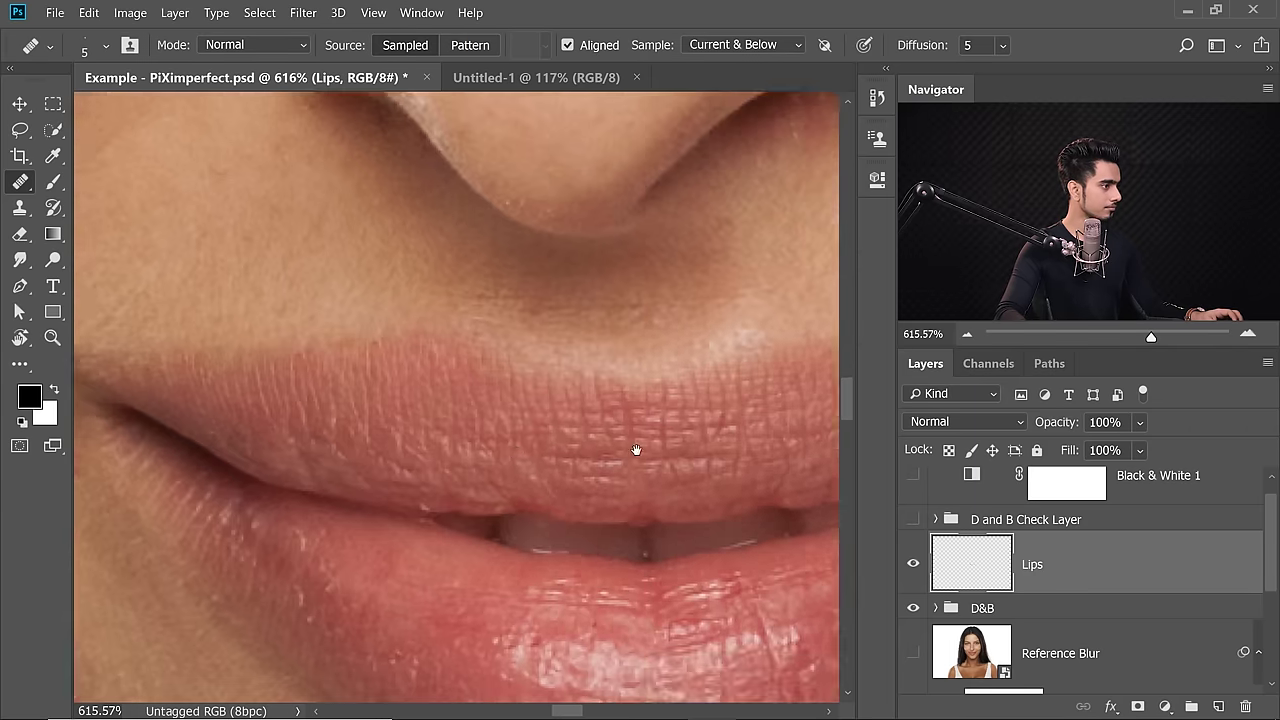
Enlarge the healing brush to 9 px, retouch the lips, and turn the Lips layer off and on to compare
{"action": "left_click_drag", "start_coordinate": [420, 490], "coordinate": [133, 546]}
{"action": "key", "text": "bracketright"}
{"action": "key", "text": "bracketright"}
{"action": "key", "text": "bracketright"}
{"action": "key", "text": "bracketright"}
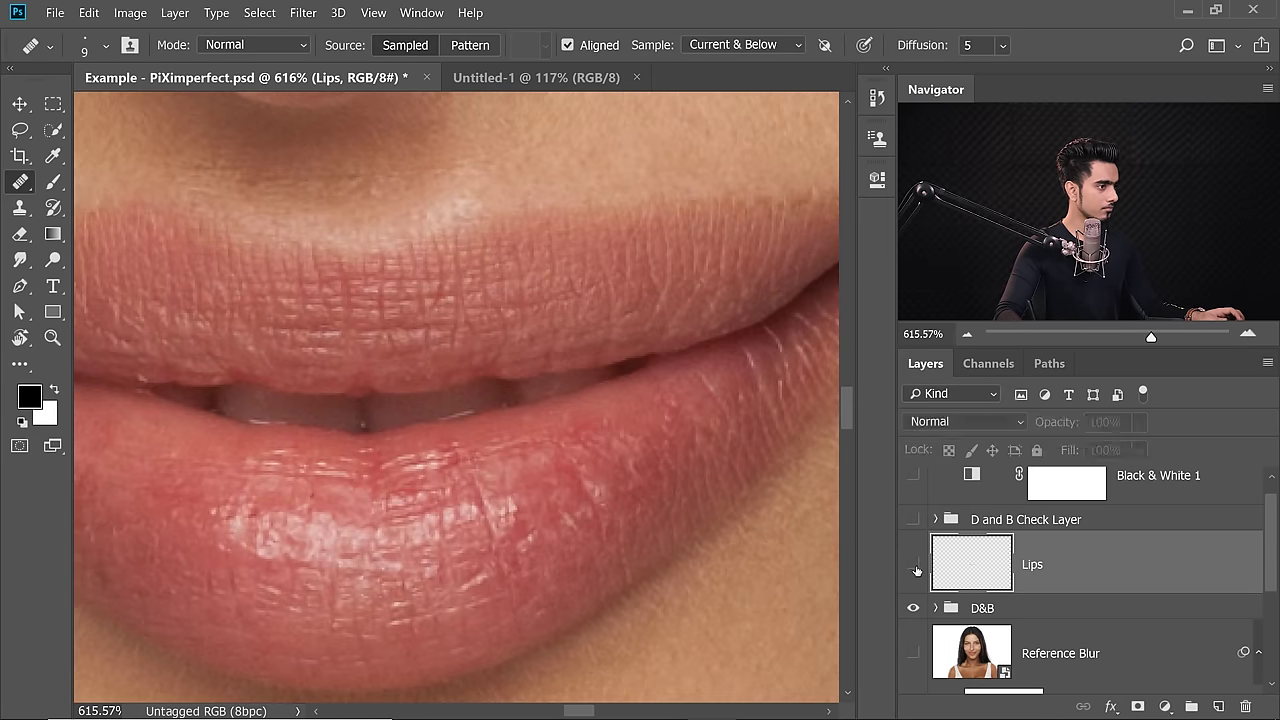
{"action": "left_click_drag", "start_coordinate": [591, 467], "coordinate": [583, 481]}
{"action": "scroll", "coordinate": [583, 481], "scroll_direction": "down", "scroll_amount": 10}
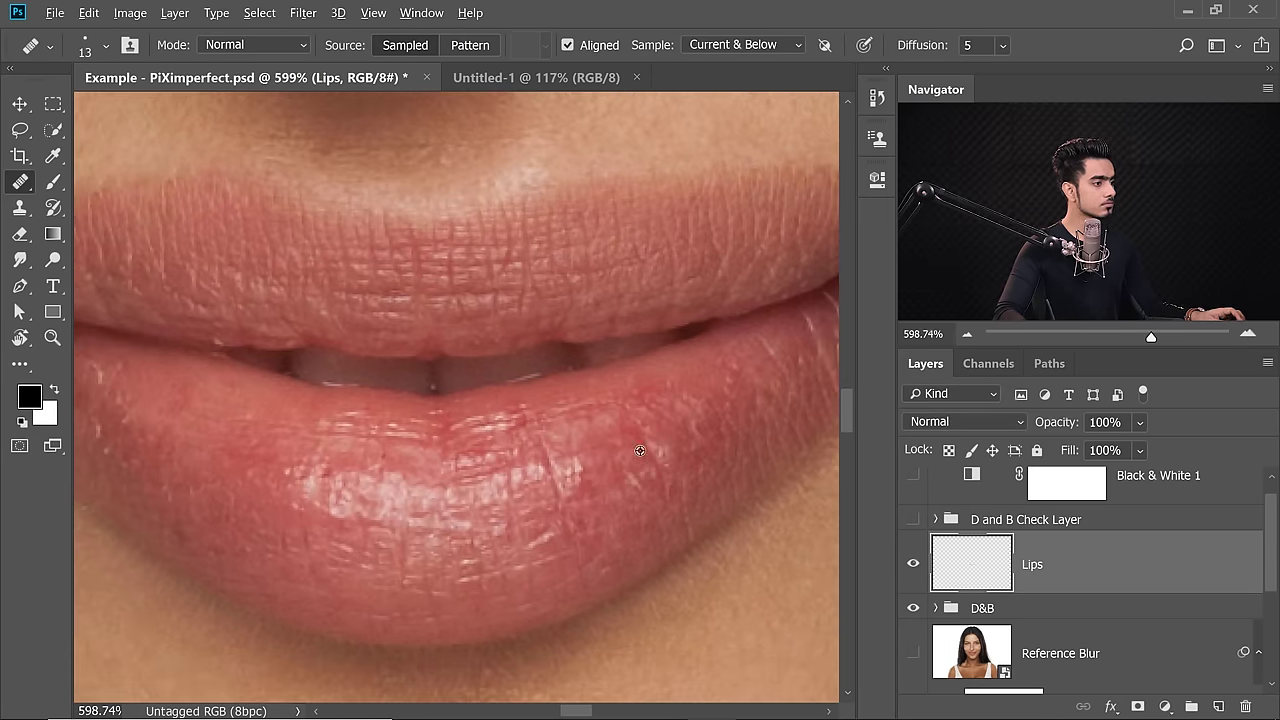
Heal the lower lip on the woman's left with a 13 px brush and check the lips against the whole face
{"action": "key", "text": "bracketright"}
{"action": "key", "text": "bracketright"}
{"action": "key", "text": "bracketright"}
{"action": "key", "text": "bracketright"}
{"action": "left_click_drag", "start_coordinate": [699, 505], "coordinate": [678, 505]}
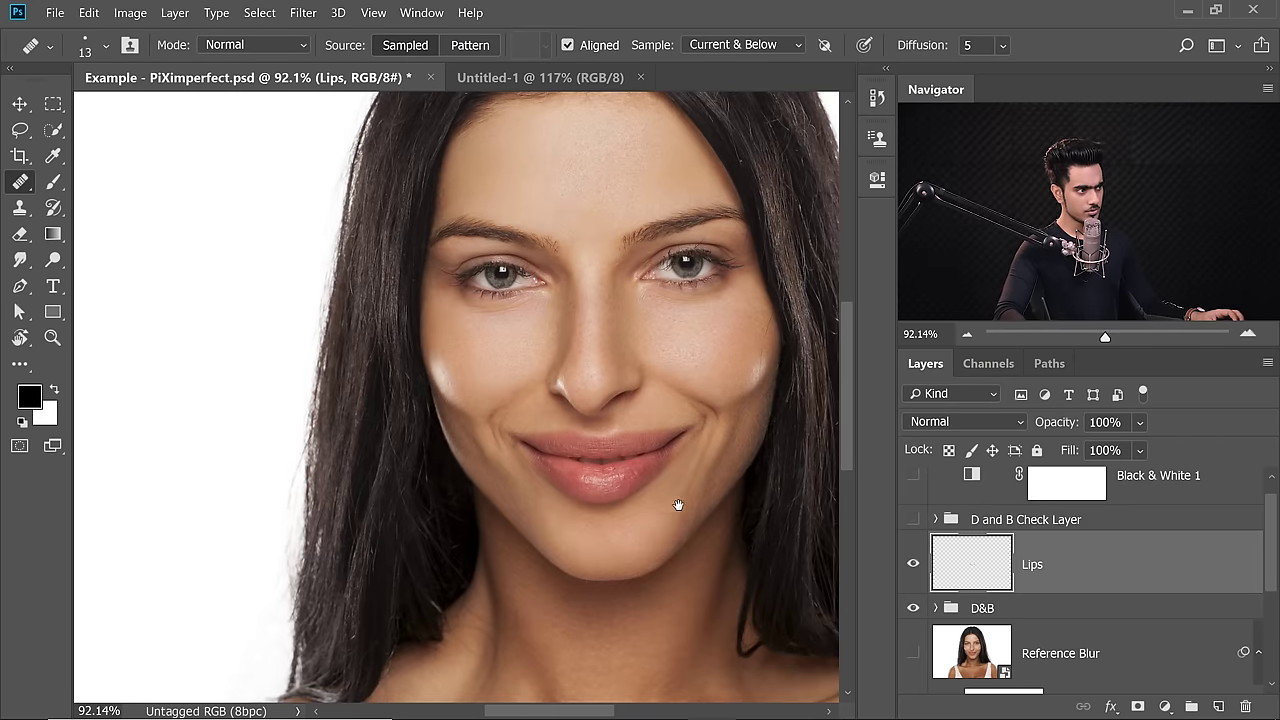
Compare the face with the Lips layer off and on, and retouch the lower lip near the woman's right corner, reducing the brush to 11 px
{"action": "left_click", "coordinate": [912, 565]}
{"action": "left_click", "coordinate": [911, 567]}
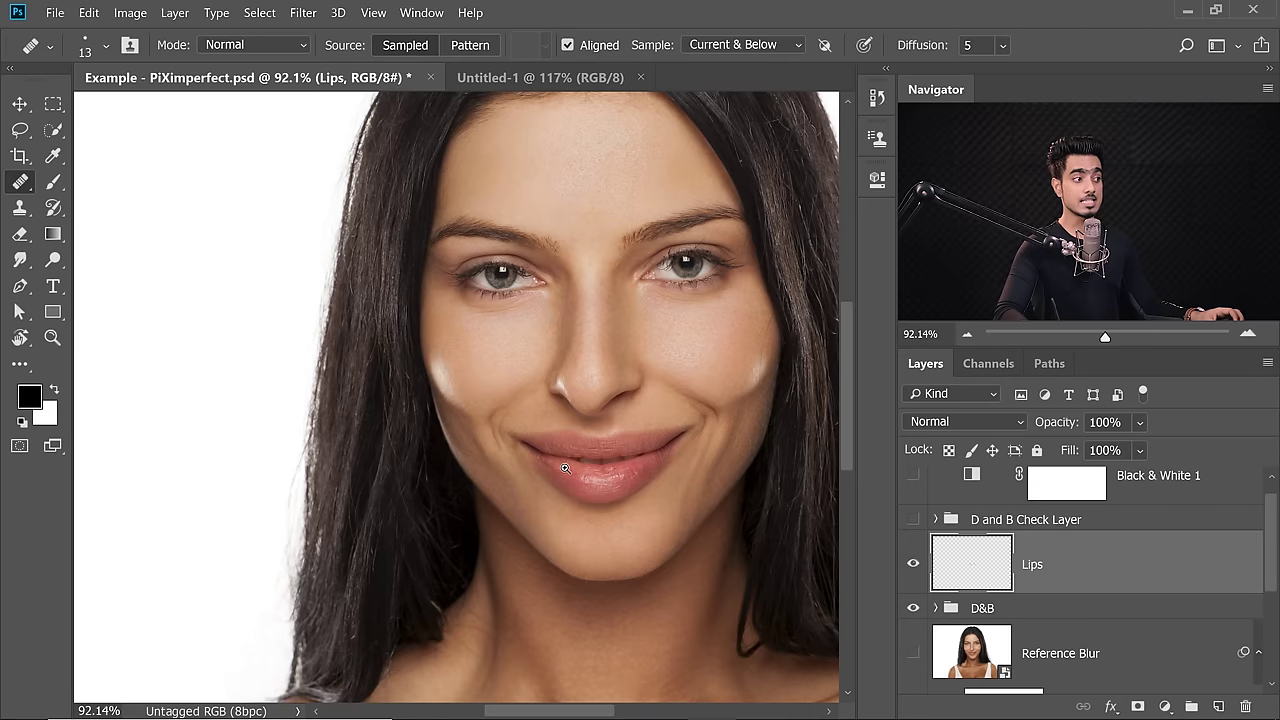
{"action": "scroll", "coordinate": [565, 468], "scroll_direction": "up", "scroll_amount": 10}
{"action": "key", "text": "bracketright"}
{"action": "key", "text": "bracketright"}
{"action": "key", "text": "bracketright"}
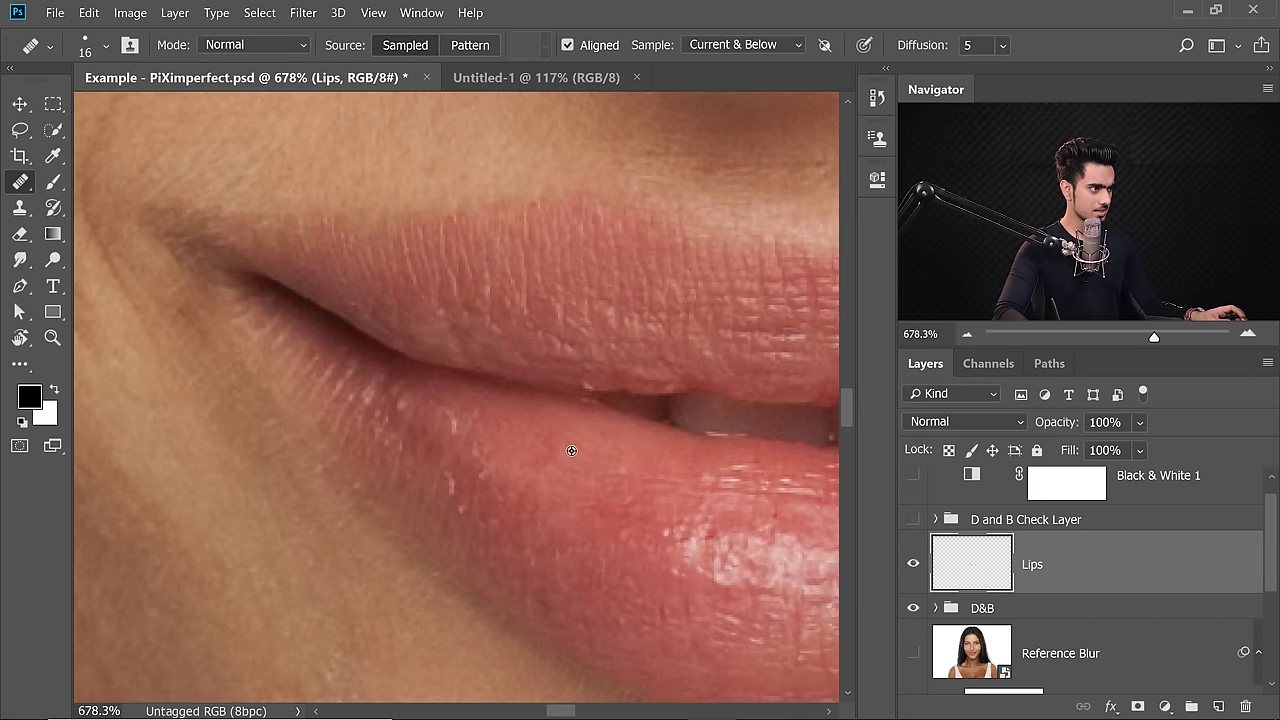
{"action": "key", "text": "bracketleft"}
{"action": "key", "text": "bracketleft"}
{"action": "key", "text": "bracketleft"}
{"action": "key", "text": "bracketleft"}
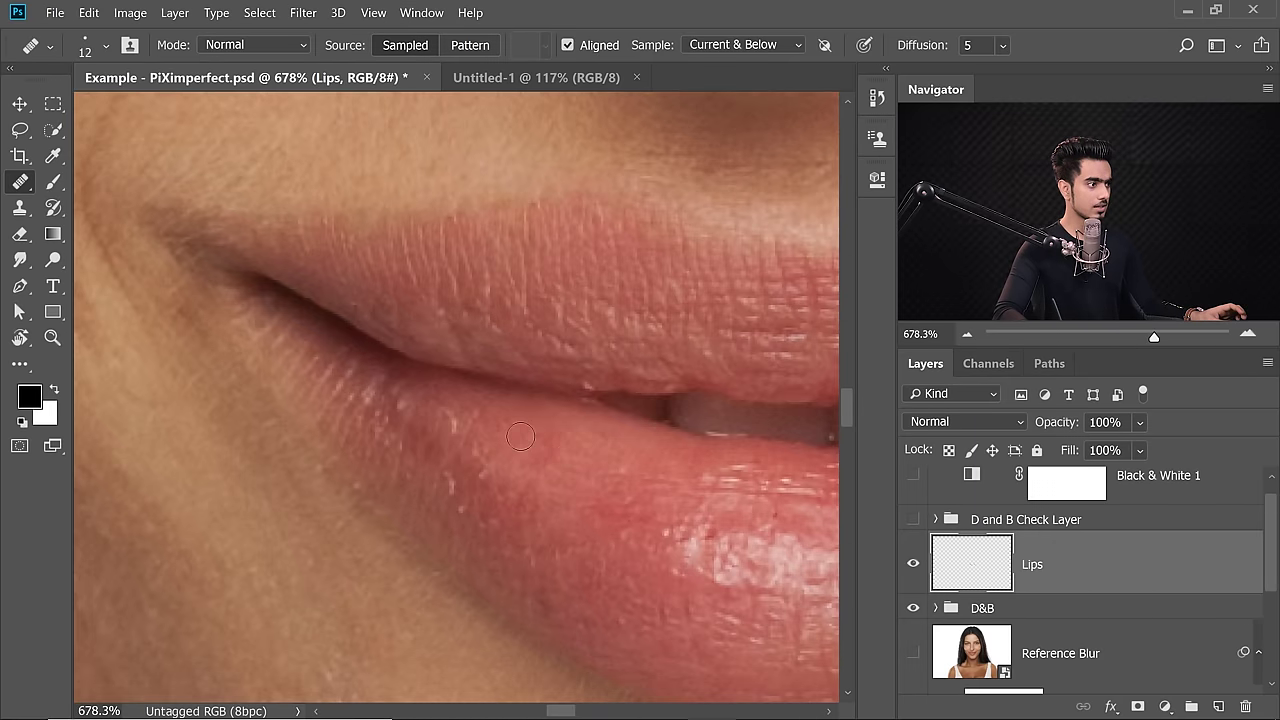
{"action": "key", "text": "bracketleft"}
Reduce the healing brush to 8 px and retouch the fine specks around the lower lip's highlight
{"action": "scroll", "coordinate": [549, 483], "scroll_direction": "down", "scroll_amount": 8}
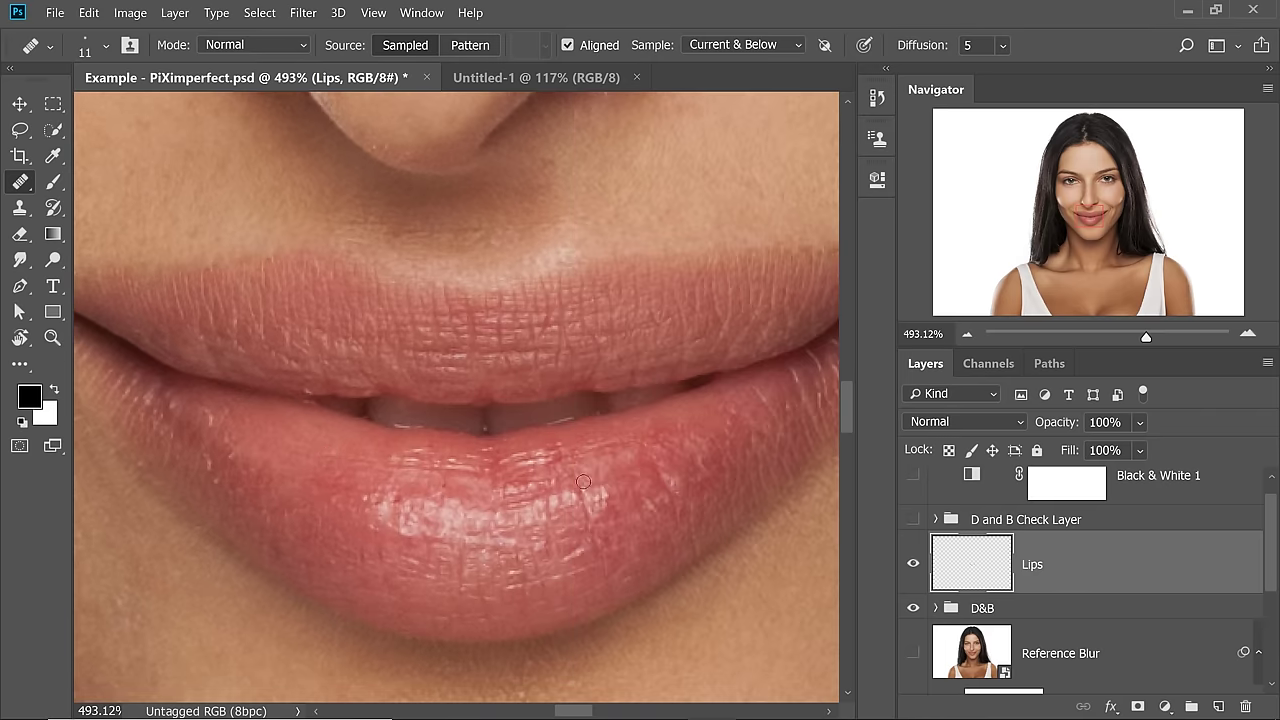
{"action": "scroll", "coordinate": [549, 483], "scroll_direction": "up", "scroll_amount": 8}
{"action": "key", "text": "bracketleft"}
{"action": "key", "text": "bracketleft"}
{"action": "key", "text": "bracketleft"}
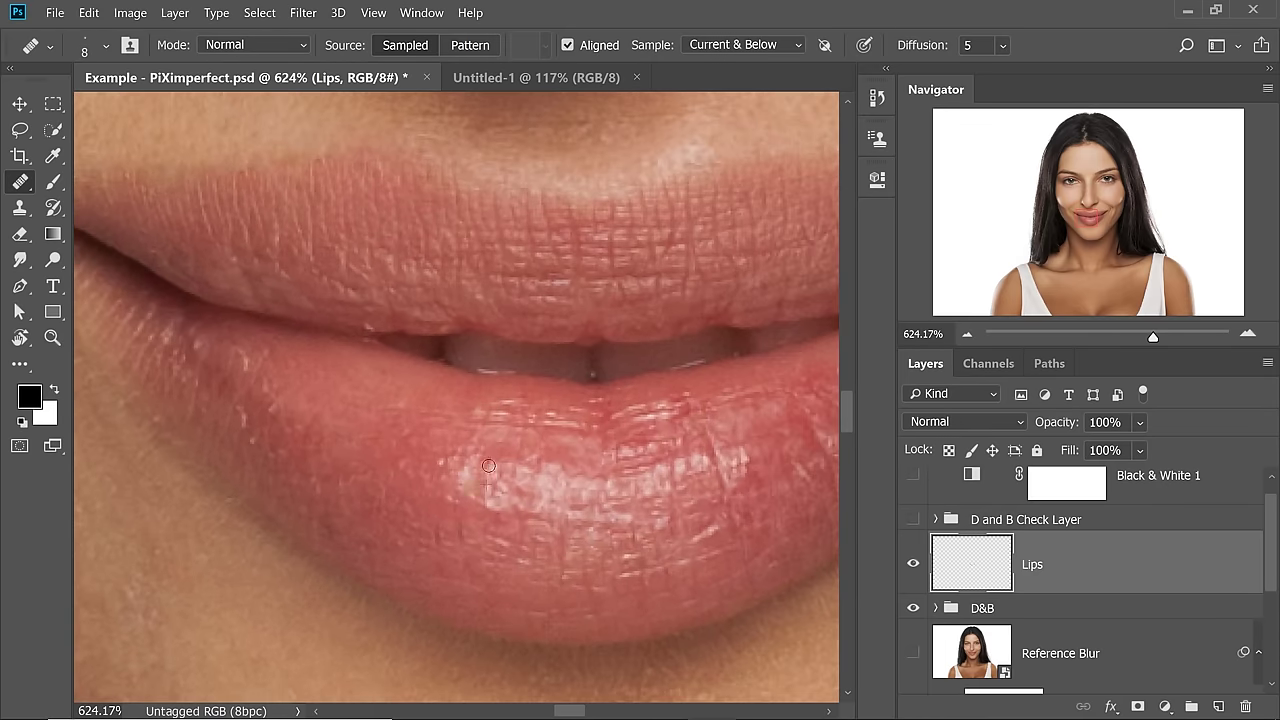
{"action": "scroll", "coordinate": [425, 394], "scroll_direction": "up", "scroll_amount": 2}
{"action": "scroll", "coordinate": [425, 410], "scroll_direction": "down", "scroll_amount": 2}
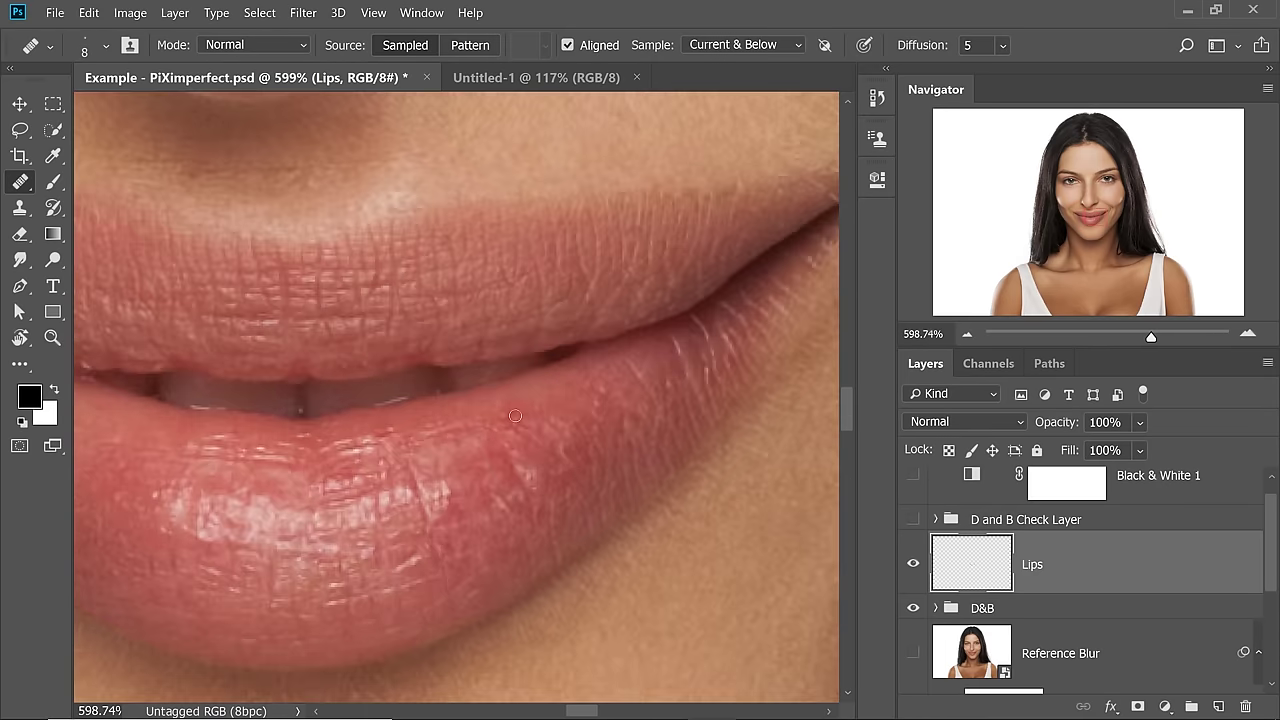
Heal the light flakes on the lower lip toward the woman's left with a 9 px brush
{"action": "scroll", "coordinate": [500, 450], "scroll_direction": "down", "scroll_amount": 6}
{"action": "scroll", "coordinate": [498, 459], "scroll_direction": "up", "scroll_amount": 7}
{"action": "left_click_drag", "start_coordinate": [534, 503], "coordinate": [514, 488]}
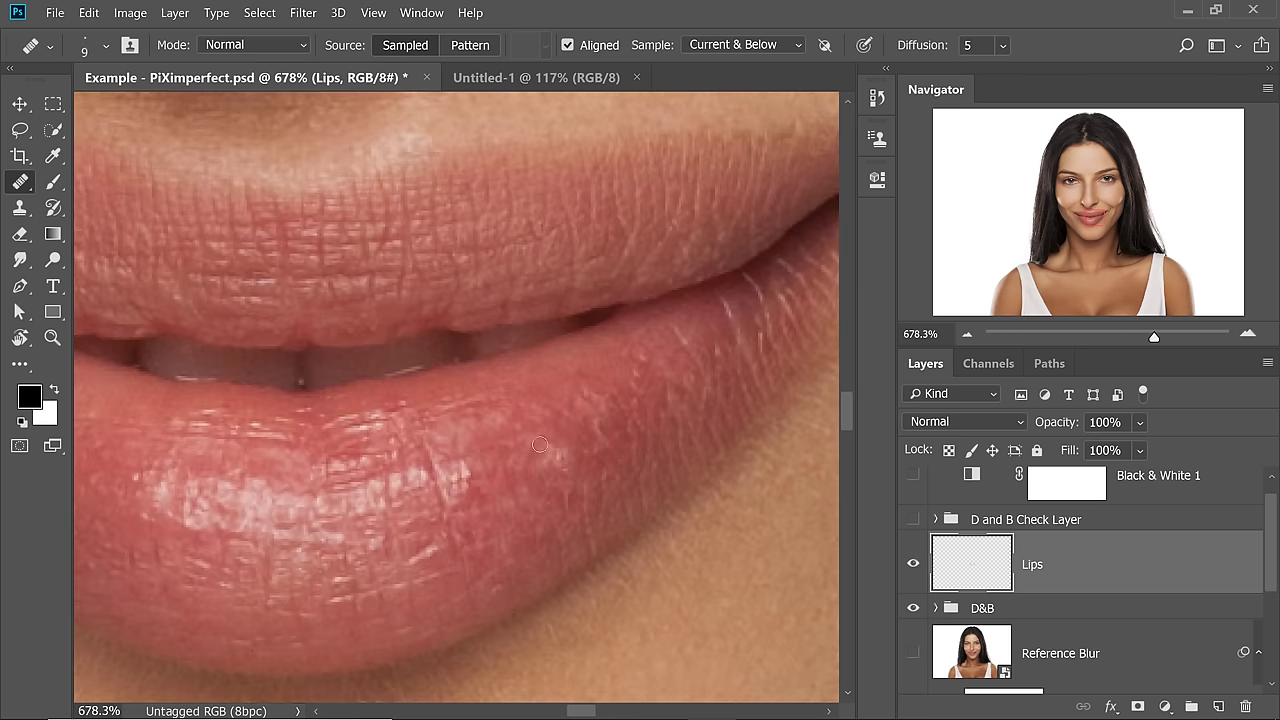
{"action": "scroll", "coordinate": [520, 505], "scroll_direction": "down", "scroll_amount": 8}
{"action": "scroll", "coordinate": [528, 492], "scroll_direction": "up", "scroll_amount": 8}
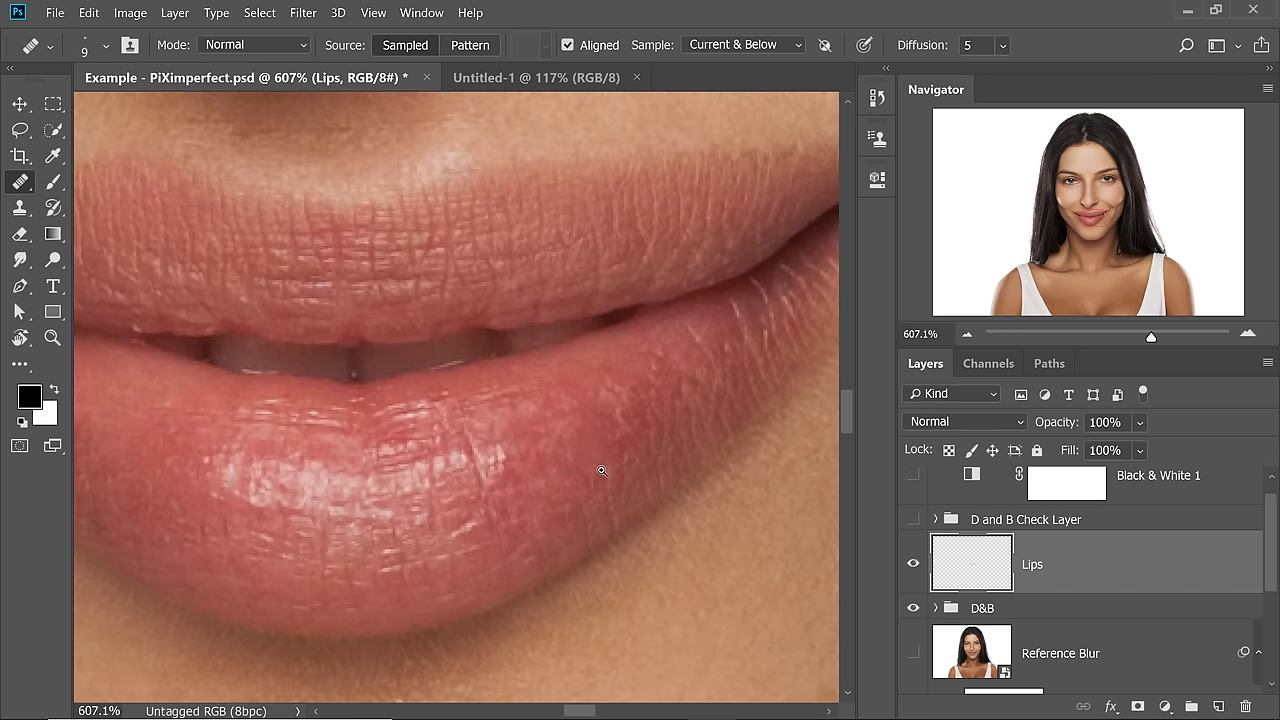
{"action": "scroll", "coordinate": [603, 468], "scroll_direction": "down", "scroll_amount": 5}
{"action": "left_click_drag", "start_coordinate": [660, 468], "coordinate": [666, 478]}
{"action": "scroll", "coordinate": [666, 479], "scroll_direction": "up", "scroll_amount": 7}
{"action": "scroll", "coordinate": [571, 537], "scroll_direction": "down", "scroll_amount": 6}
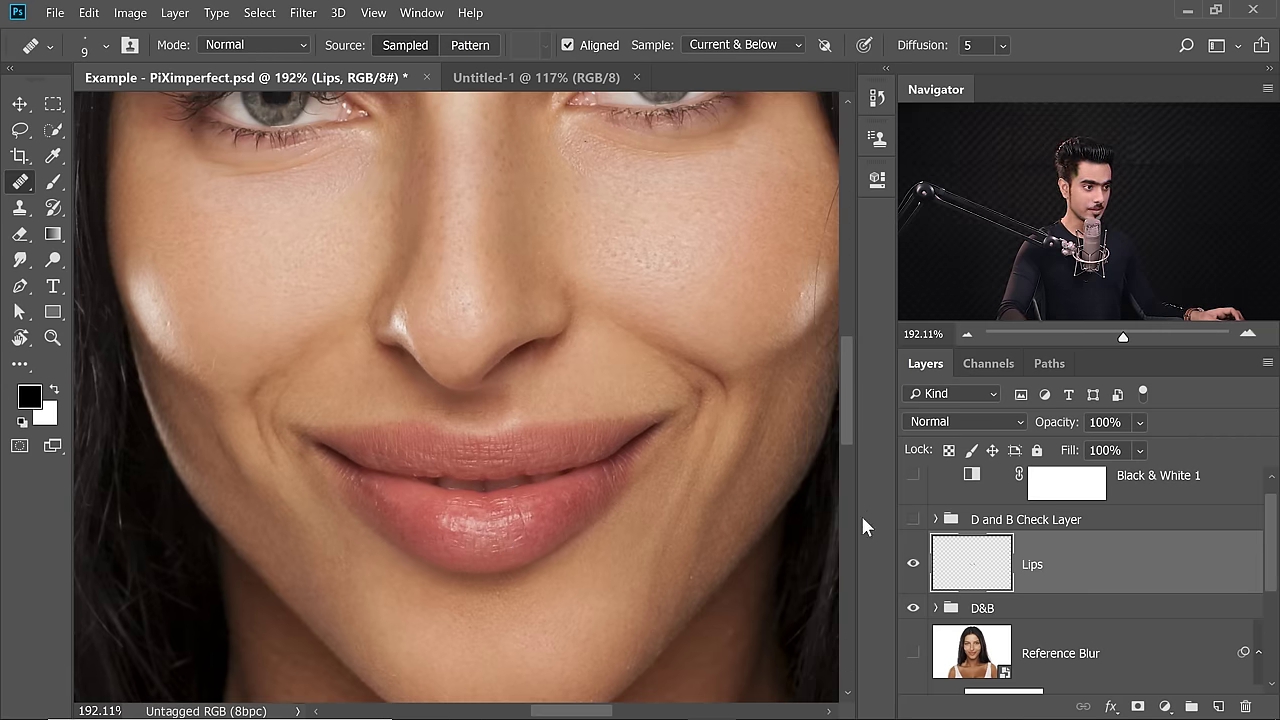
Switch the Lips layer off and on several times to compare the lips before and after healing
{"action": "left_click", "coordinate": [912, 565]}
{"action": "left_click", "coordinate": [912, 565]}
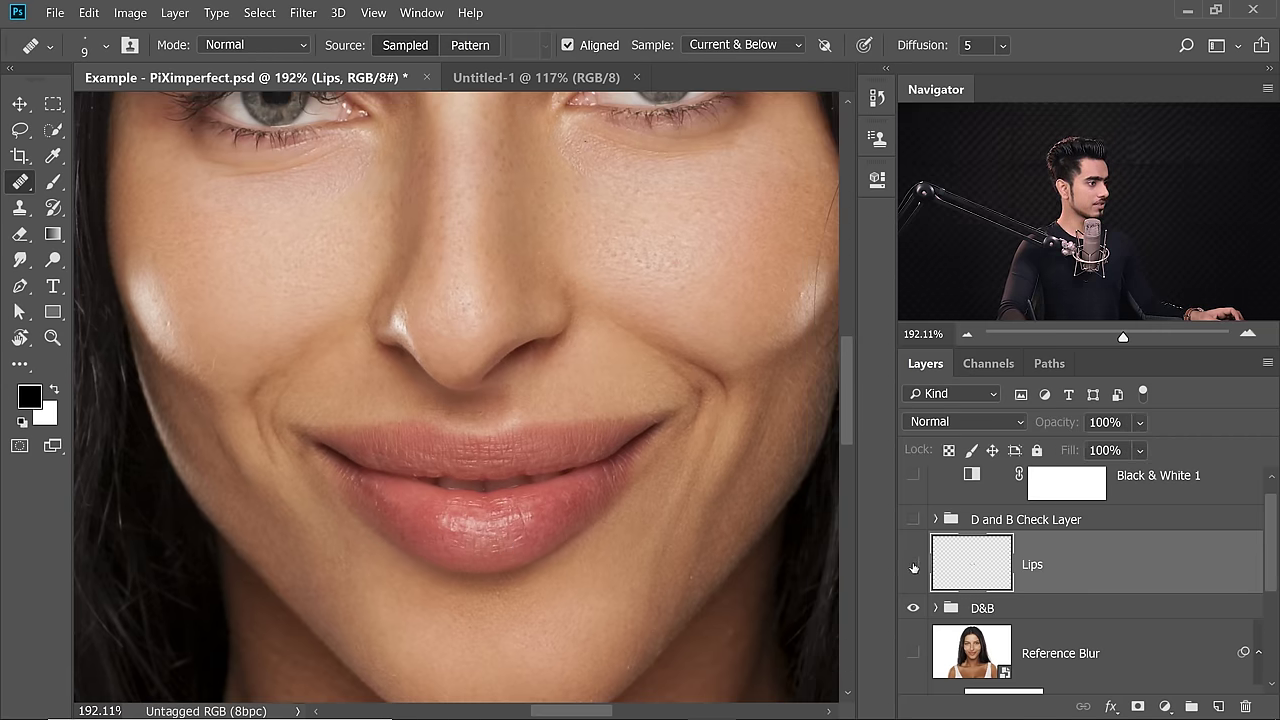
{"action": "left_click", "coordinate": [912, 565]}
{"action": "left_click", "coordinate": [912, 565]}
{"action": "left_click", "coordinate": [912, 565]}
{"action": "left_click", "coordinate": [912, 565]}
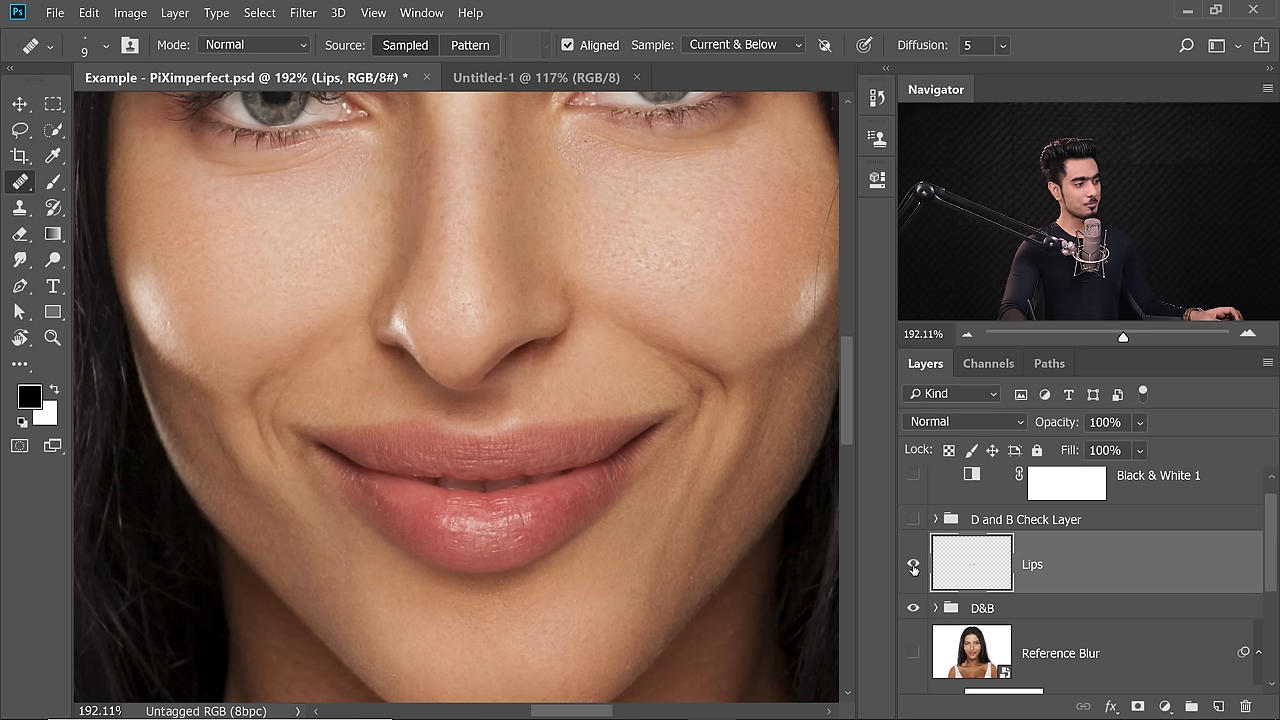
Heal leftover marks on both sides of the lower lip with healing brushes of 6 px and 10 px
{"action": "mouse_move", "coordinate": [385, 507]}
{"action": "left_mouse_down"}
{"action": "mouse_move", "coordinate": [440, 501]}
{"action": "mouse_move", "coordinate": [343, 503]}
{"action": "left_mouse_up"}
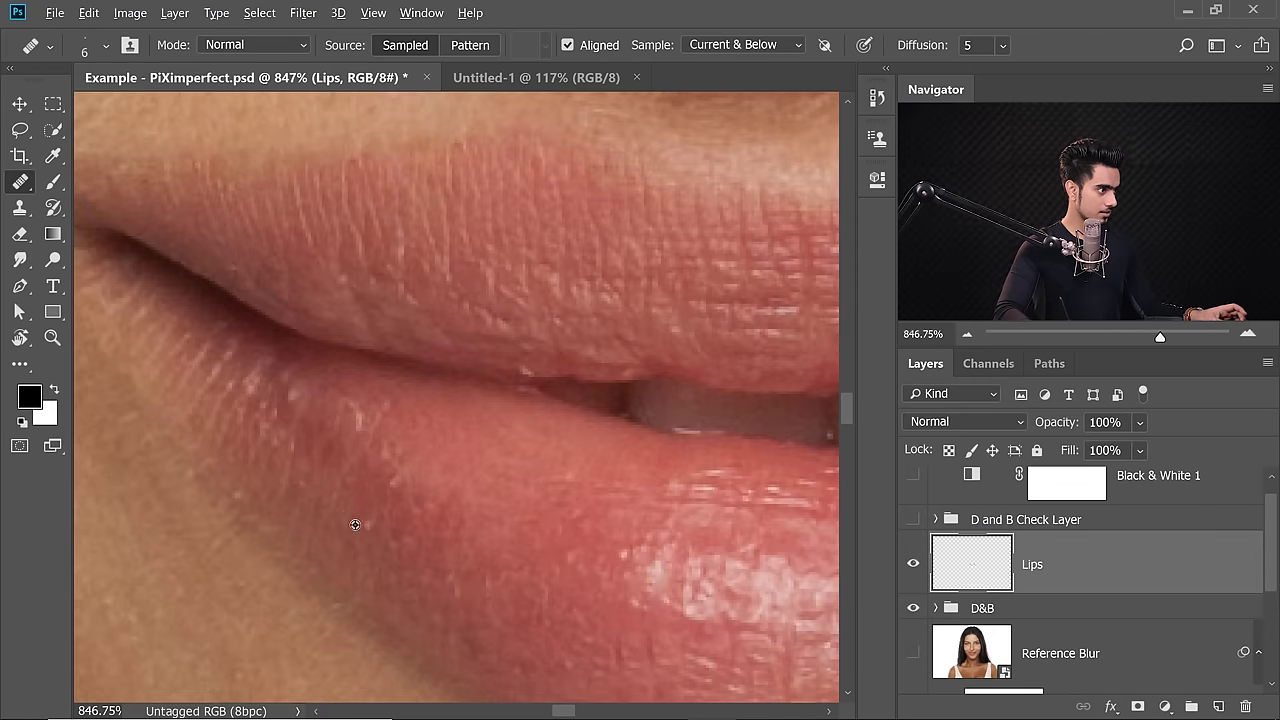
{"action": "scroll", "coordinate": [420, 500], "scroll_direction": "down", "scroll_amount": 4}
{"action": "scroll", "coordinate": [495, 473], "scroll_direction": "up", "scroll_amount": 2}
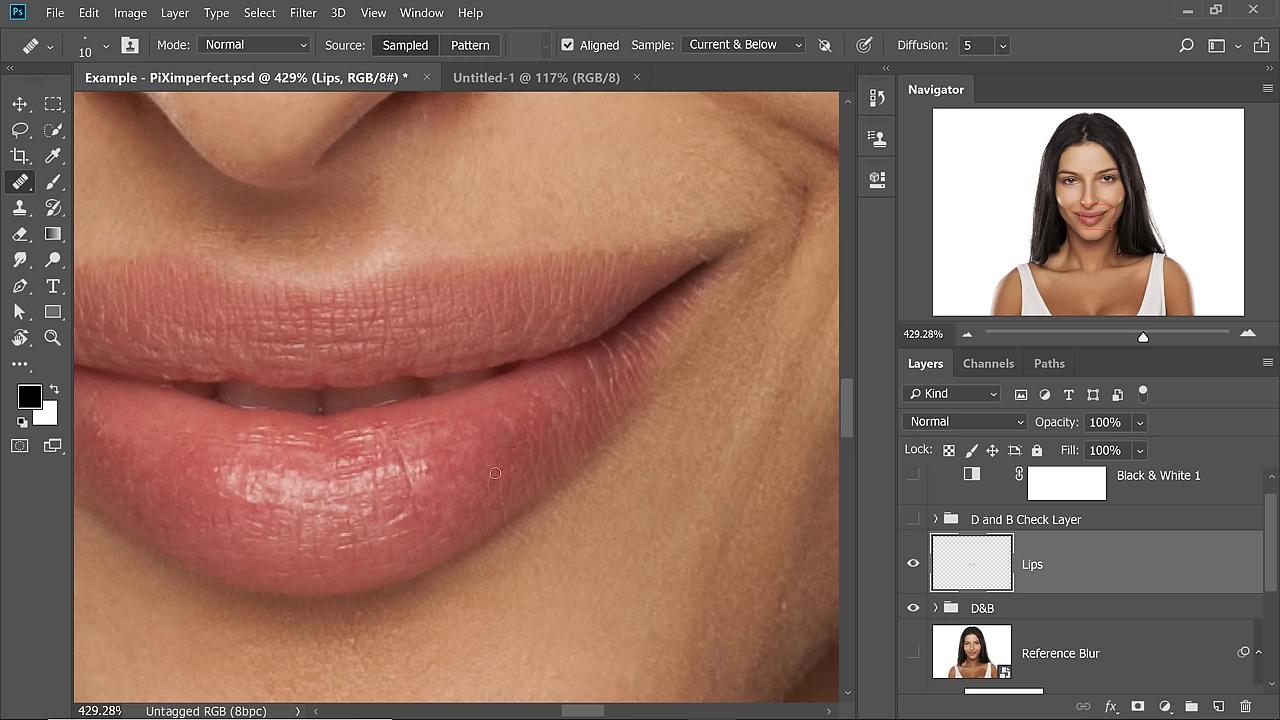
{"action": "left_click_drag", "start_coordinate": [531, 461], "coordinate": [572, 516]}
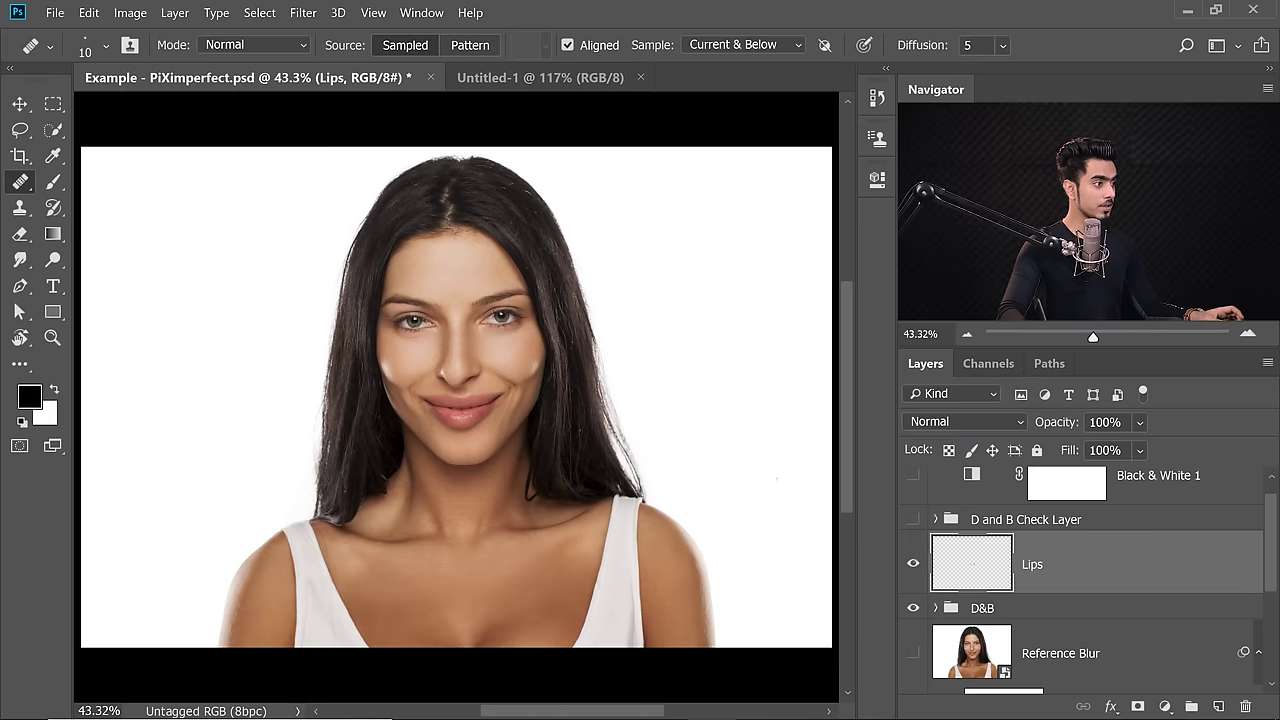
Inspect the mouth at 200% and toggle the Lips layer's visibility to check the retouch
{"action": "key", "text": "ctrl+plus"}
{"action": "key", "text": "ctrl+plus"}
{"action": "key", "text": "ctrl+plus"}
{"action": "key", "text": "ctrl+plus"}
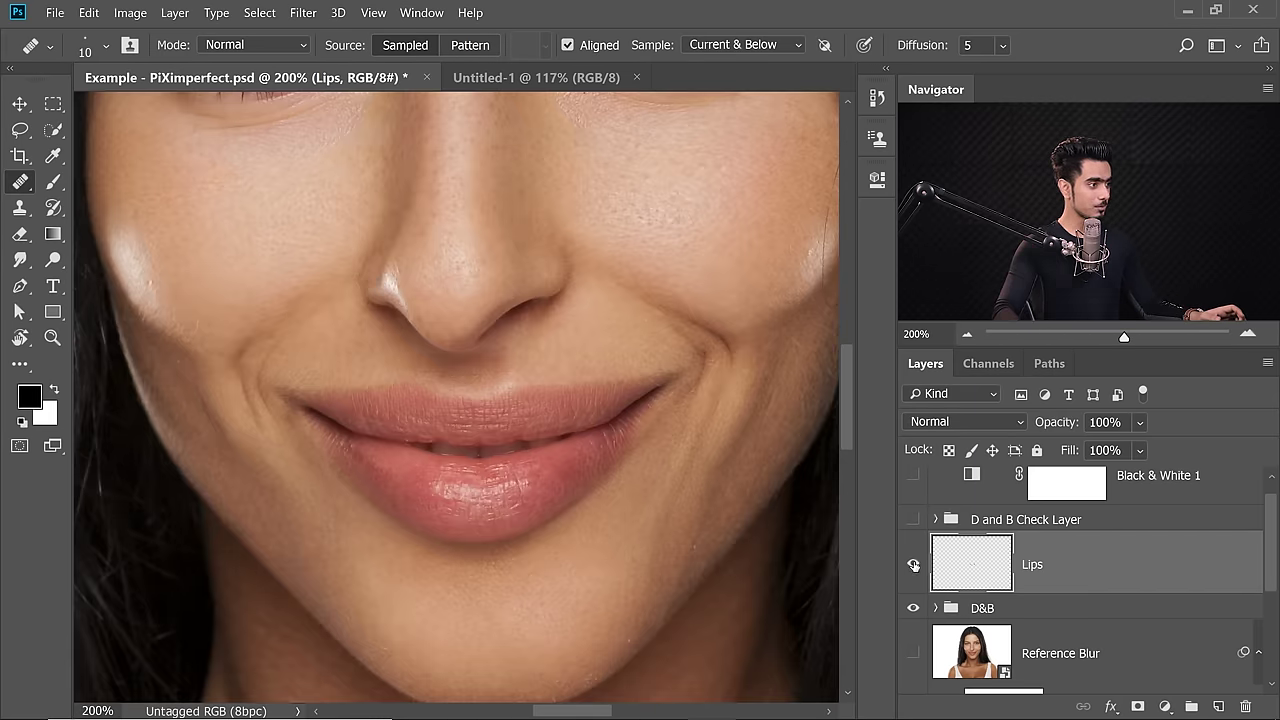
{"action": "left_click", "coordinate": [912, 563]}
{"action": "left_click", "coordinate": [911, 564]}
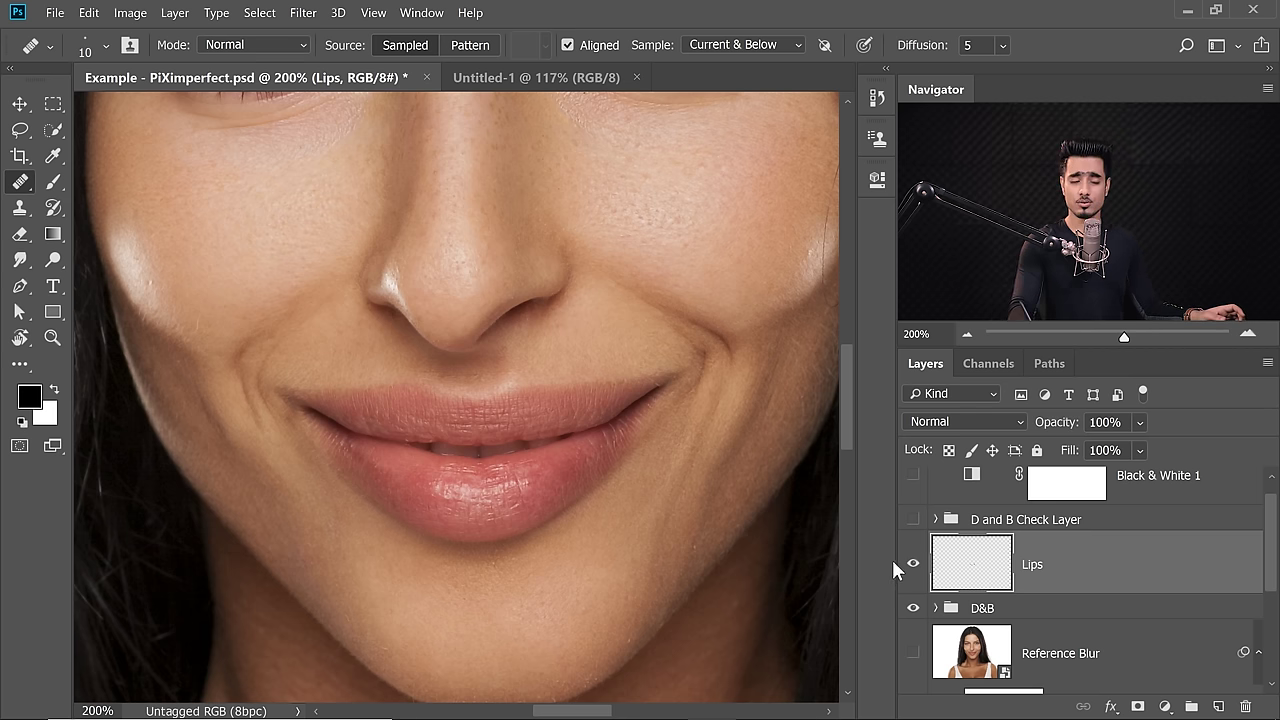
{"action": "left_click_drag", "start_coordinate": [1056, 422], "coordinate": [1128, 447]}
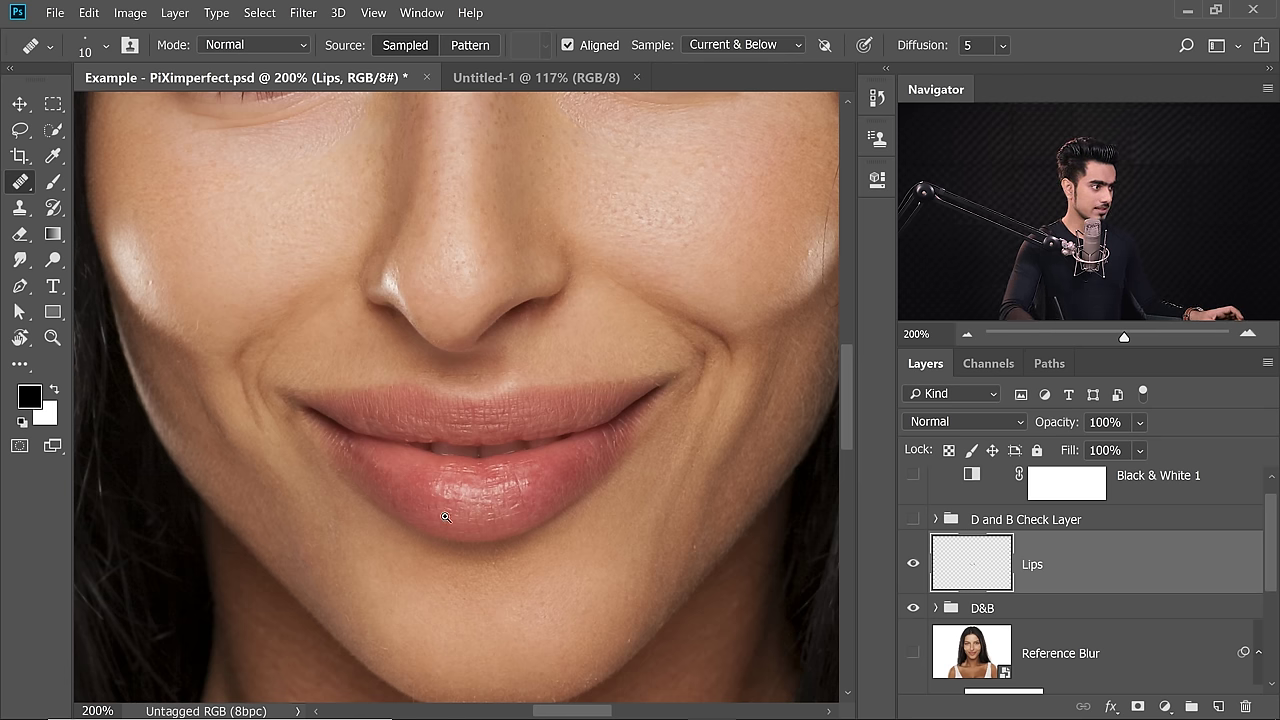
Reduce the healing brush to 6 px and clean the small specks beside the lower lip's highlight
{"action": "left_click_drag", "start_coordinate": [445, 517], "coordinate": [478, 506]}
{"action": "key", "text": "bracketleft"}
{"action": "key", "text": "bracketleft"}
{"action": "key", "text": "bracketleft"}
{"action": "key", "text": "bracketleft"}
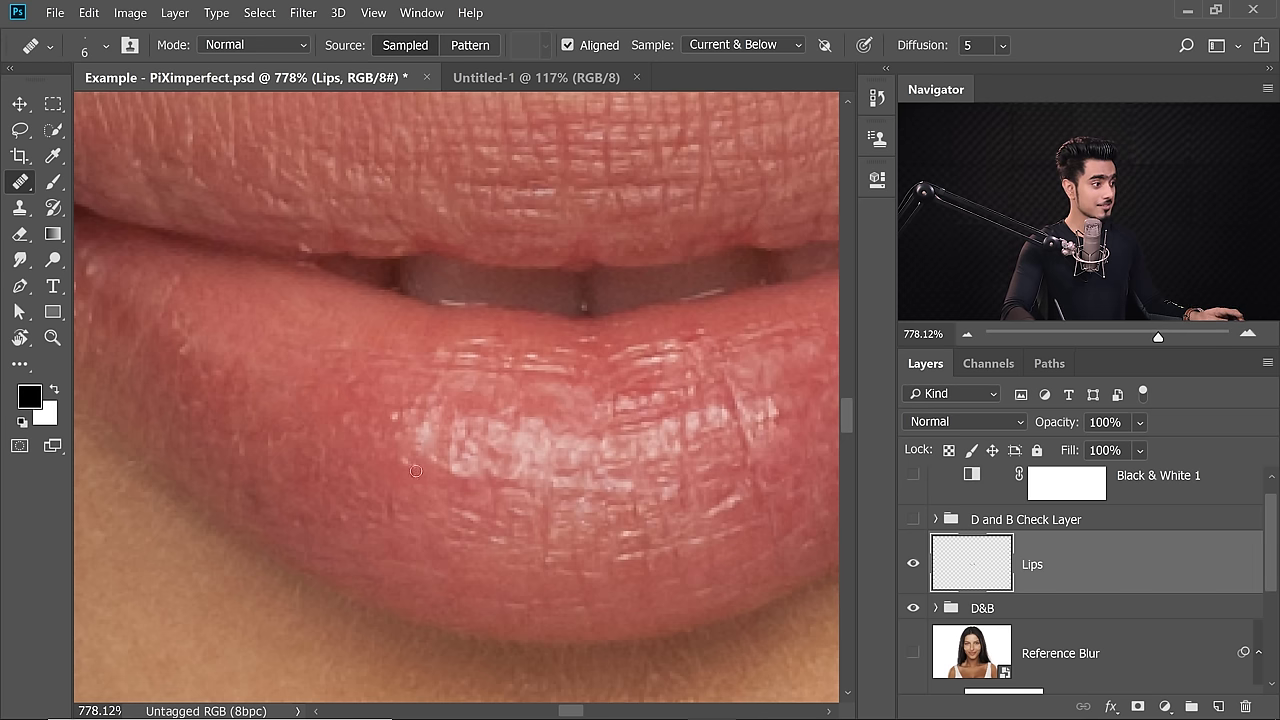
{"action": "key", "text": "ctrl+0"}
{"action": "left_click_drag", "start_coordinate": [428, 412], "coordinate": [502, 411]}
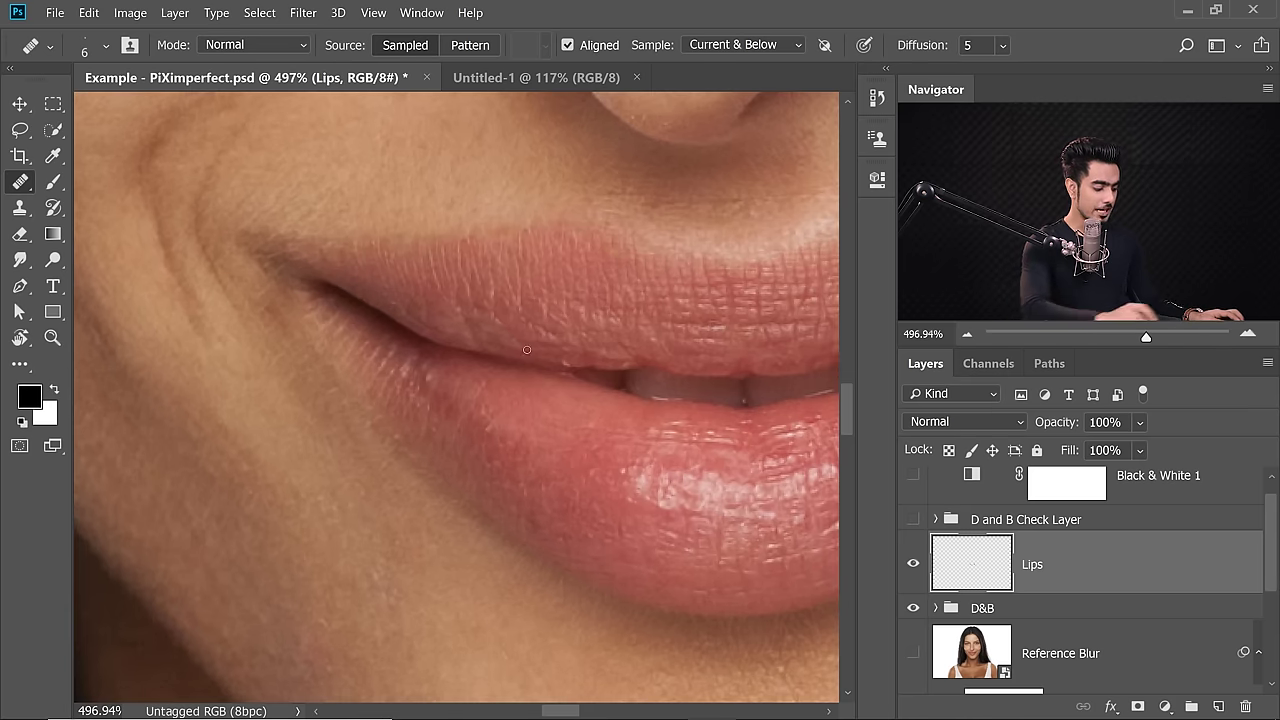
Heal the dry lines at the lower lip's corner on the woman's right with a larger brush of 15 to 13 px
{"action": "key", "text": "ctrl+minus"}
{"action": "key", "text": "ctrl+minus"}
{"action": "key", "text": "ctrl+minus"}
{"action": "key", "text": "ctrl+minus"}
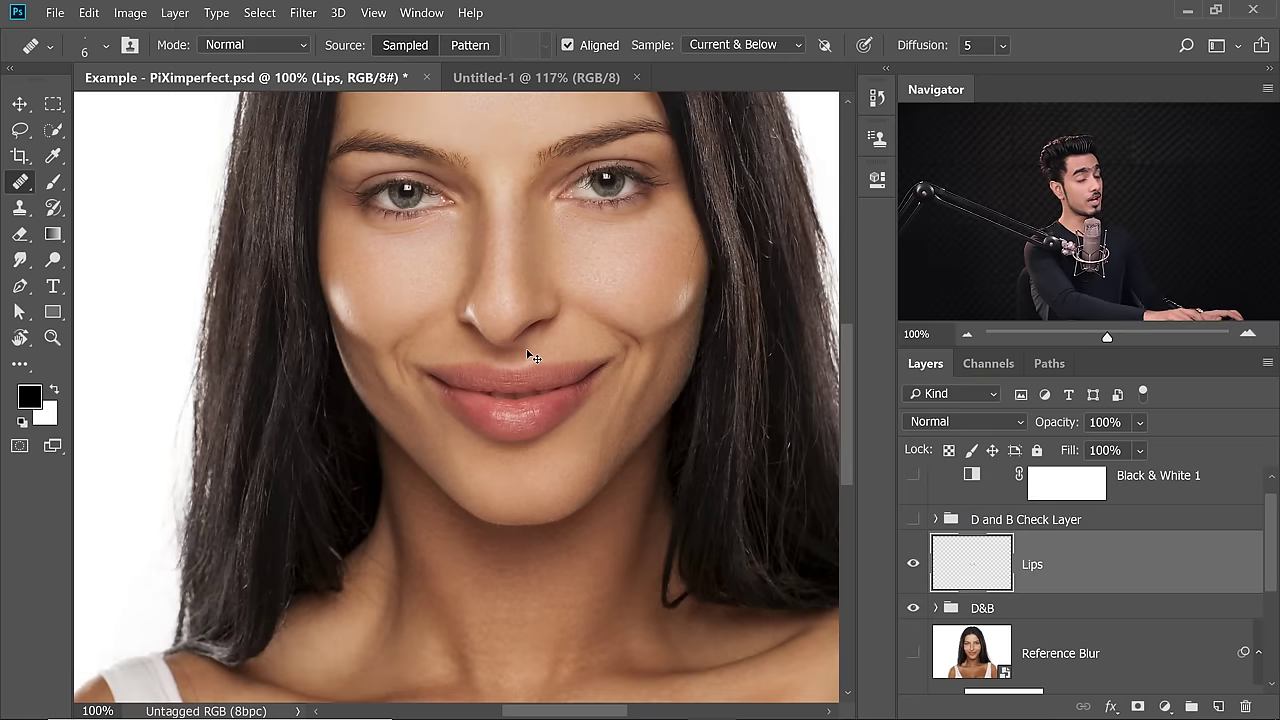
{"action": "key", "text": "ctrl+plus"}
{"action": "key", "text": "ctrl+plus"}
{"action": "key", "text": "ctrl+plus"}
{"action": "key", "text": "ctrl+plus"}
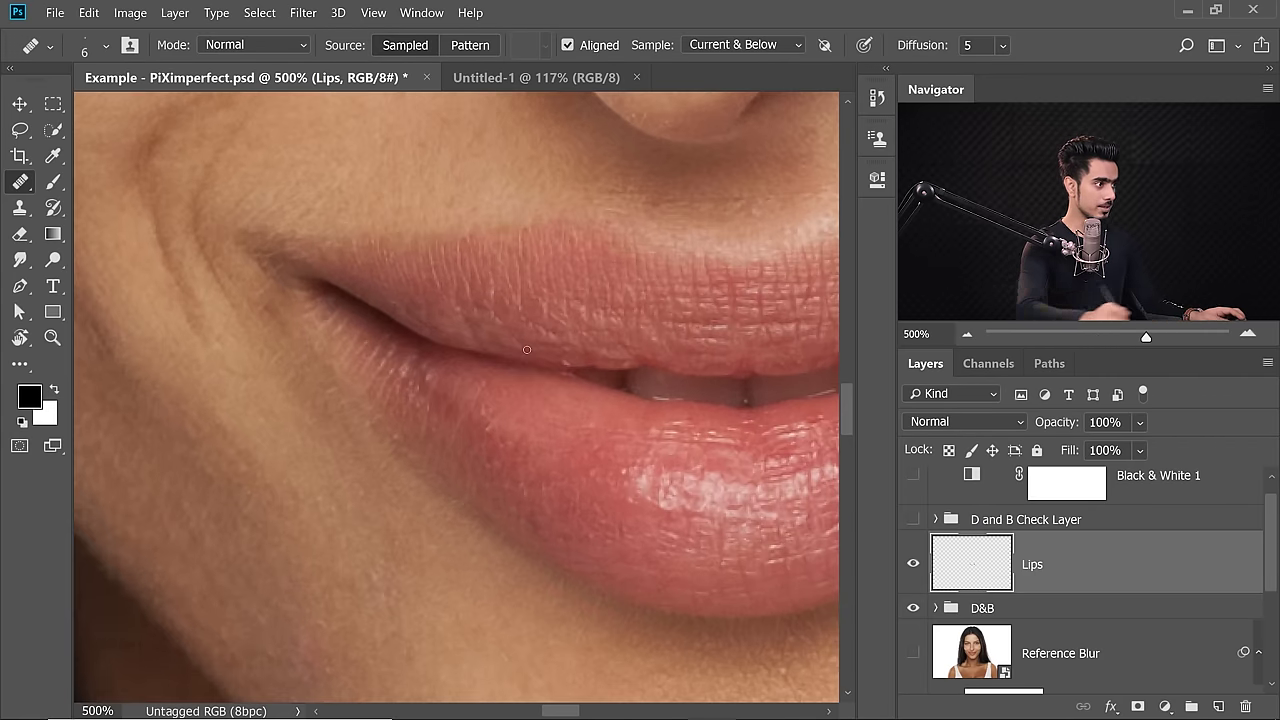
{"action": "key", "text": "bracketright"}
{"action": "key", "text": "bracketright"}
{"action": "key", "text": "bracketright"}
{"action": "key", "text": "bracketright"}
{"action": "key", "text": "bracketright"}
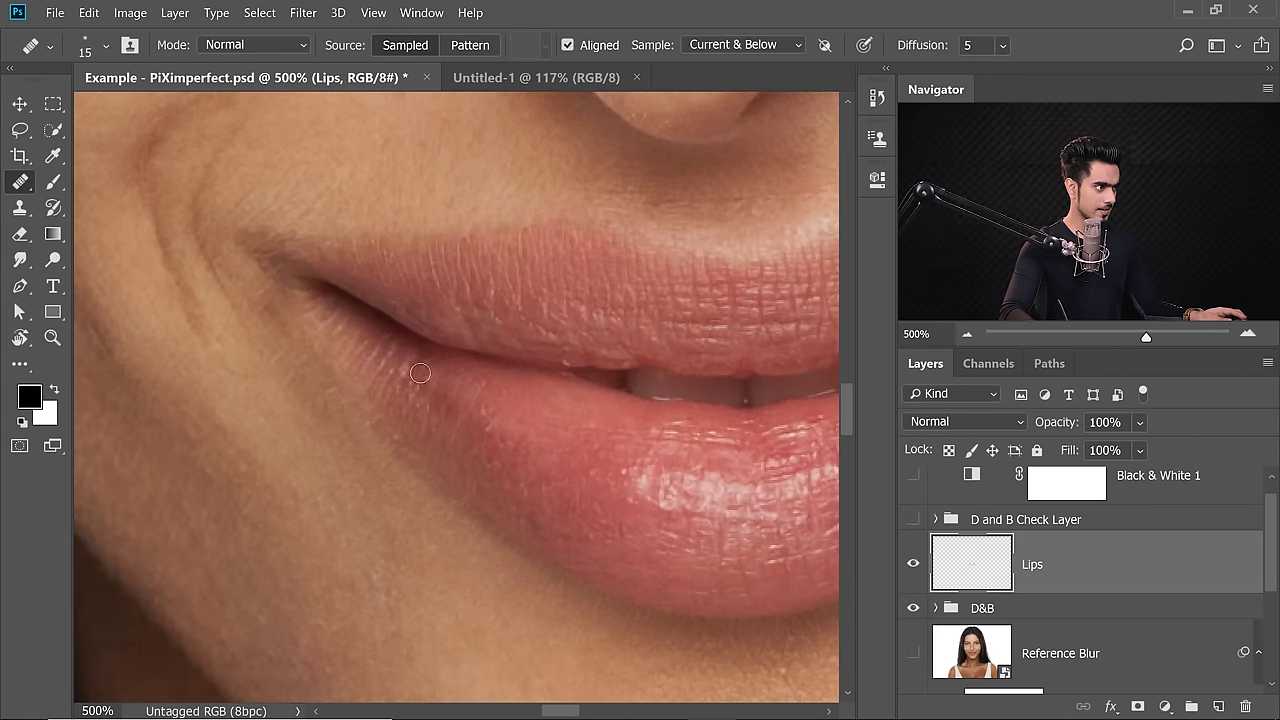
{"action": "scroll", "coordinate": [560, 462], "scroll_direction": "down", "scroll_amount": 6}
{"action": "scroll", "coordinate": [560, 450], "scroll_direction": "up", "scroll_amount": 6}
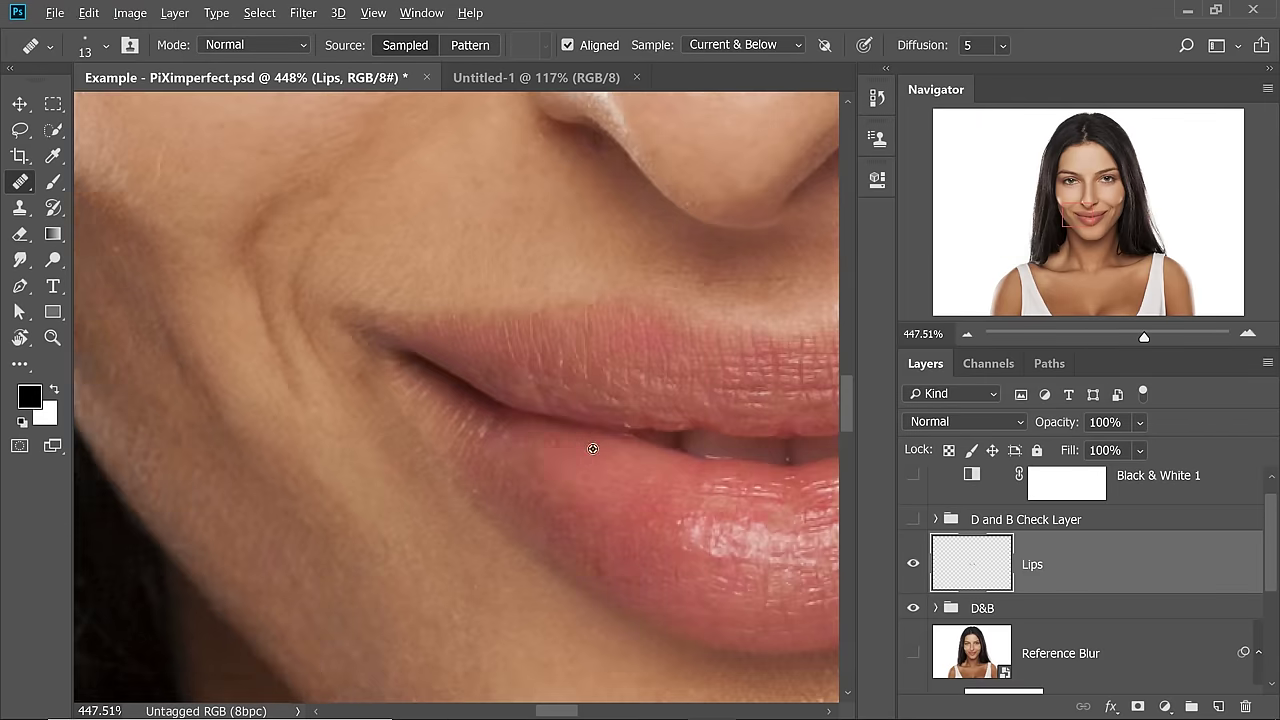
{"action": "scroll", "coordinate": [594, 460], "scroll_direction": "down", "scroll_amount": 6}
{"action": "scroll", "coordinate": [728, 469], "scroll_direction": "down", "scroll_amount": 3}
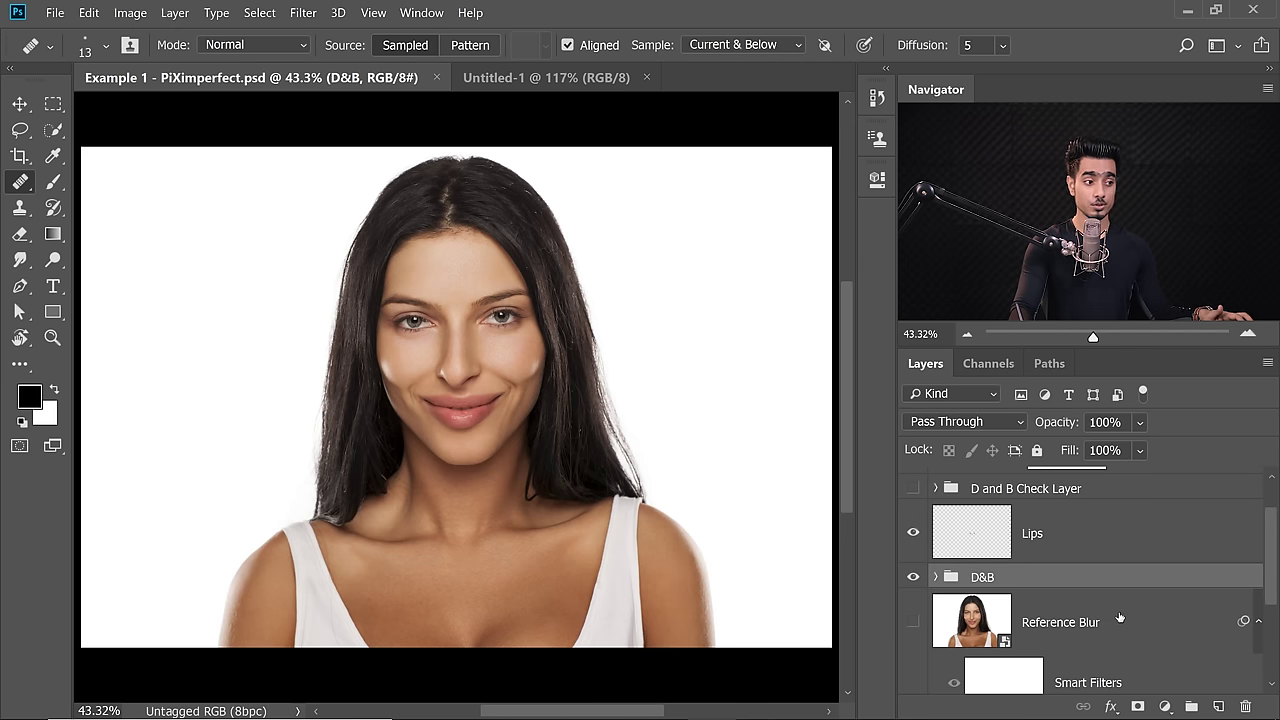
Delete the helper layers: Reference Blur, the D and B Check Layer group and Black & White 1
{"action": "left_click_drag", "start_coordinate": [1120, 617], "coordinate": [1244, 707]}
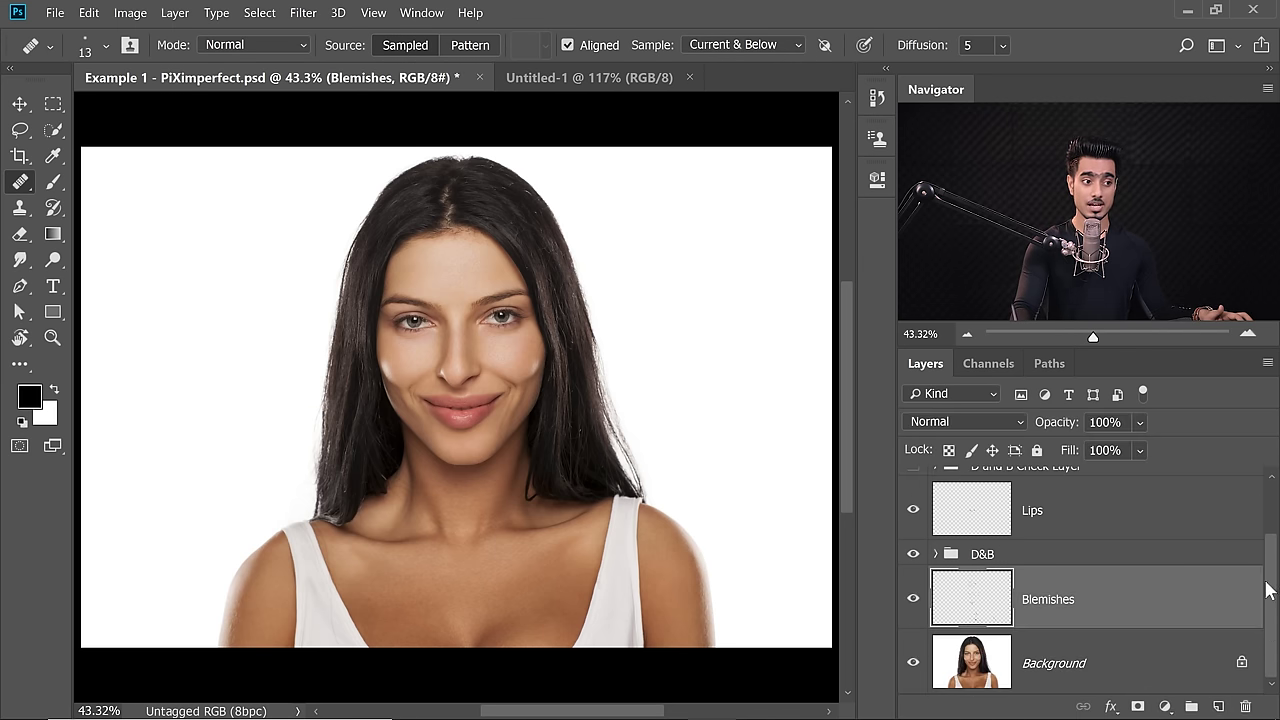
{"action": "left_click_drag", "start_coordinate": [1268, 589], "coordinate": [1250, 520]}
{"action": "left_click", "coordinate": [1101, 545]}
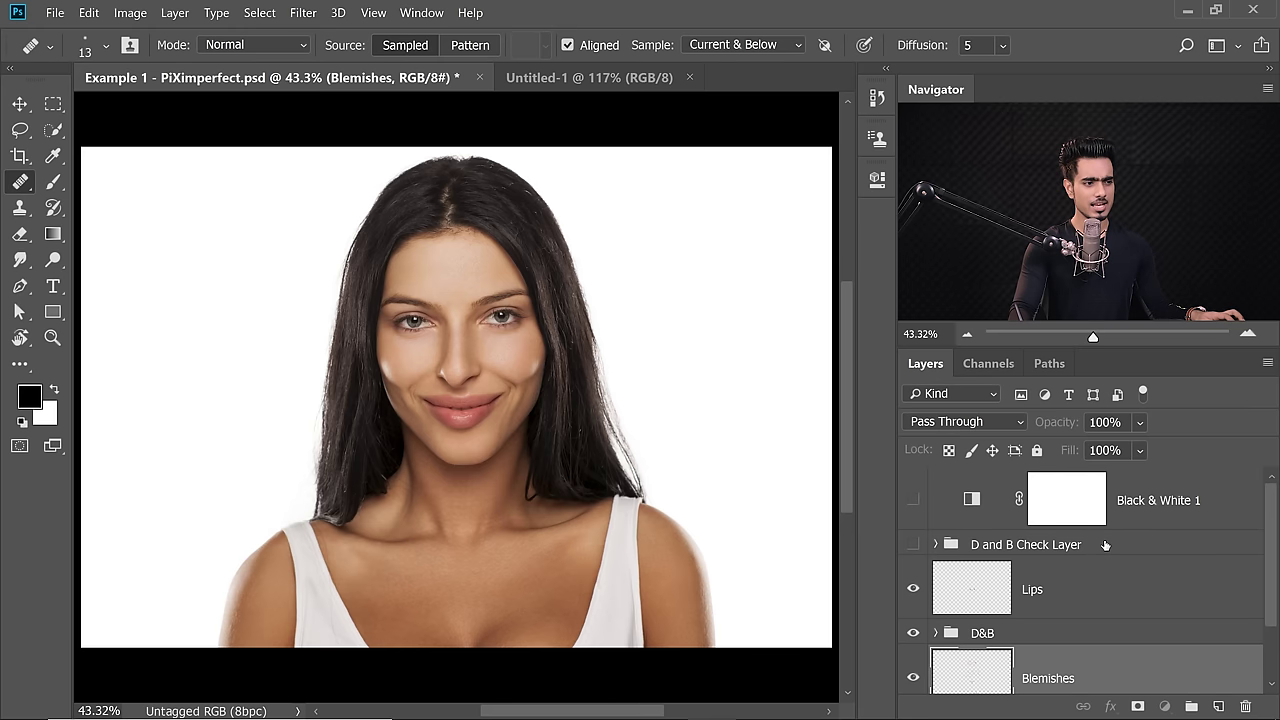
{"action": "left_click", "coordinate": [1170, 504]}
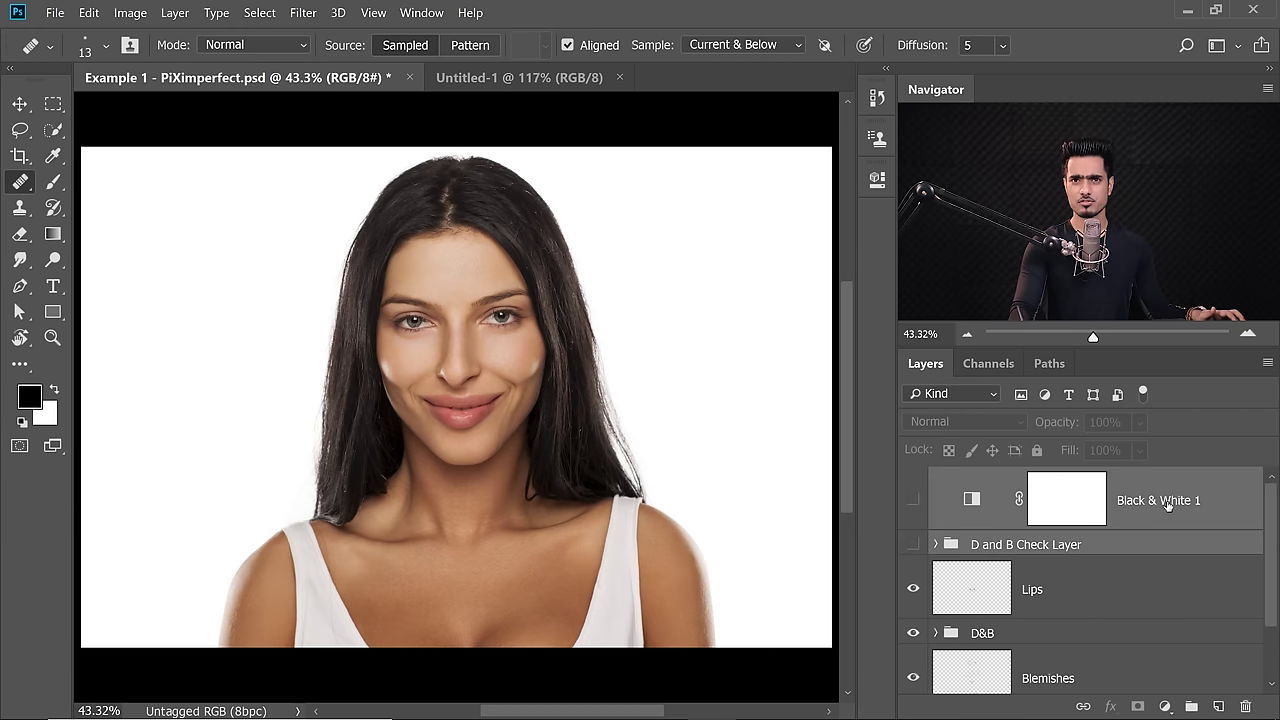
{"action": "left_click_drag", "start_coordinate": [1180, 514], "coordinate": [1244, 707]}
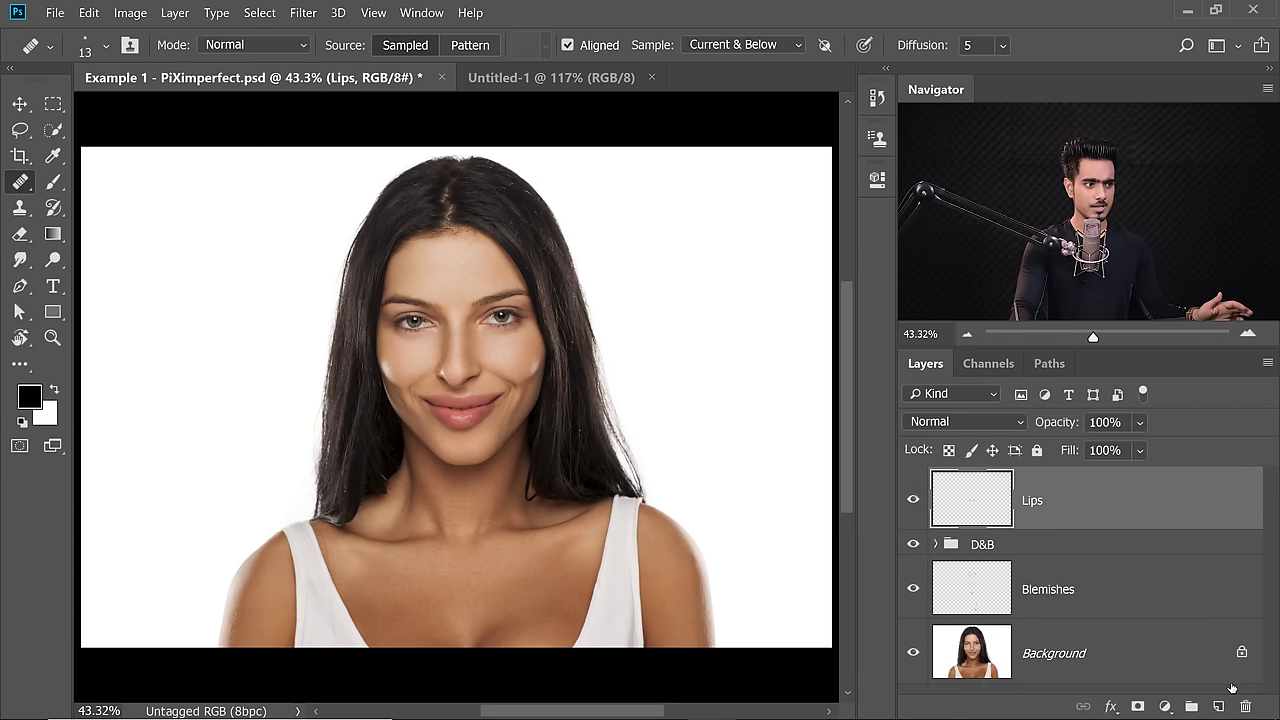
Select the Blemishes layer, then hide and show the D&B group and Lips layer to review each retouching stage
{"action": "left_click", "coordinate": [1049, 598]}
{"action": "left_click", "coordinate": [912, 543]}
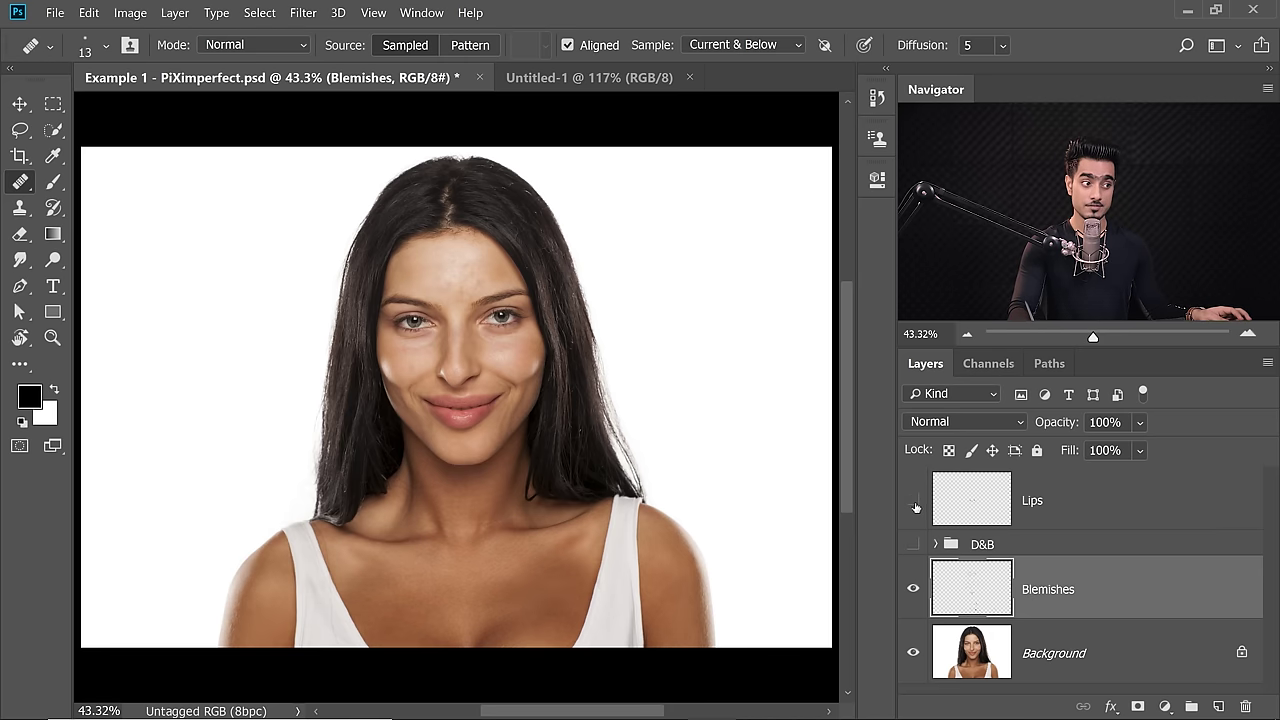
{"action": "left_click", "coordinate": [912, 500]}
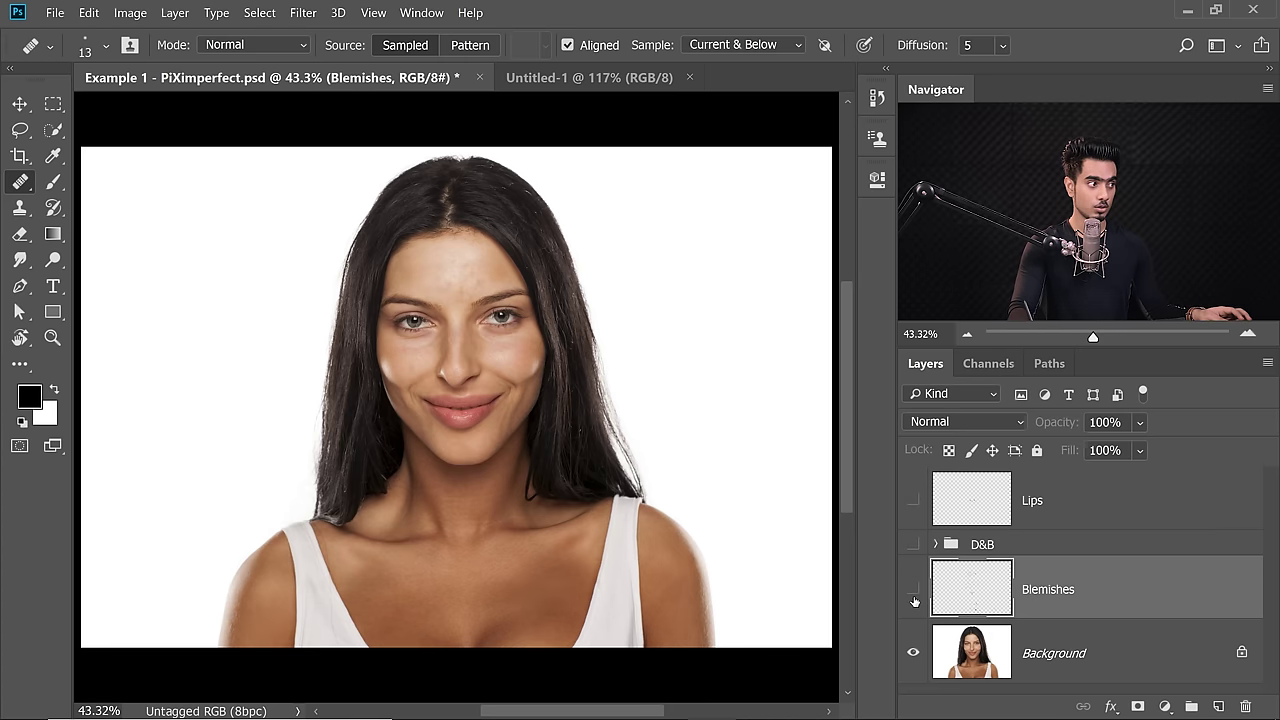
{"action": "left_click", "coordinate": [913, 545]}
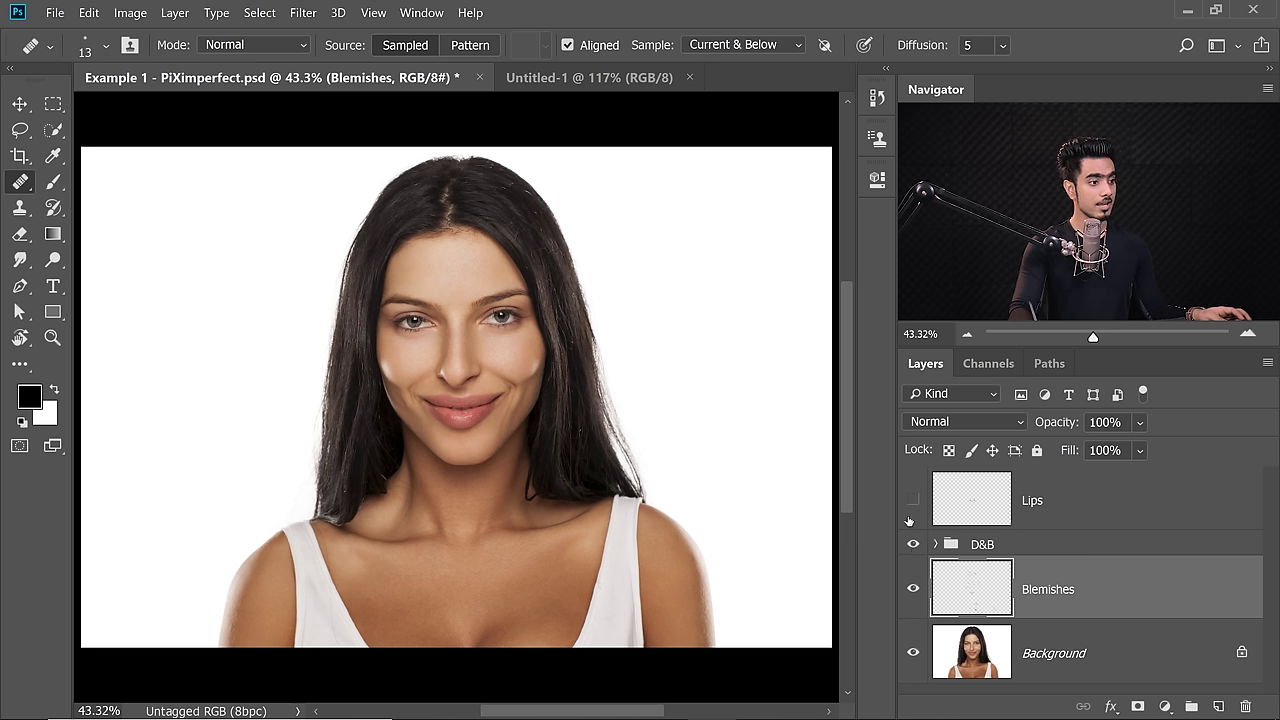
{"action": "left_click", "coordinate": [912, 501]}
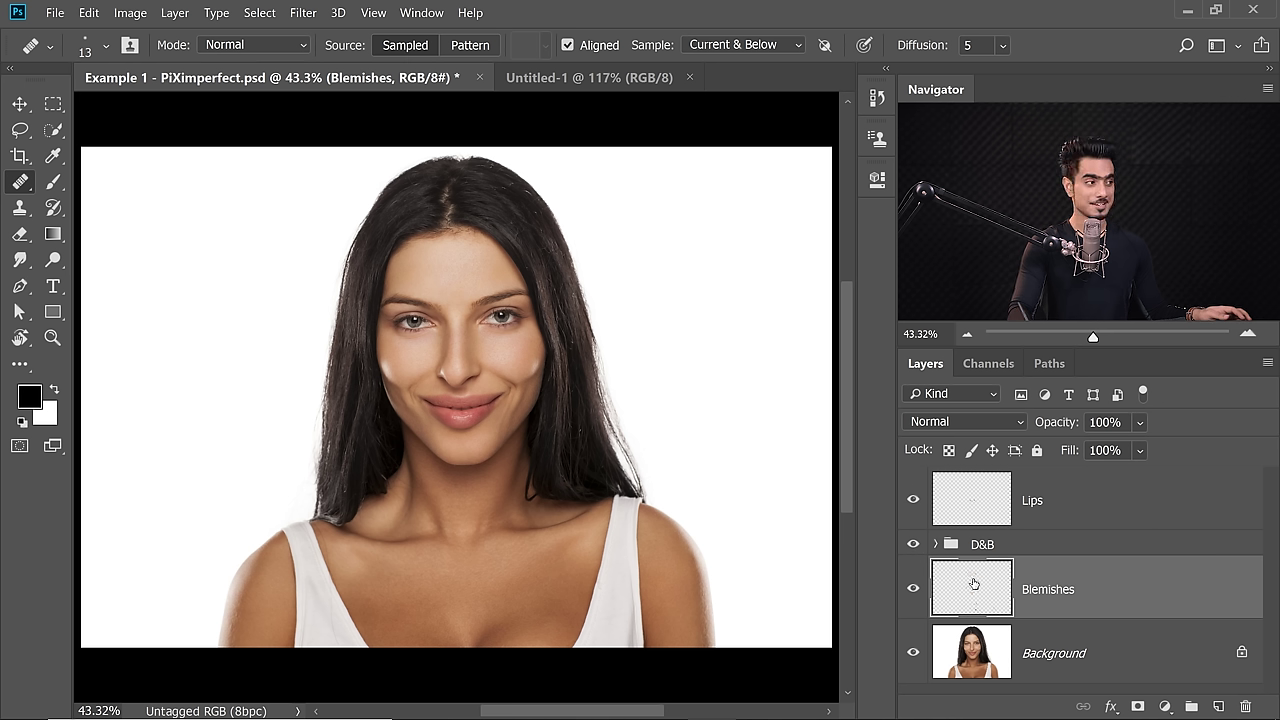